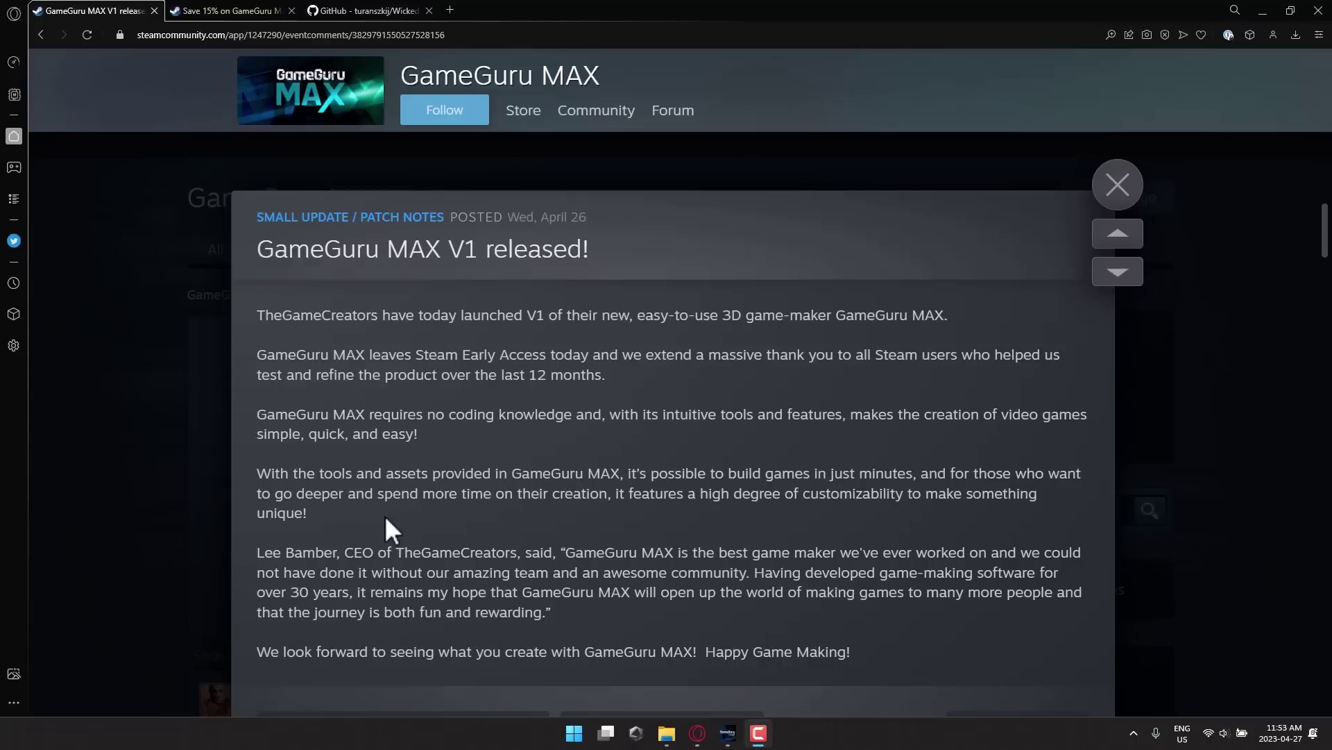
Bring the GameGuru MAX hub forward and view the Operation Amazon height-map demo in Demo Games.
click(729, 734)
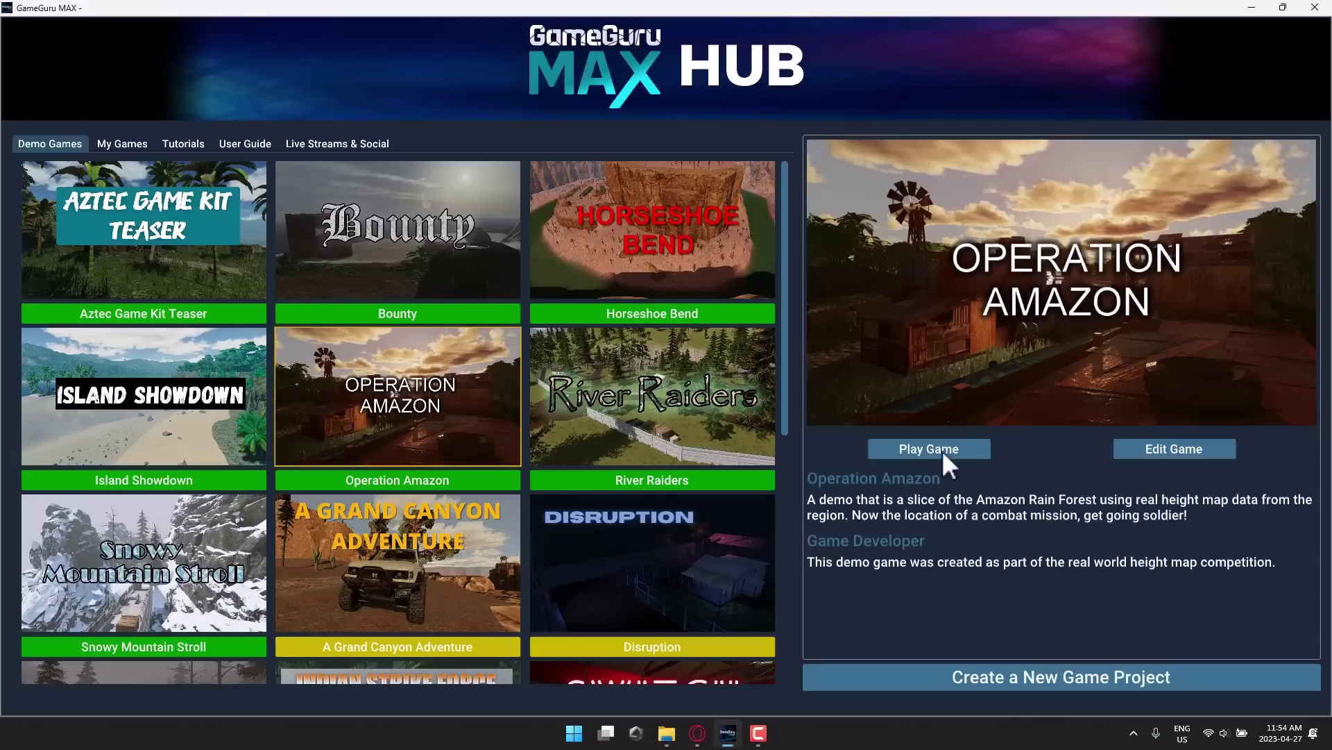
scroll(631, 474, down, 5)
scroll(634, 478, up, 5)
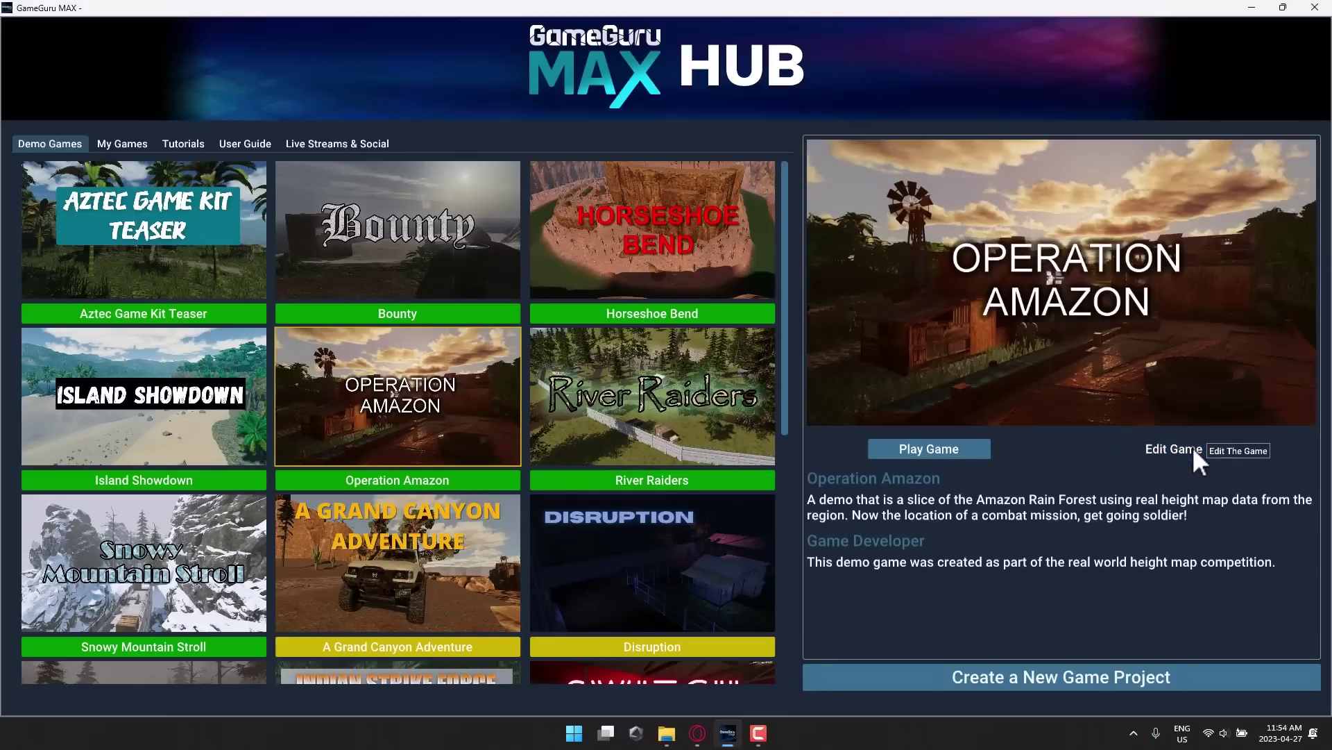
Open Operation Amazon read-only in the Game Storyboard with Edit Game.
click(1192, 446)
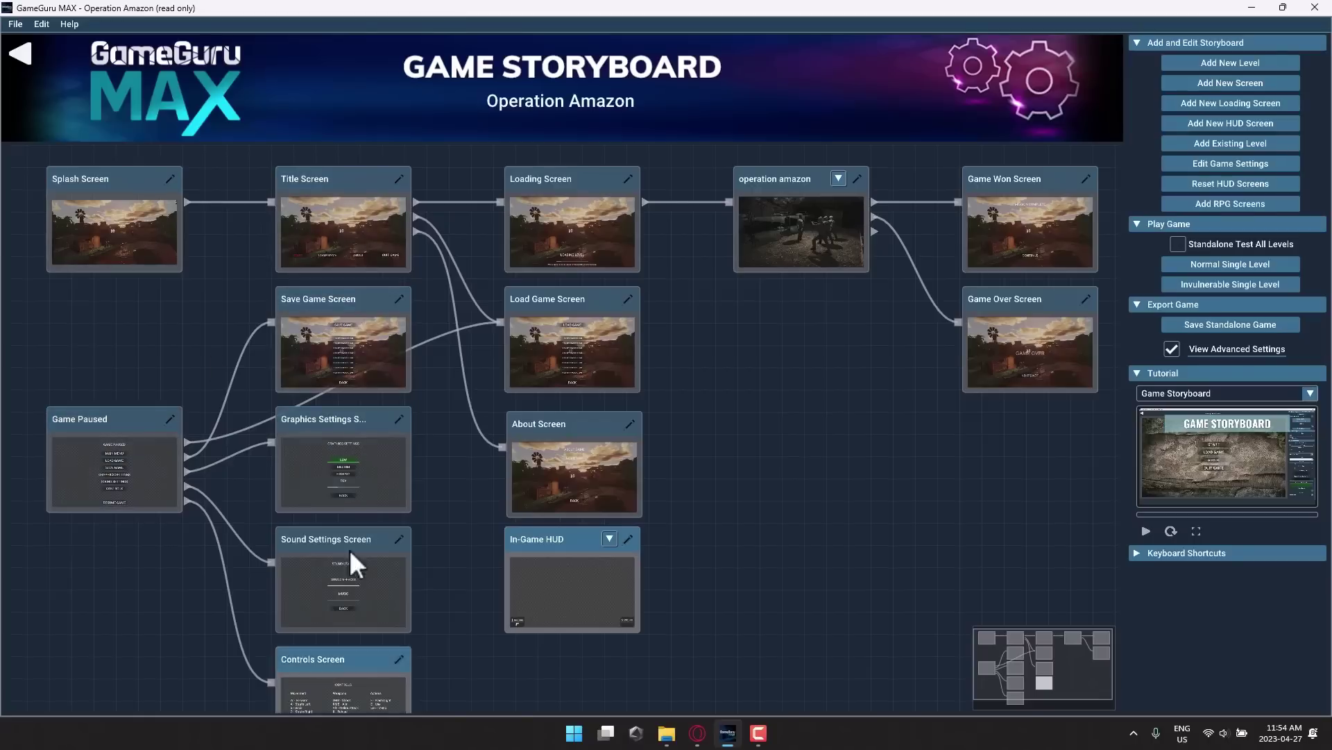
click(628, 539)
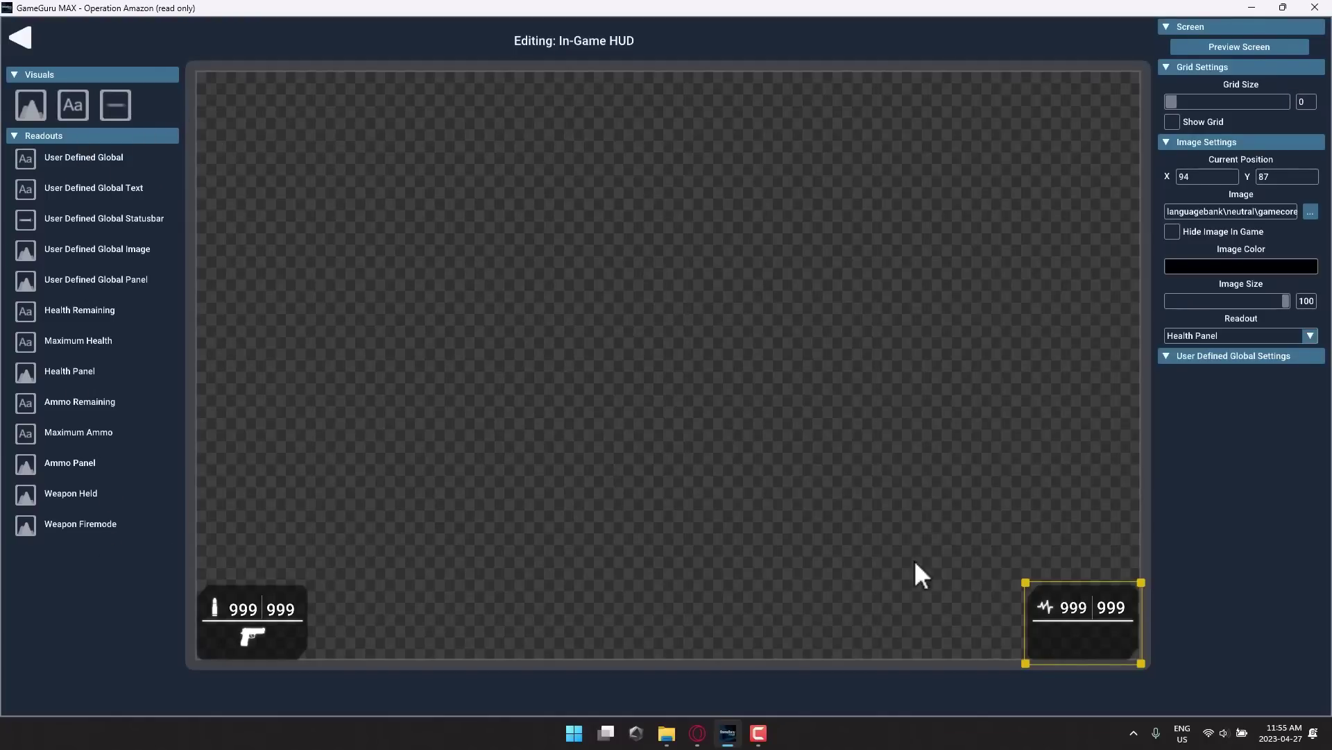
click(33, 38)
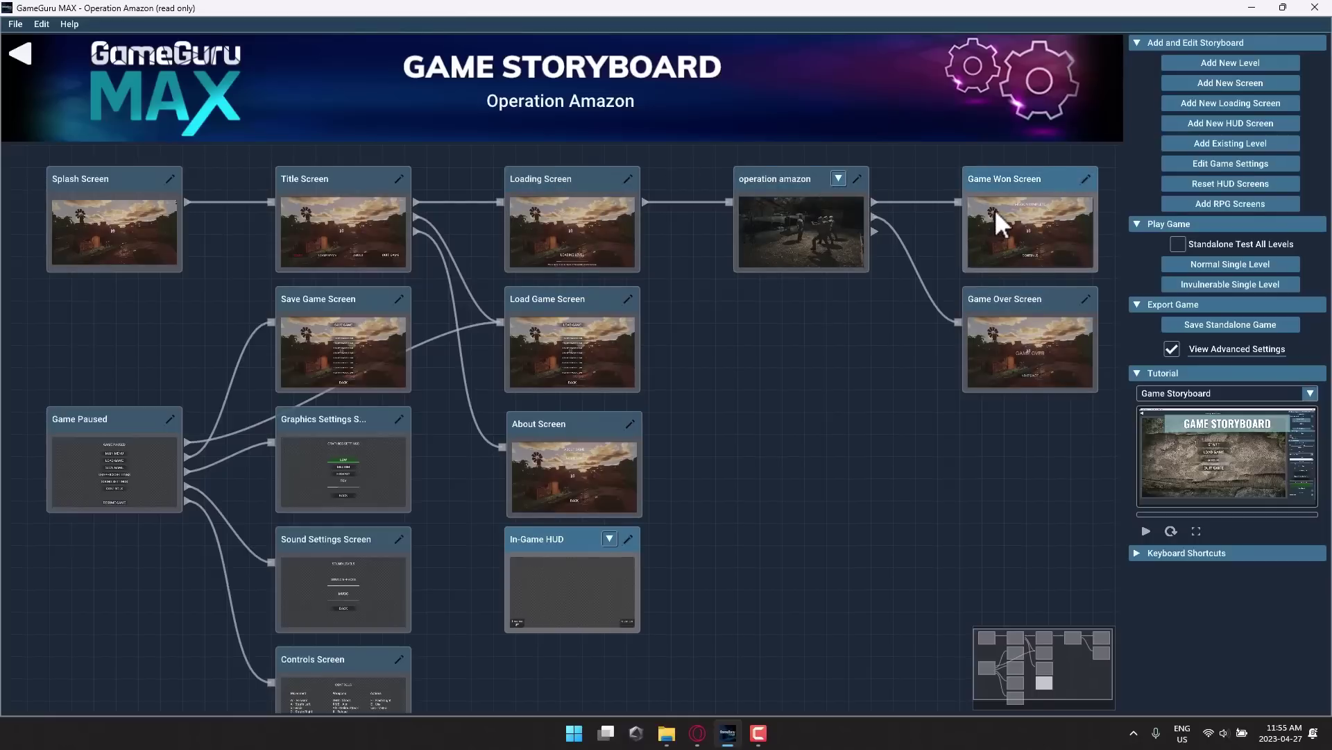
click(765, 177)
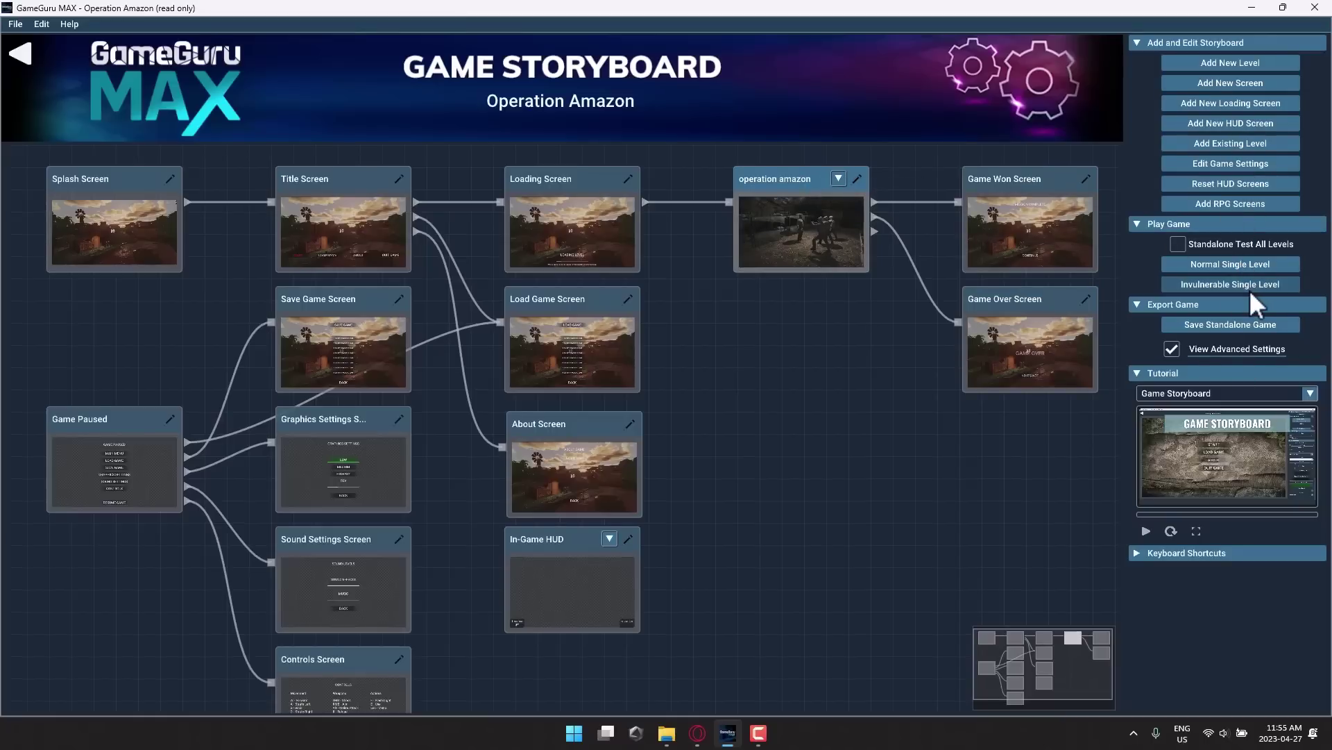
click(40, 23)
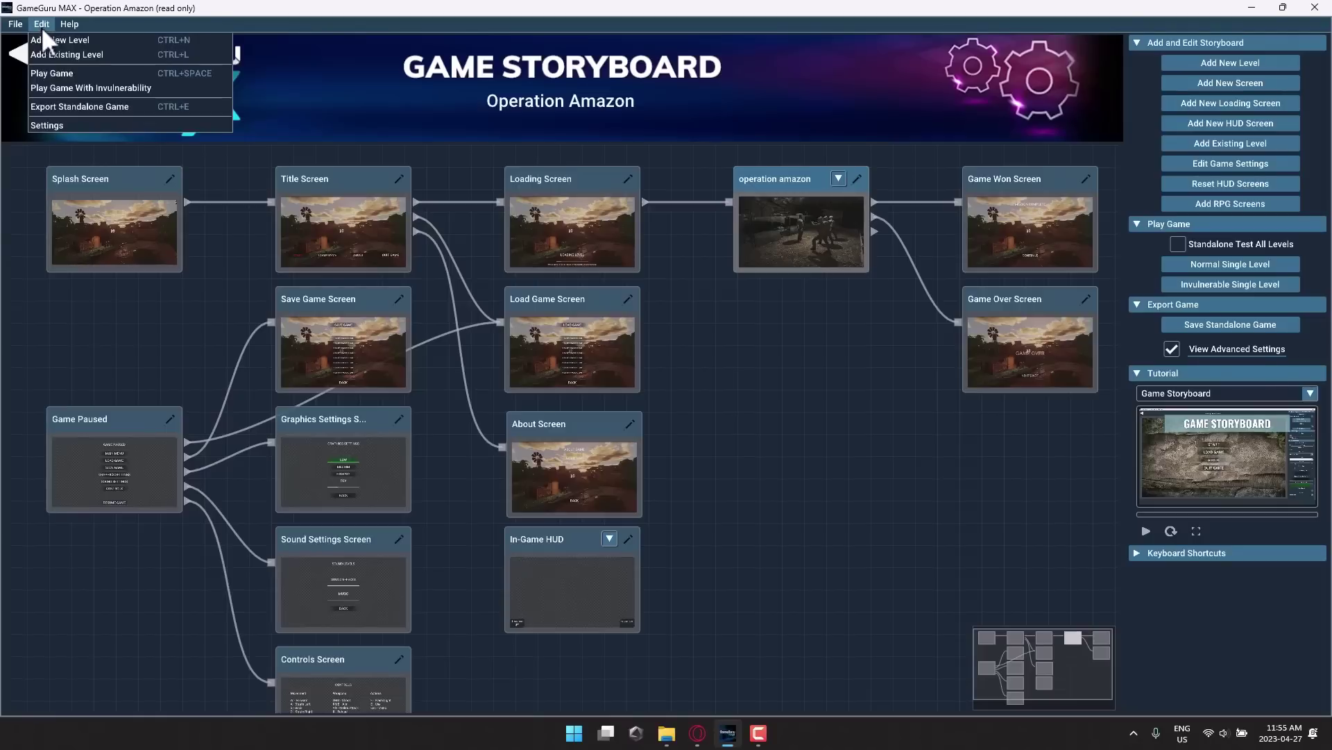
click(84, 106)
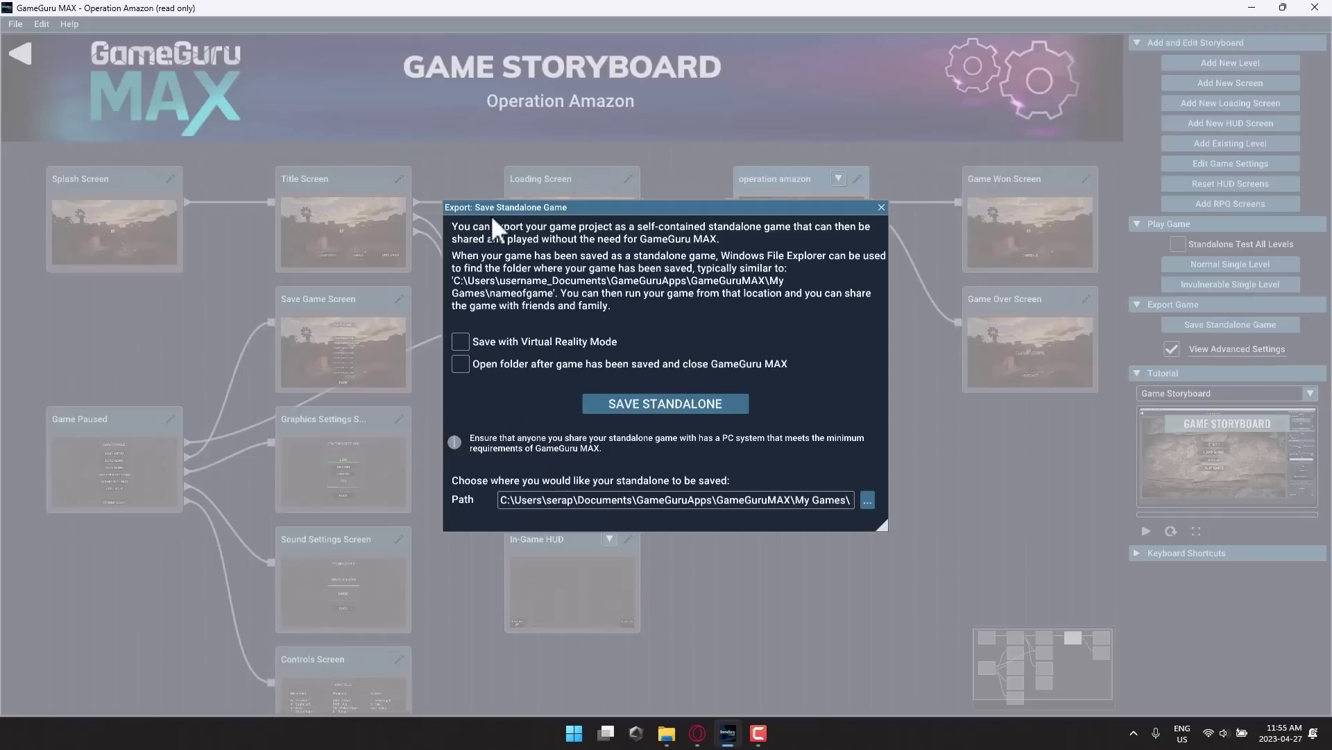
click(881, 206)
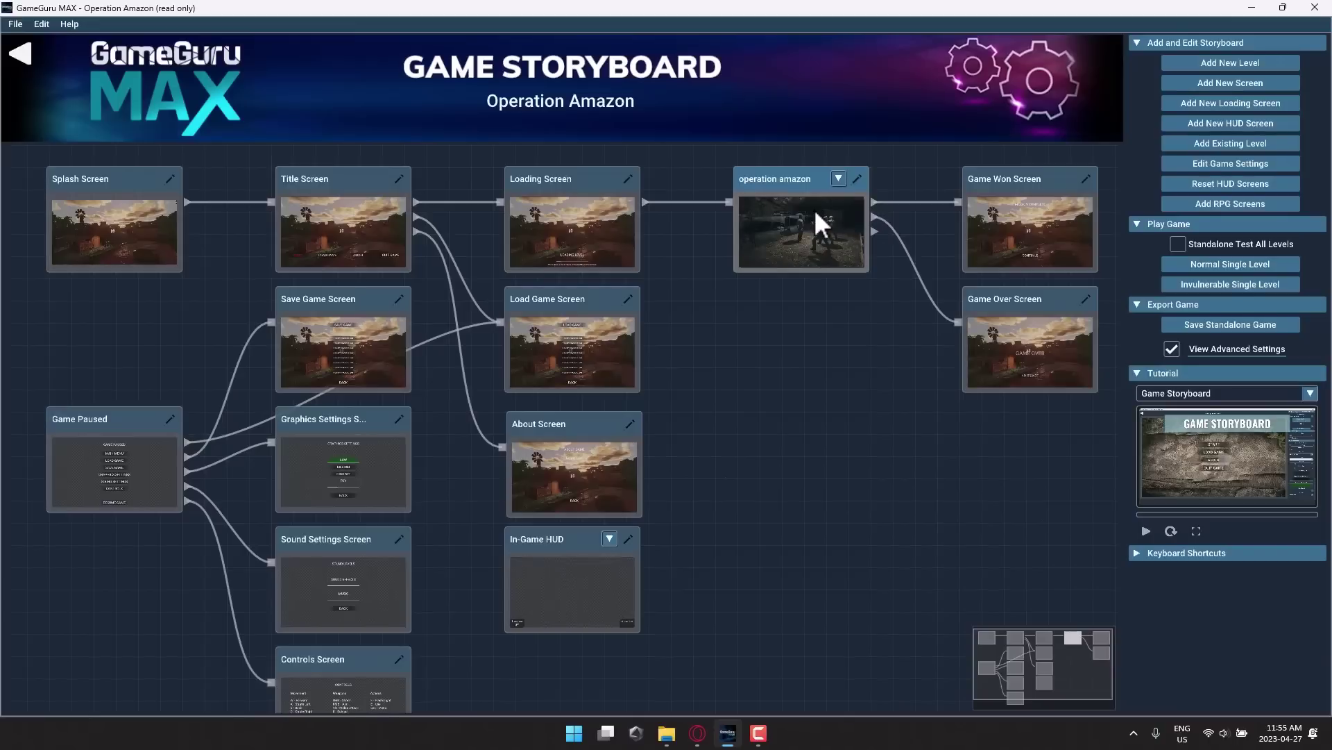
Open the operation amazon level and inspect Joe - Military Ally's attack behaviour settings.
click(858, 178)
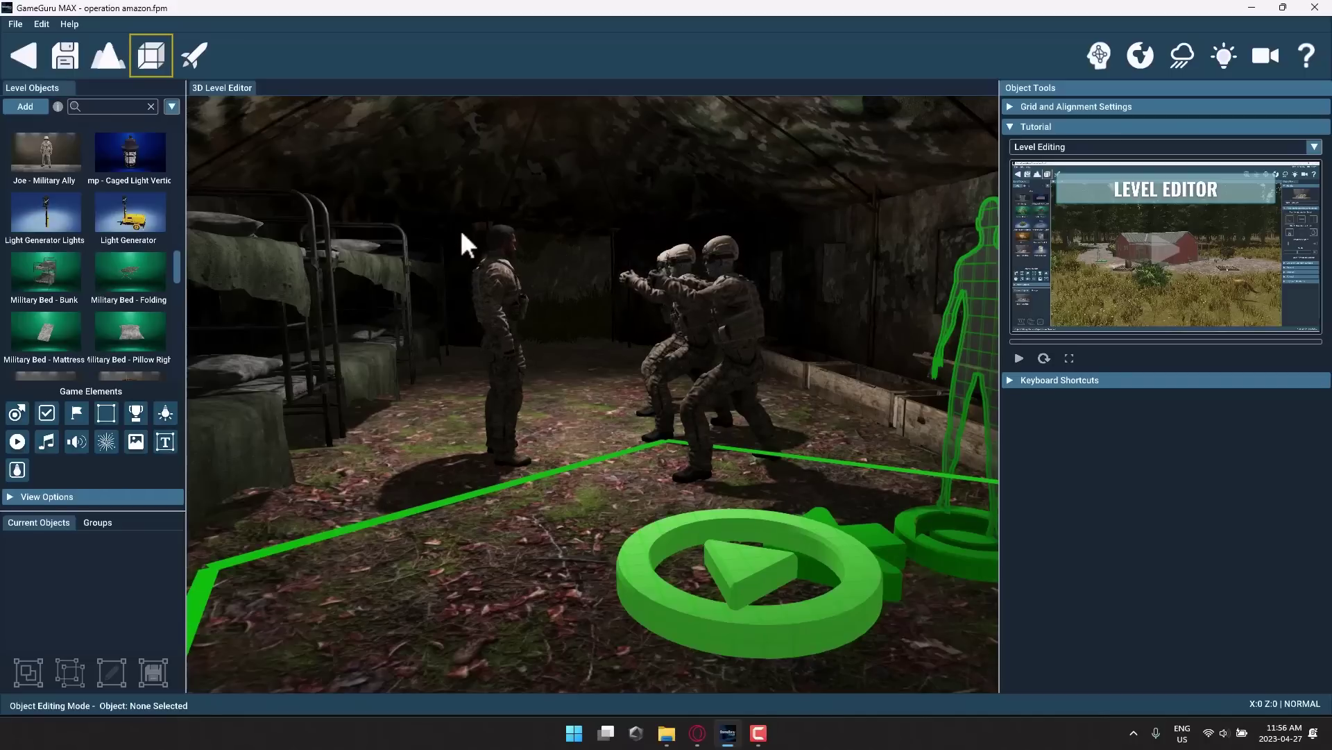
click(736, 301)
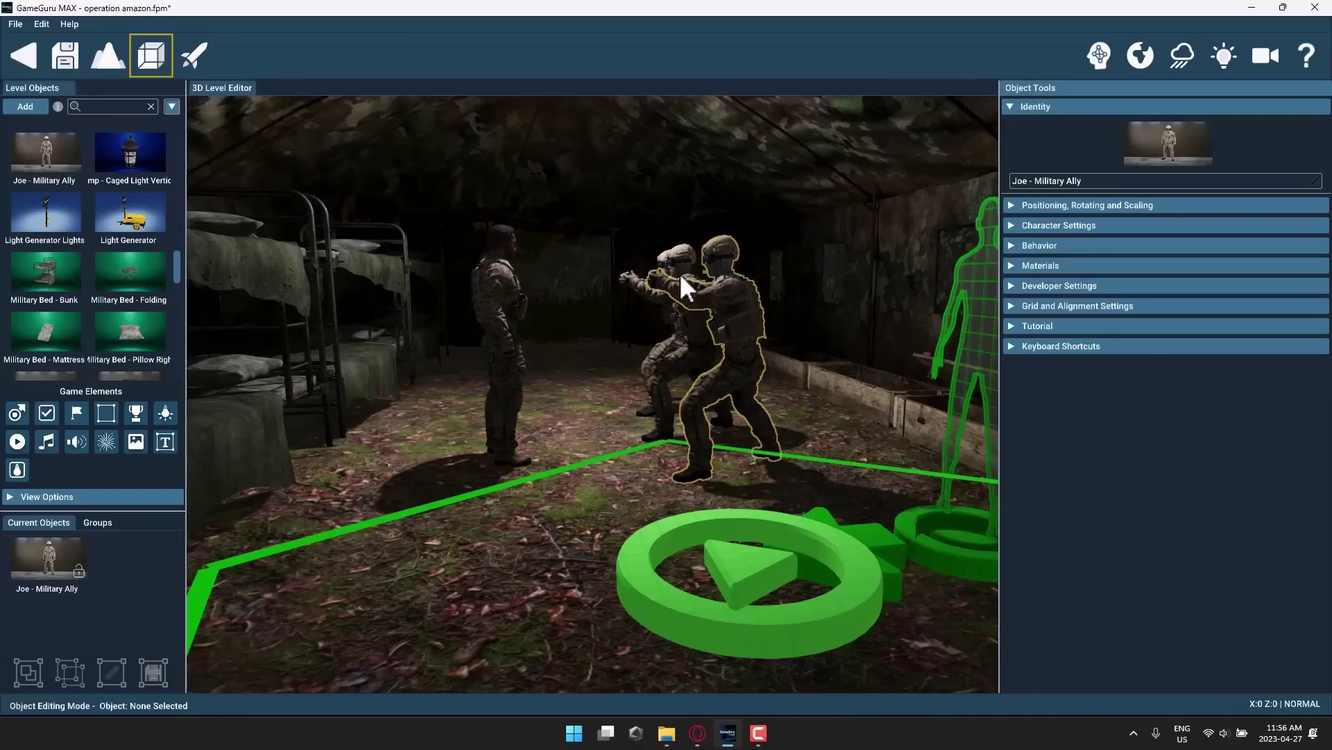
click(1014, 244)
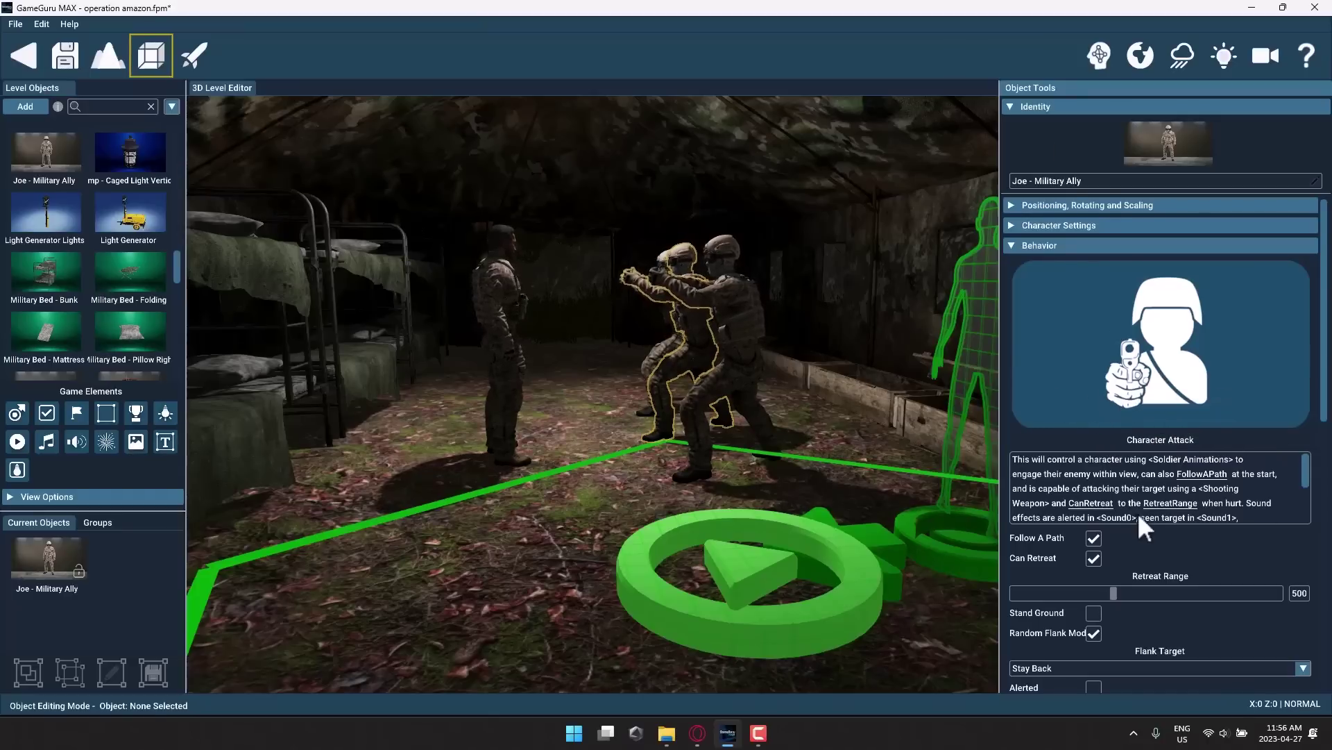
scroll(1138, 512, down, 3)
scroll(1152, 494, up, 3)
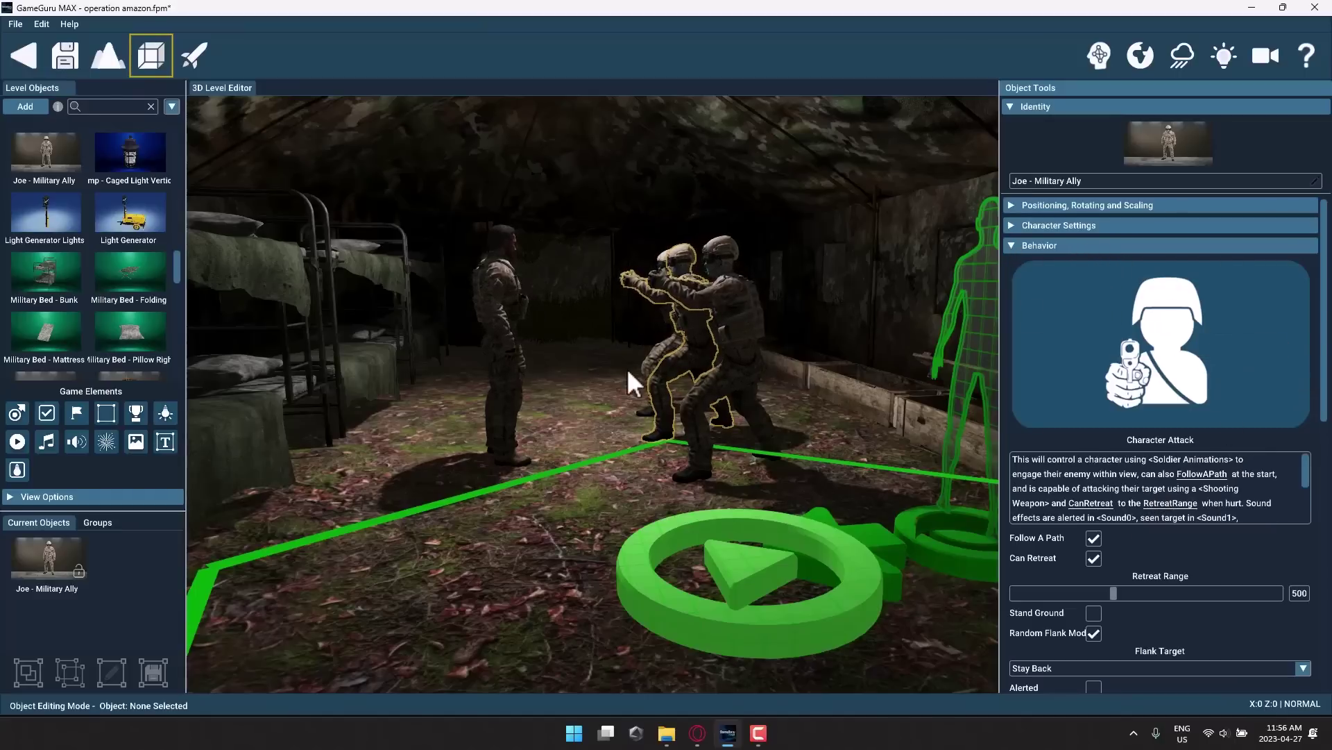
scroll(643, 494, down, 5)
scroll(643, 489, up, 2)
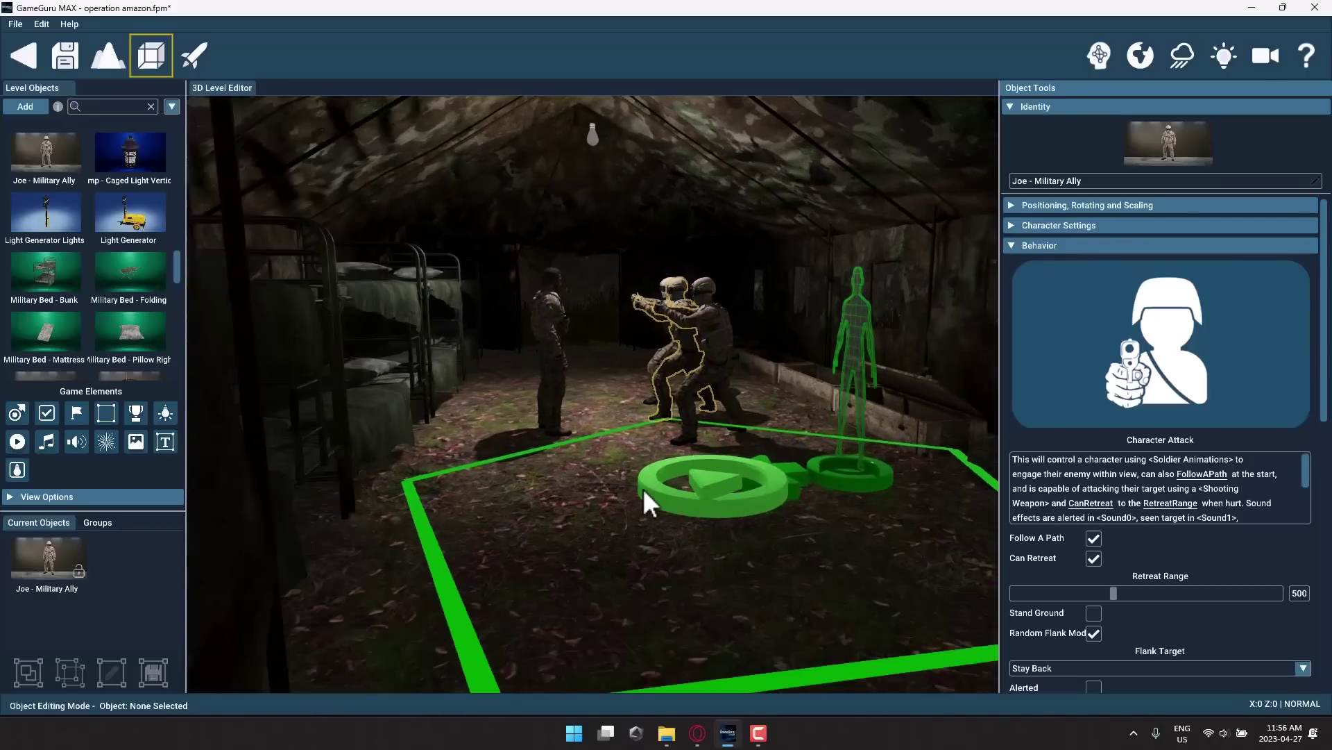
scroll(643, 489, up, 2)
Inspect the Player Start and green Video Zone, then fly out over the jungle.
click(955, 525)
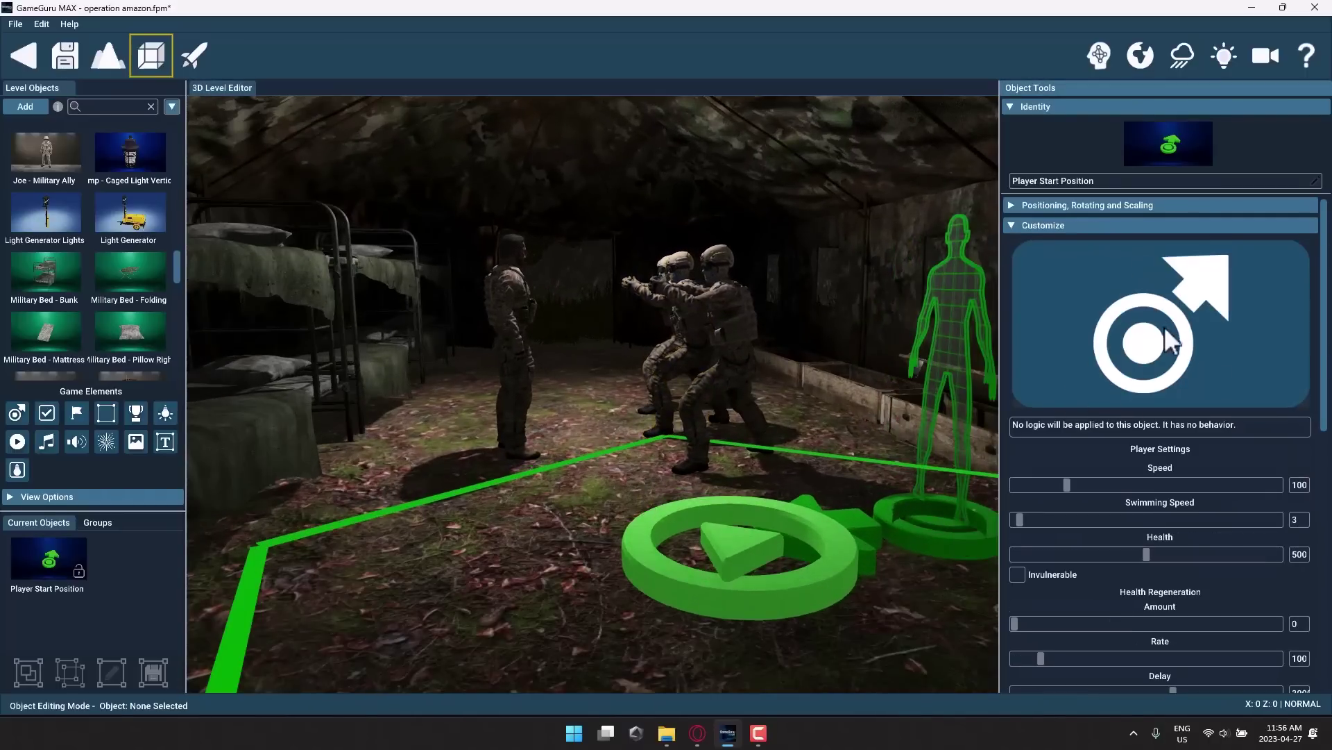
click(731, 572)
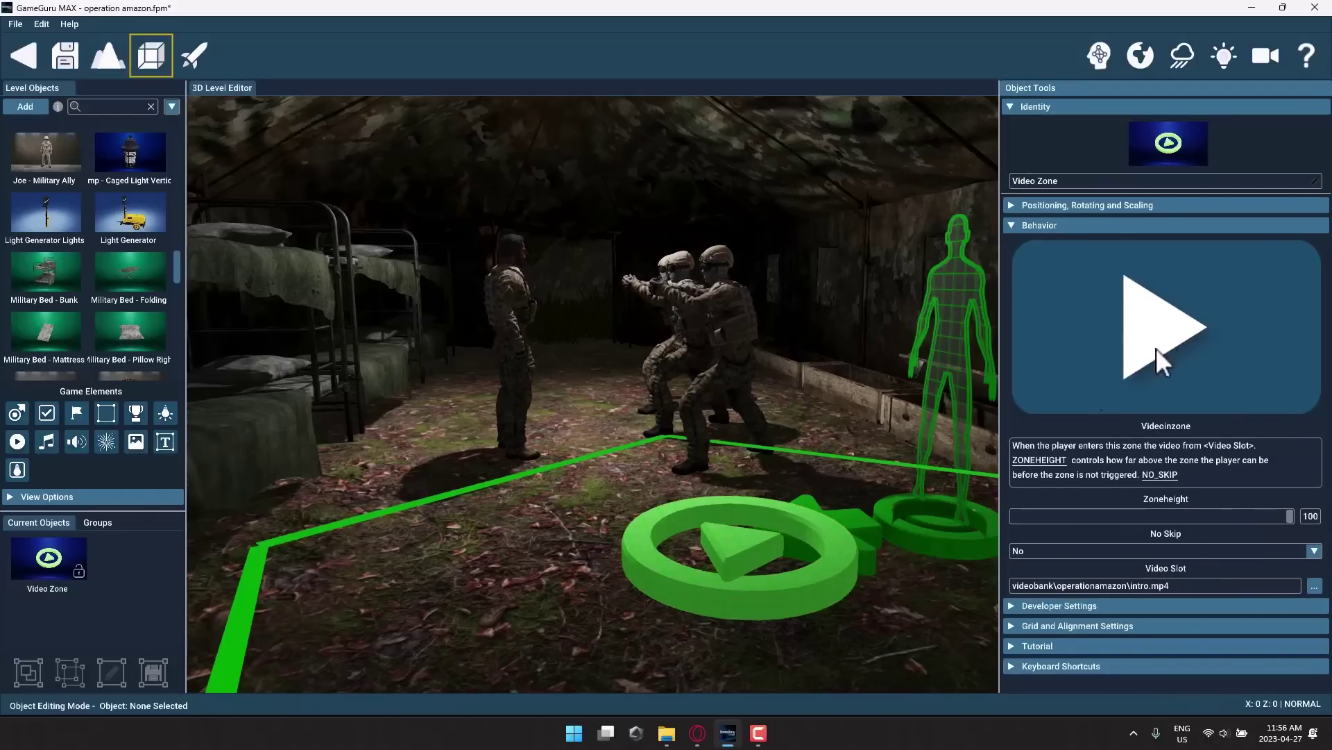
right_drag(681, 402, 685, 407)
Raise a mound under the tree island with Raise Terrain, then flatten it using Level.
click(1131, 54)
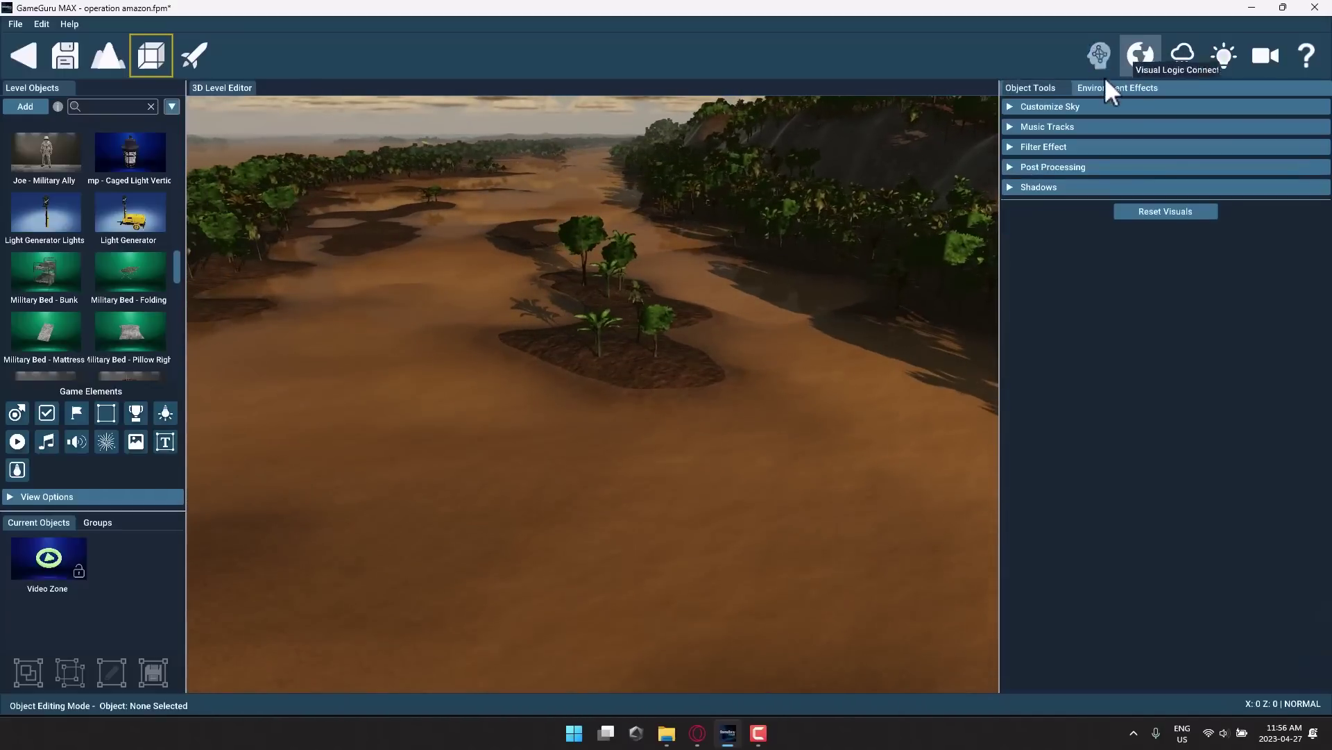
click(1098, 55)
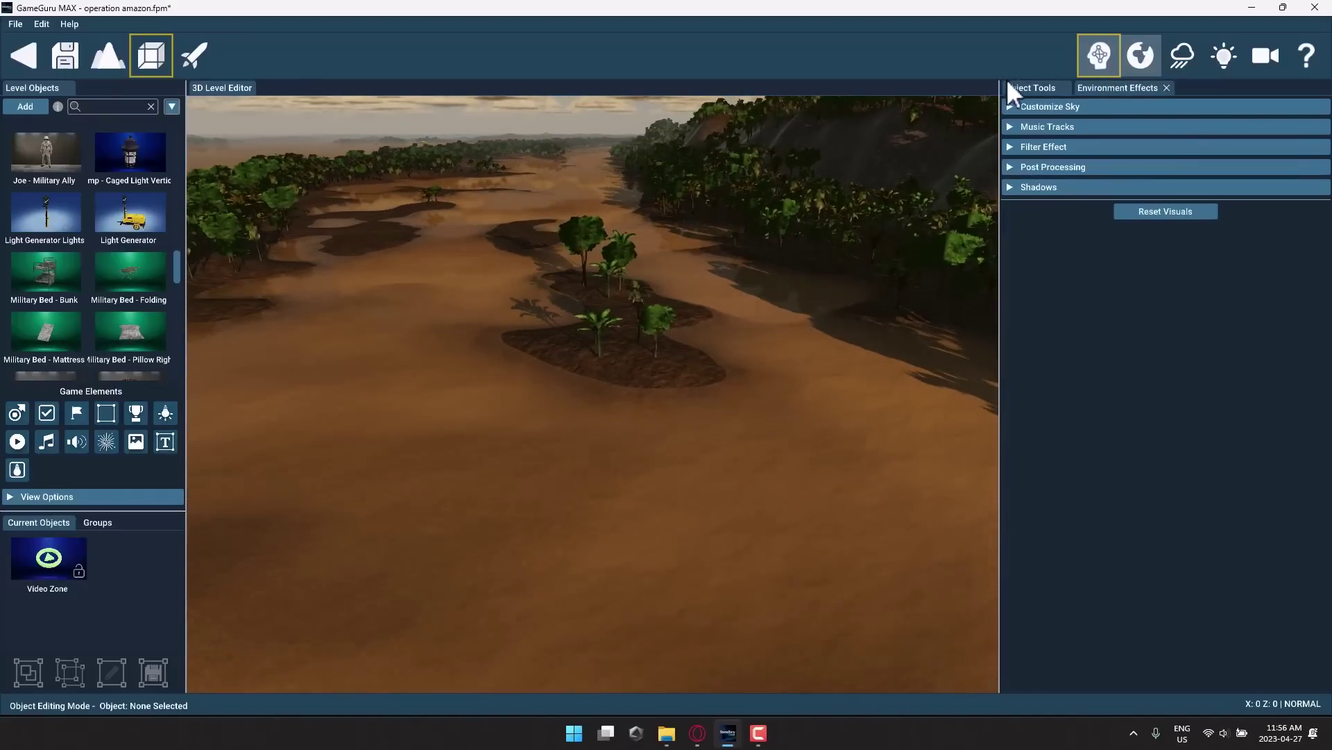
click(1138, 56)
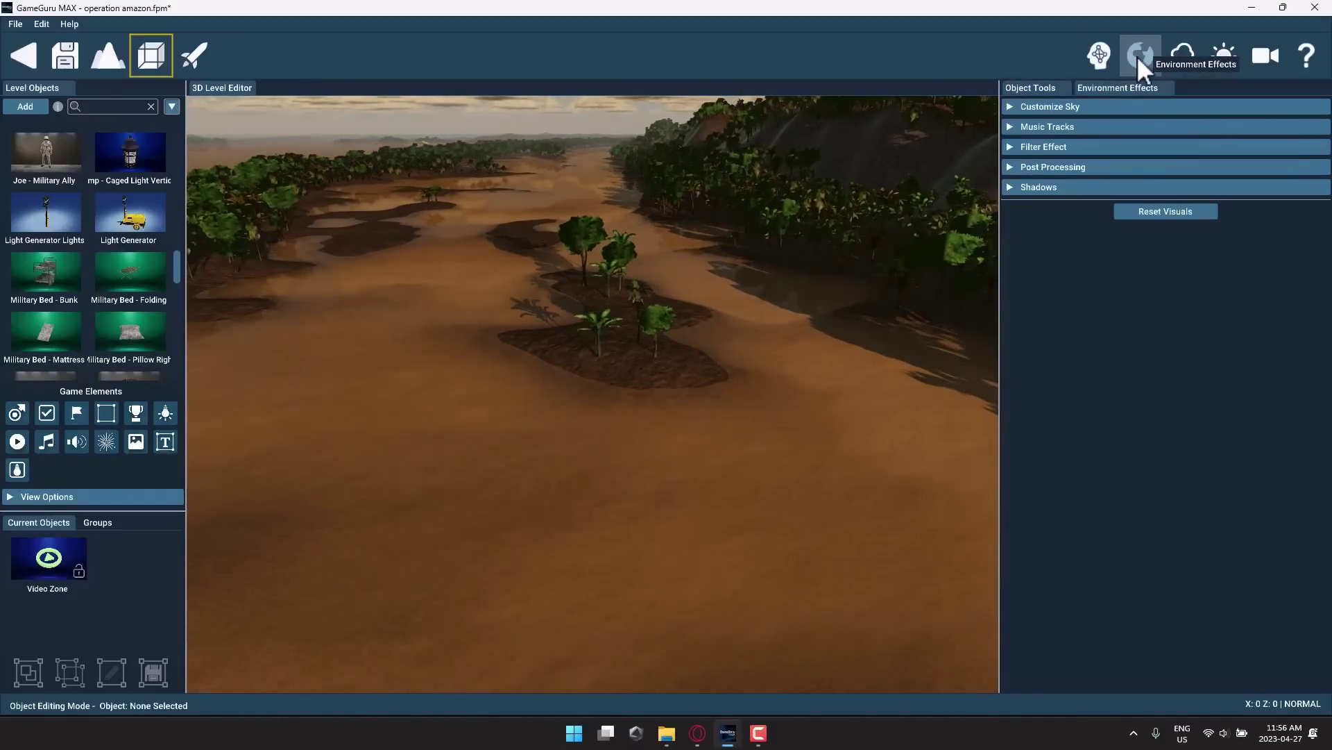
click(115, 70)
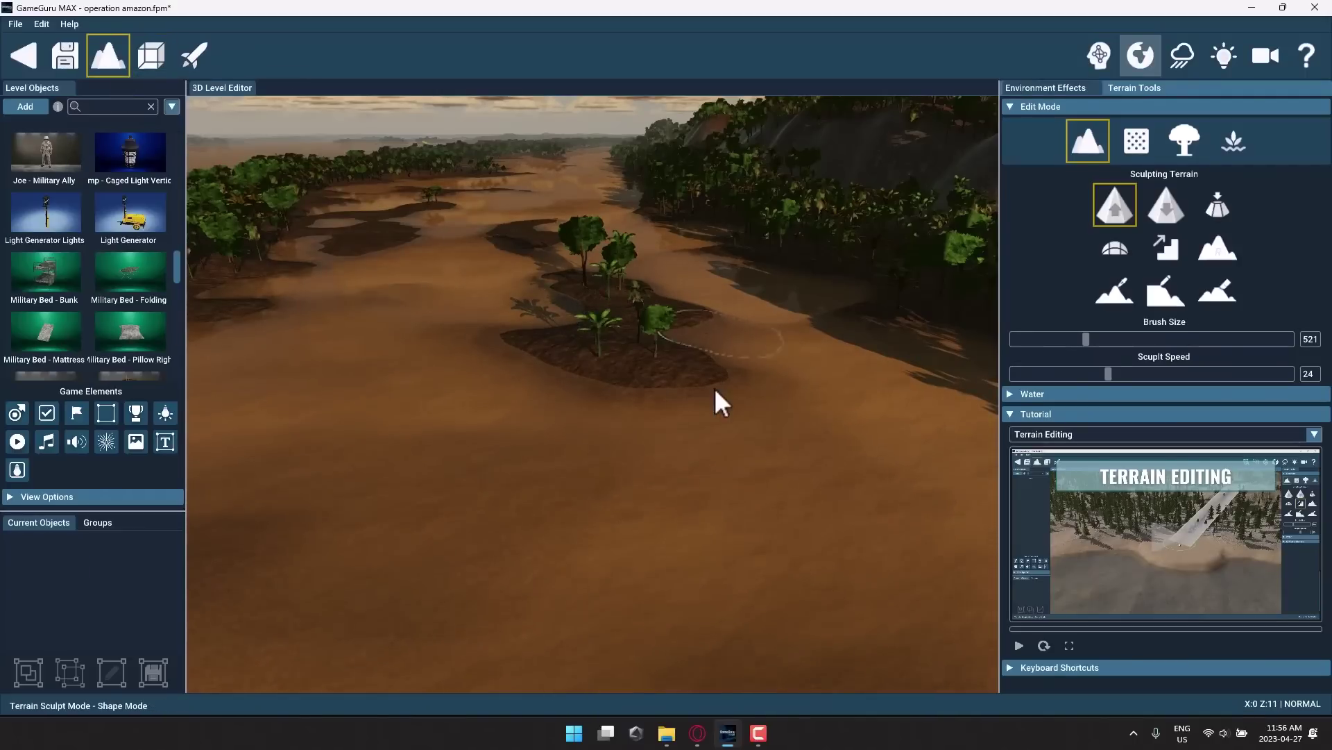
mouse_move(678, 406)
mouse_down()
mouse_move(700, 476)
mouse_move(689, 391)
mouse_move(681, 487)
mouse_move(639, 469)
mouse_move(472, 450)
mouse_move(472, 362)
mouse_up()
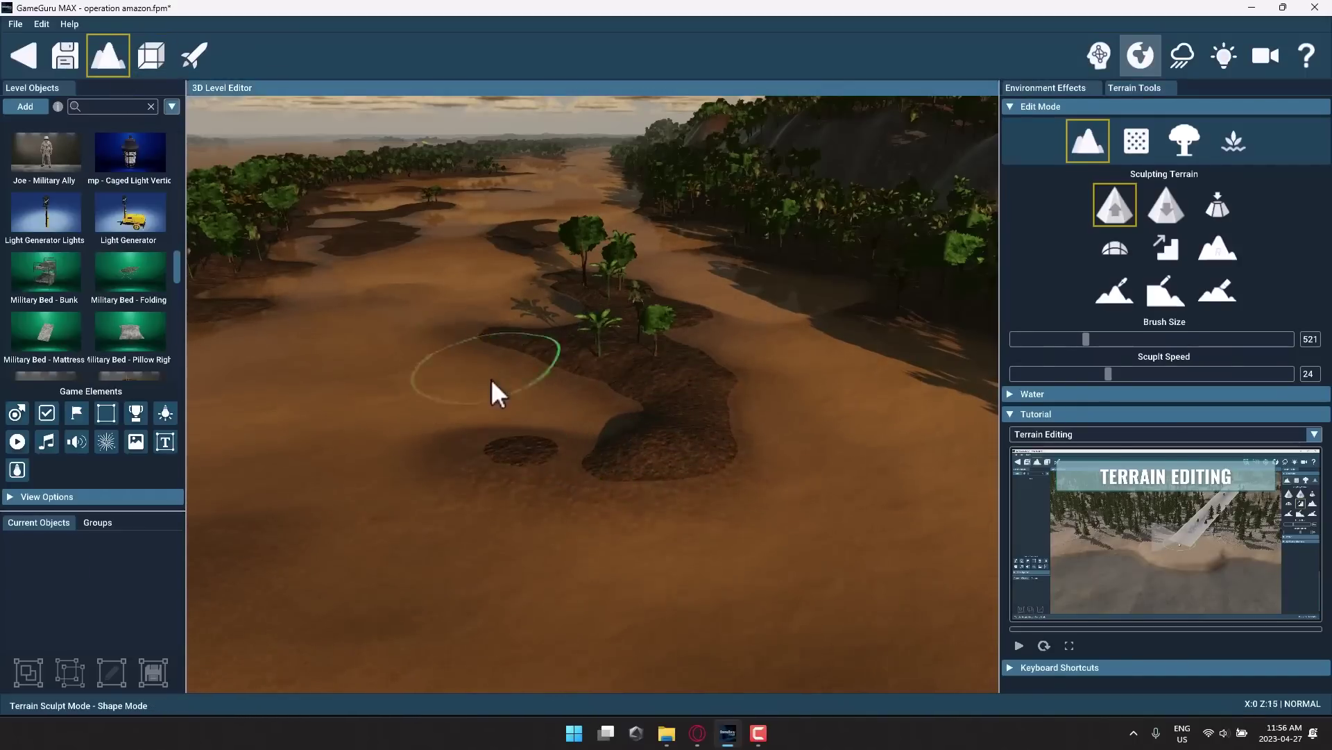
mouse_move(492, 381)
mouse_down()
mouse_move(506, 335)
mouse_move(495, 413)
mouse_move(504, 440)
mouse_move(542, 449)
mouse_move(691, 452)
mouse_move(722, 420)
mouse_up()
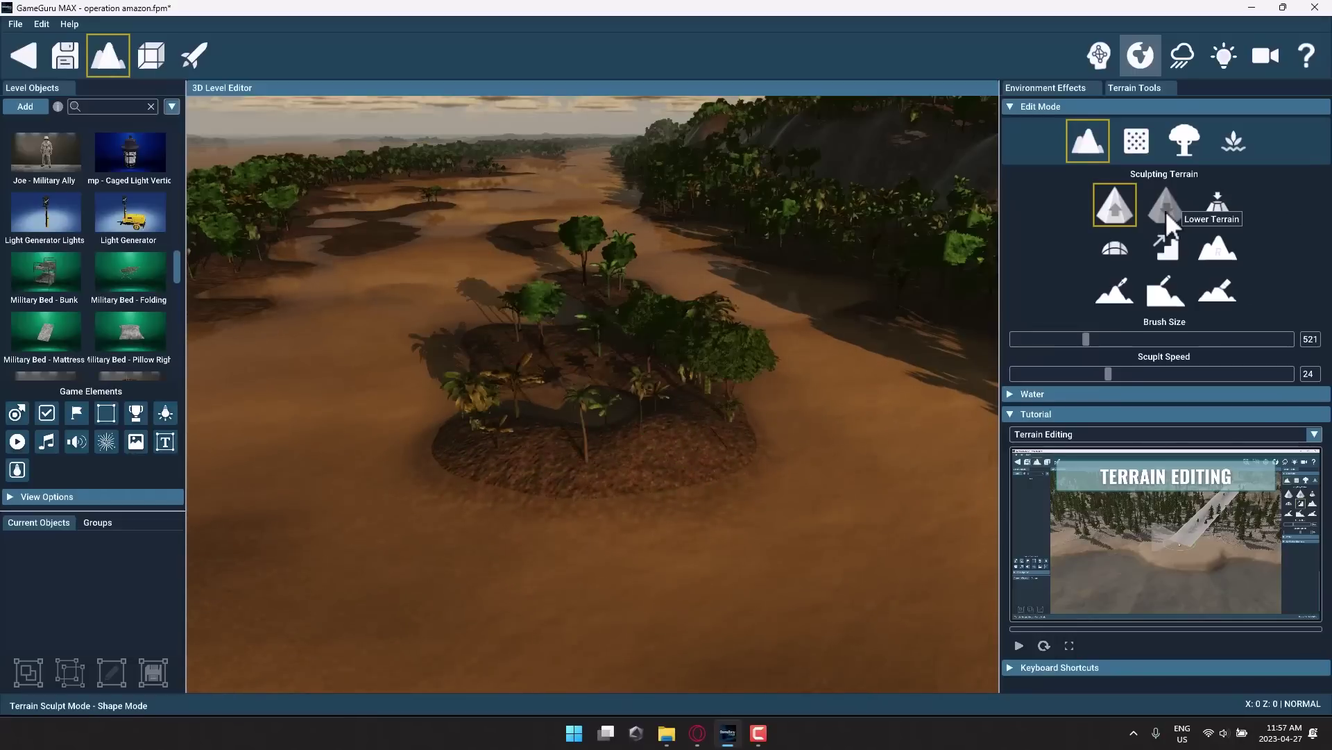
click(1213, 209)
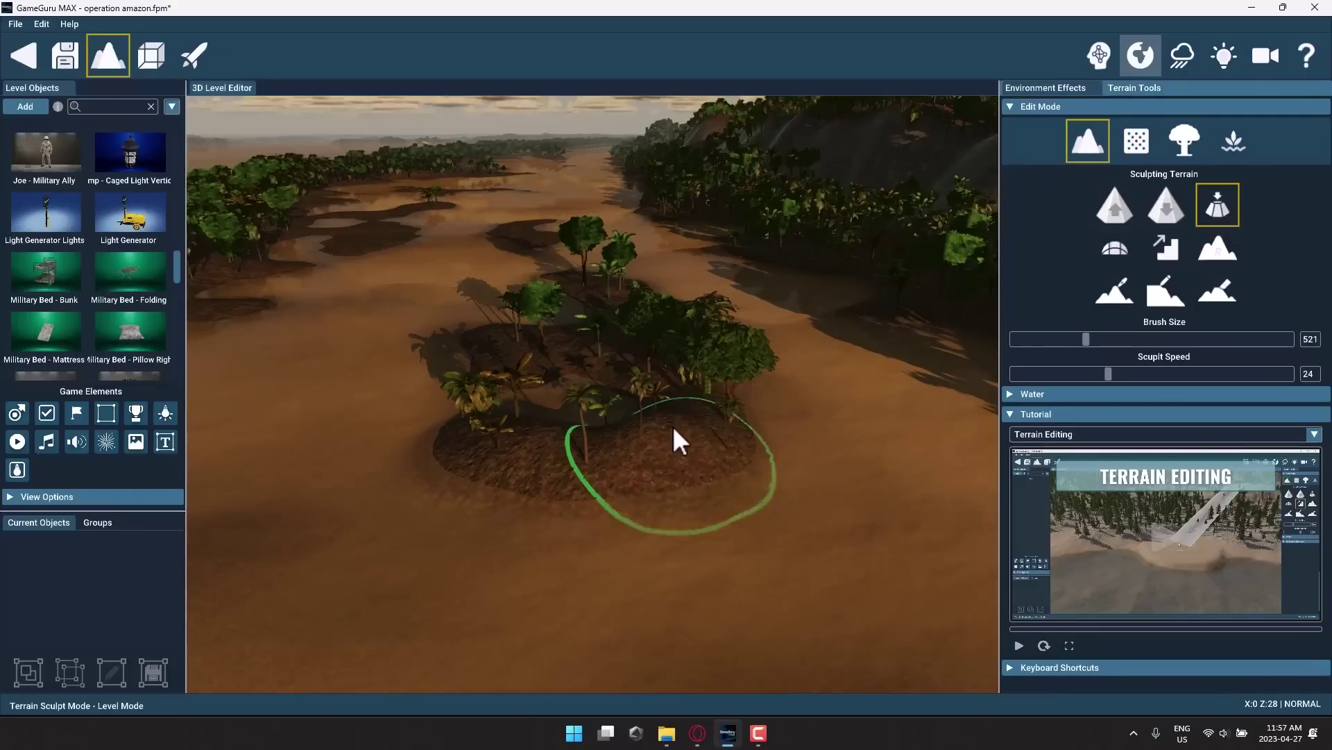
mouse_move(677, 440)
mouse_down()
mouse_move(464, 455)
mouse_move(860, 399)
mouse_up()
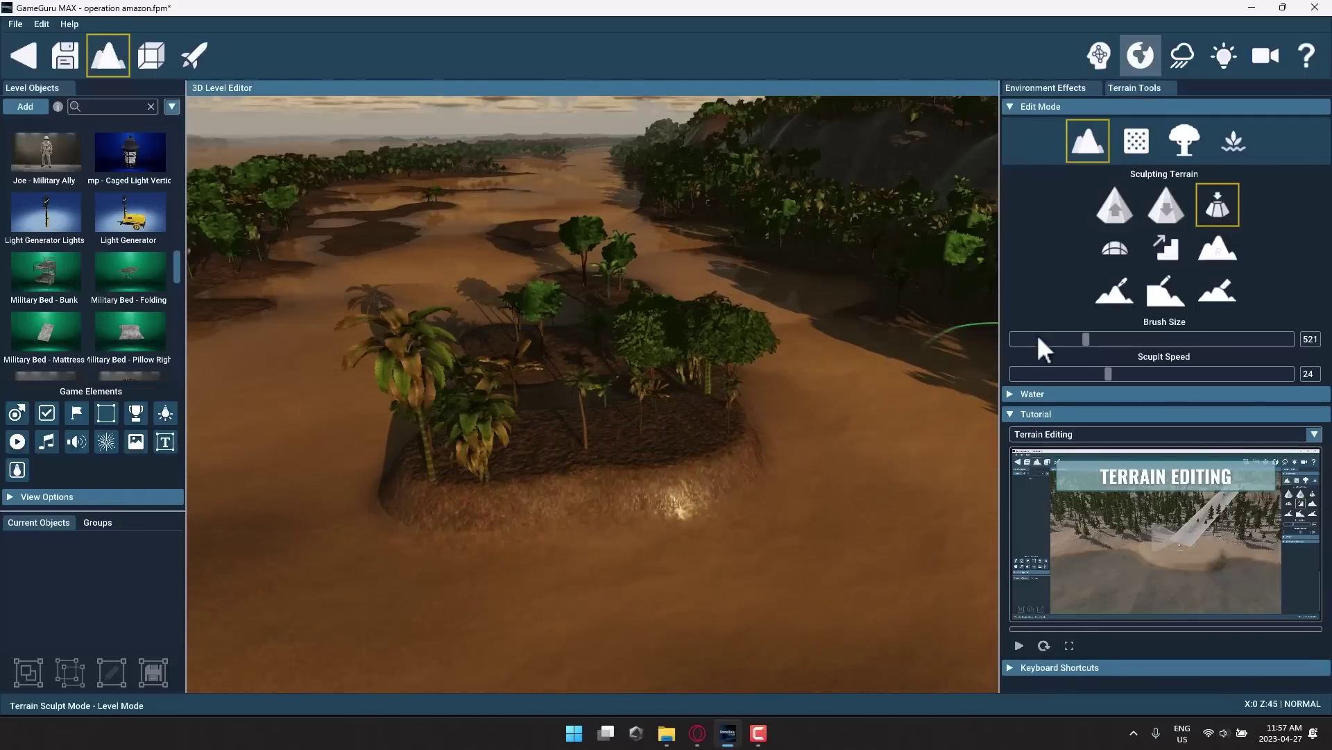
Paint the Snowy Rock texture across the plateau.
click(1132, 139)
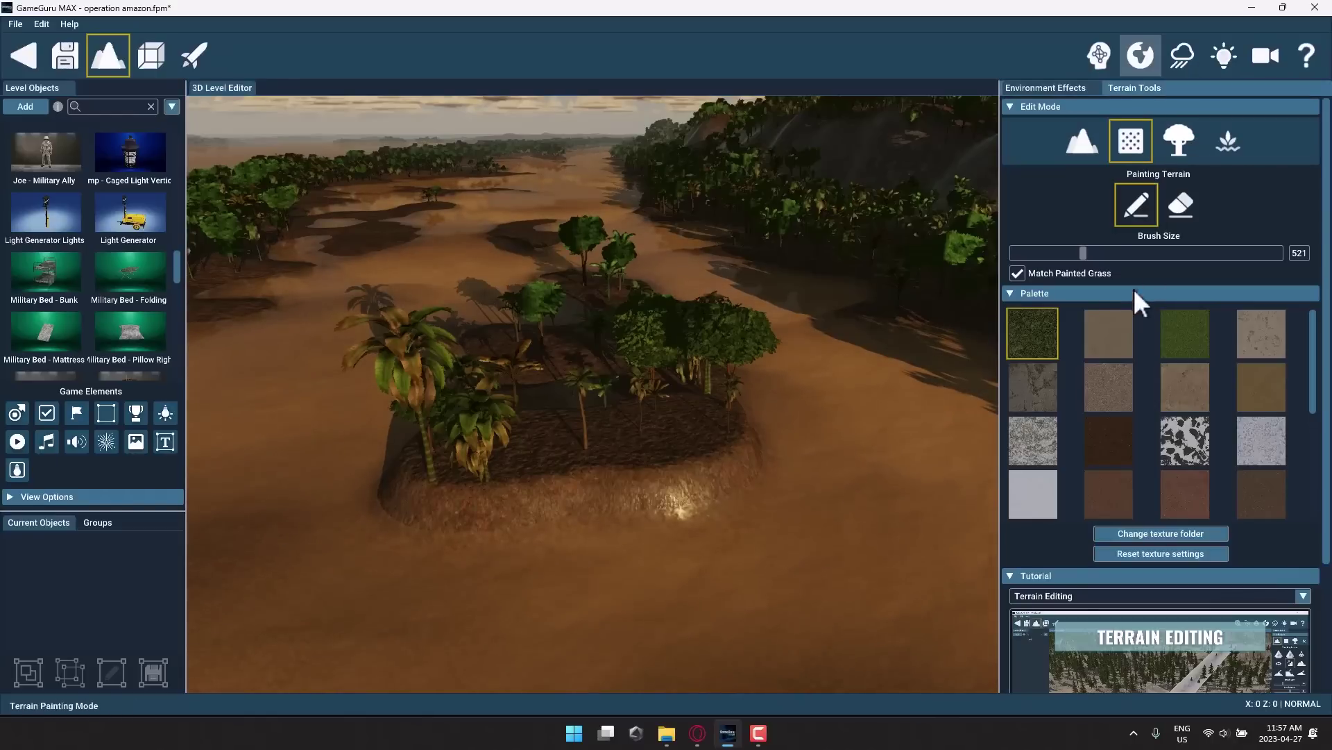
click(1181, 451)
drag(543, 421, 757, 437)
Paint palm trees onto the plateau.
click(1176, 142)
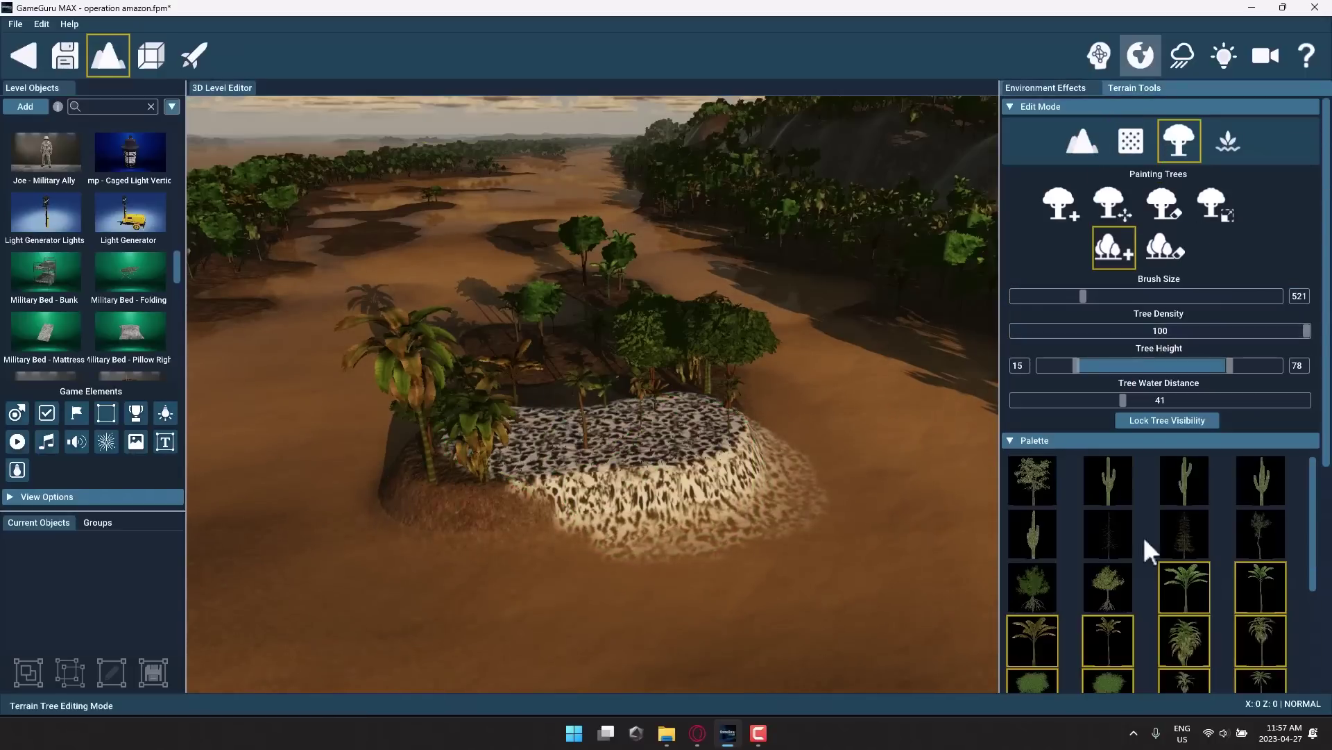
mouse_move(1188, 548)
scroll(1188, 548, up, 5)
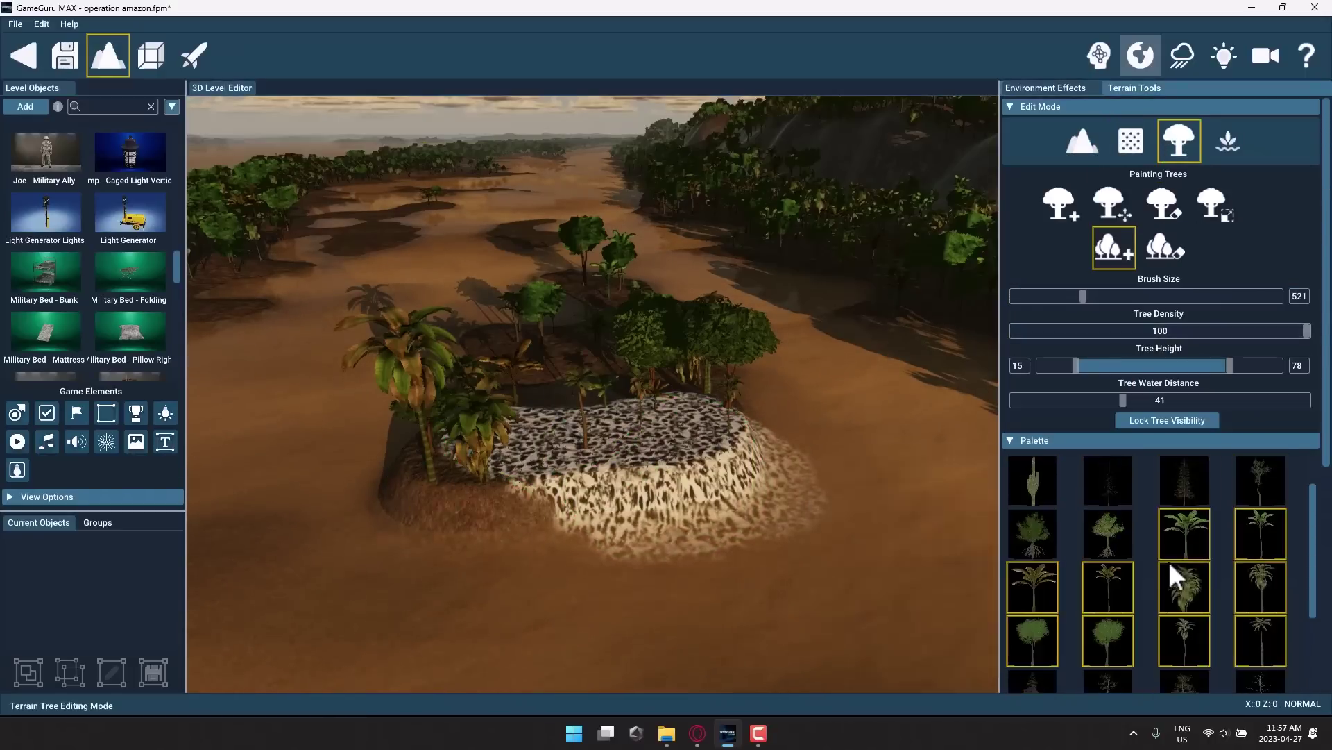
mouse_move(694, 469)
mouse_down()
mouse_move(544, 449)
mouse_move(609, 460)
mouse_move(522, 360)
mouse_move(577, 302)
mouse_move(531, 452)
mouse_up()
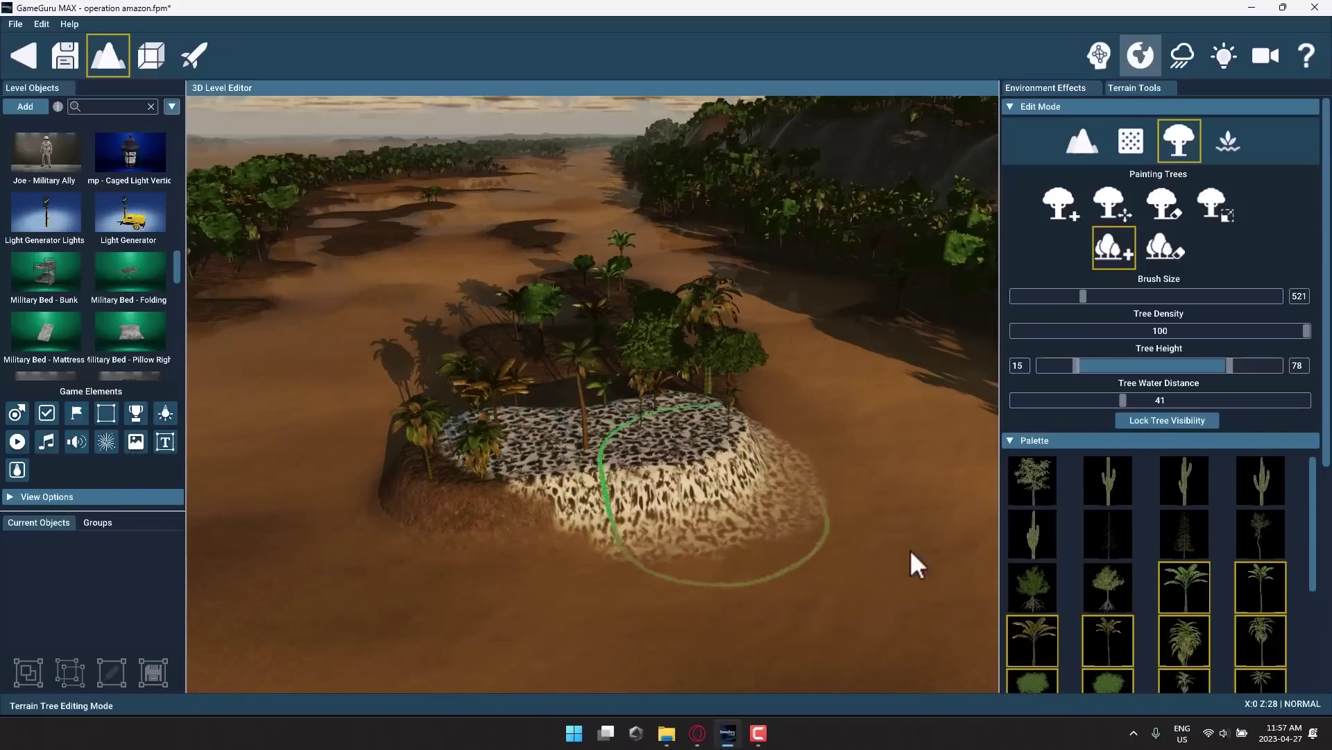
Remove the palm and jungle tree varieties from the tree painting mix.
scroll(1238, 618, down, 1)
scroll(1240, 633, down, 3)
scroll(1240, 633, up, 2)
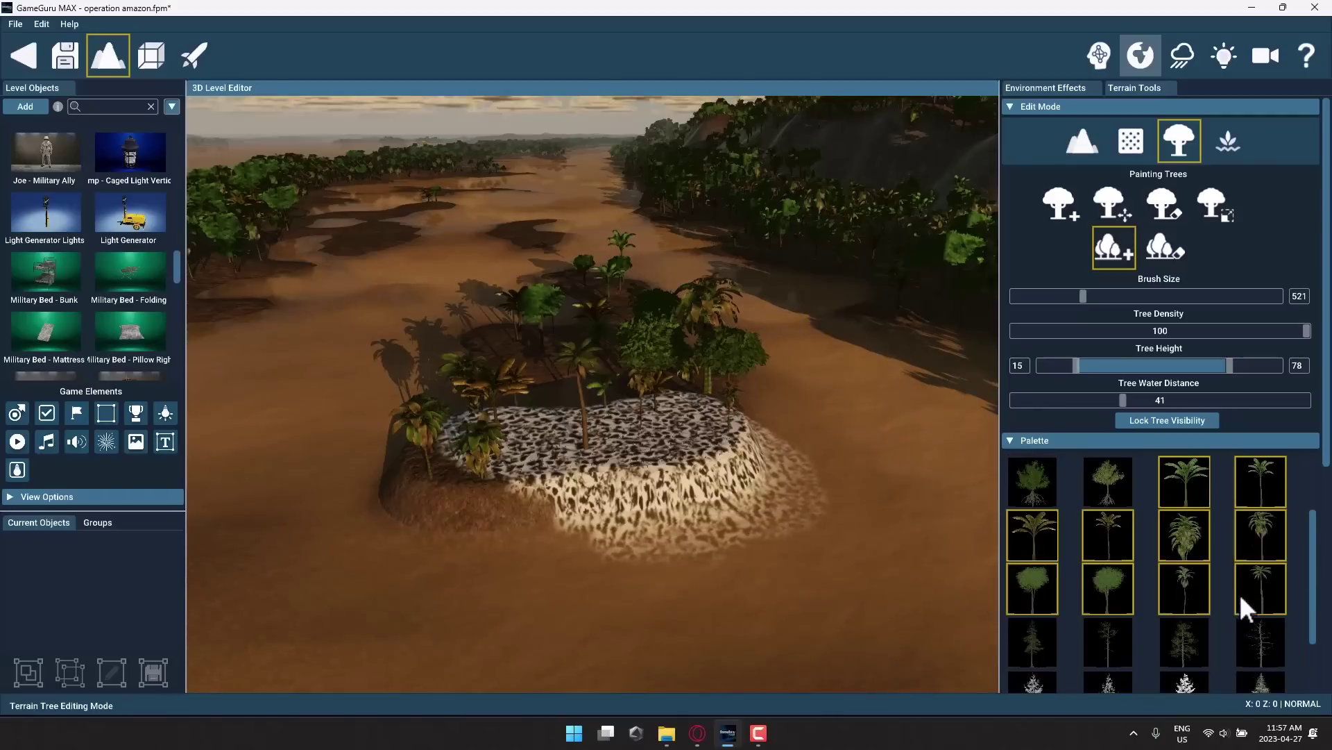
click(1177, 585)
click(1181, 549)
click(1264, 587)
click(1274, 532)
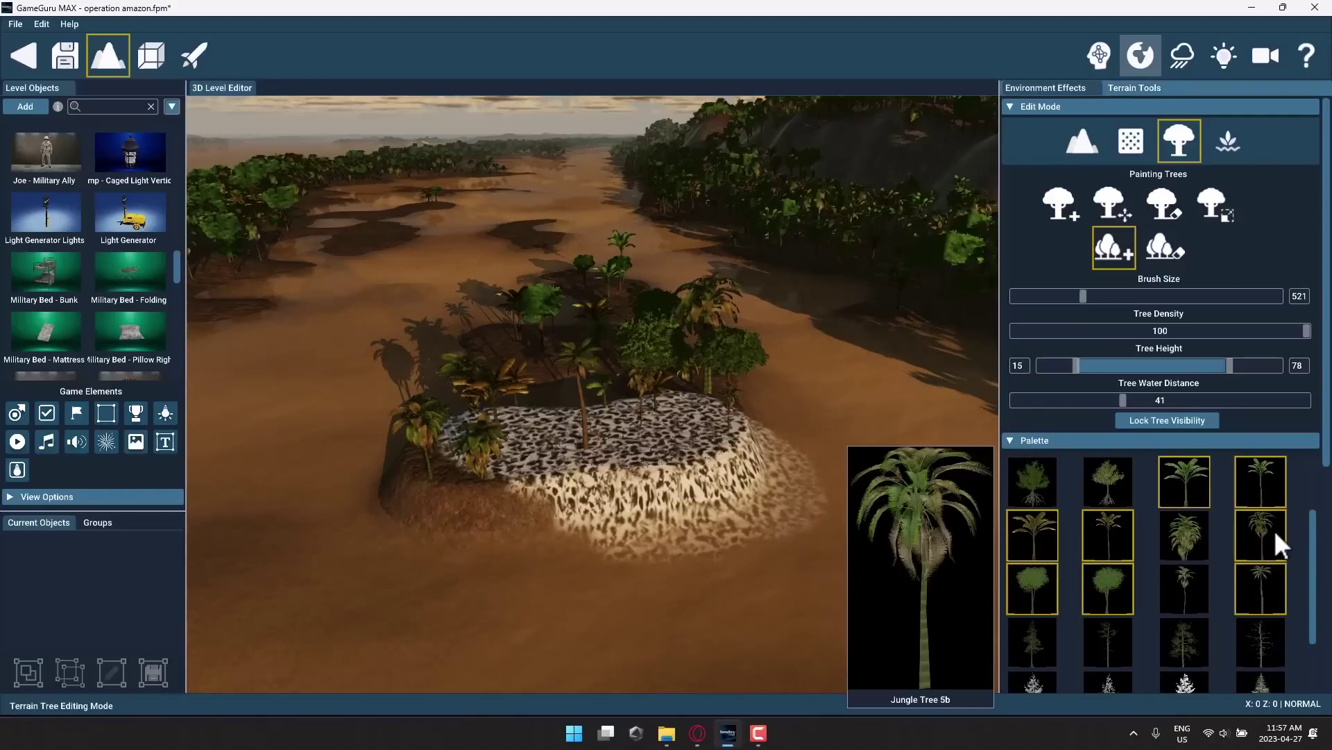
click(1034, 589)
click(1092, 585)
click(1043, 537)
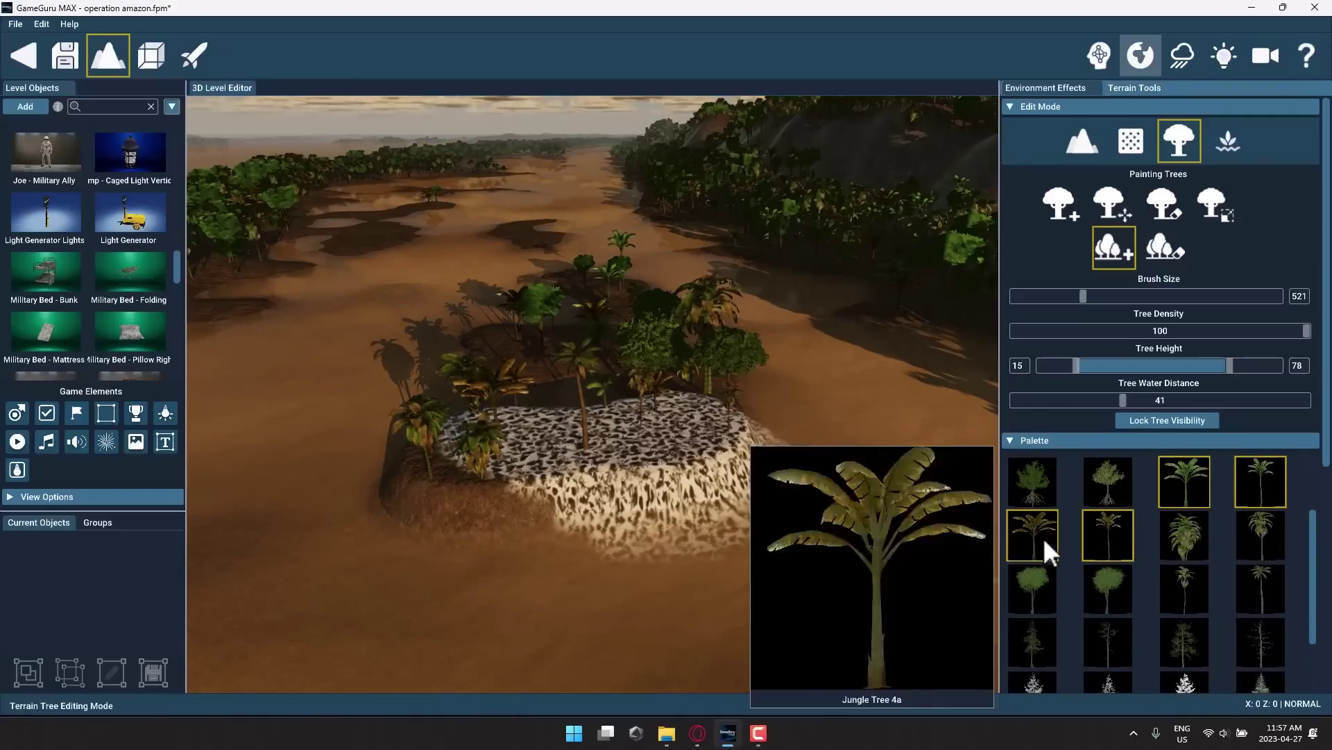
click(1124, 538)
click(1198, 490)
scroll(1244, 485, up, 2)
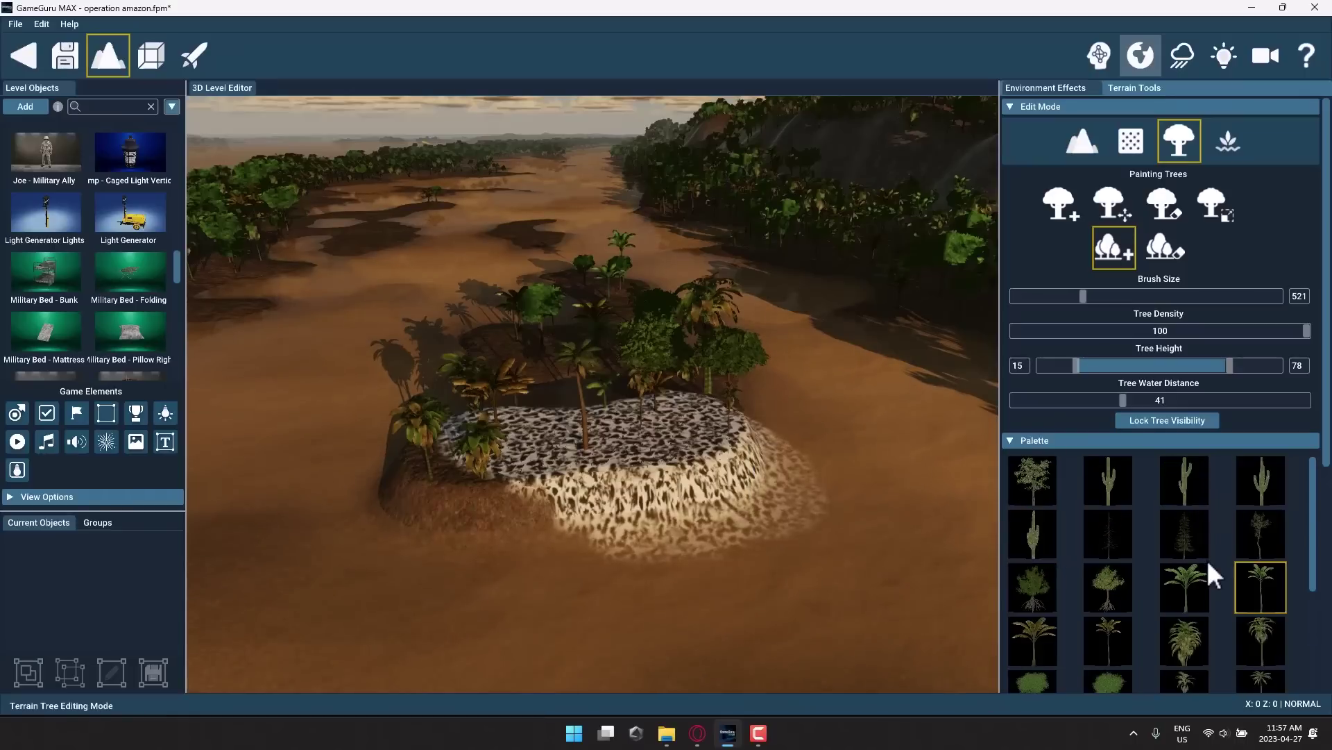
Add four cactus varieties to the mix and paint them across the island.
click(1262, 479)
click(1188, 480)
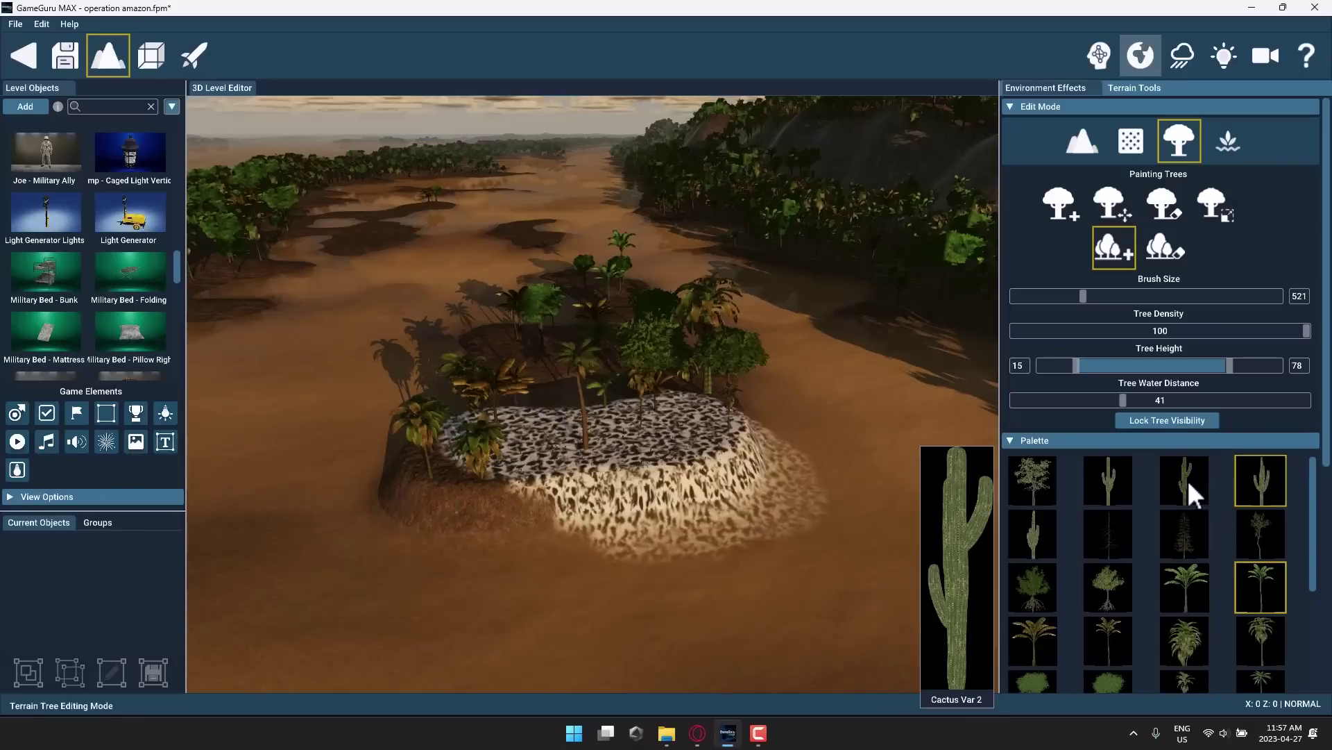
click(1109, 481)
click(1028, 535)
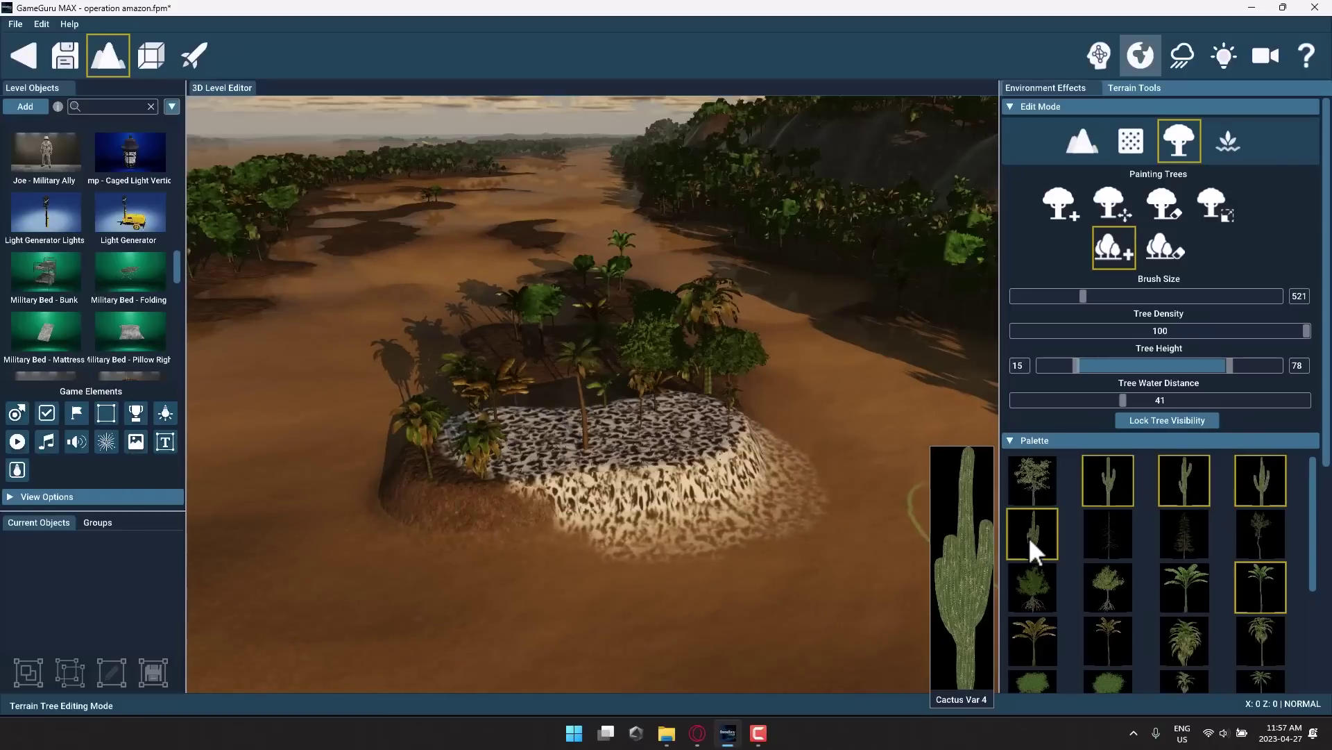
mouse_move(714, 476)
mouse_down()
mouse_move(596, 465)
mouse_move(505, 392)
mouse_move(500, 308)
mouse_move(601, 397)
mouse_move(670, 340)
mouse_move(725, 450)
mouse_move(660, 496)
mouse_move(527, 496)
mouse_move(635, 276)
mouse_up()
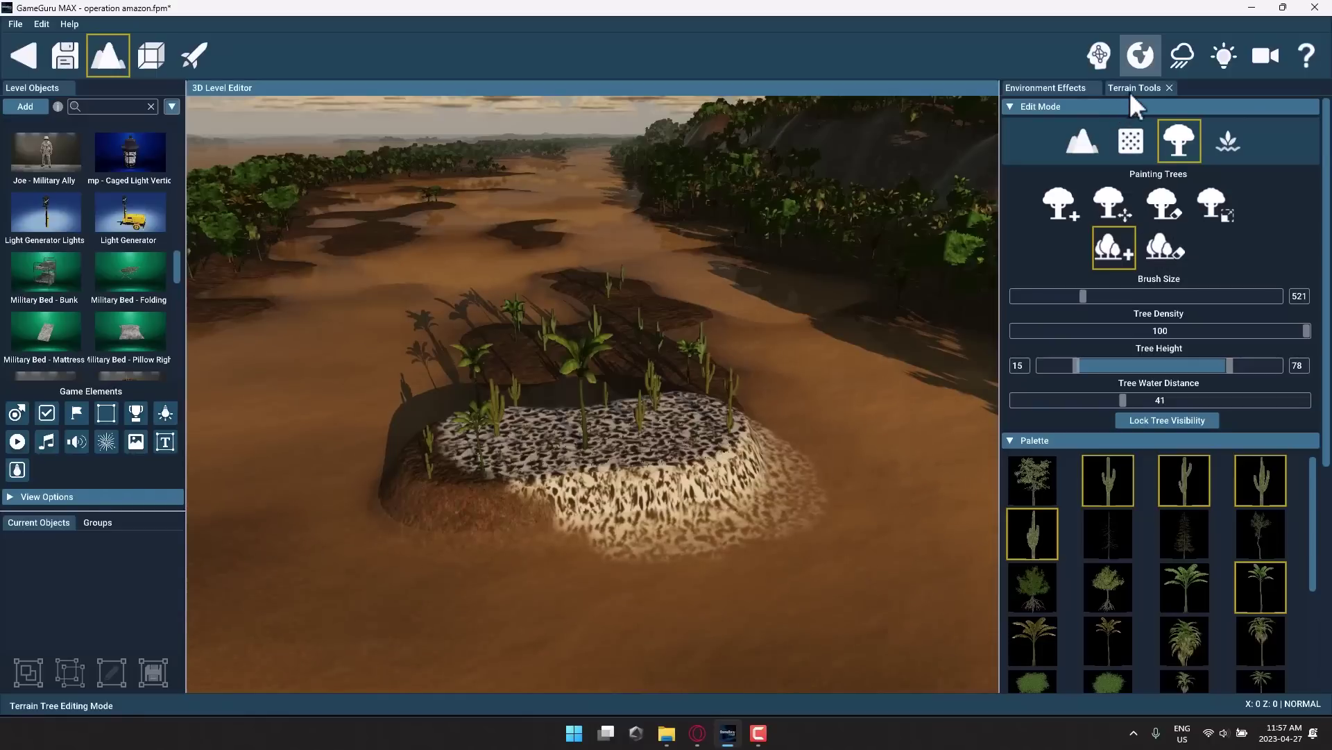
Set the weather to Rain after trying Snow.
click(1181, 54)
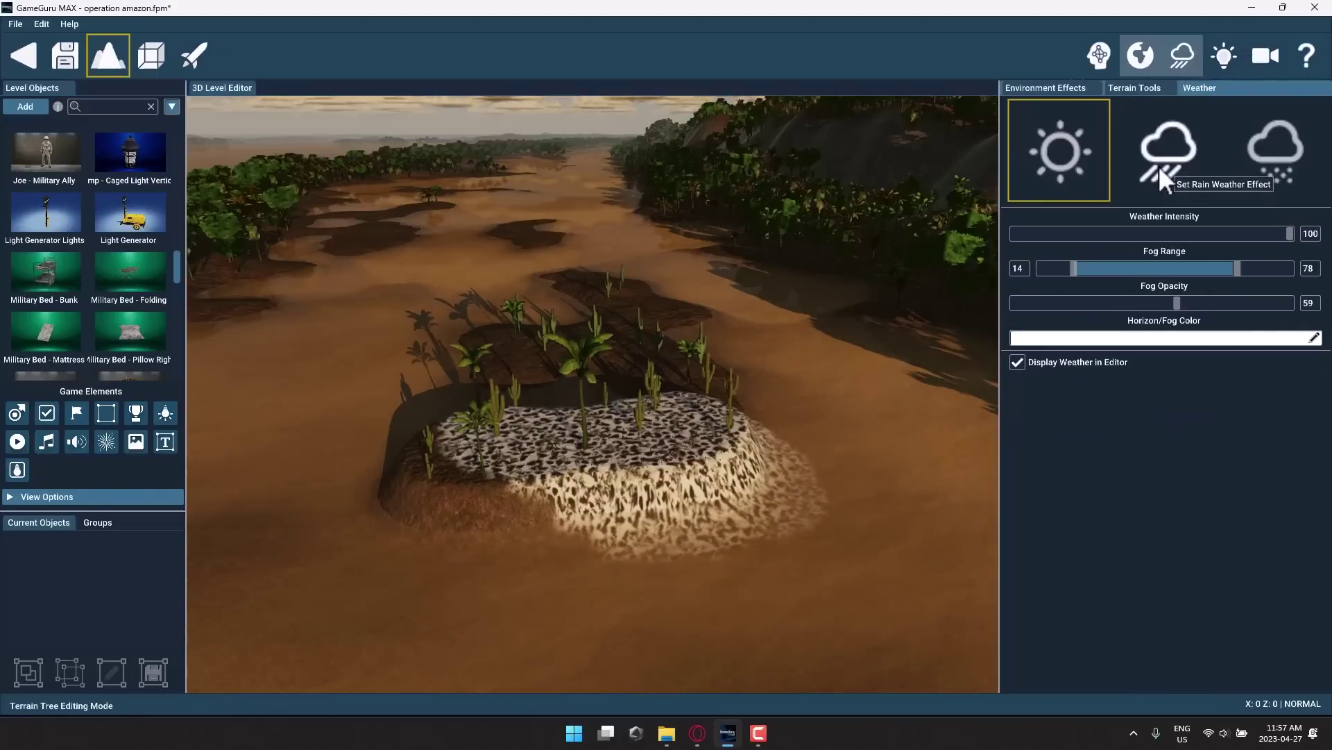
click(1262, 152)
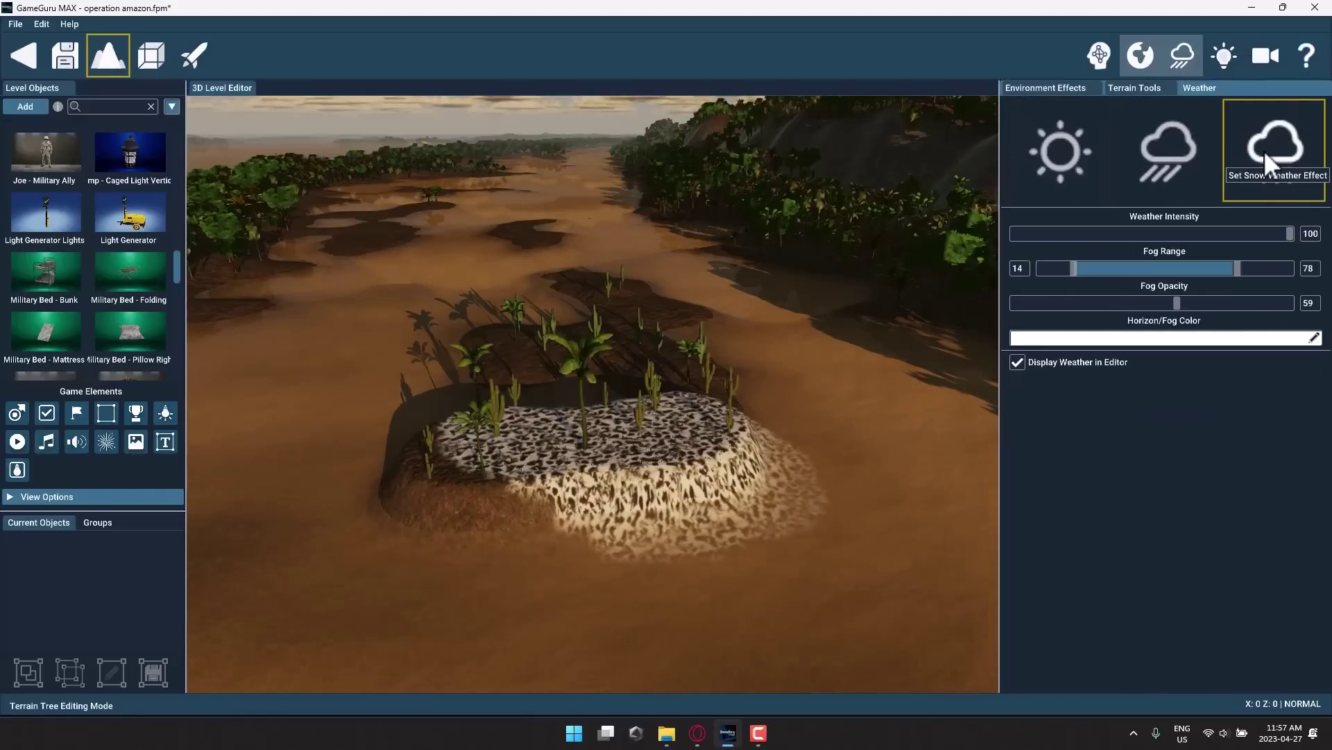
click(1179, 152)
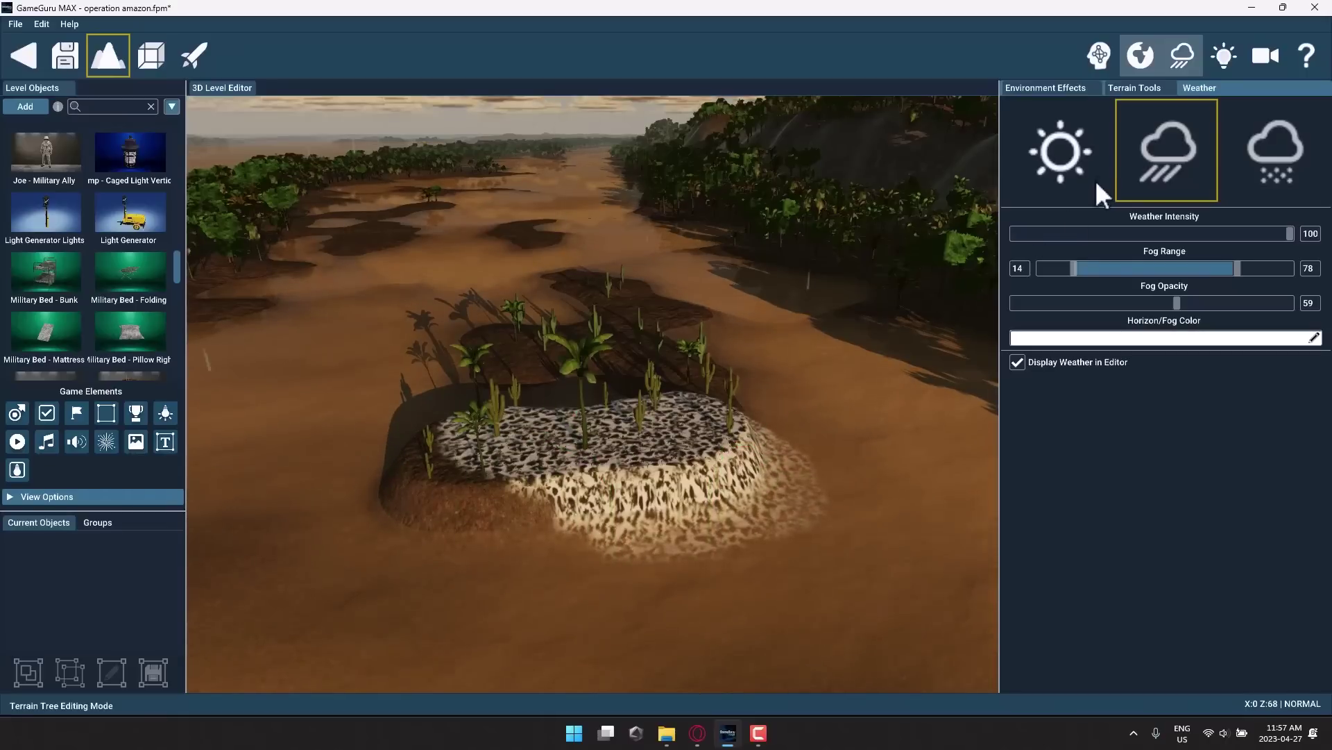
click(1180, 55)
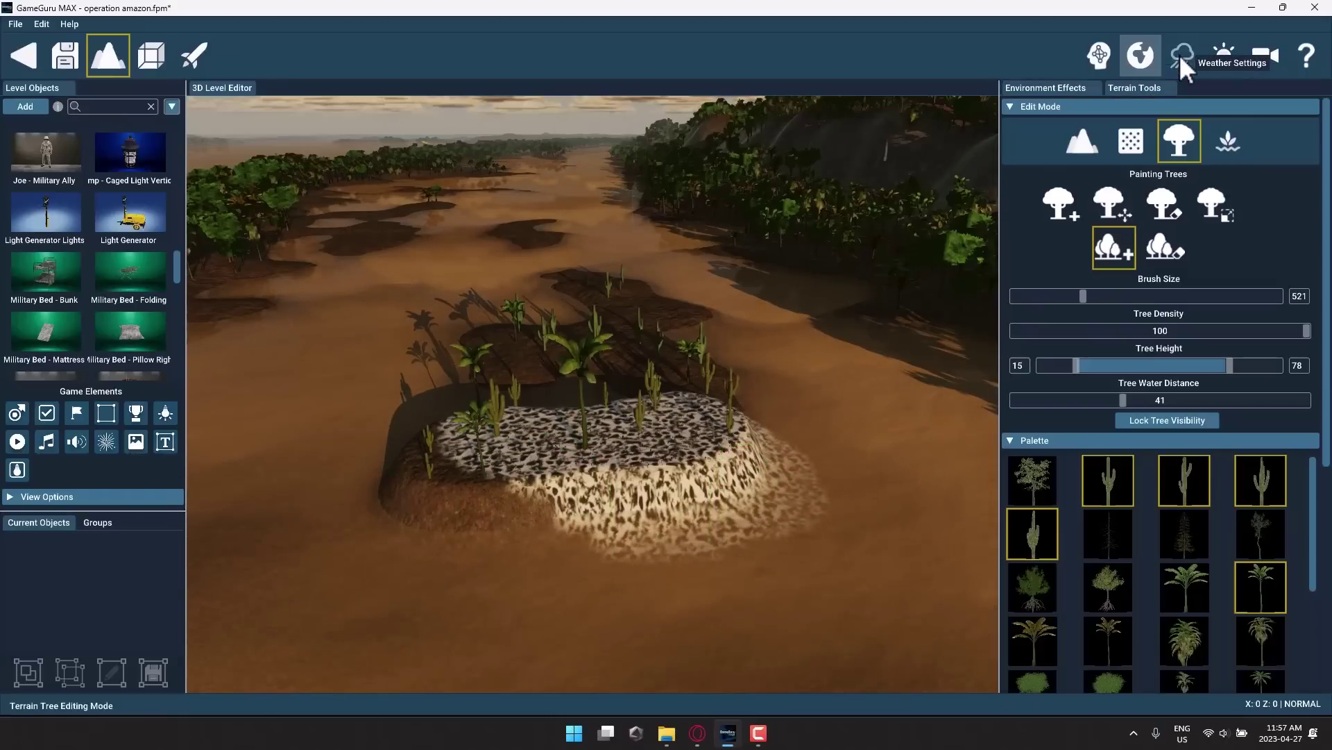
click(1139, 53)
Preview the highcloud and cloudy sky boxes, then return to Simulated Sky.
click(1139, 53)
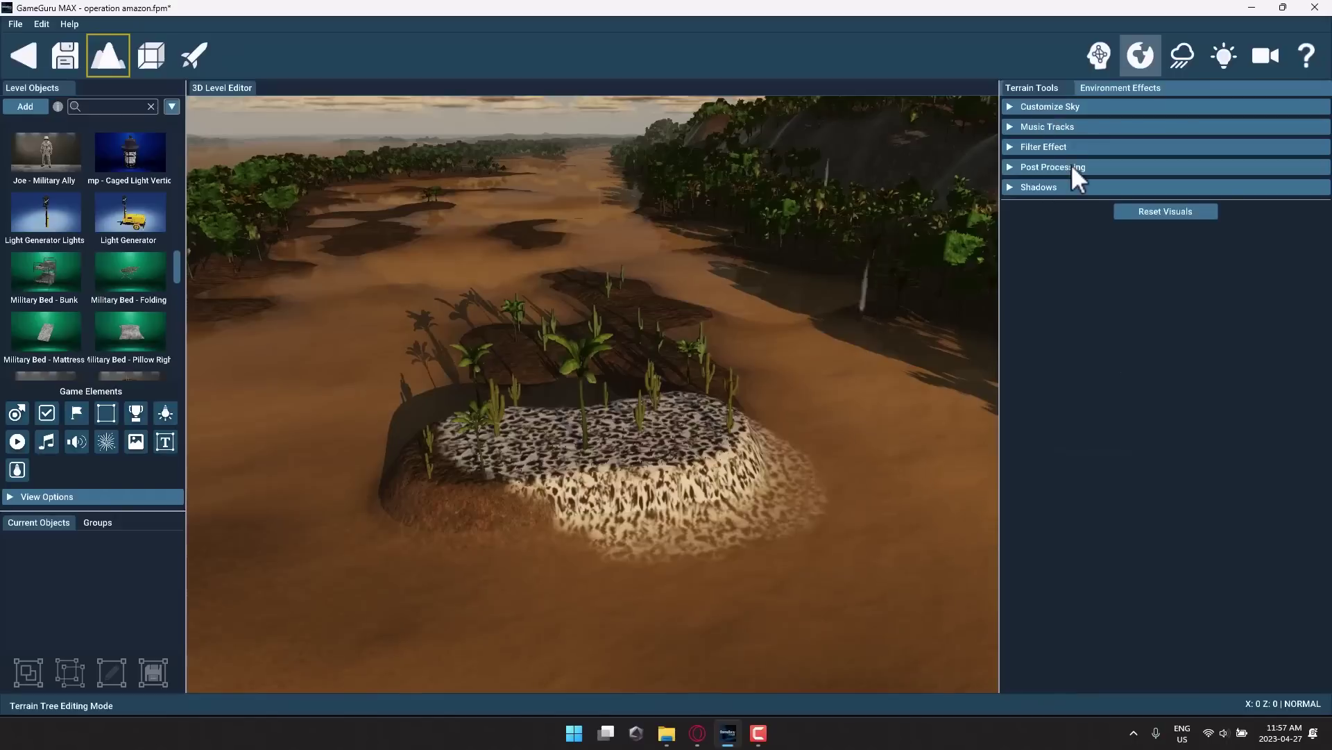
click(1026, 108)
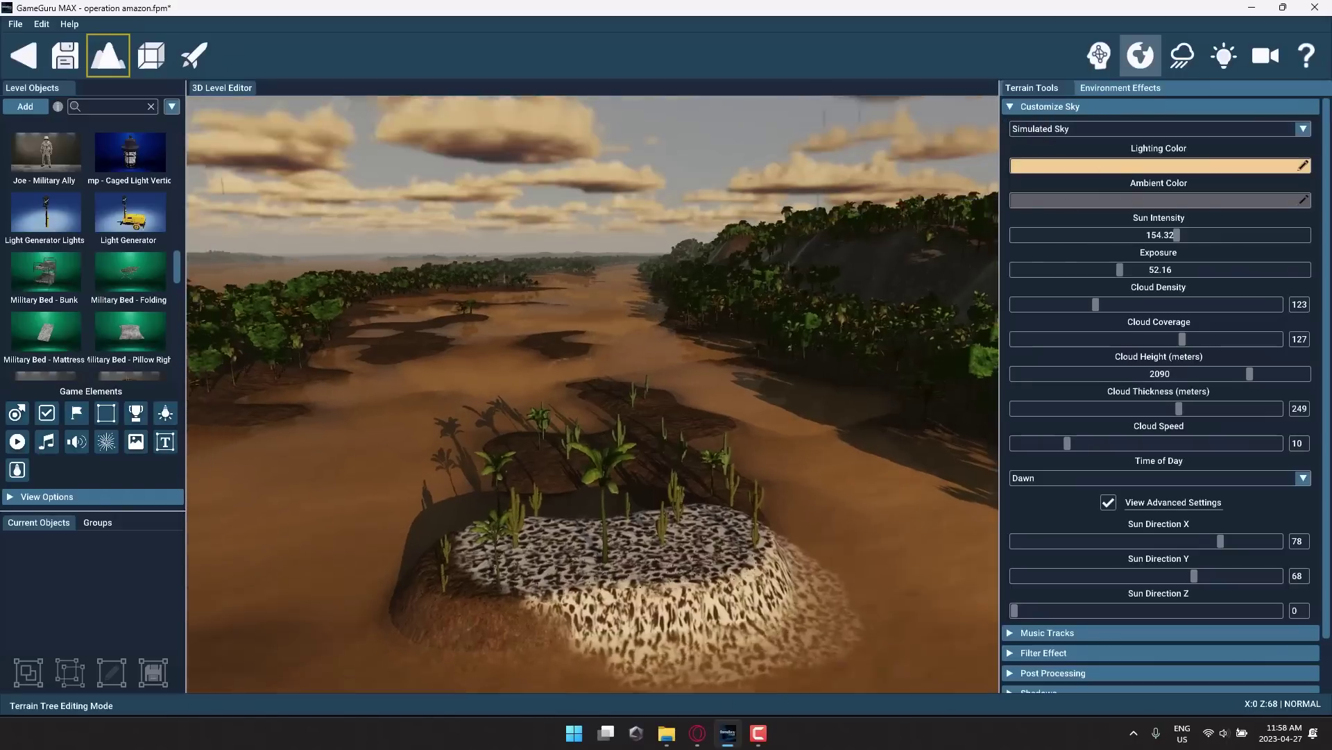
right_drag(517, 267, 516, 229)
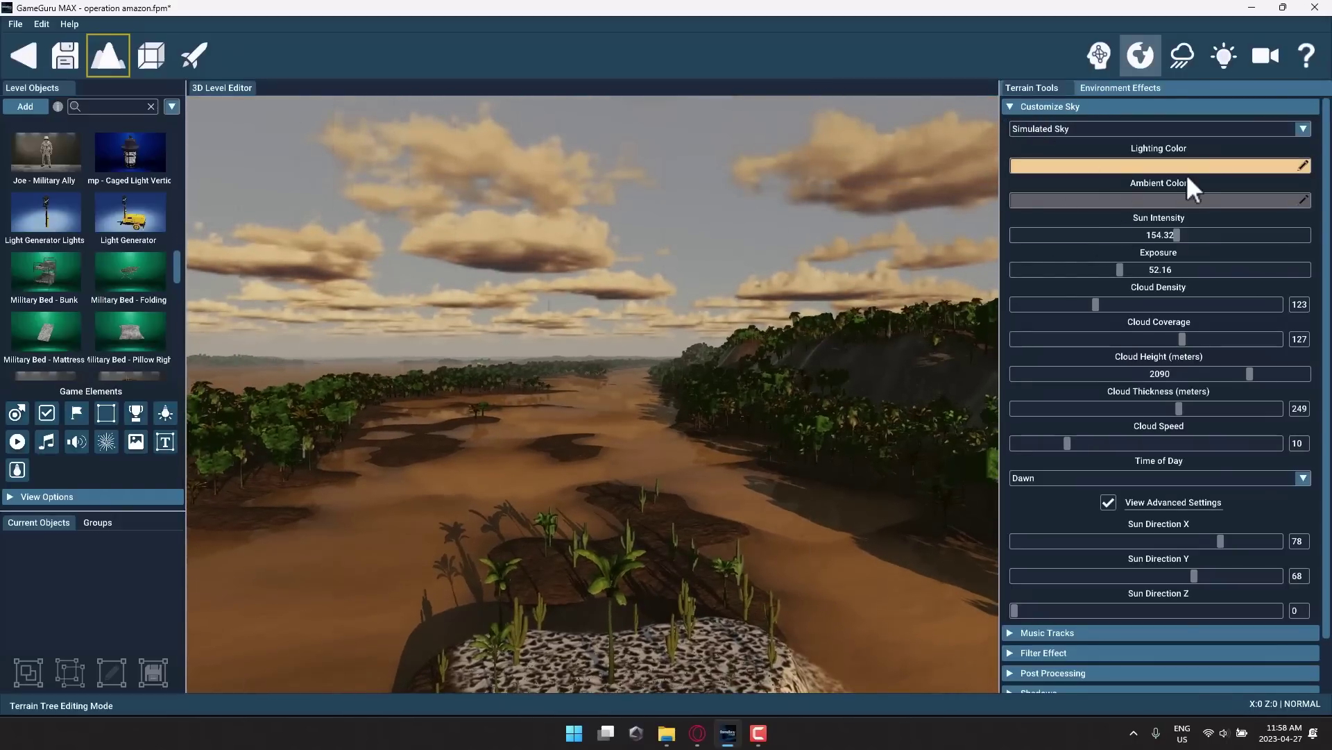
click(1140, 128)
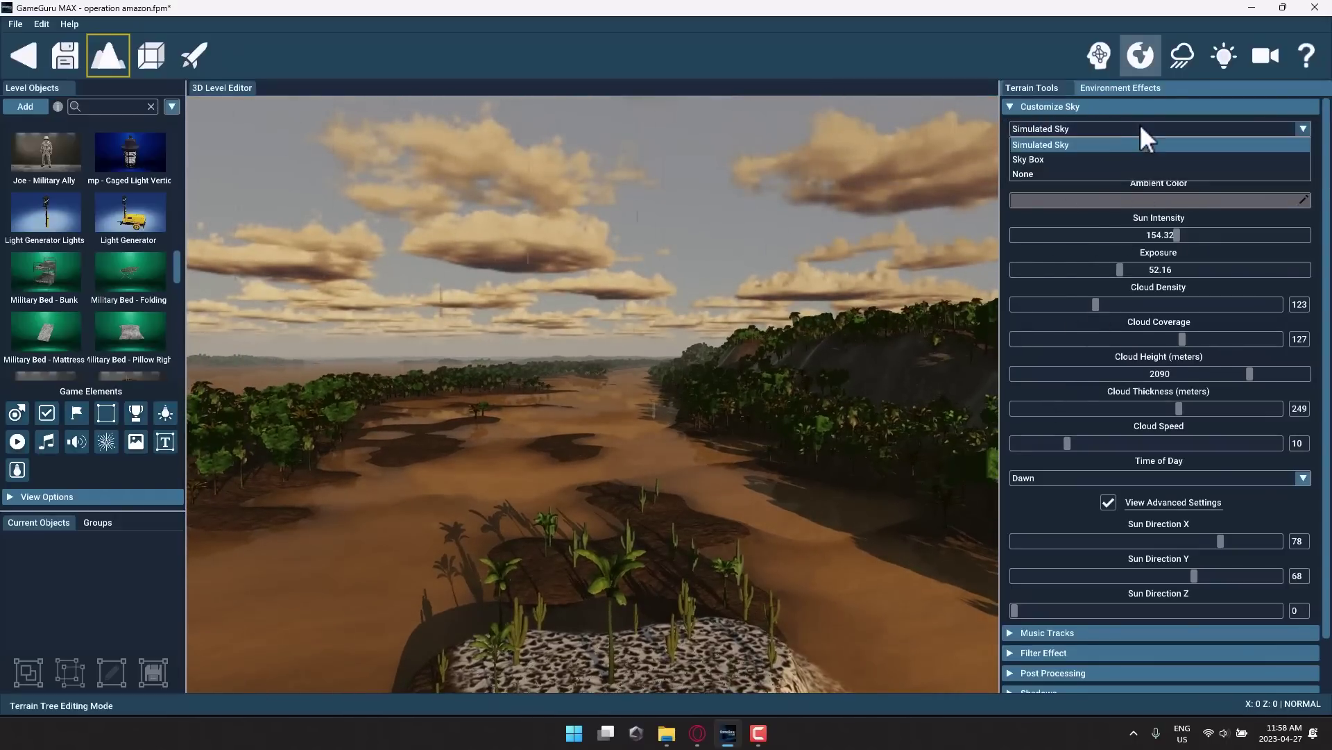
click(1098, 159)
click(1188, 175)
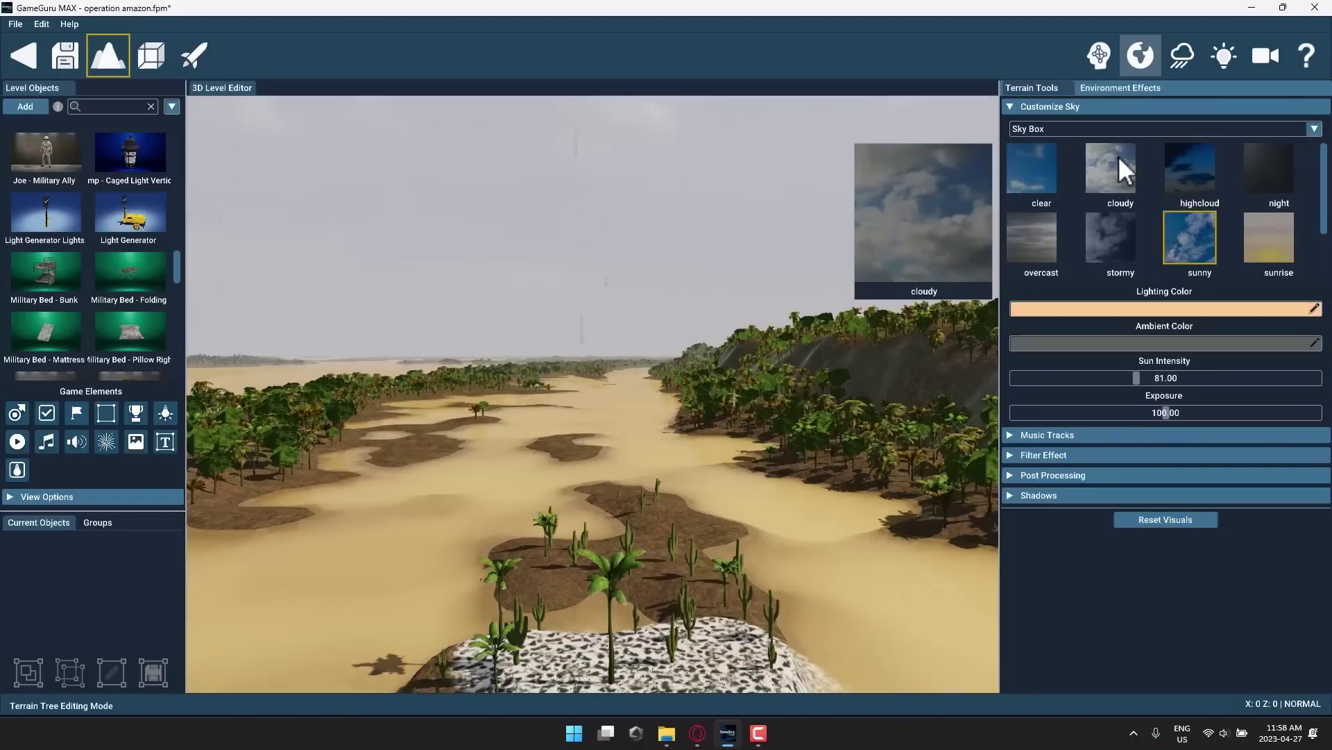
click(1114, 167)
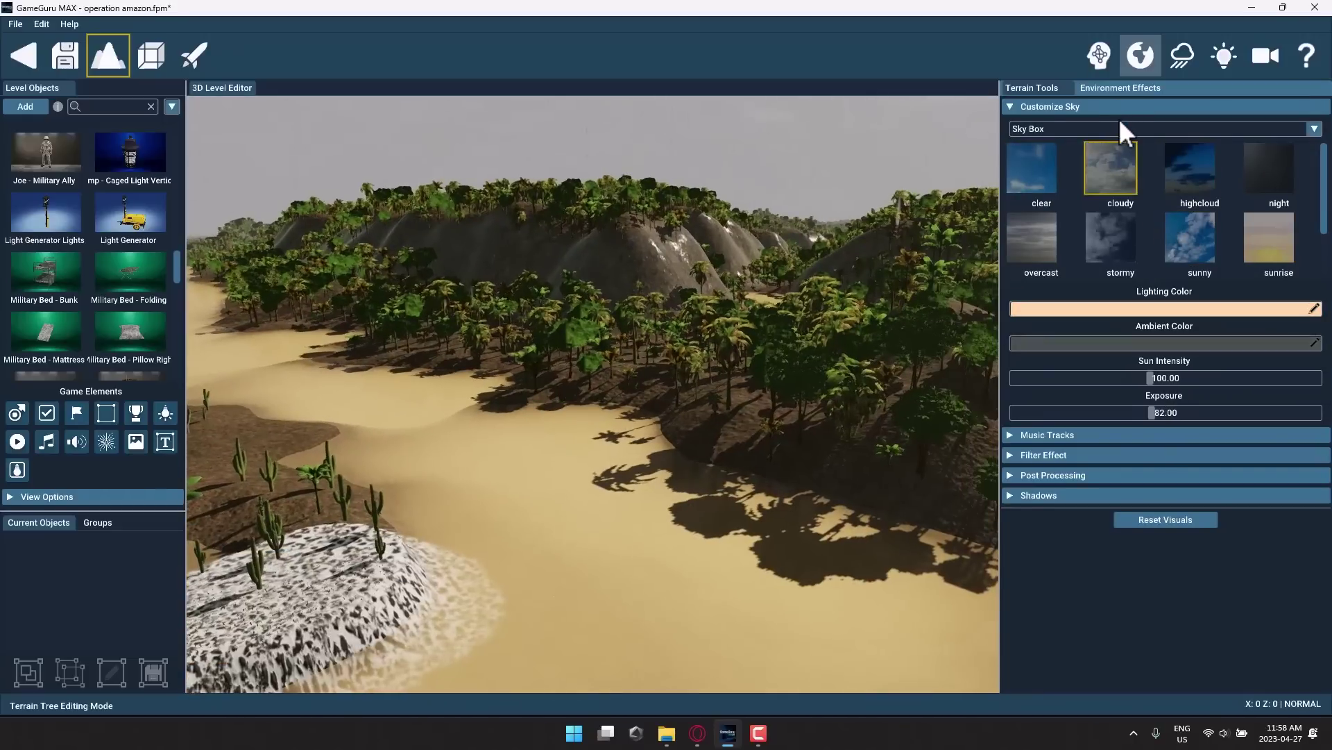
click(1119, 126)
click(1055, 144)
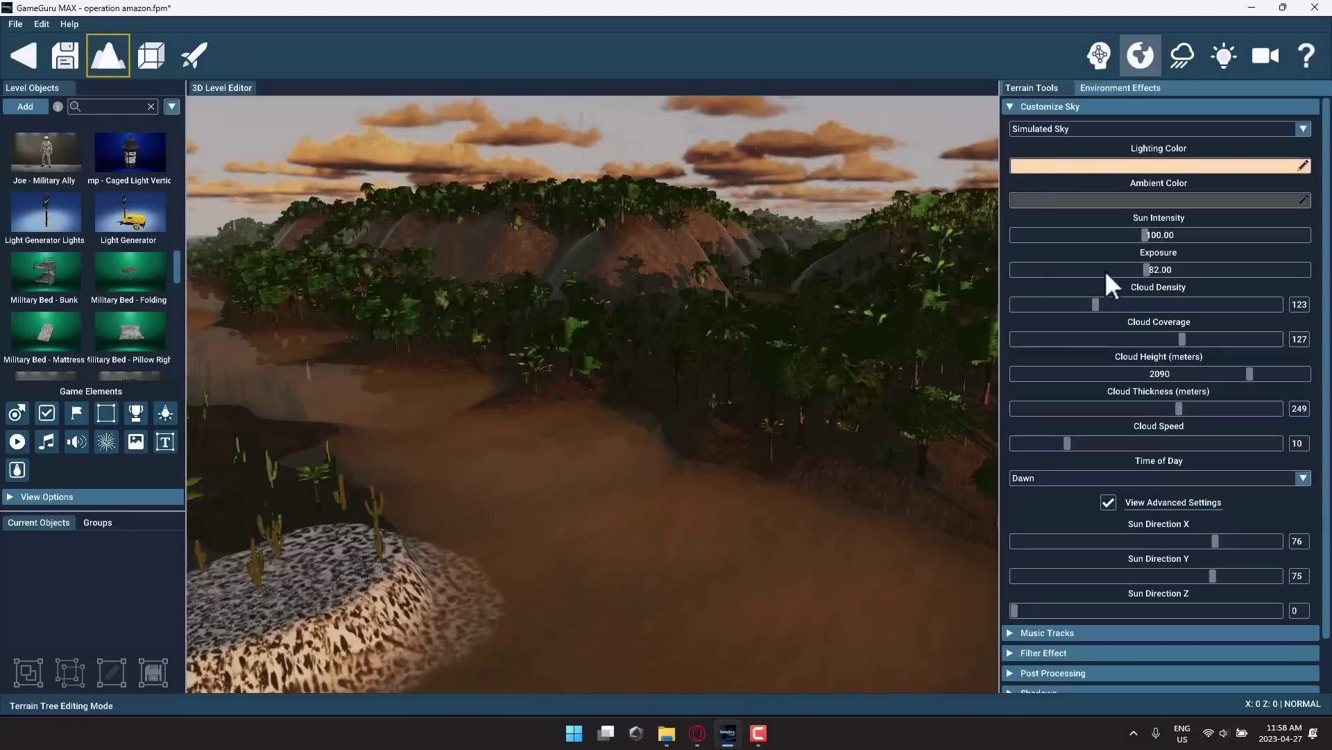
Raise Sun Intensity to 205.65, Exposure to 102.39 and Cloud Density to 293.
right_drag(833, 236, 630, 250)
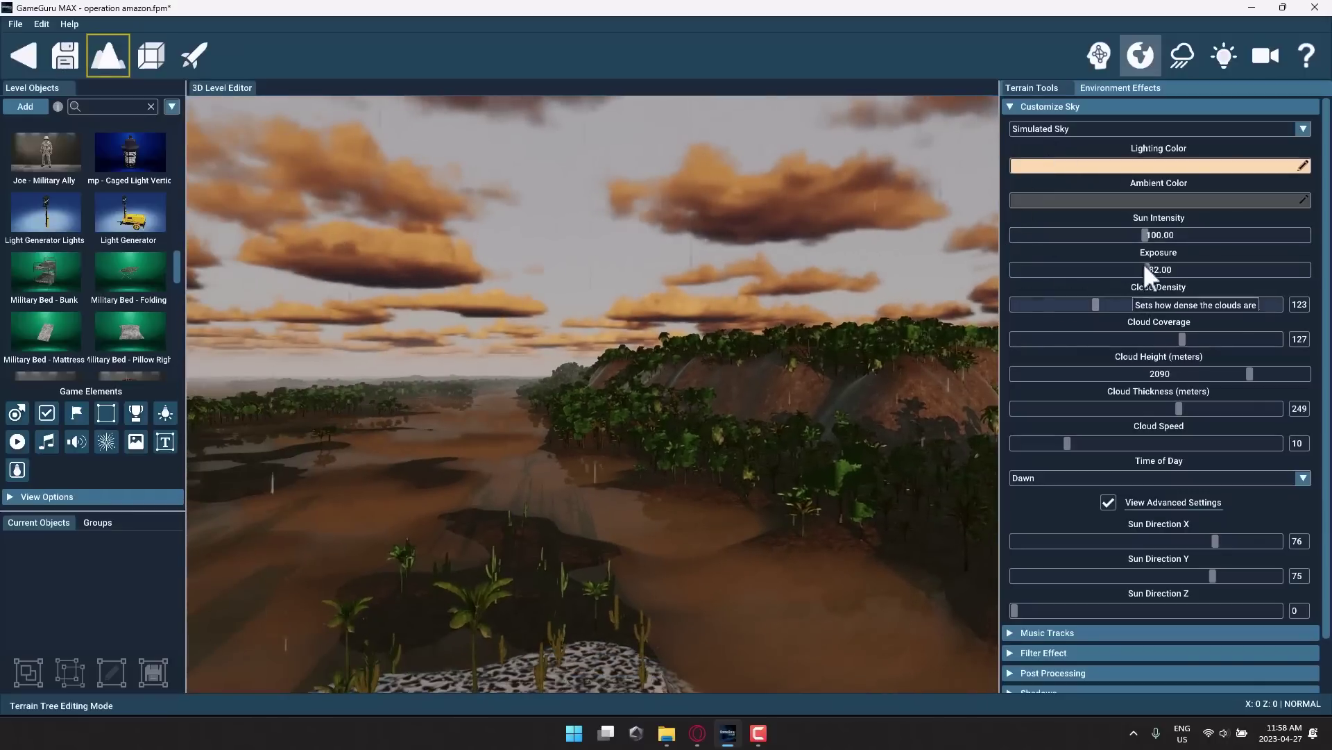
drag(1141, 235, 1202, 232)
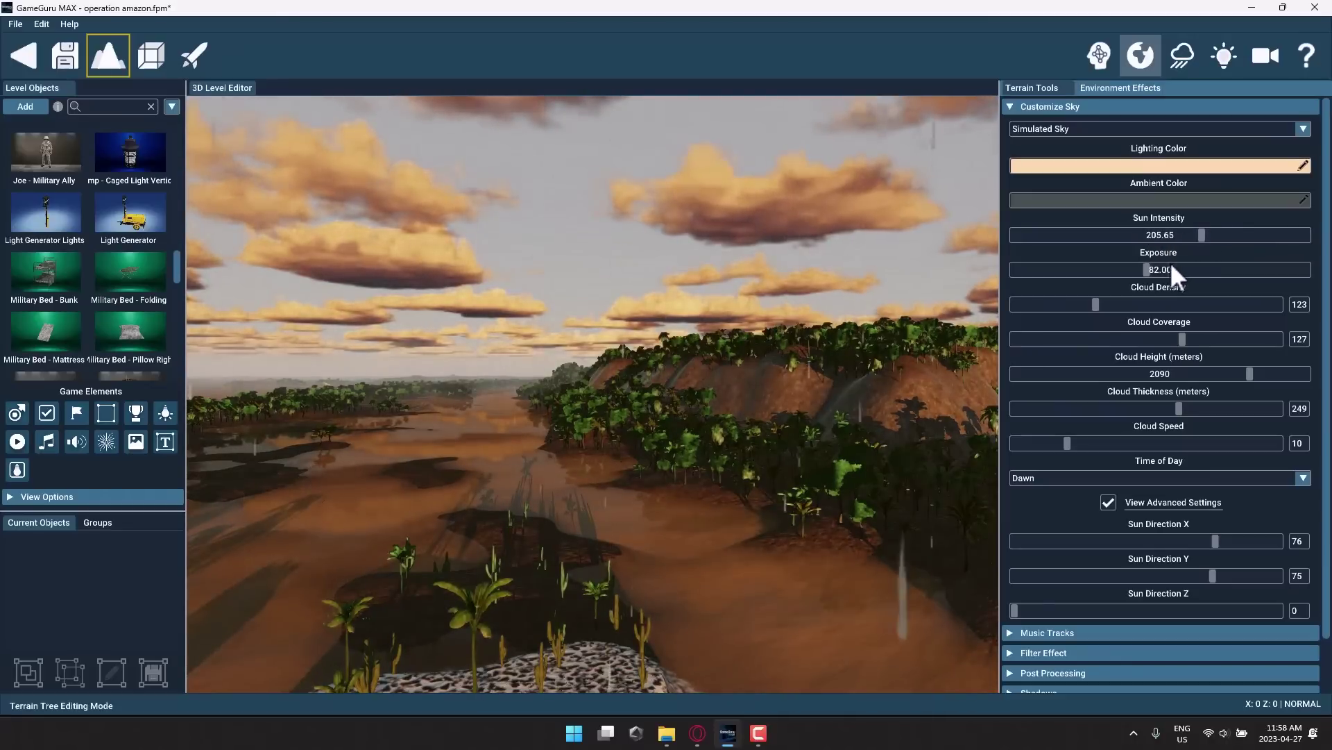
drag(1151, 273, 1209, 303)
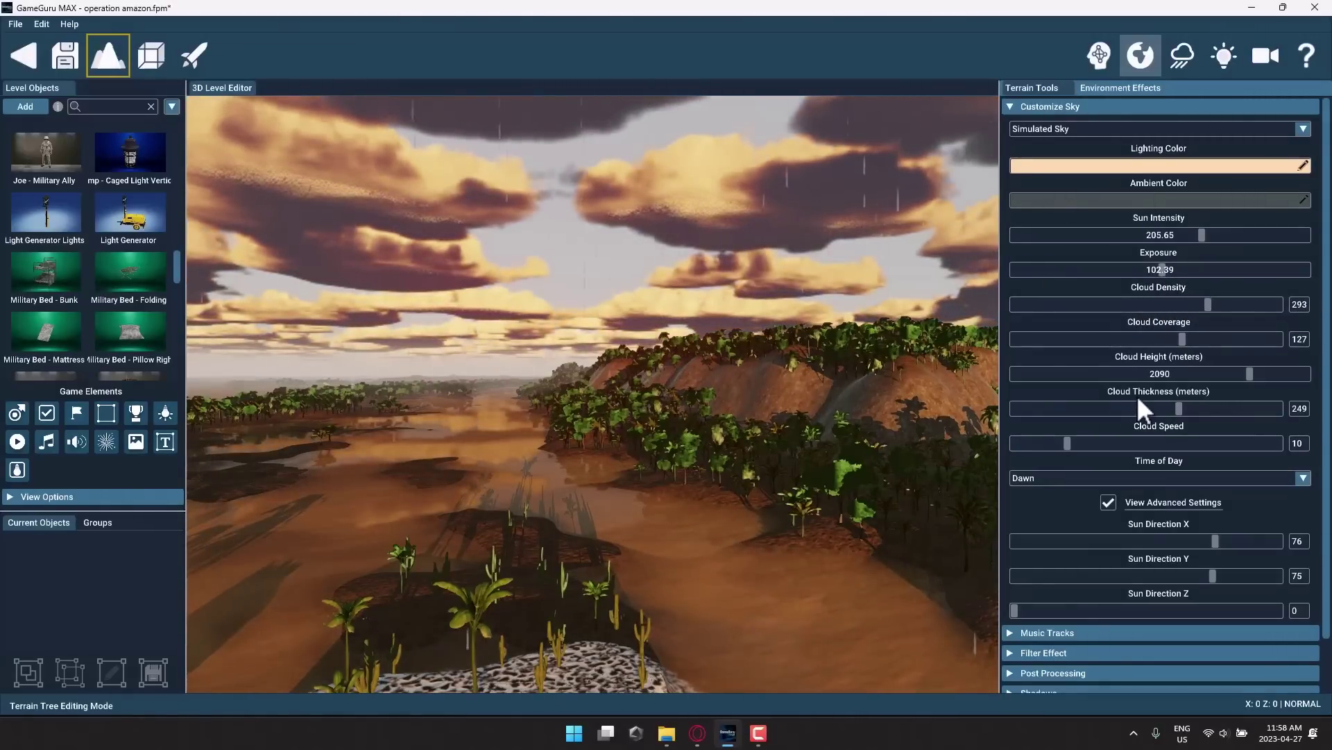
scroll(1119, 422, down, 2)
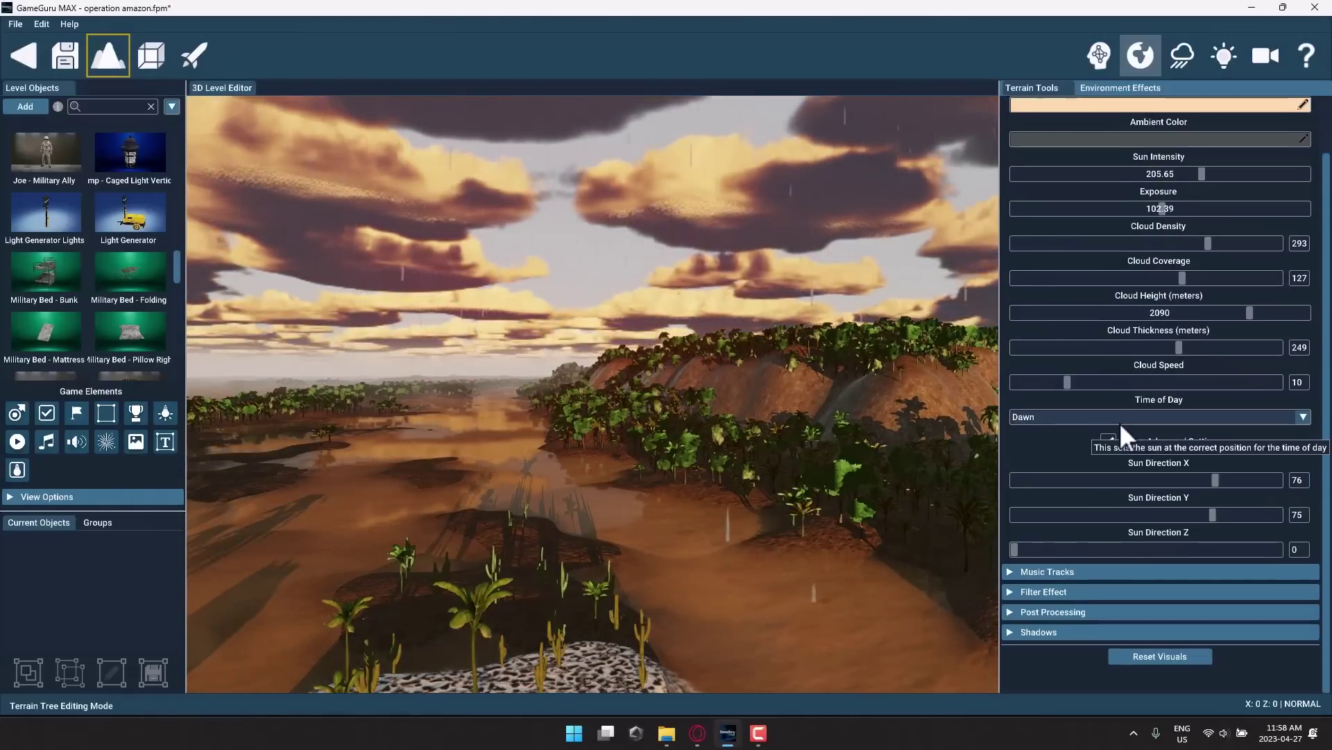
Apply a blue, brighter preset from the Filter Effect thumbnails.
click(1012, 566)
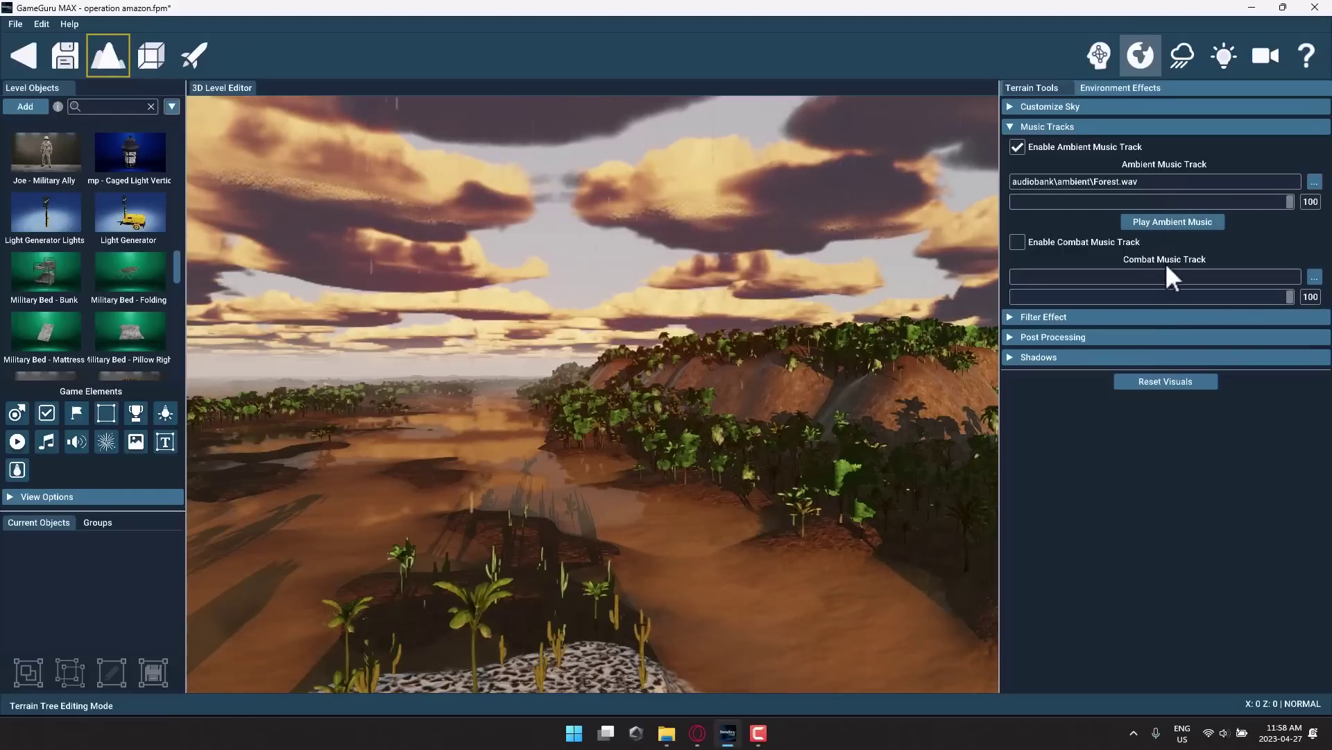
click(1025, 316)
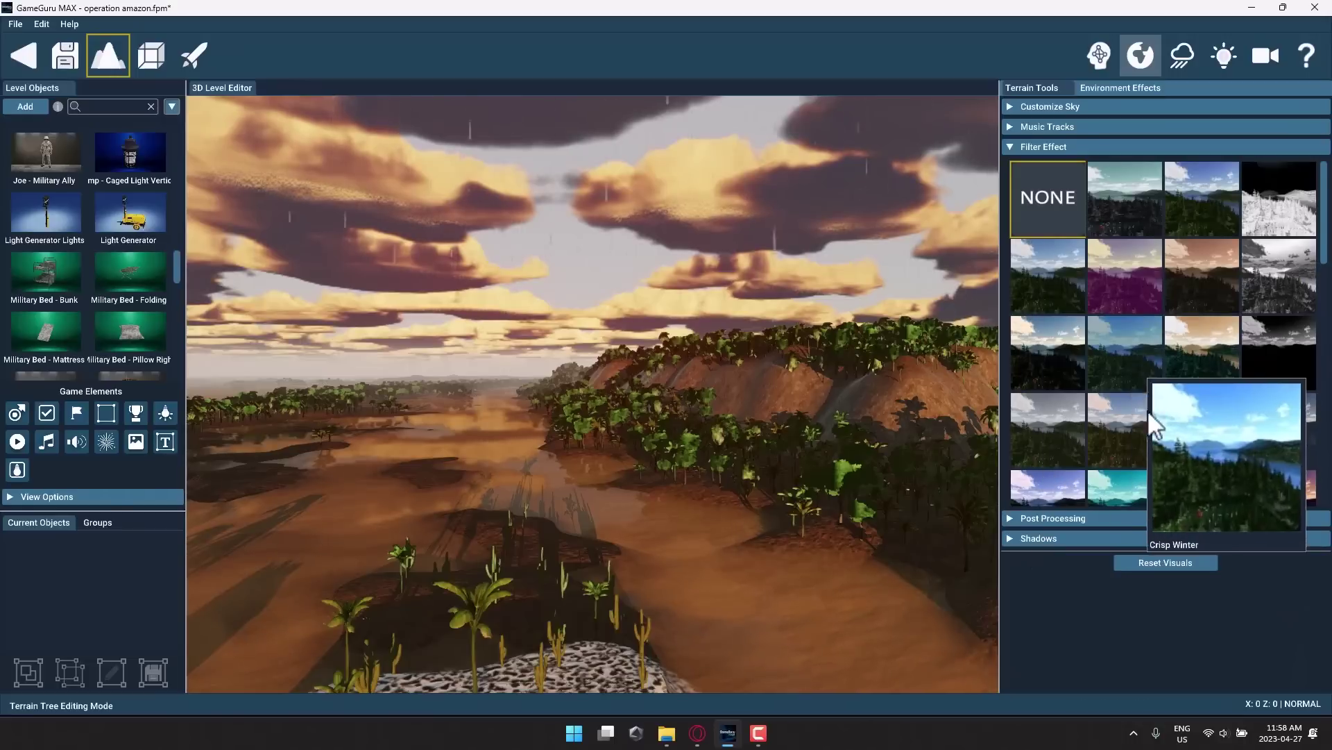
scroll(1070, 385, down, 3)
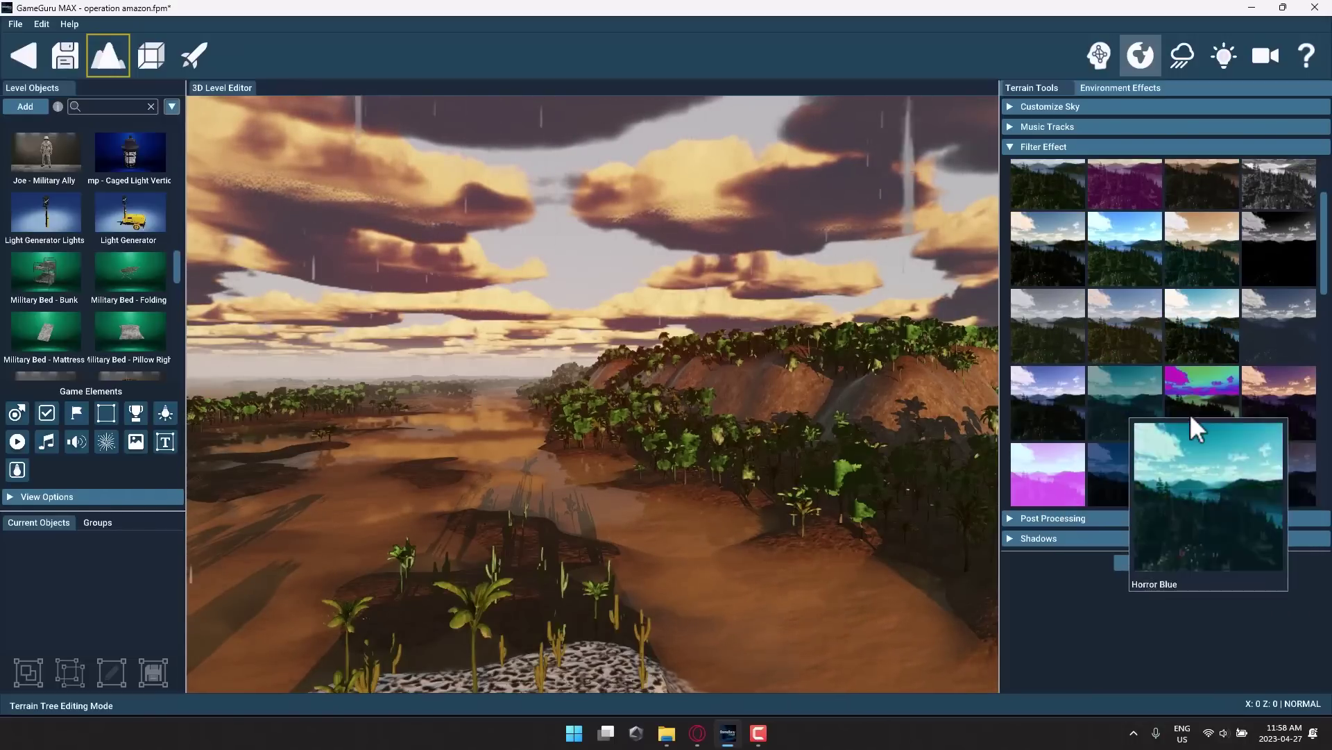
scroll(1207, 416, down, 2)
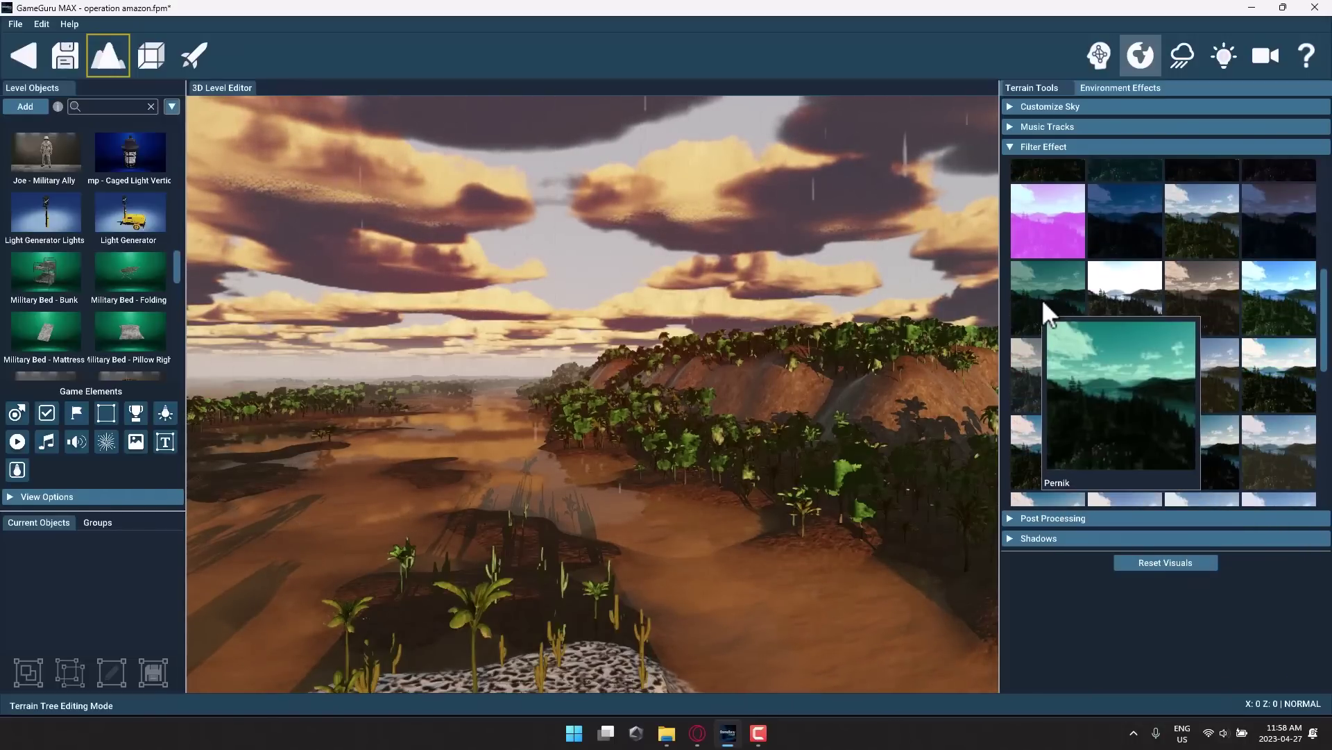
click(1294, 297)
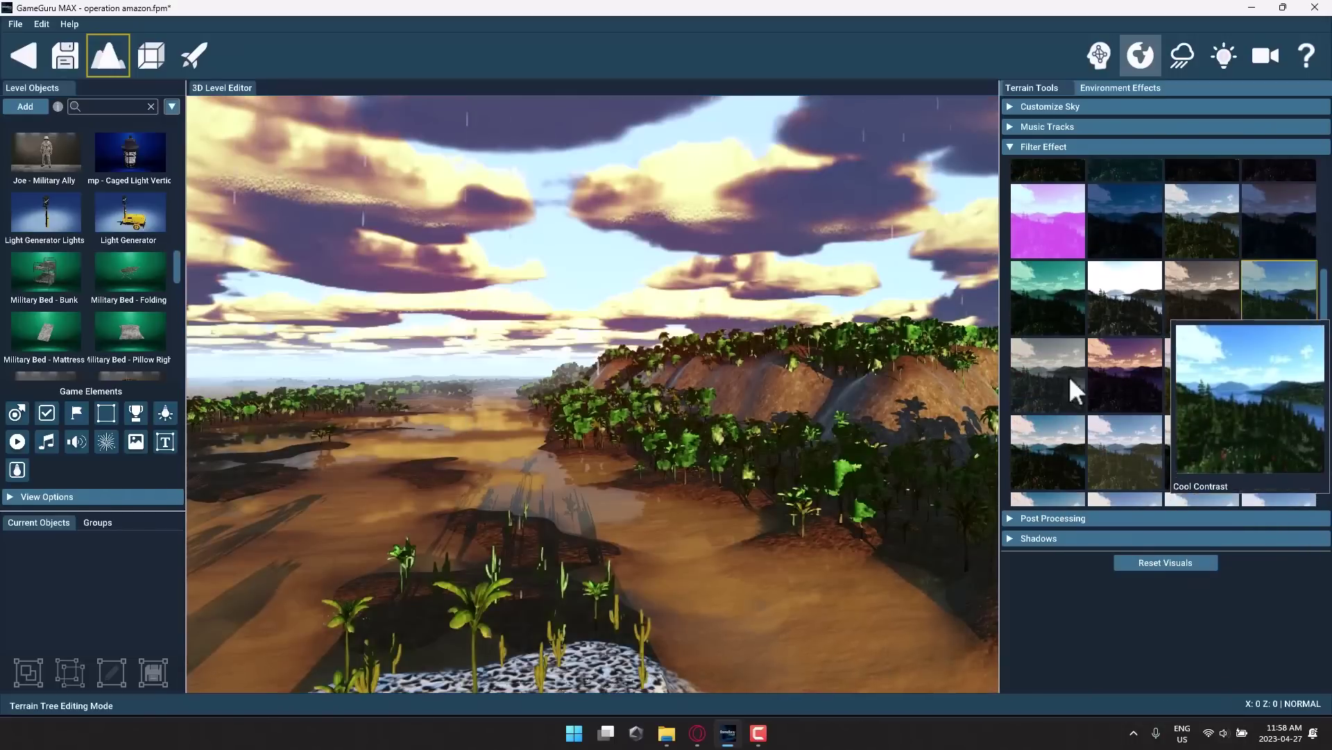
scroll(1118, 435, down, 5)
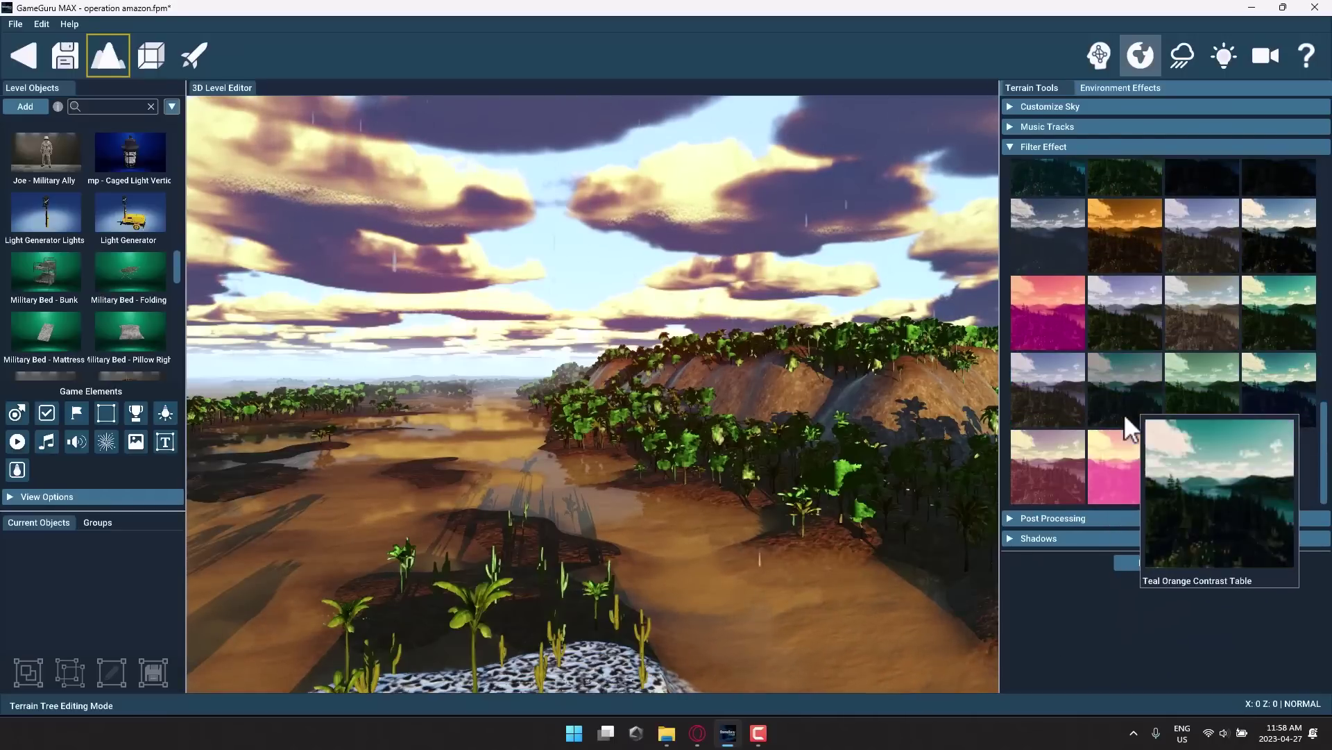
Switch off VSync, Bloom, Lens Flare, FXAA and reflections, and turn on Auto Exposure.
click(1041, 518)
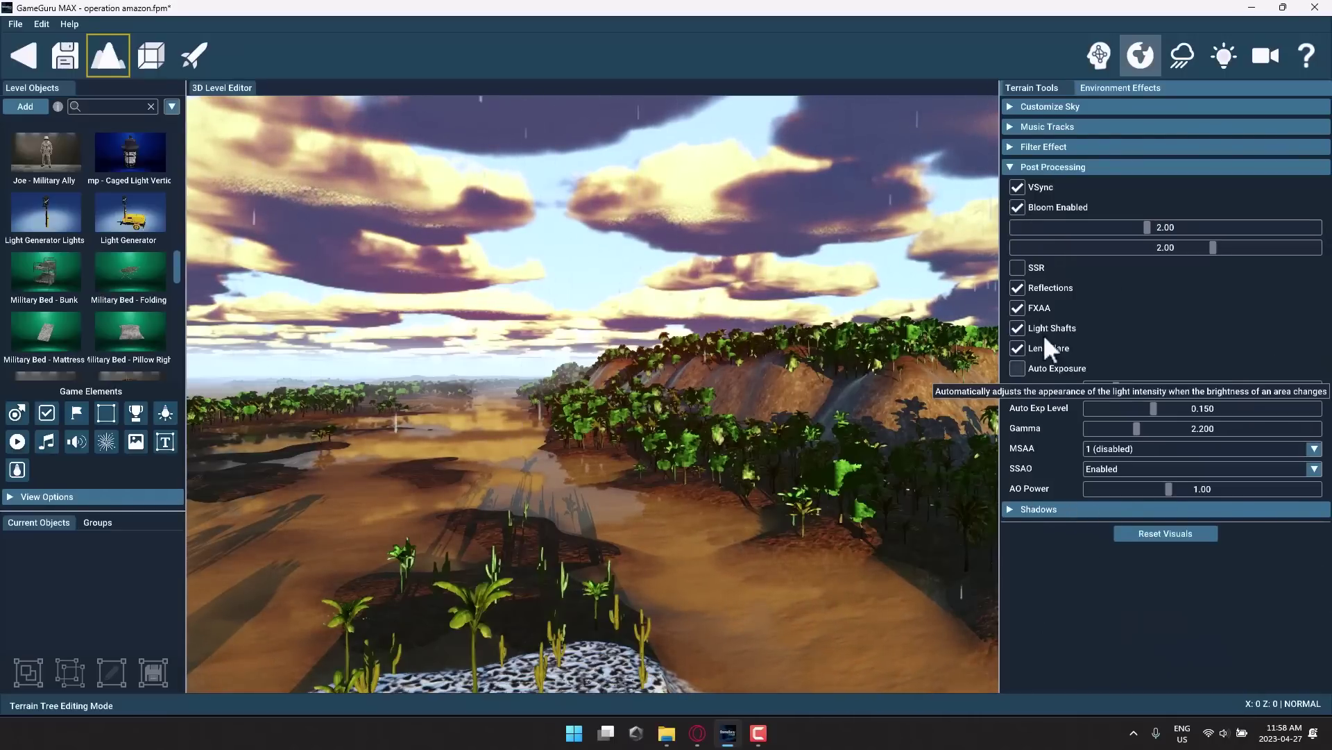
click(1017, 268)
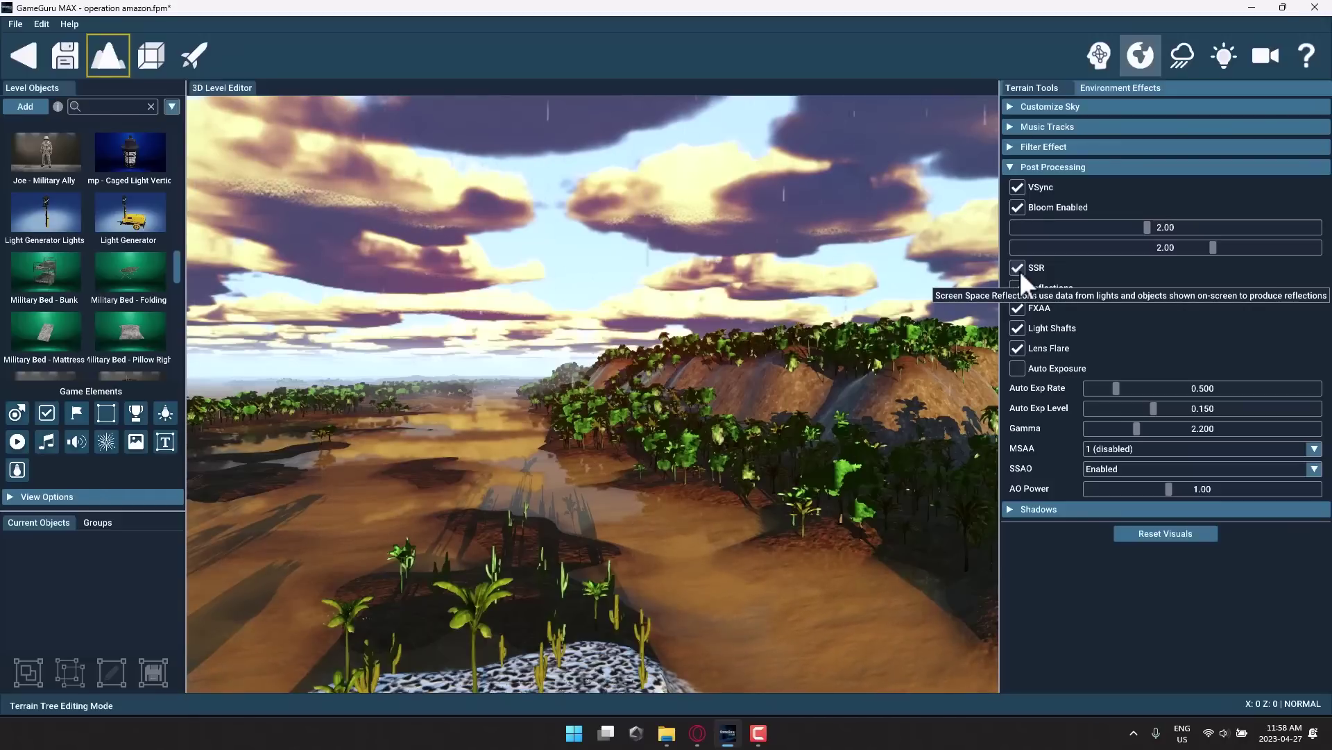
click(1017, 307)
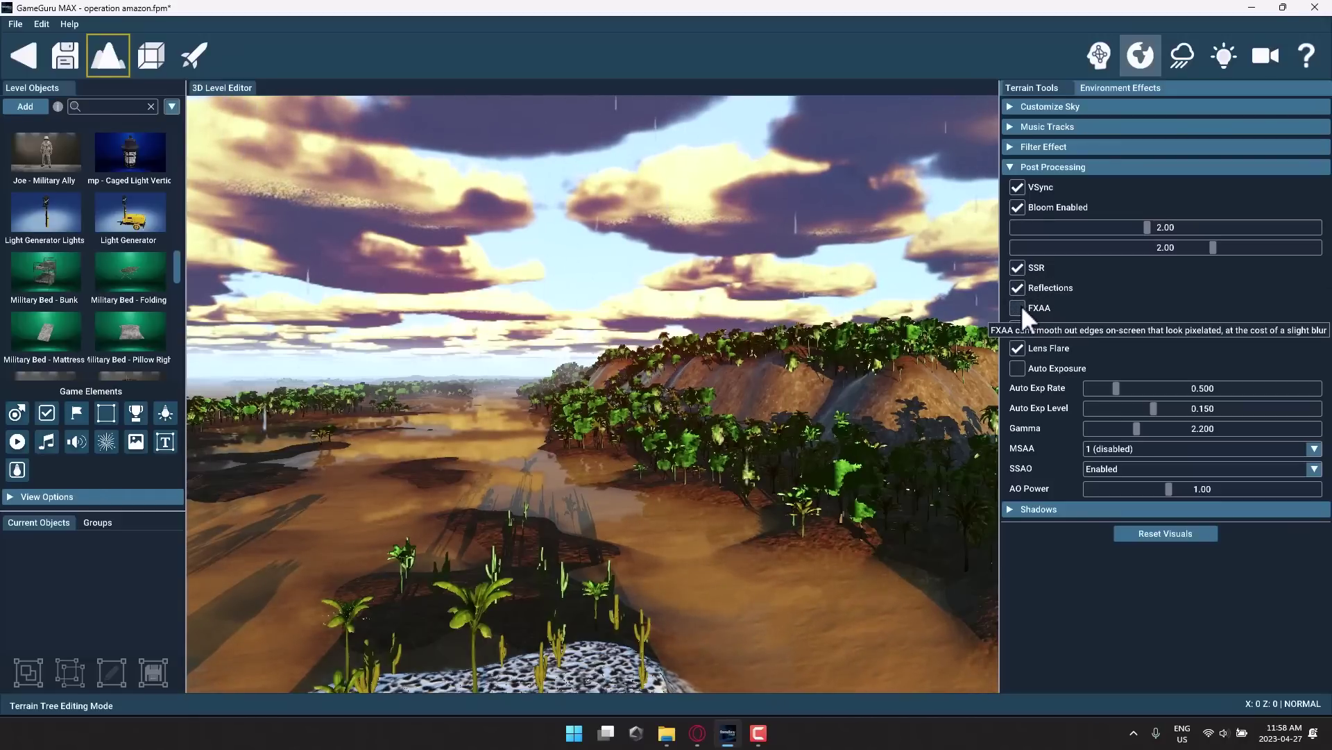
click(1018, 287)
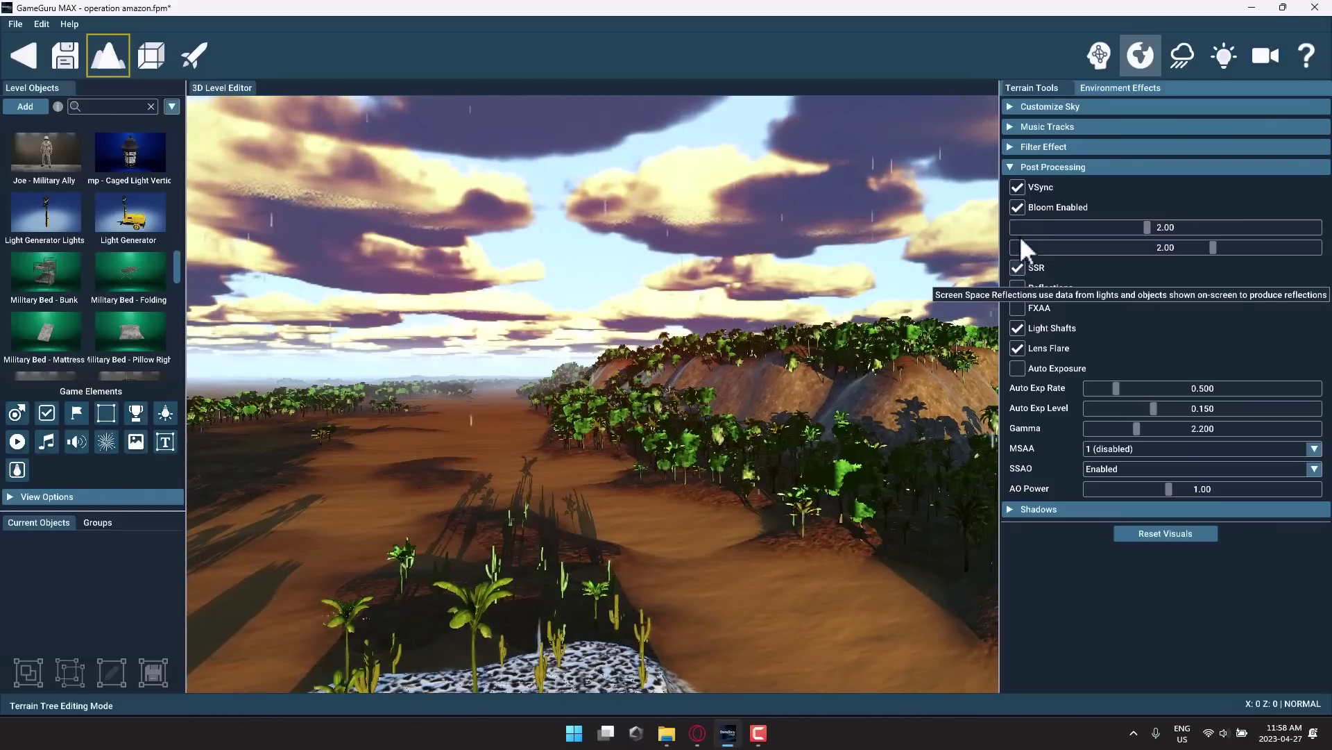
click(1017, 207)
click(1017, 187)
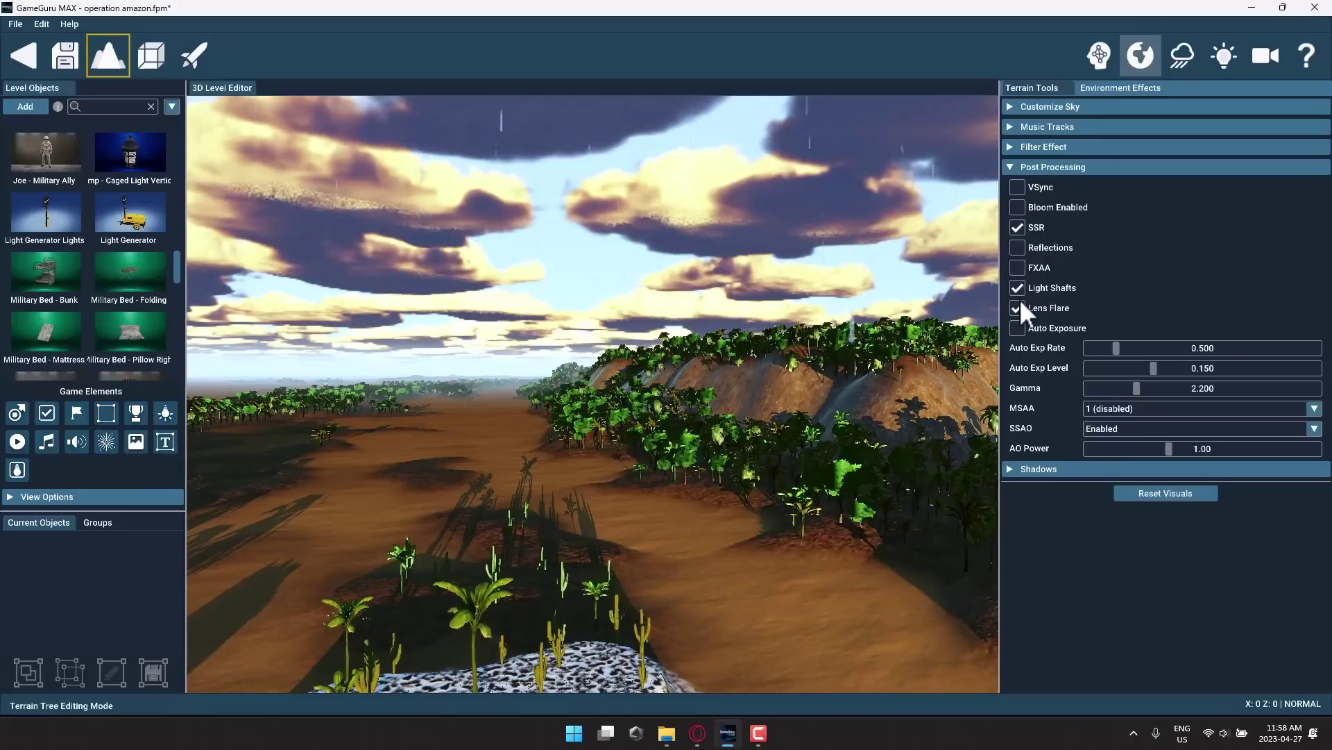
click(1017, 307)
click(1014, 324)
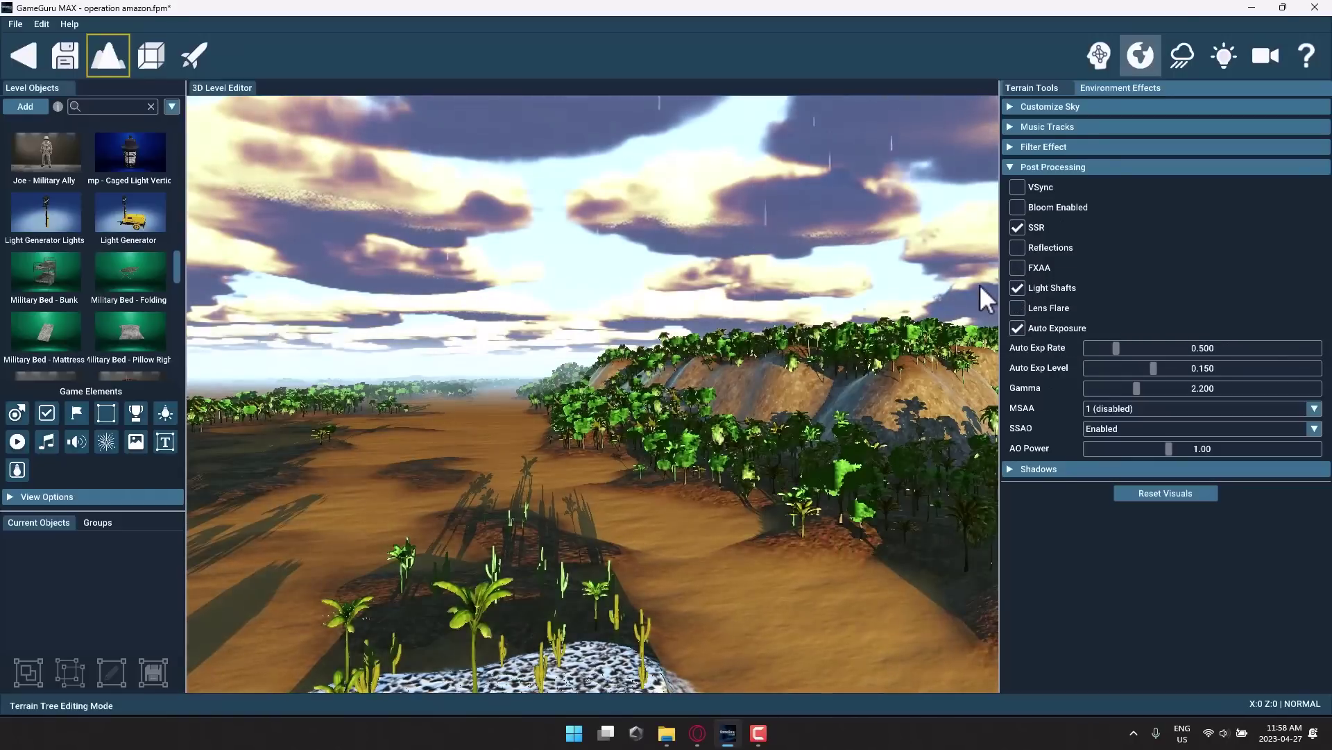
Expand the Shadows settings and enable transparent shadows.
click(1051, 468)
click(1020, 338)
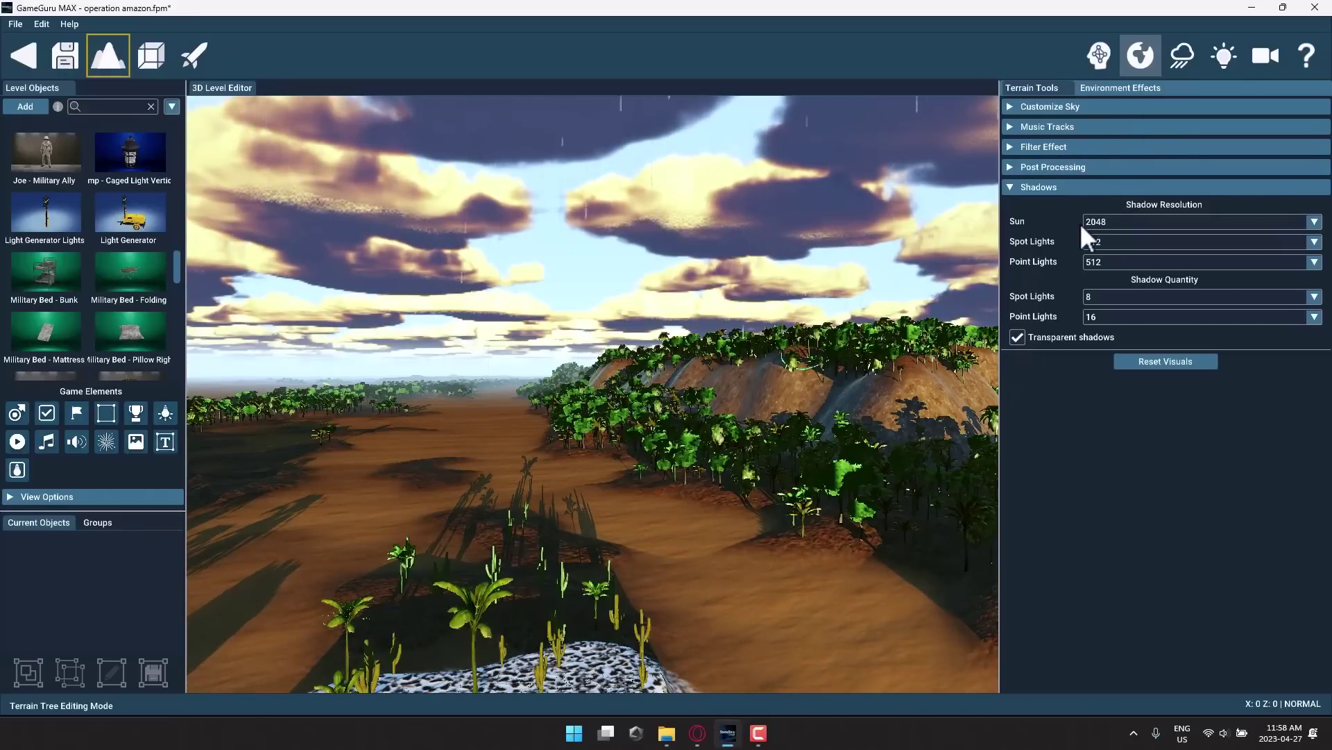
click(1225, 55)
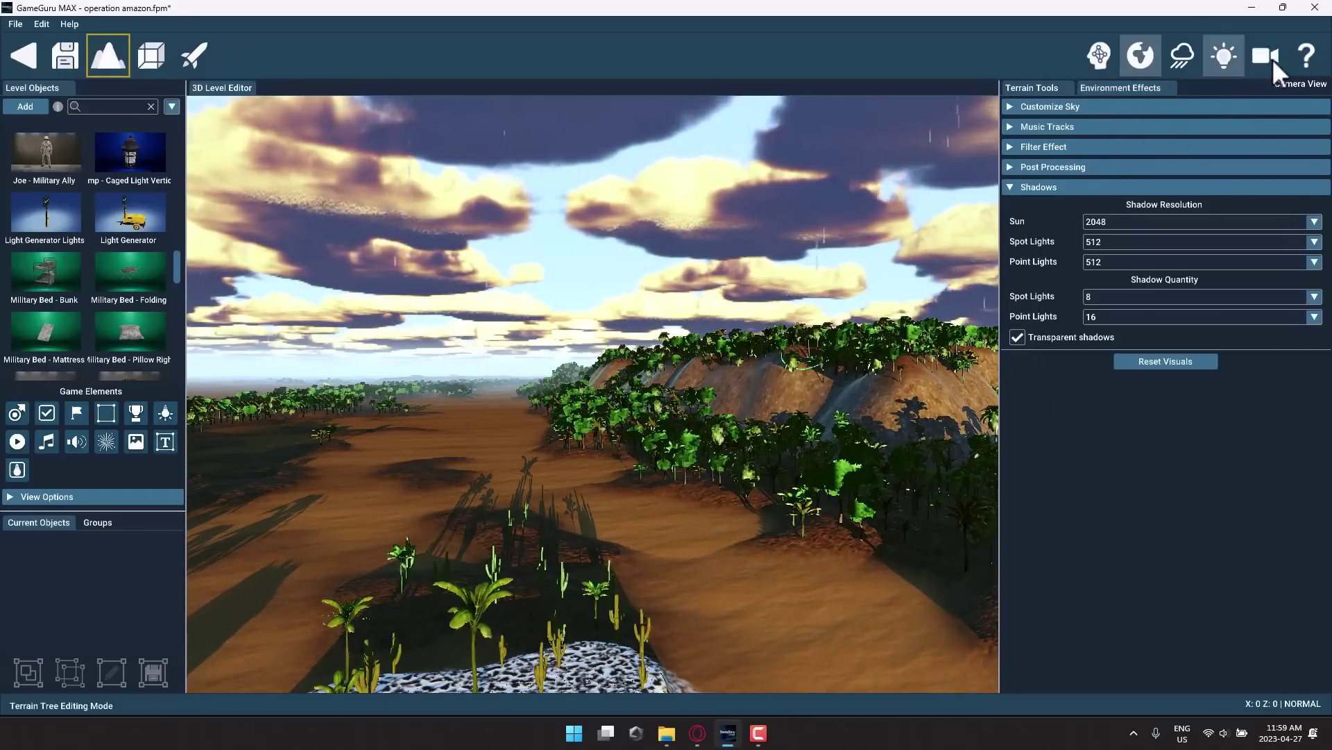
Jump to Camera View, reselect tree painting, and fly down onto the snowy-rock plateau.
click(1270, 57)
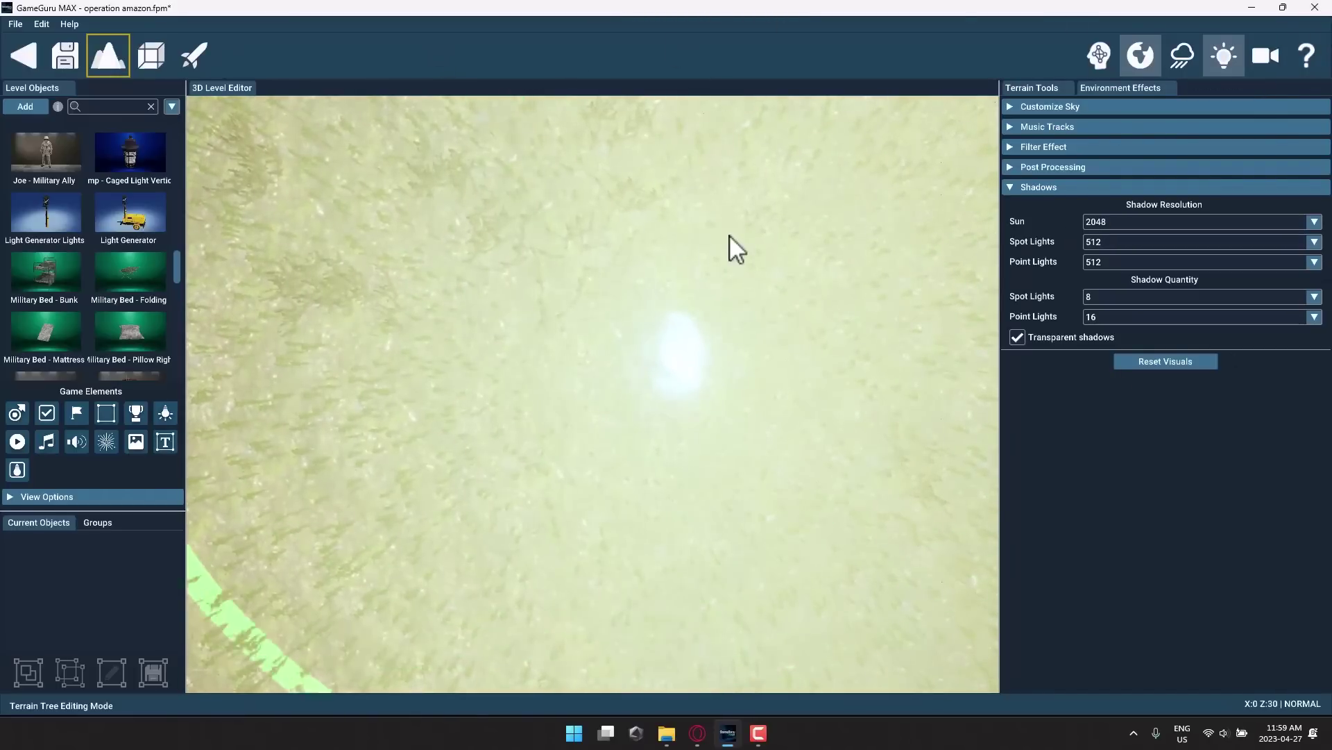
scroll(778, 277, up, 3)
click(1138, 54)
click(1224, 61)
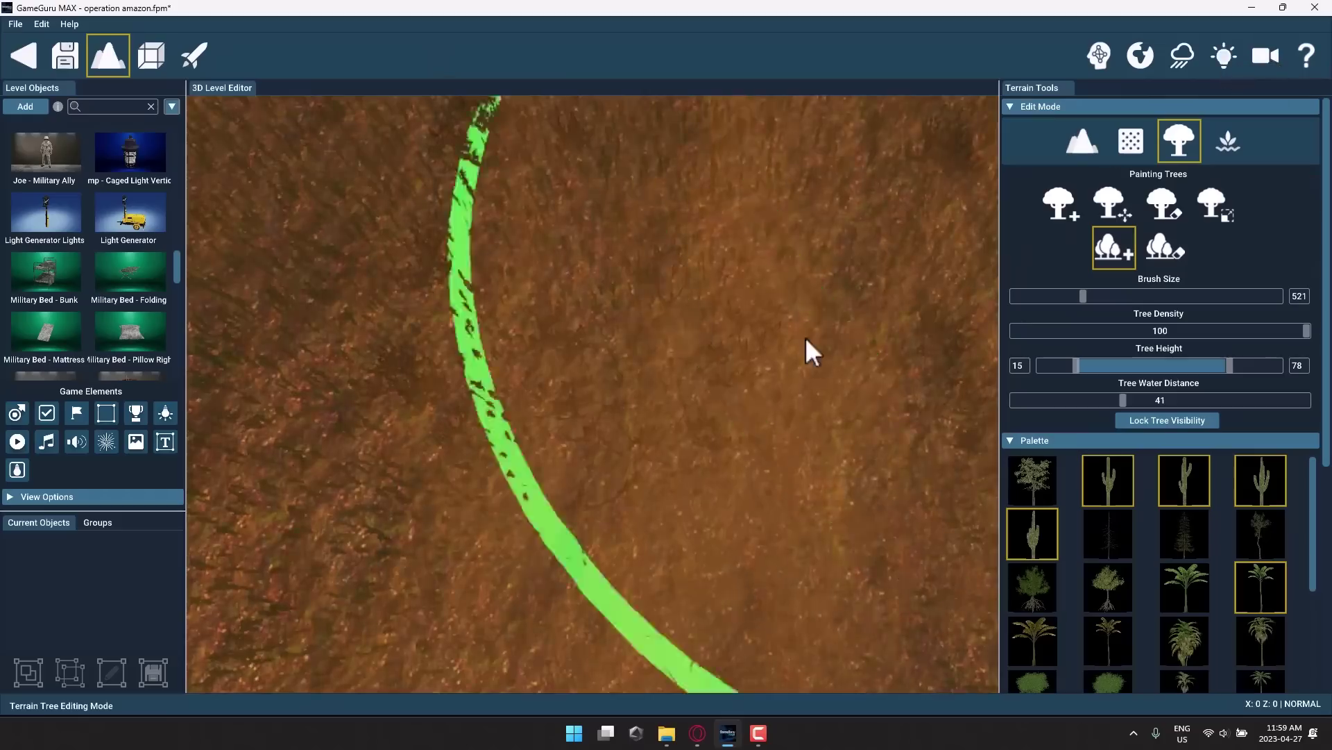
right_drag(653, 329, 583, 444)
scroll(583, 448, up, 6)
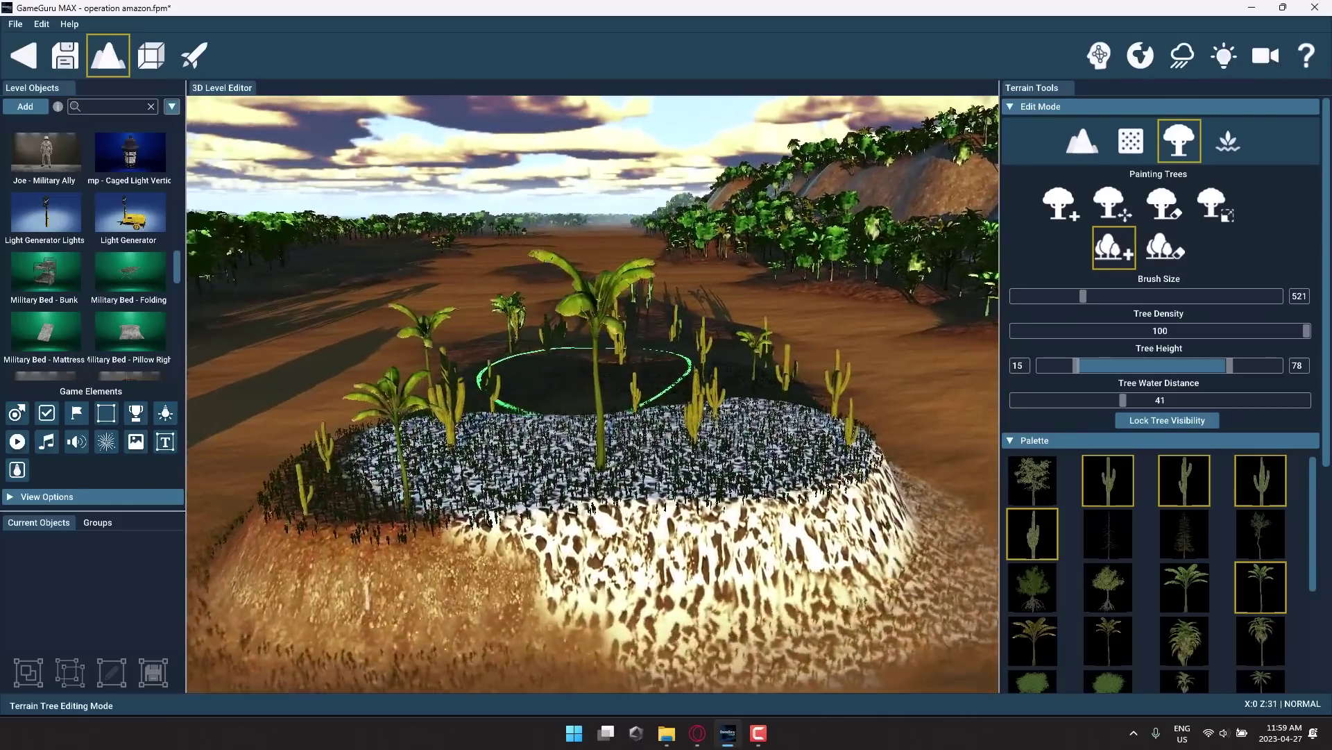
scroll(583, 447, up, 6)
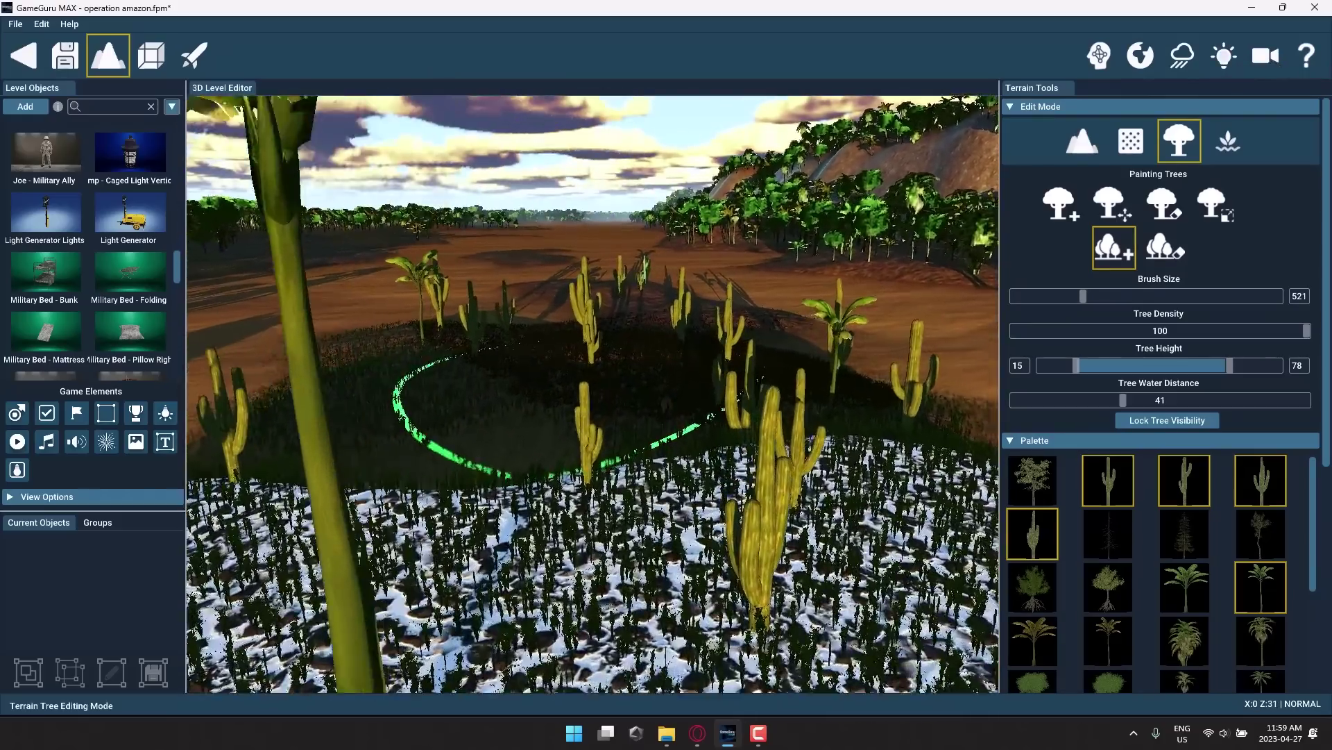
right_drag(583, 447, 777, 397)
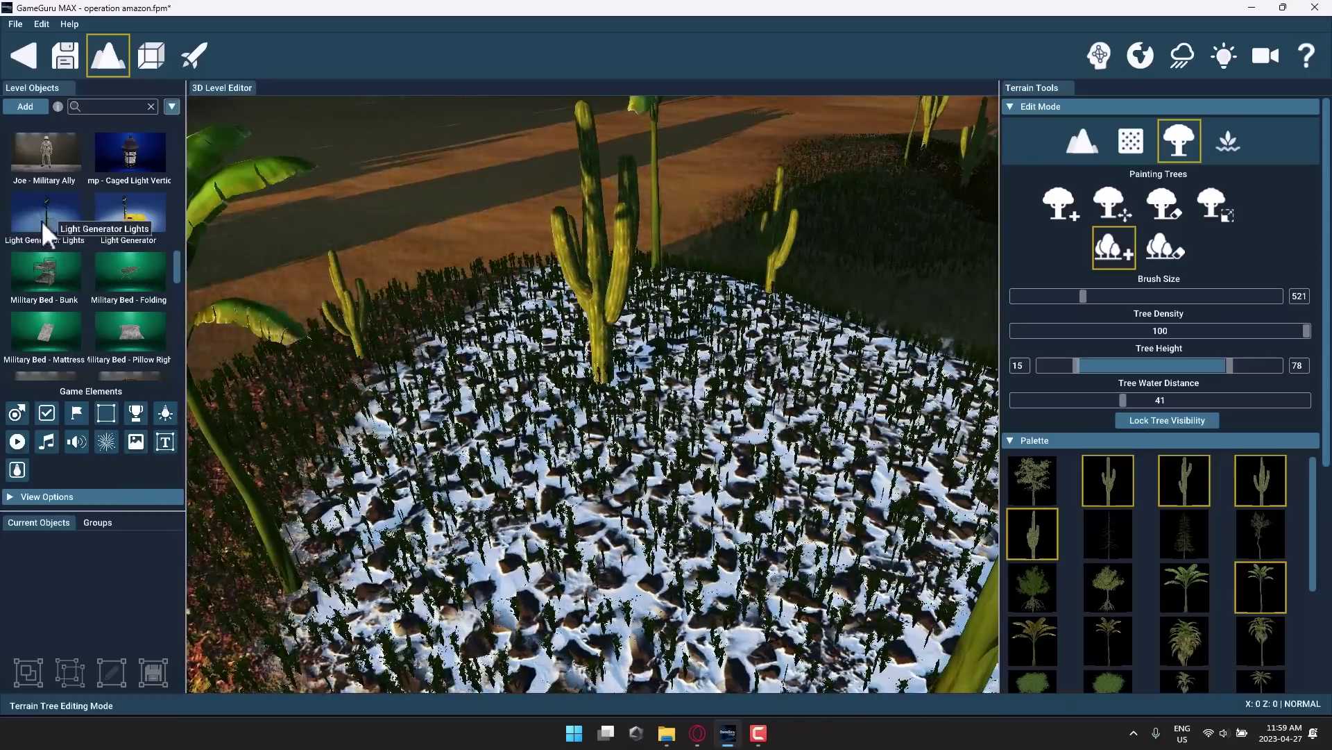
scroll(77, 281, down, 1)
scroll(77, 282, down, 2)
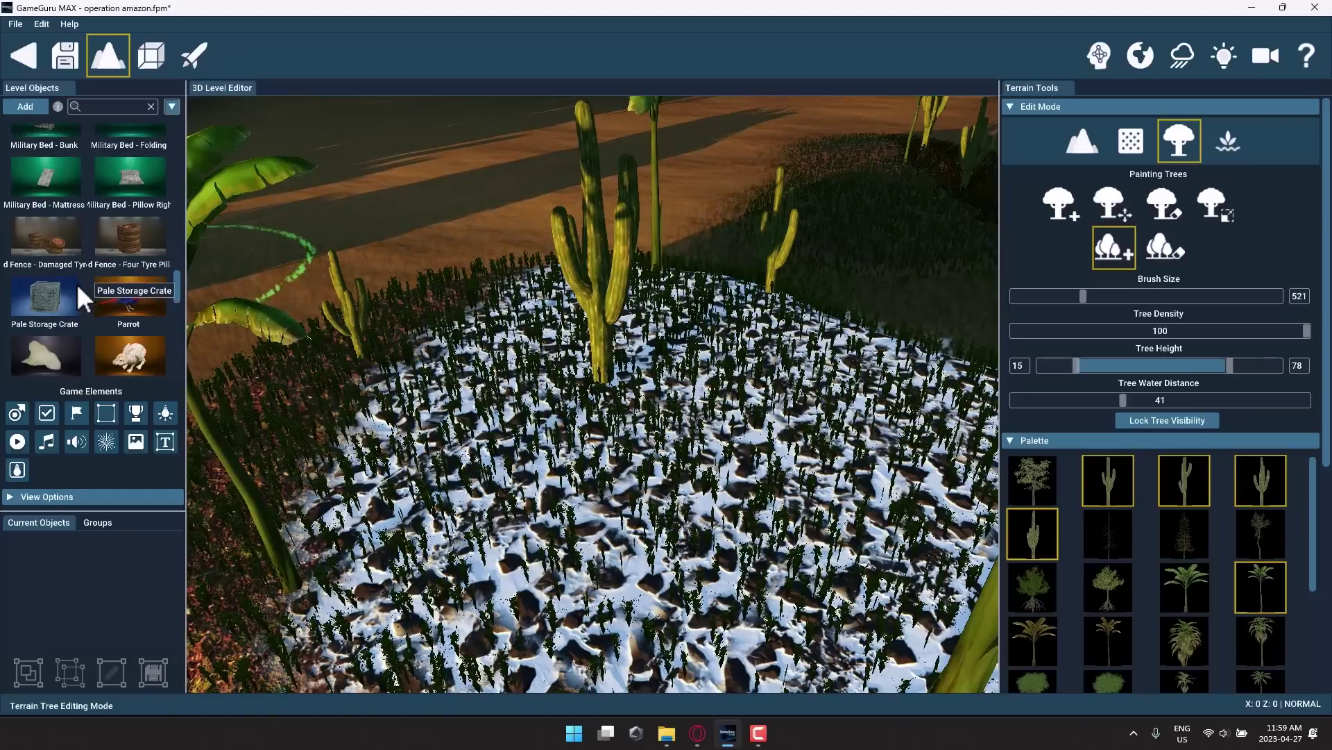
Place a Pale Storage Crate on the snowy ground.
click(48, 292)
click(620, 494)
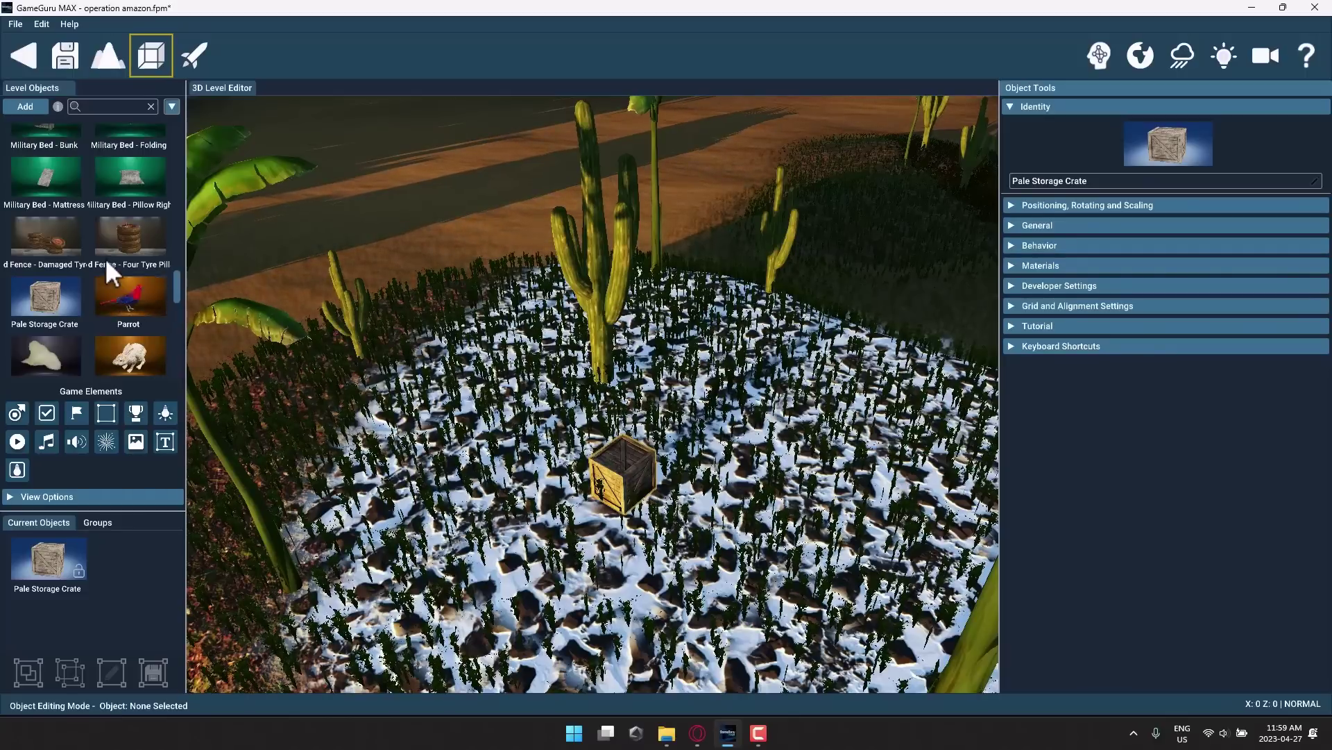
scroll(106, 274, down, 5)
scroll(107, 283, up, 10)
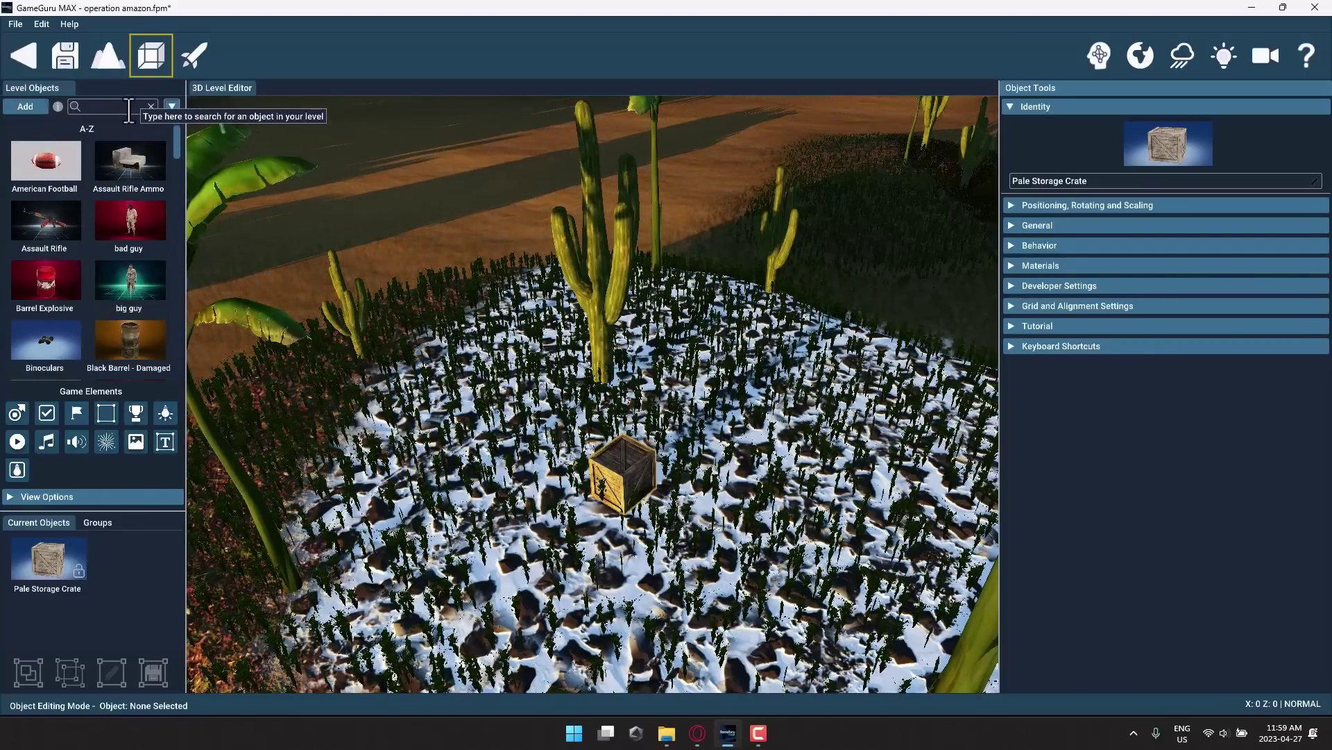
Open the Object Library, move it up-left, and browse the 125 Military Collection objects.
click(172, 107)
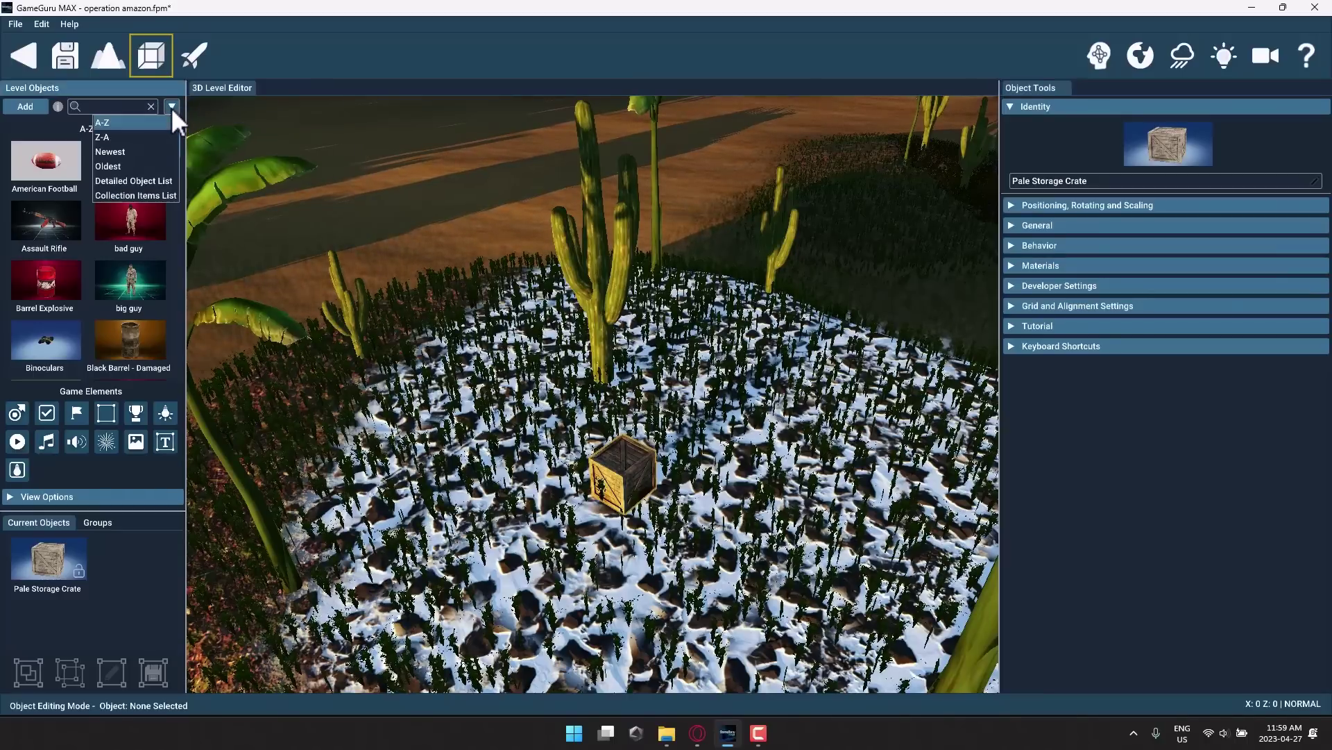
click(21, 108)
click(21, 107)
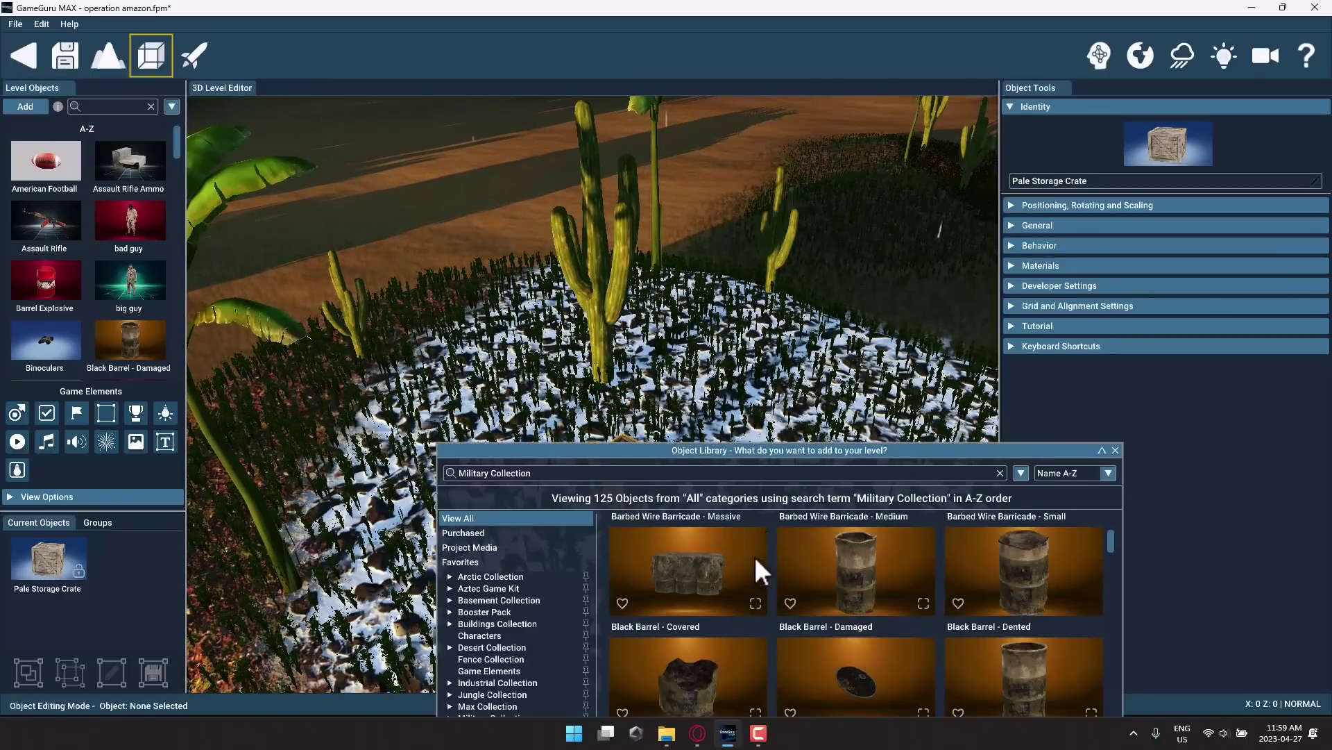
drag(833, 451, 647, 105)
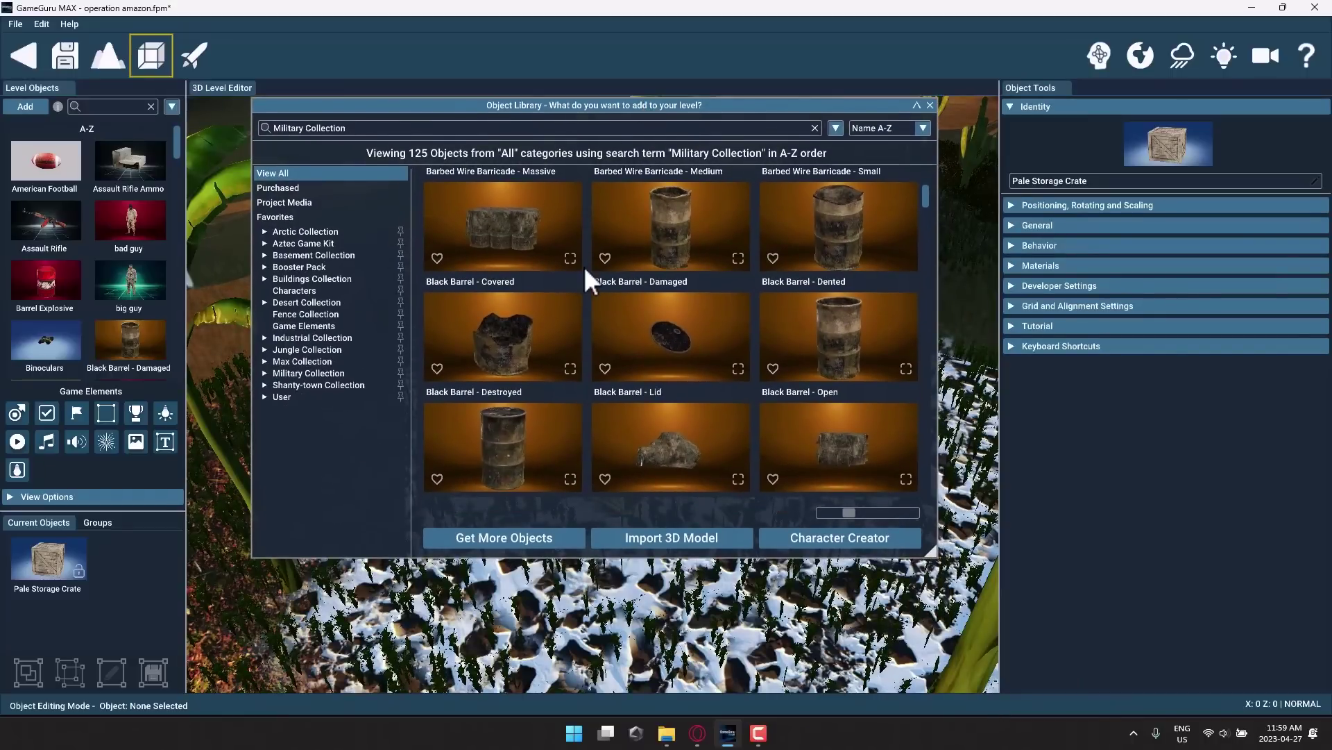
scroll(681, 292, down, 10)
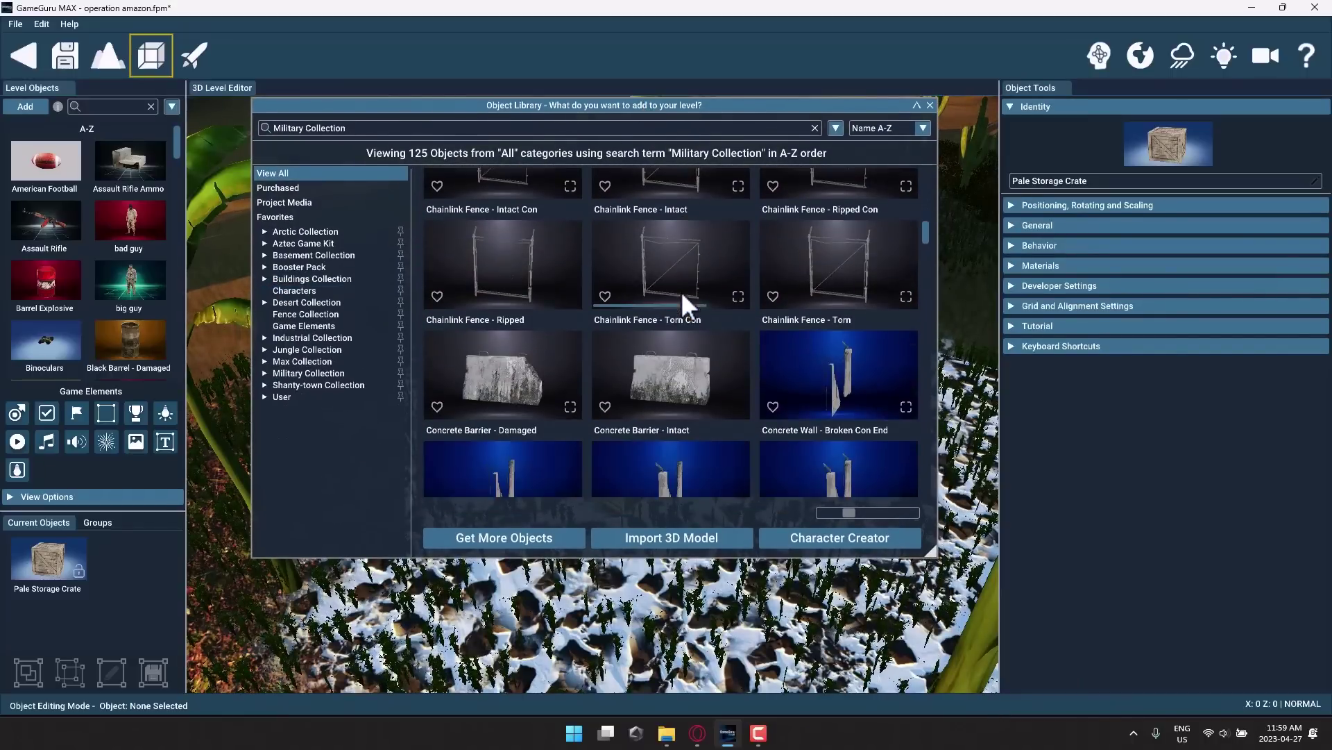
scroll(685, 293, down, 10)
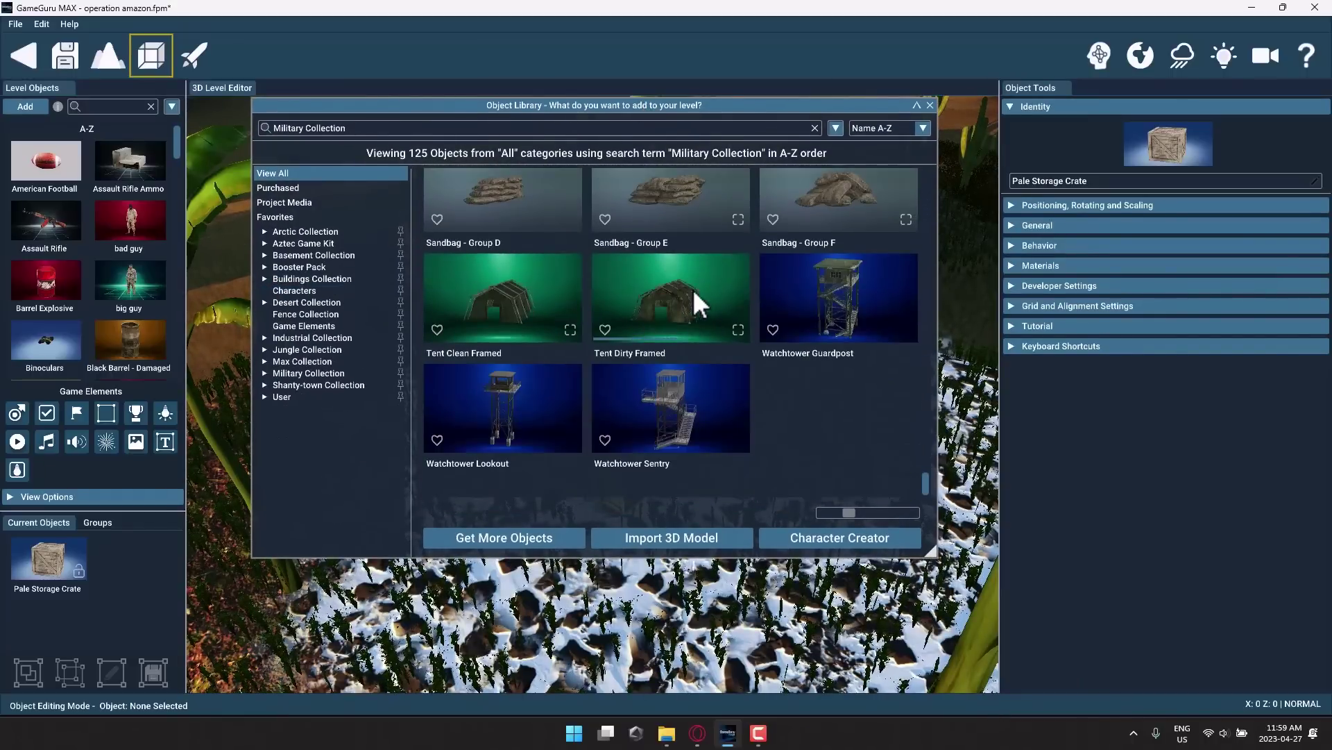
scroll(693, 292, up, 20)
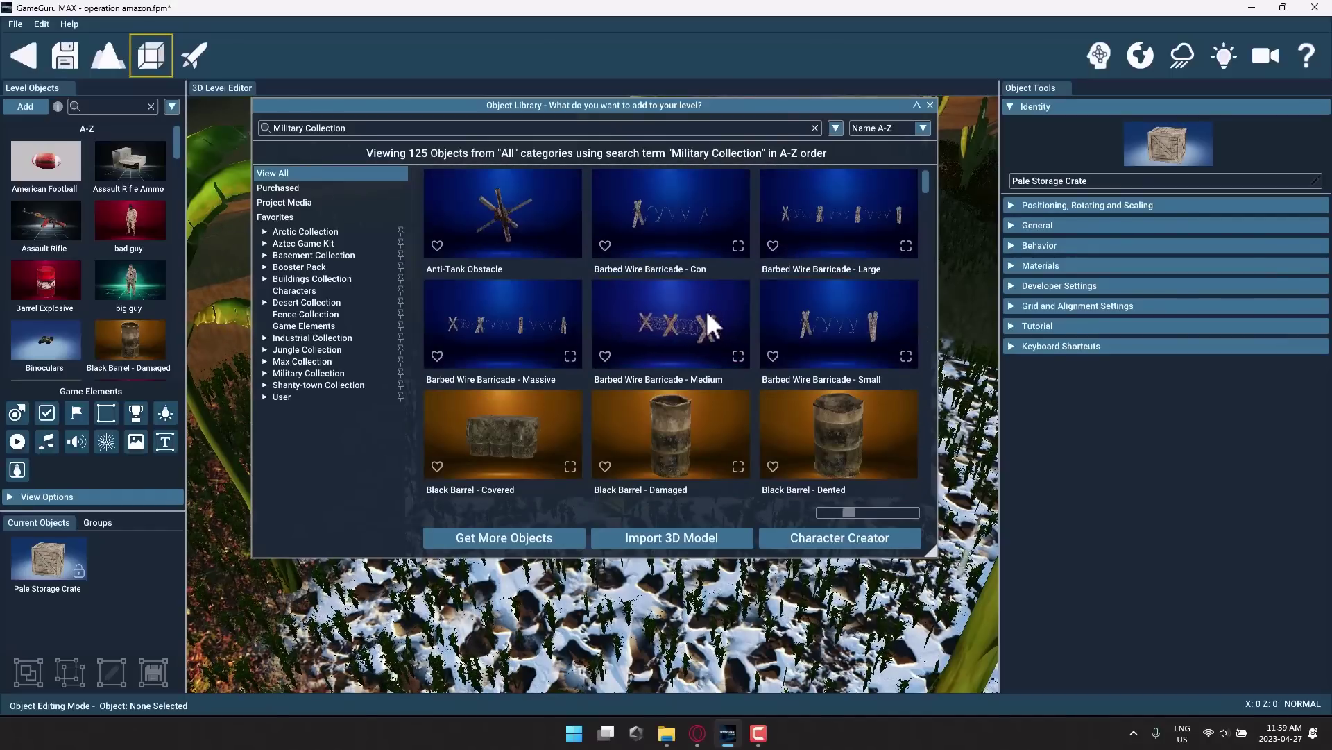
Check the importable model types (All, X, DBO, OBJ, FBX, GLTF, GLB), then cancel the import.
click(672, 538)
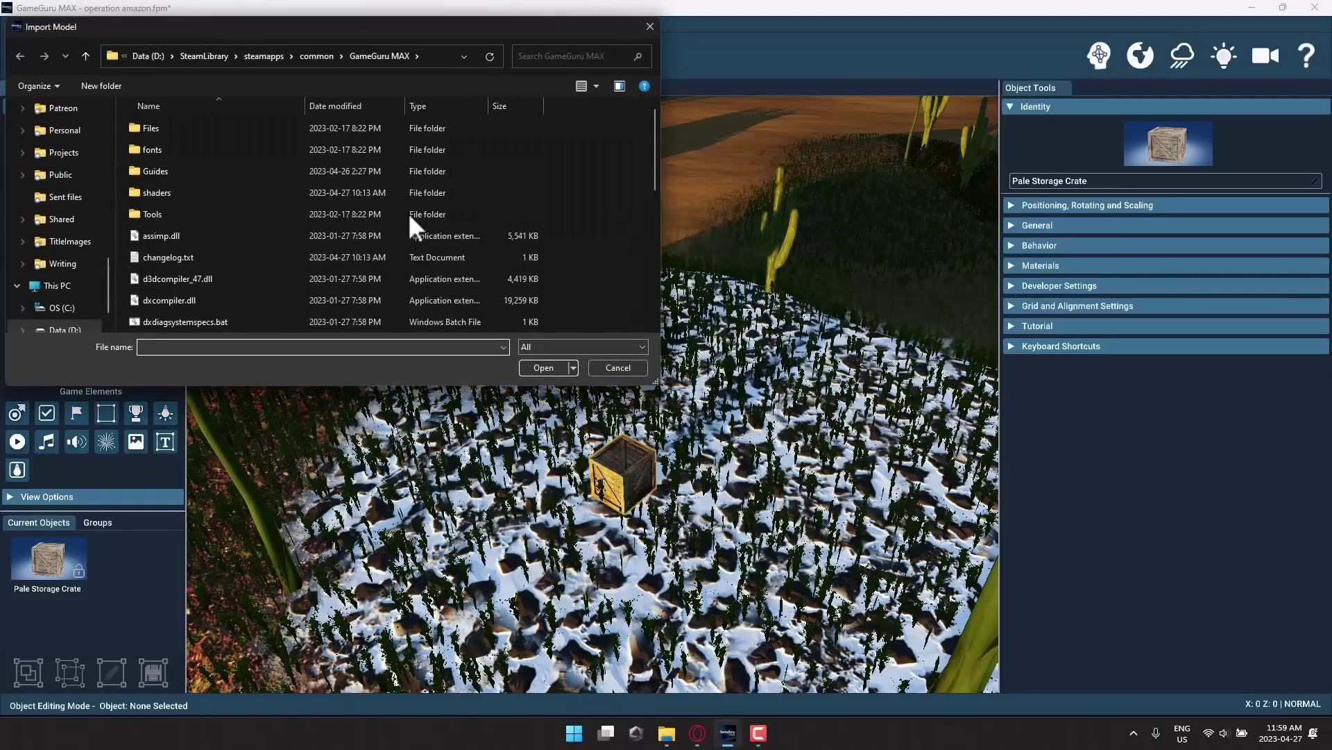
click(604, 346)
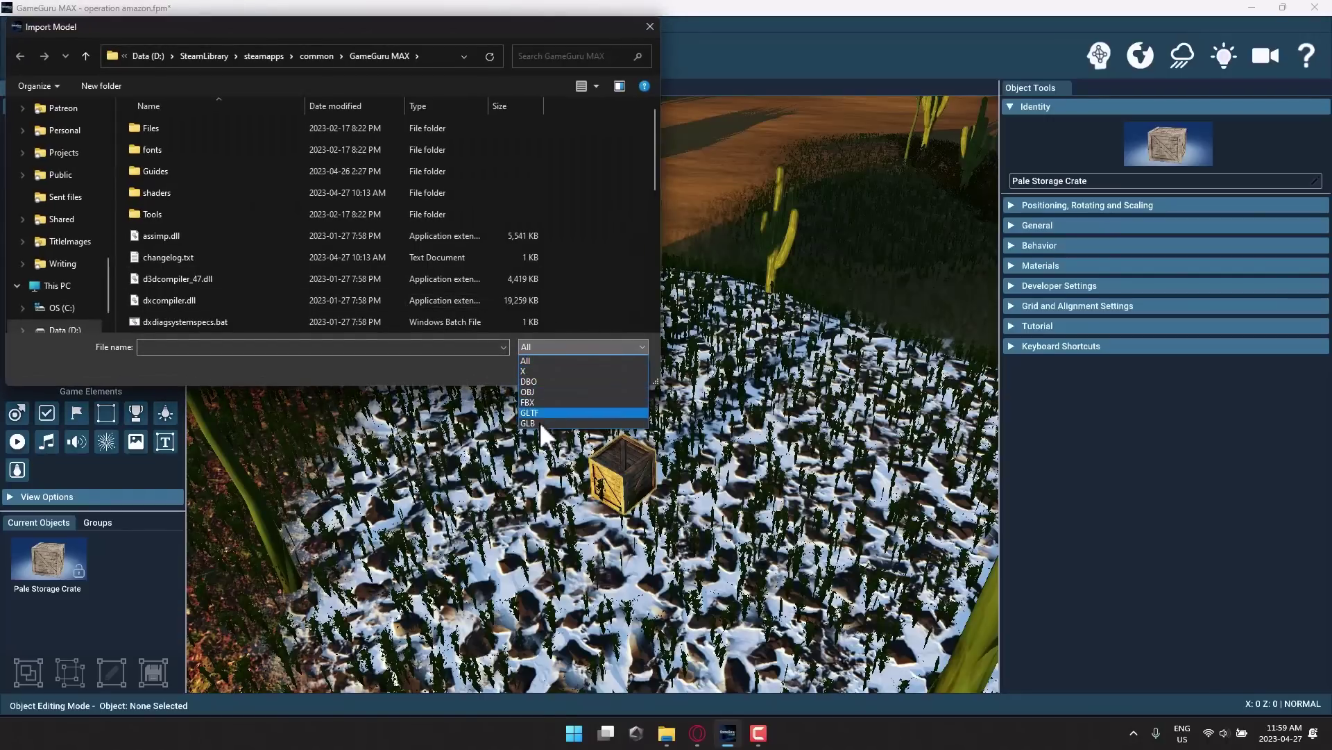
click(436, 336)
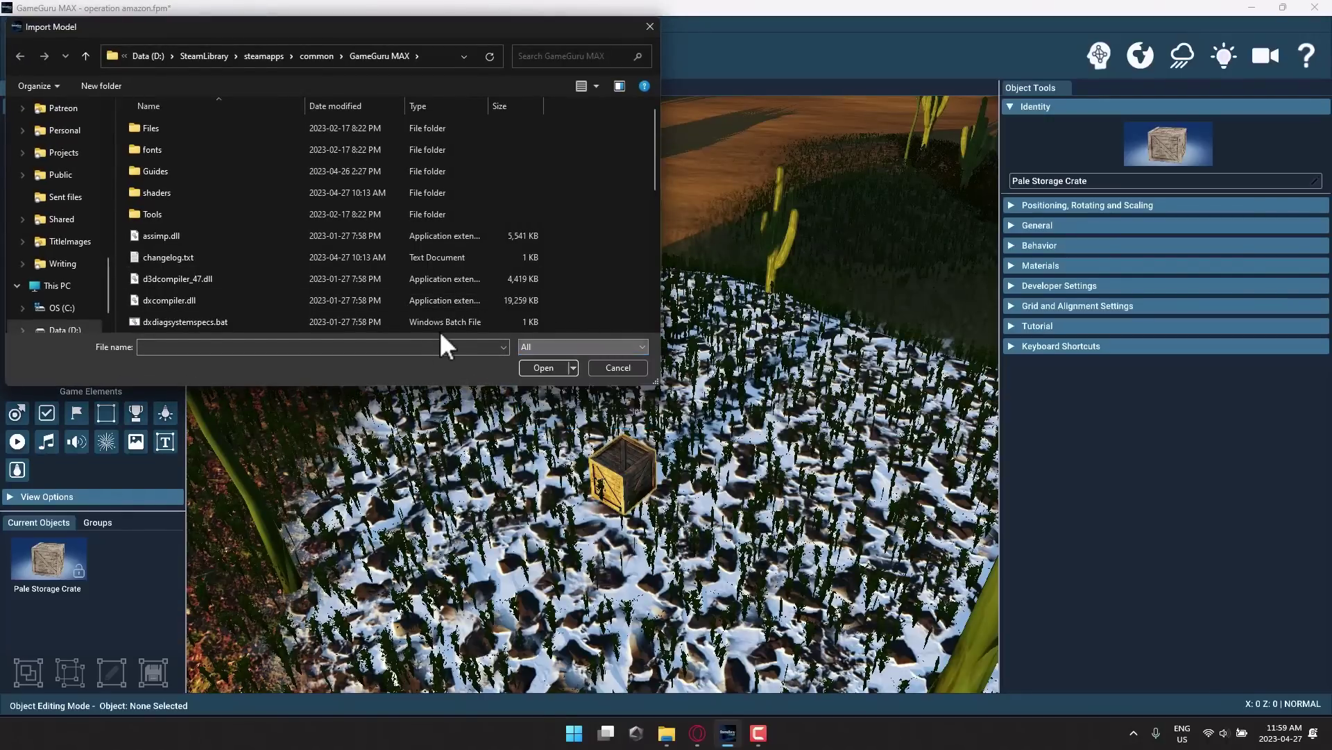
click(597, 367)
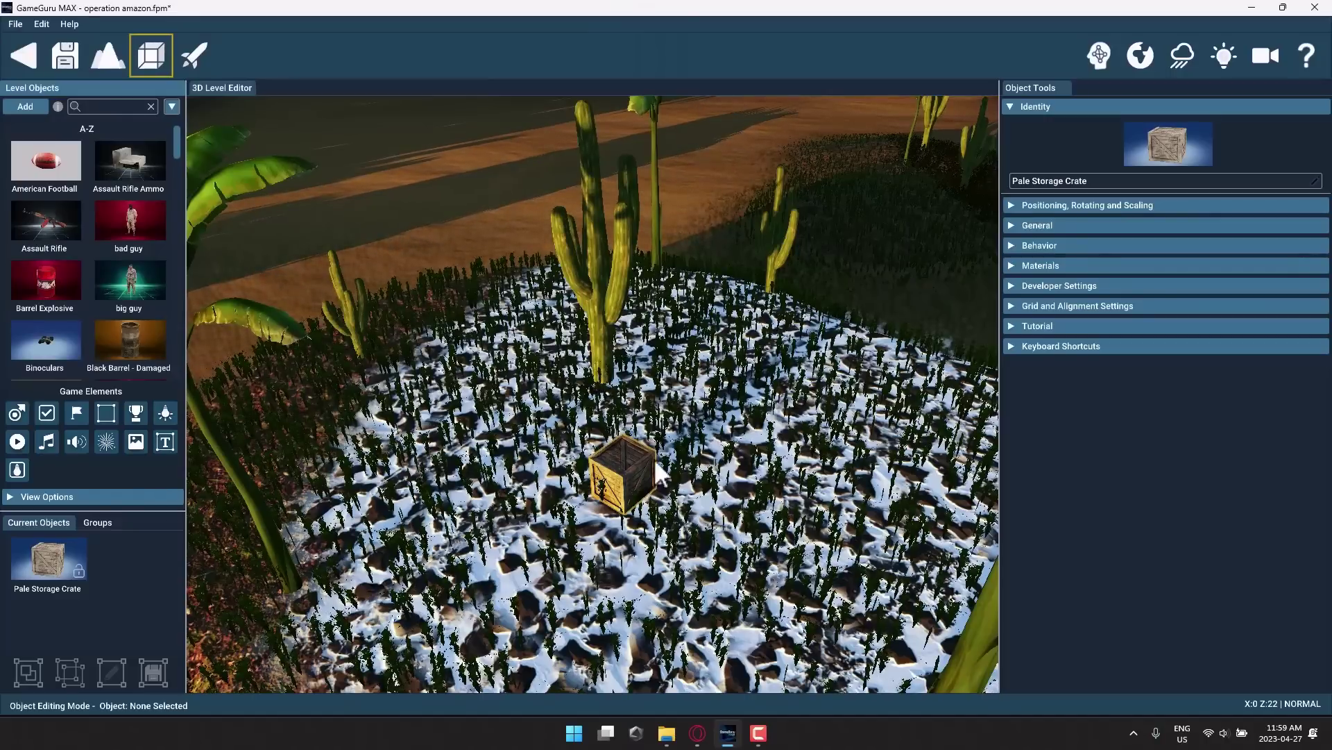
Expand the crate's Behavior section, then deselect it to show the Level Editing tutorial video.
click(1015, 243)
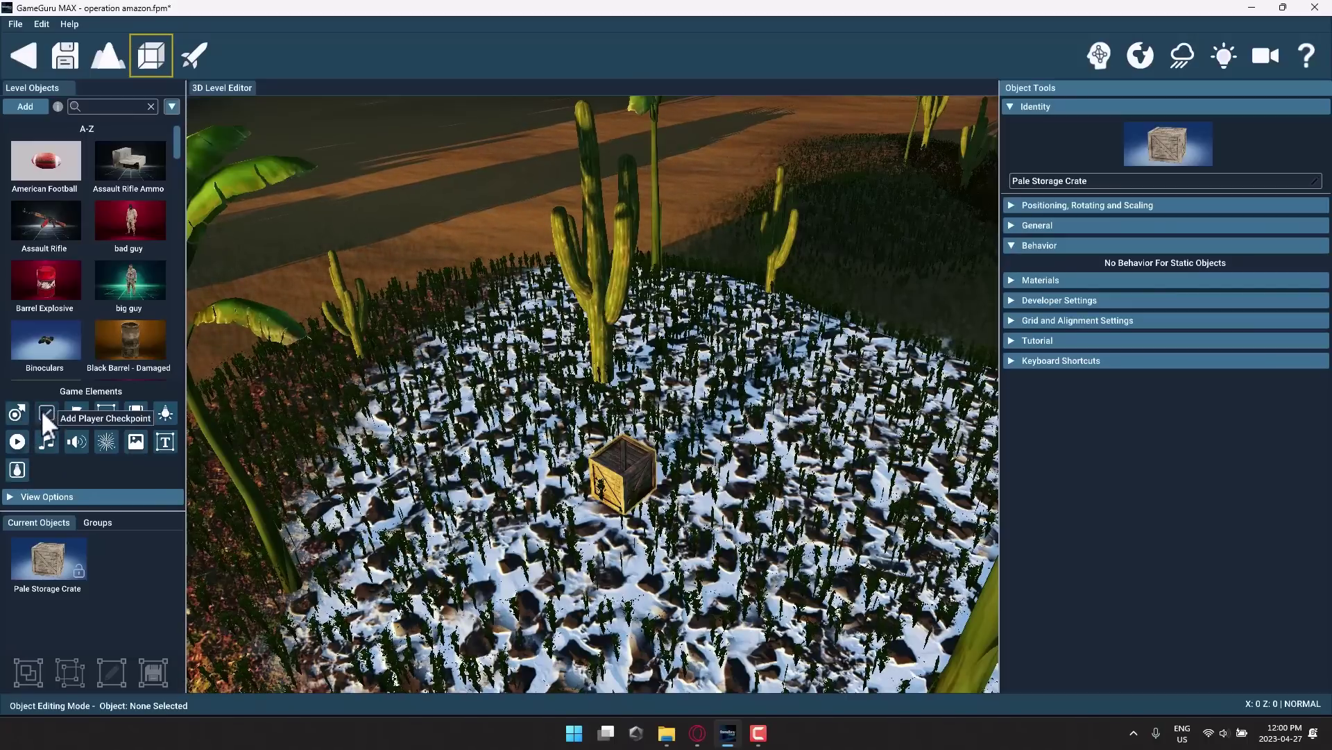
key(Escape)
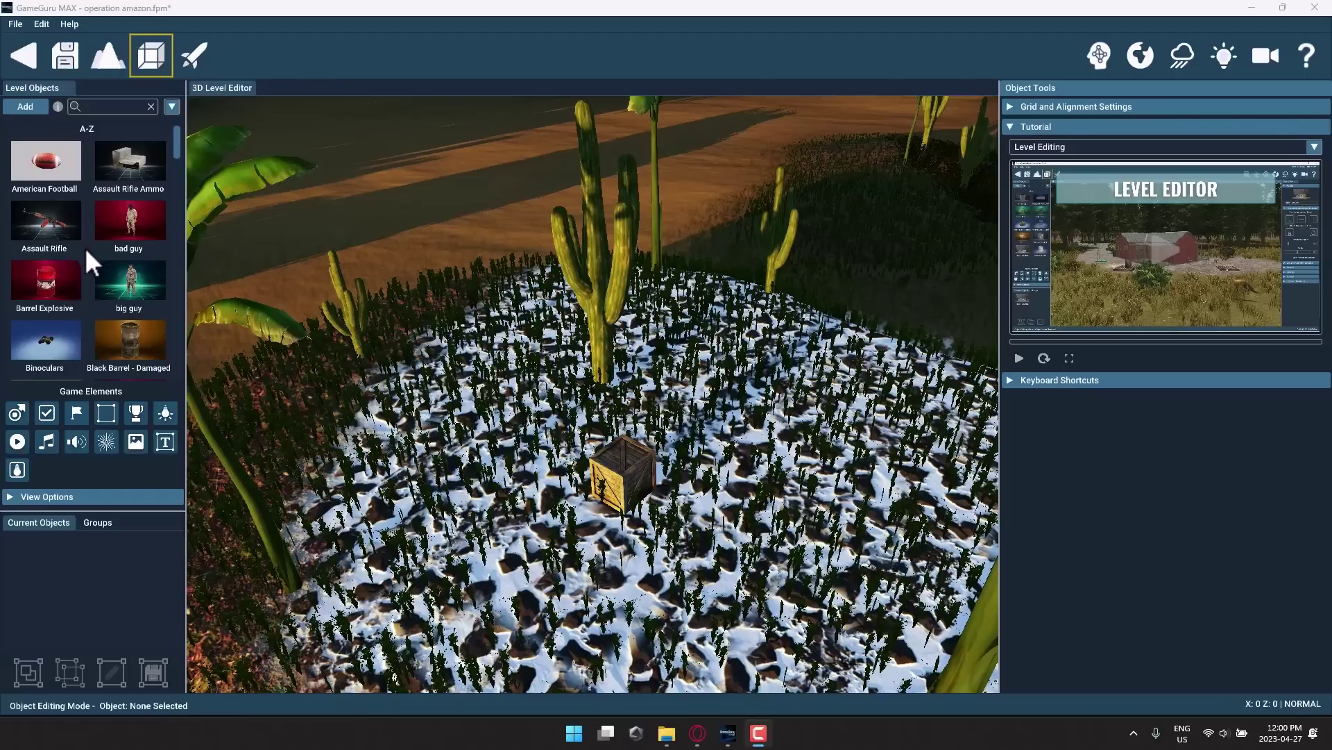
Place a Barrel Explosive beside the crate and browse the Effects behaviors in the Behavior Library.
click(67, 286)
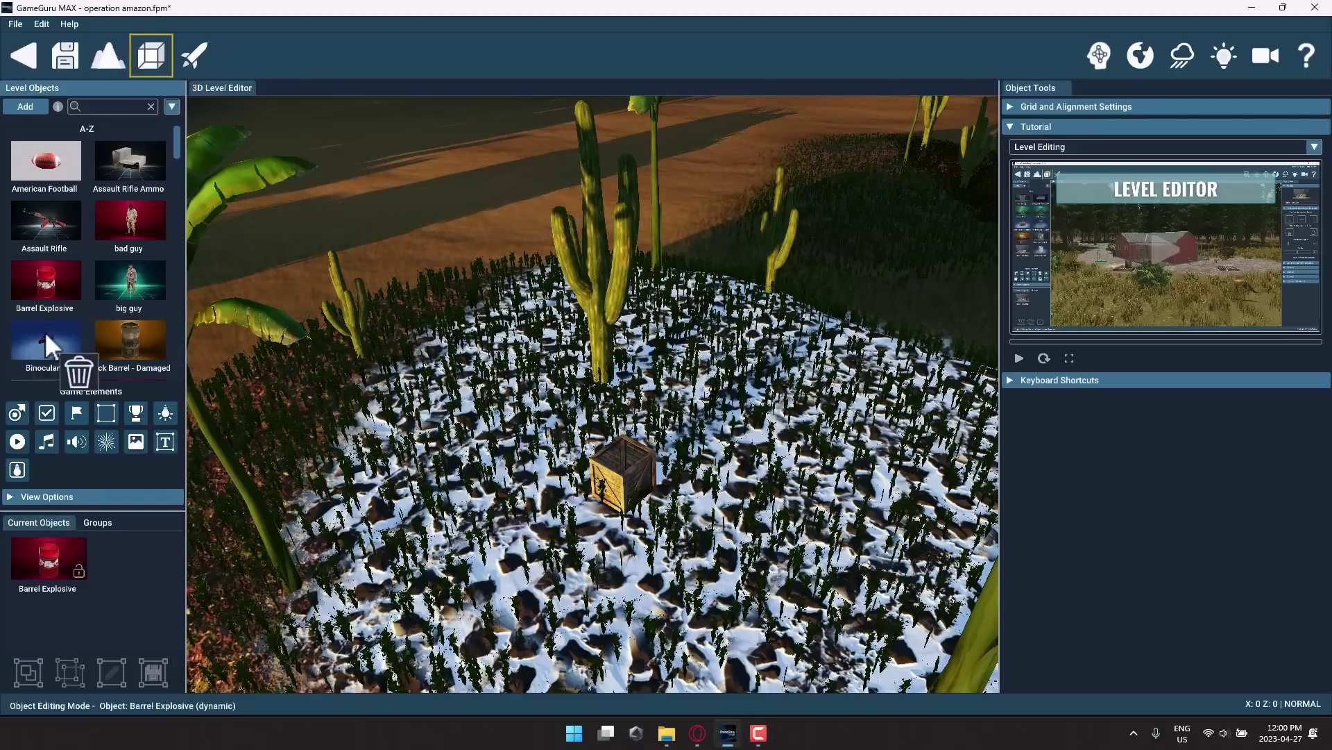
click(696, 457)
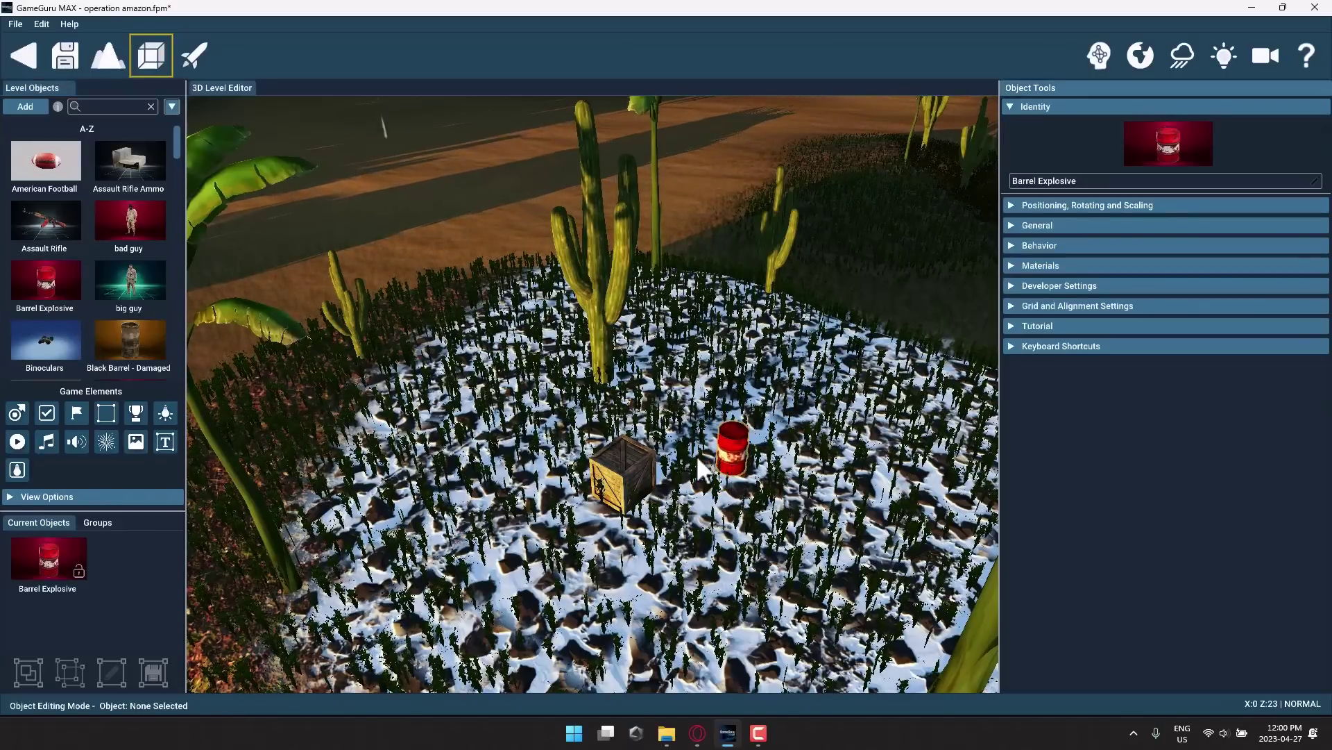
click(1012, 246)
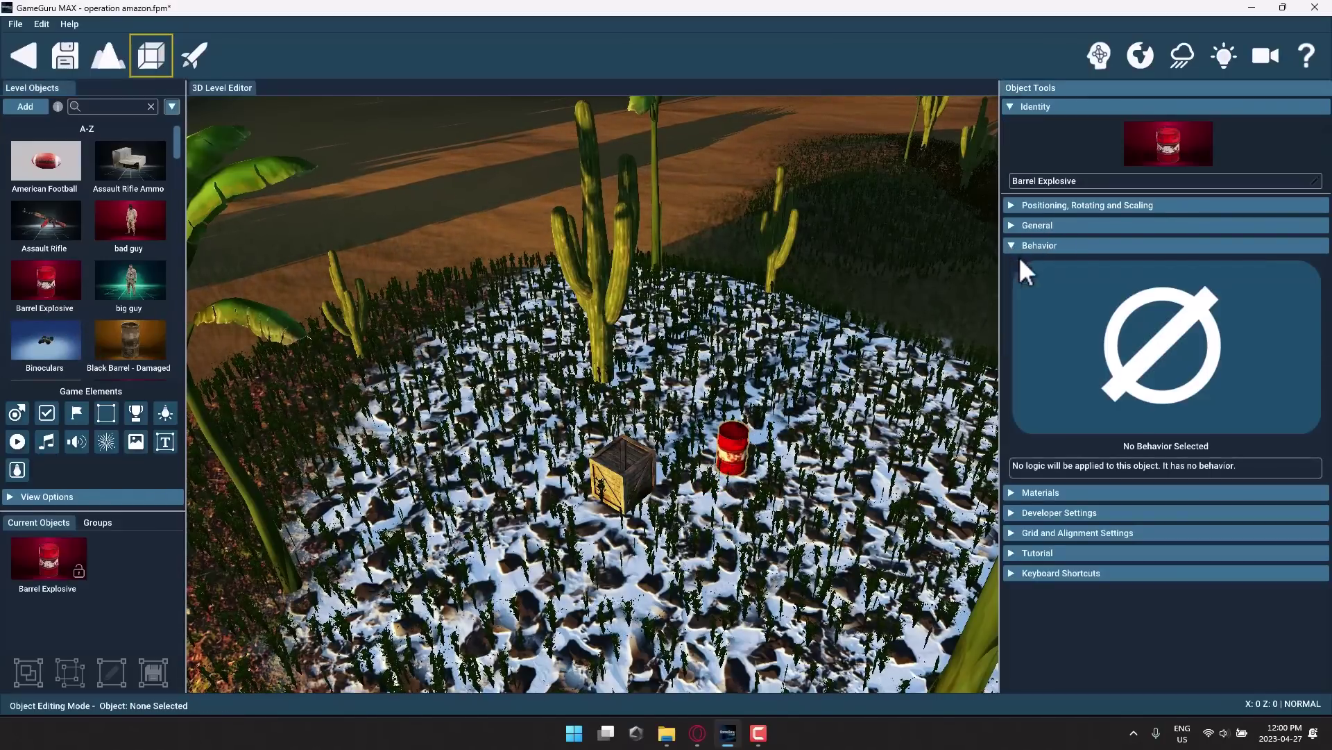
click(1135, 335)
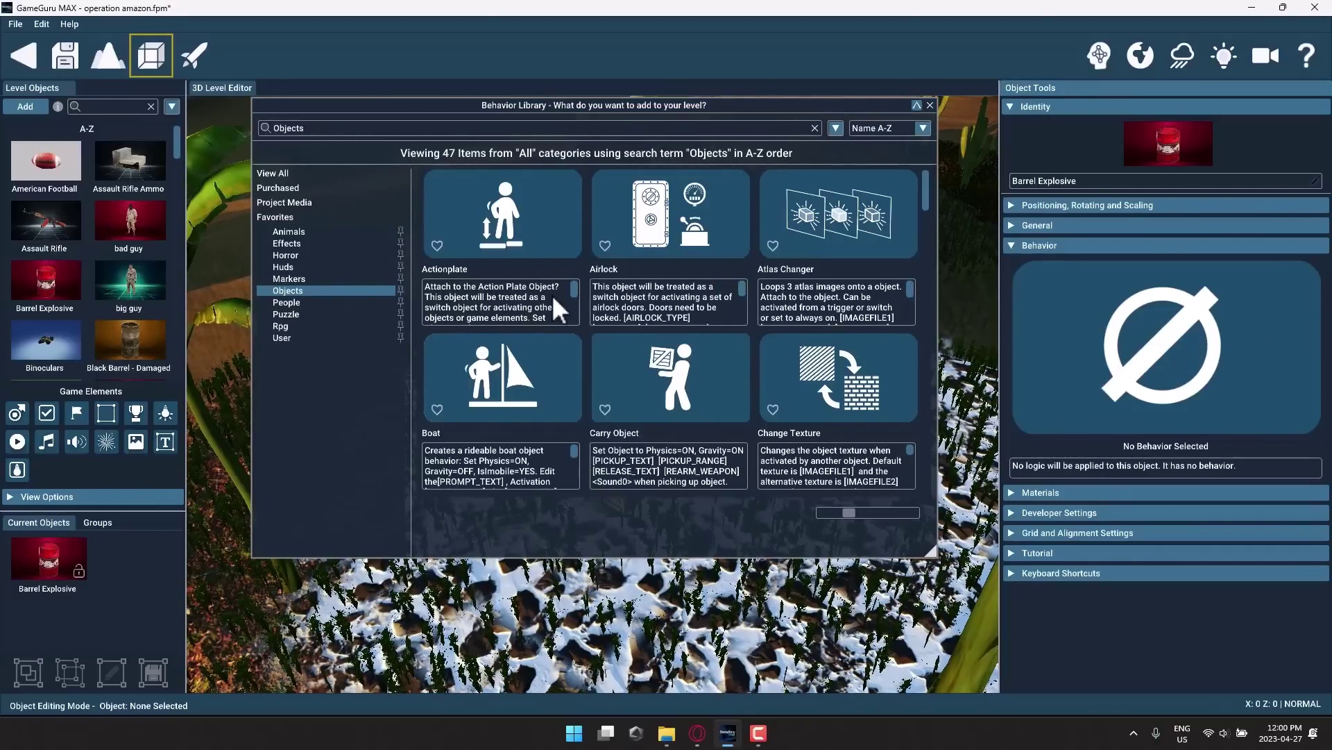
click(304, 240)
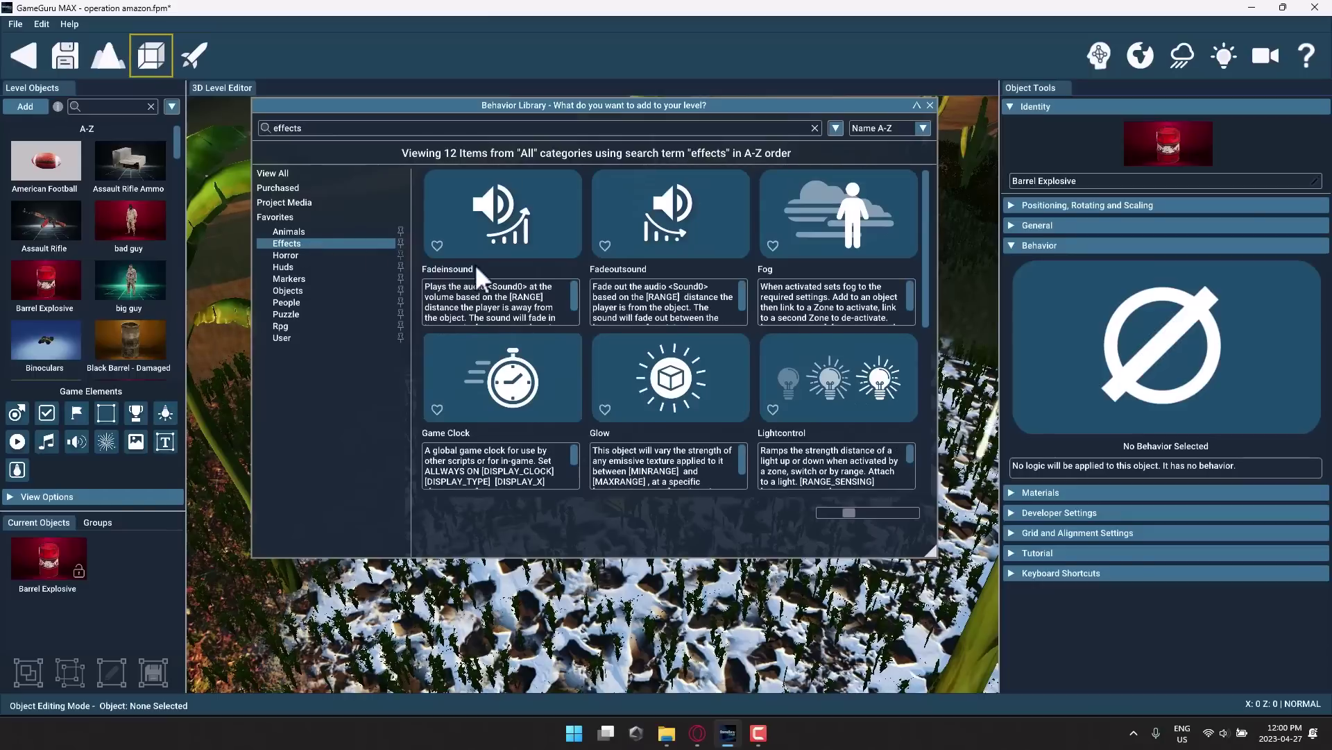
scroll(735, 413, down, 1)
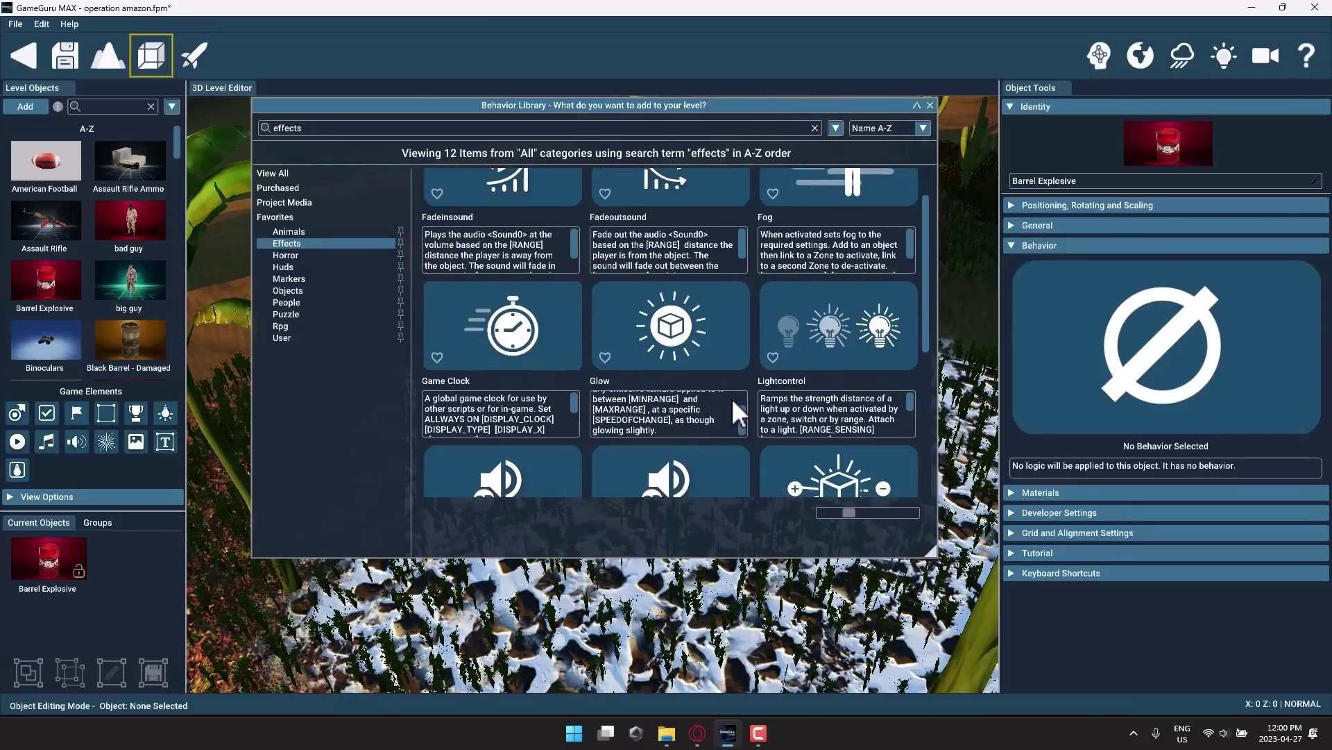
scroll(698, 421, down, 2)
scroll(681, 462, down, 1)
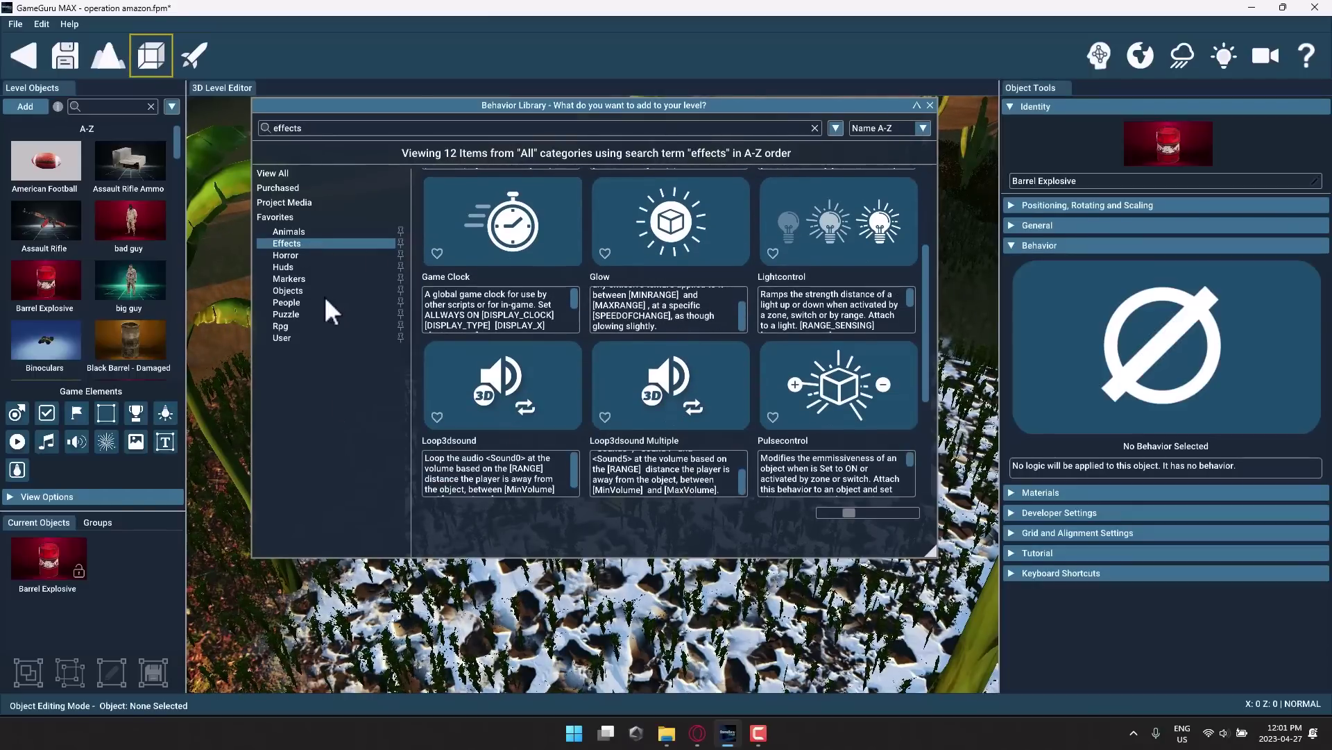
Find the Objects category and add the Dynamite behavior to the barrel.
click(285, 339)
click(285, 233)
click(294, 254)
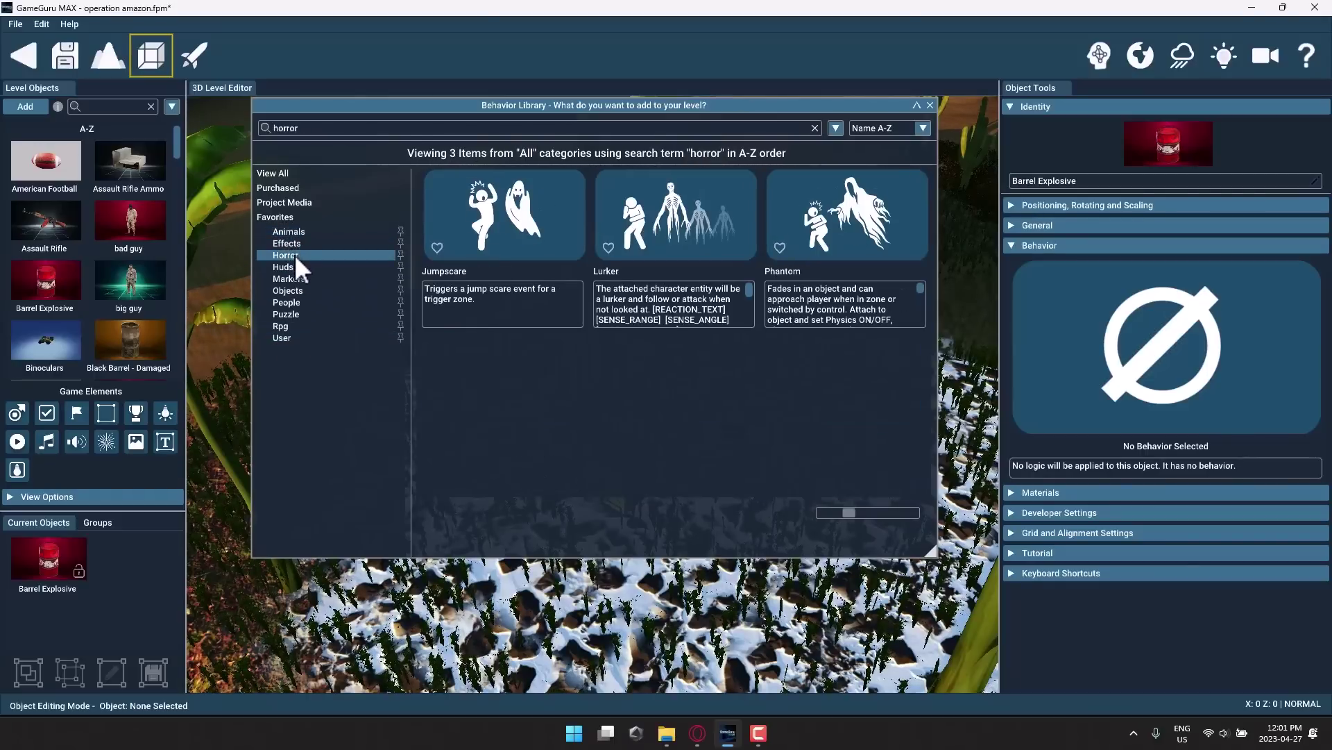
click(294, 265)
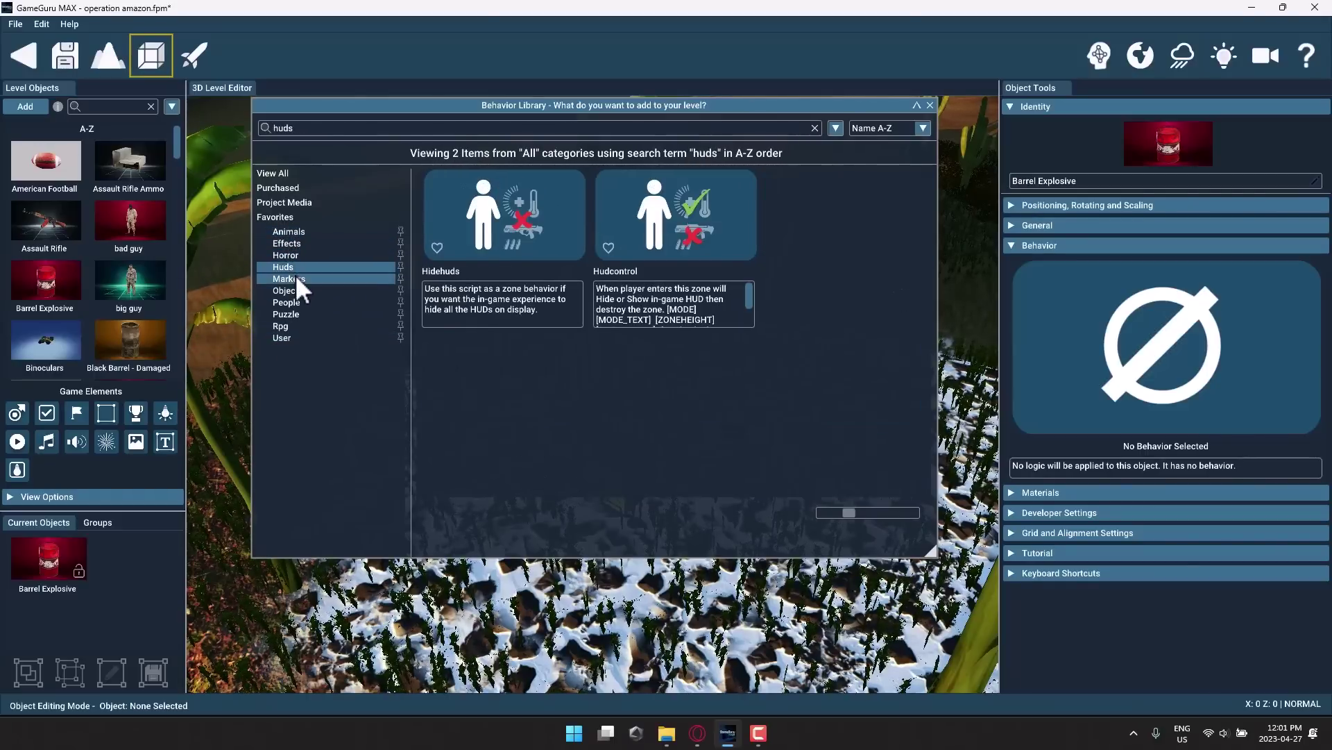
click(295, 277)
click(313, 290)
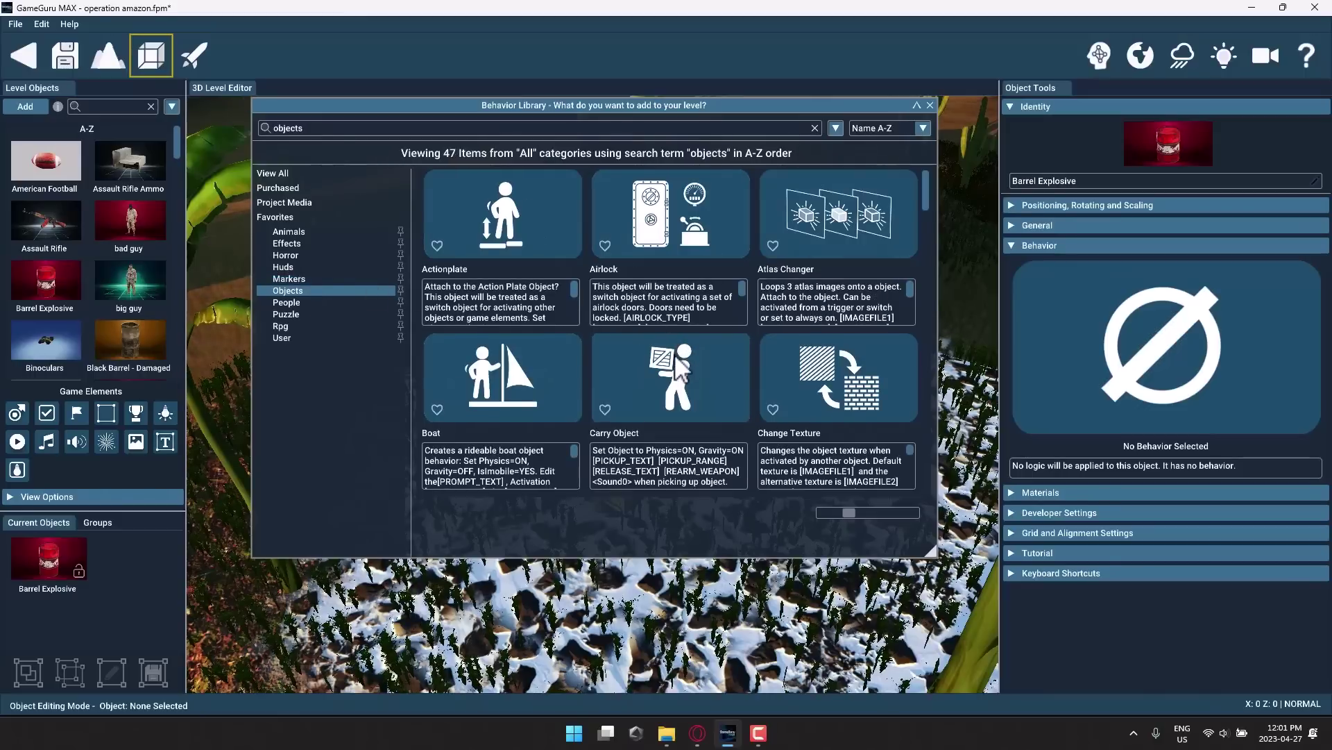
scroll(679, 368, down, 3)
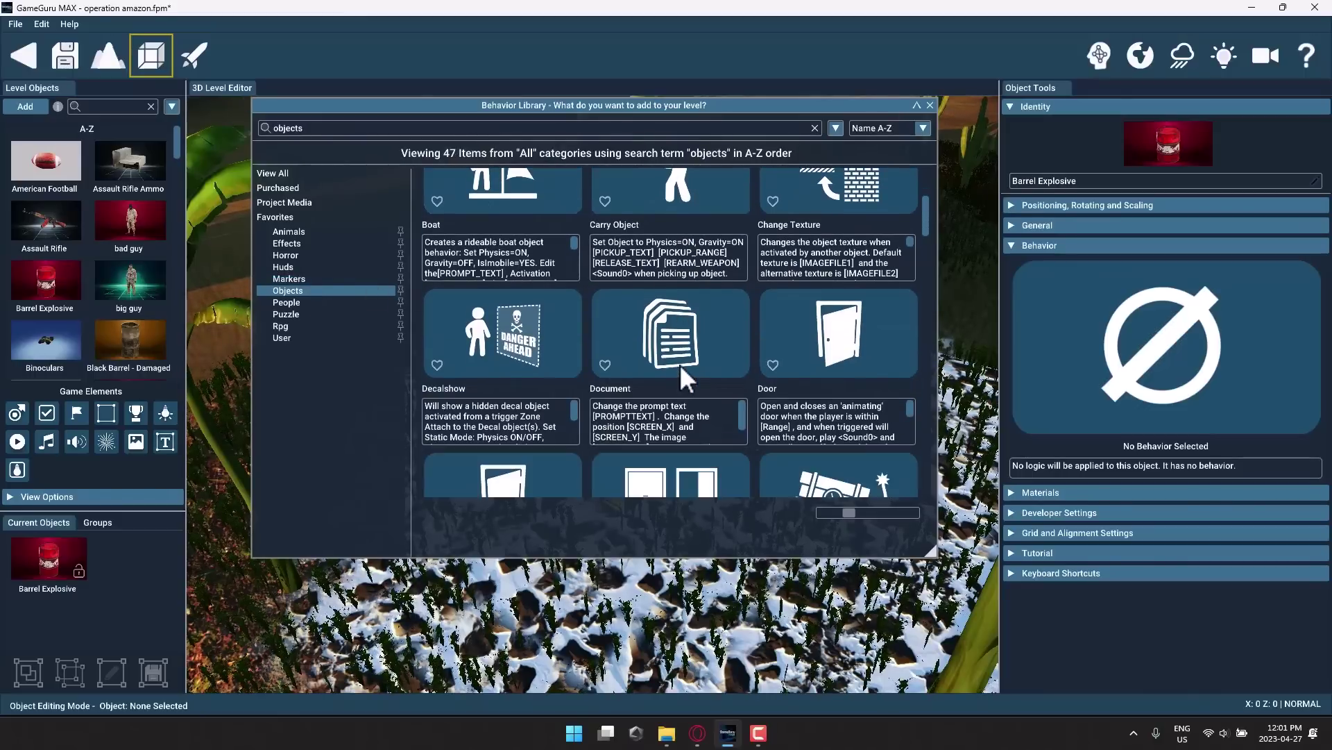
scroll(680, 363, down, 3)
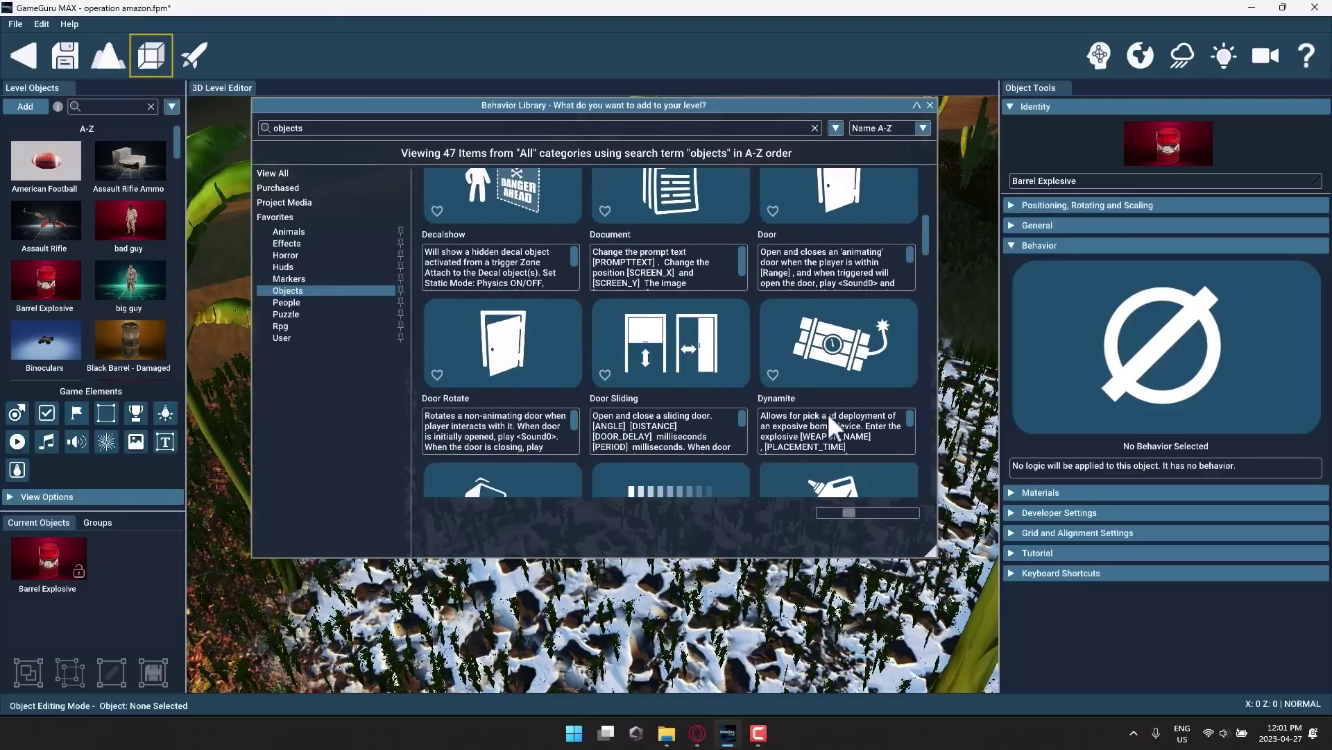
click(834, 347)
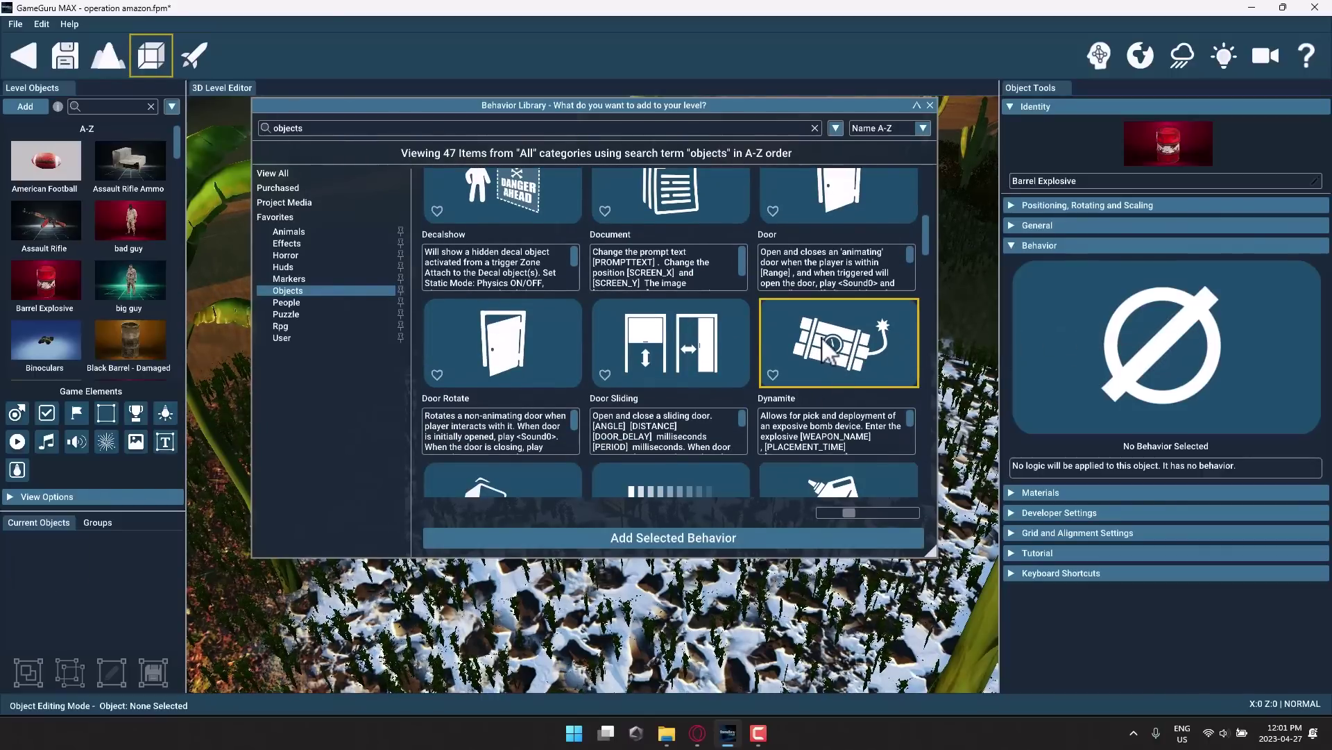
click(715, 535)
scroll(1170, 552, down, 3)
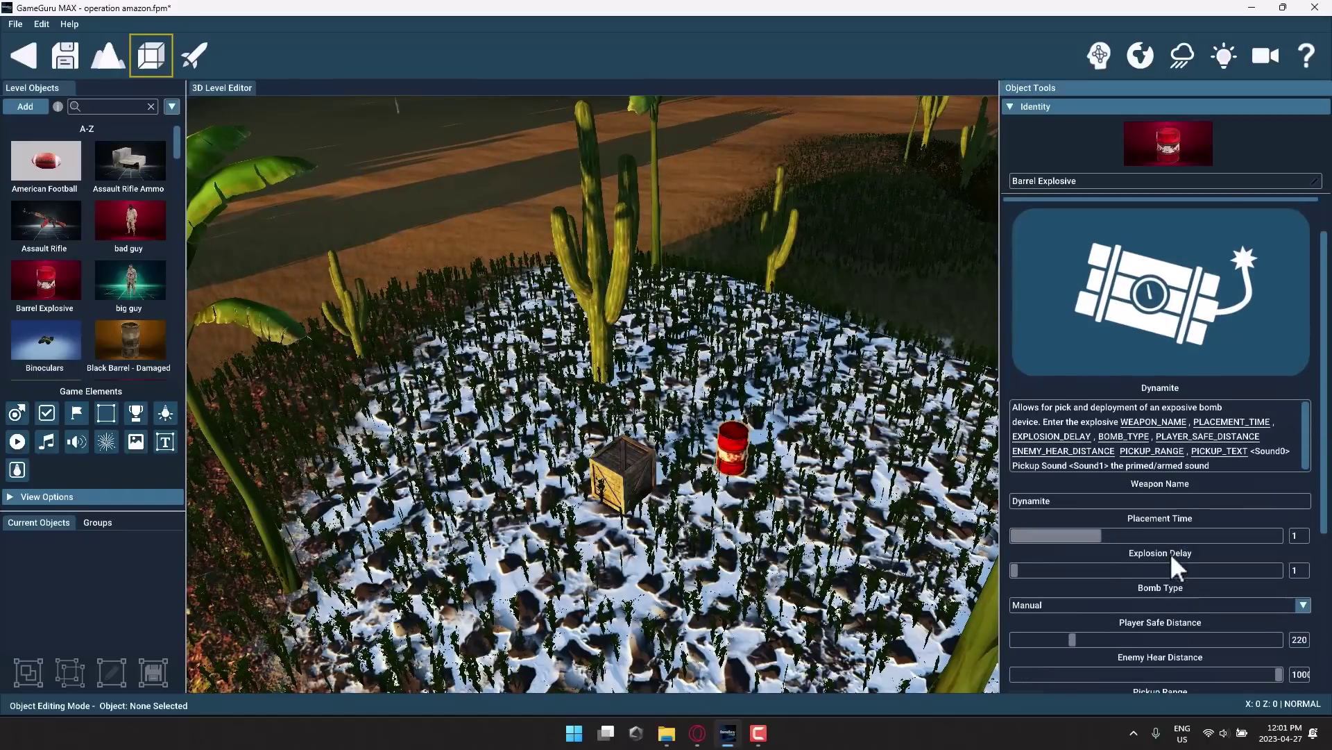
scroll(1172, 555, down, 5)
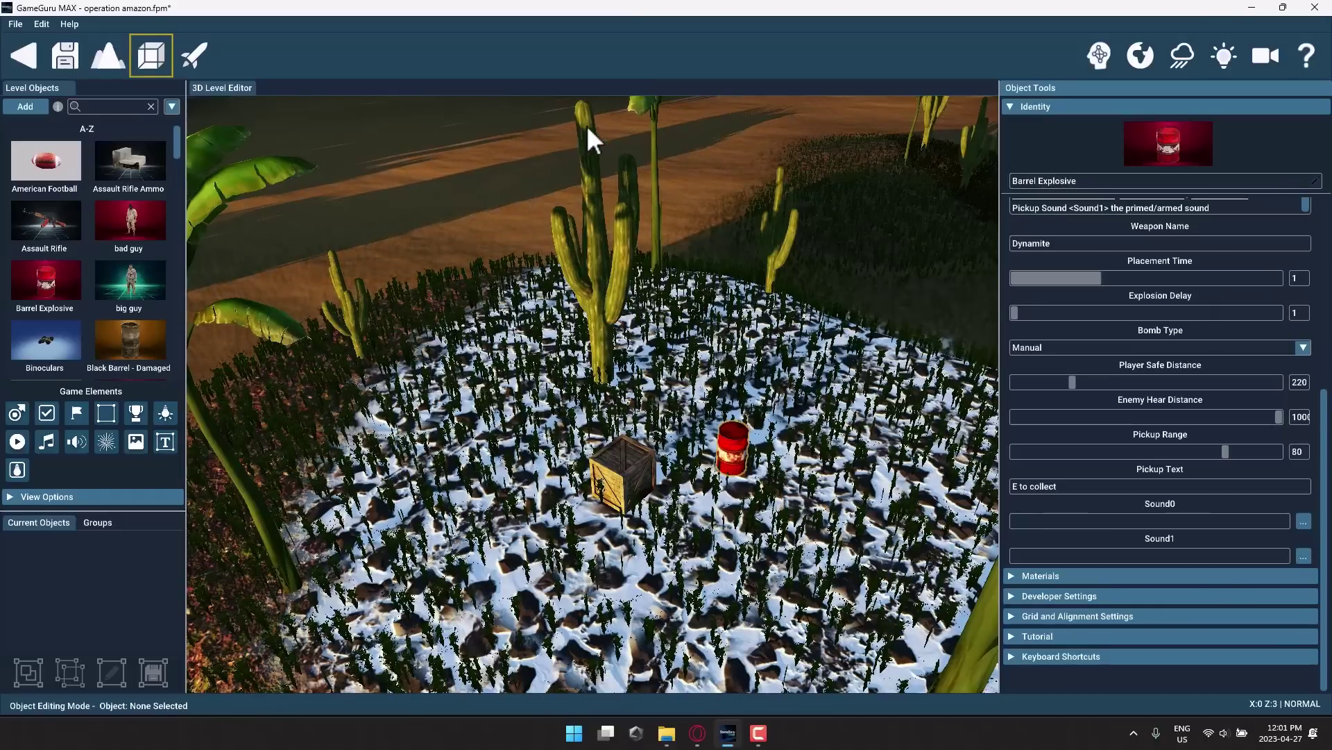
click(38, 25)
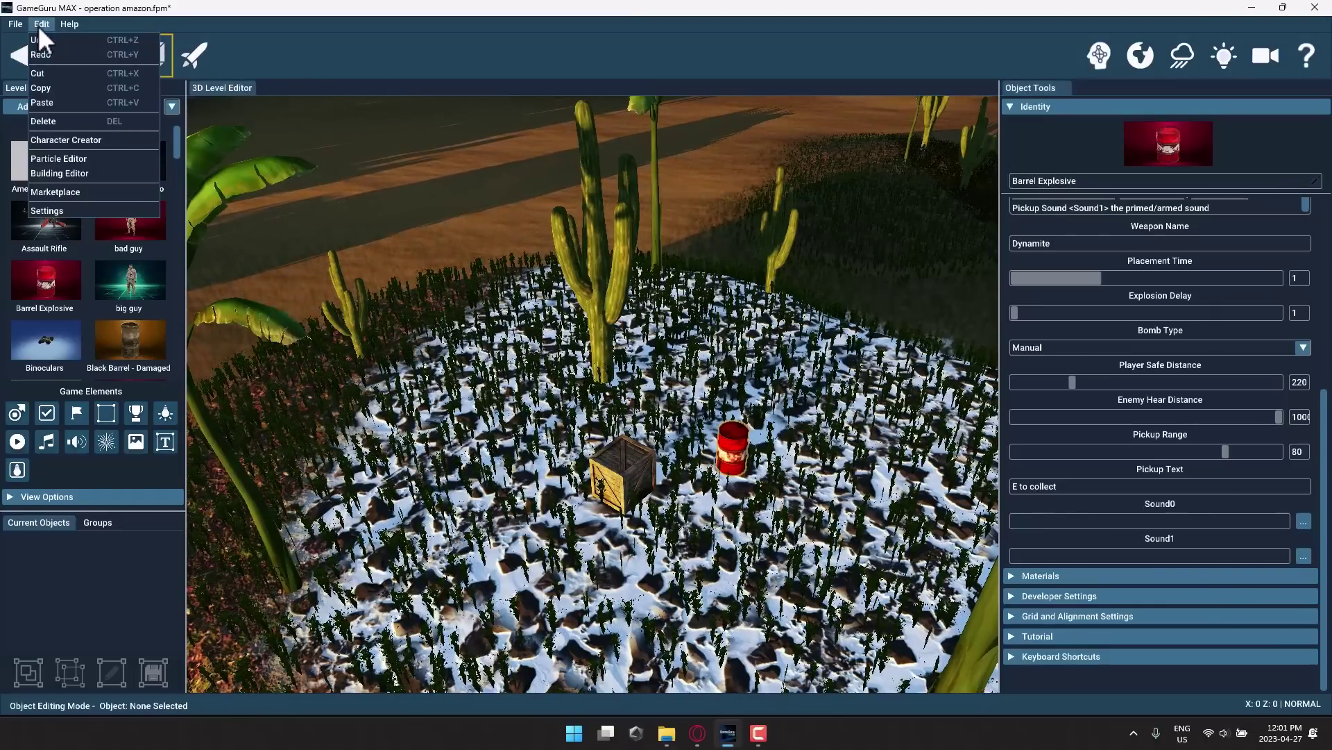
click(70, 159)
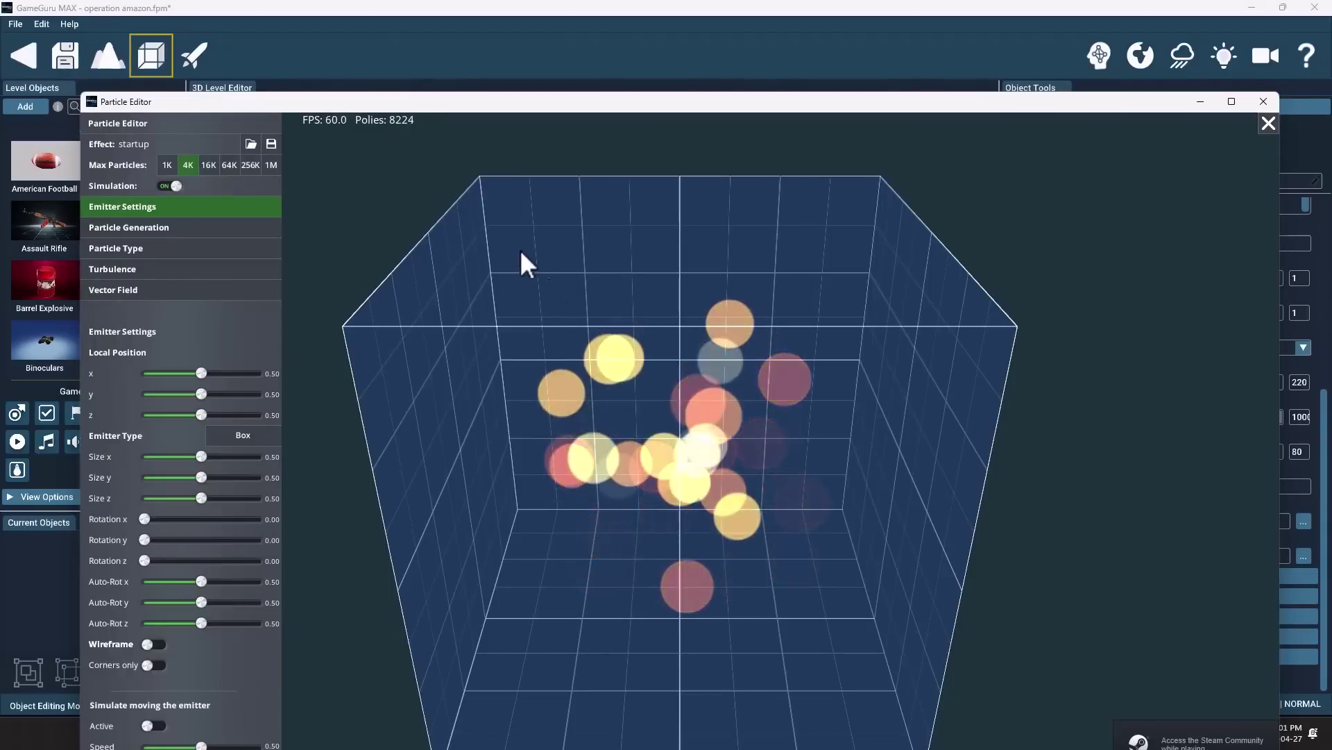
click(177, 228)
click(174, 248)
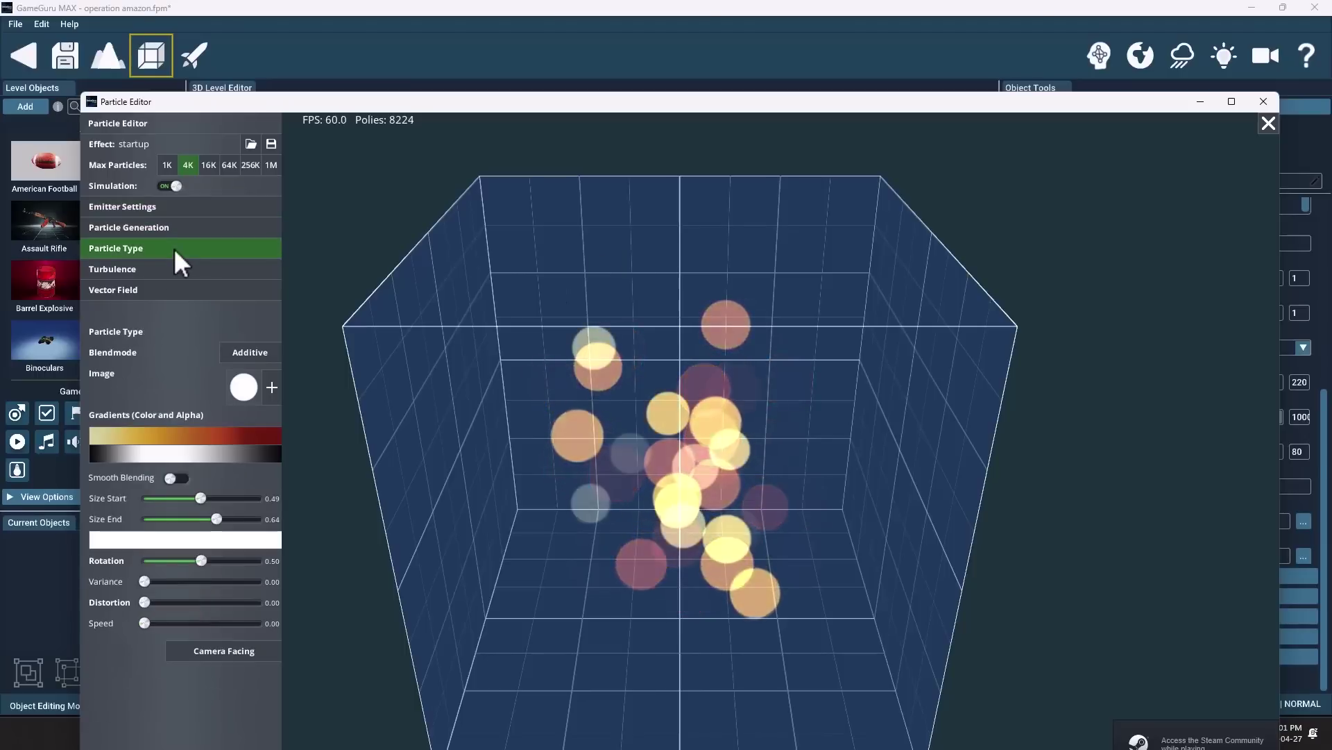
click(1269, 123)
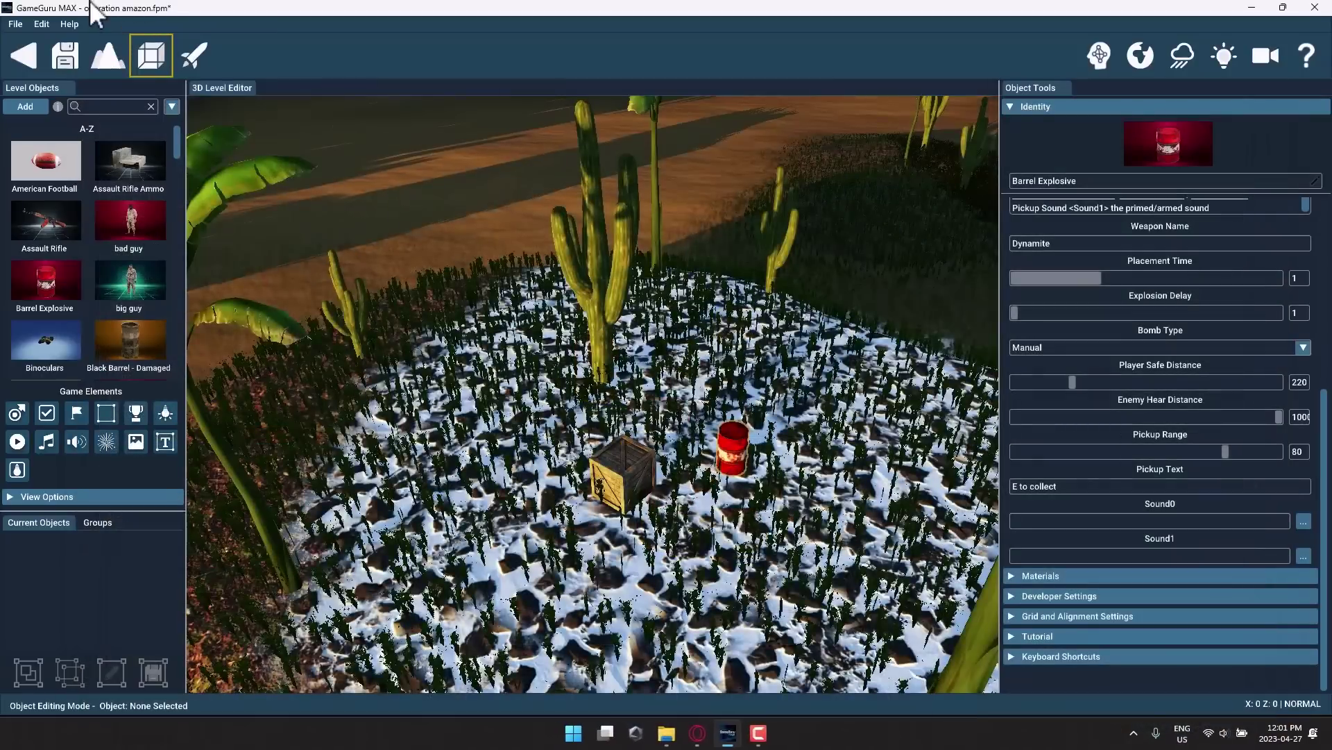
click(39, 25)
Launch the Building Editor and stretch the existing room much longer toward the front.
click(48, 174)
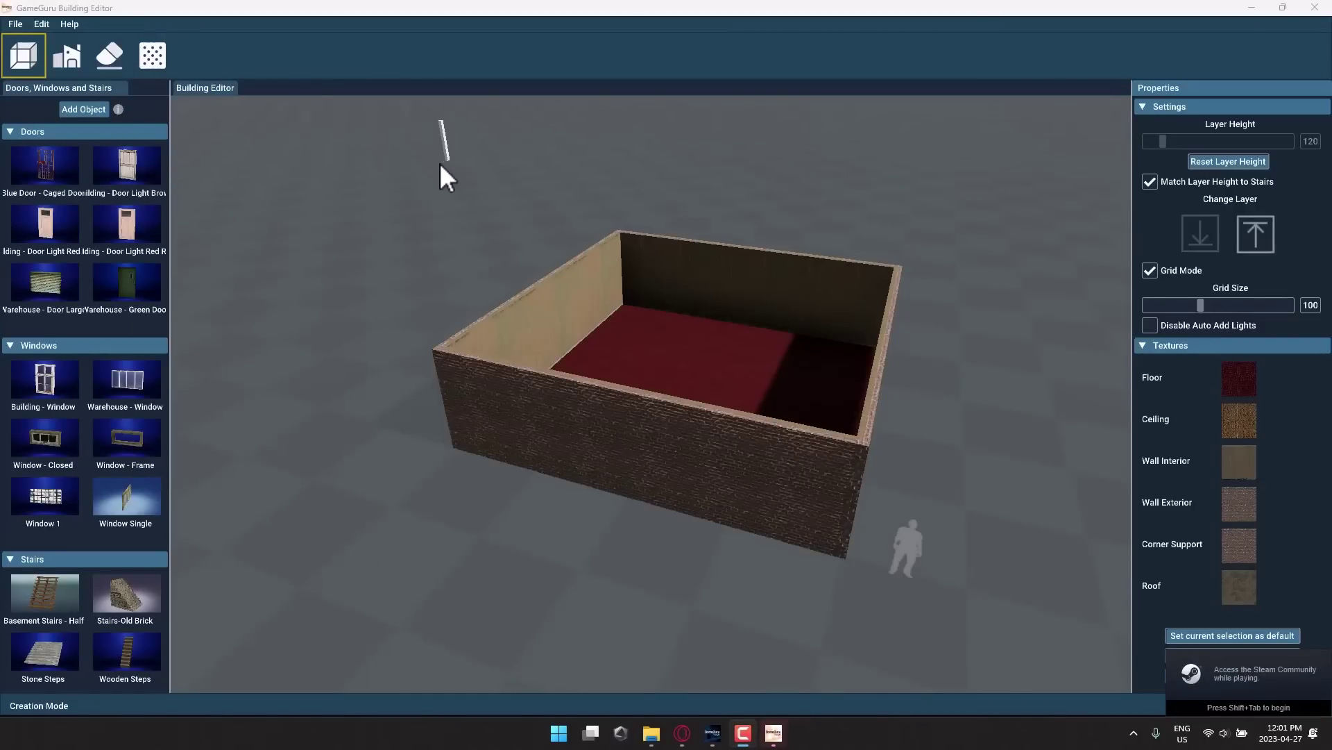
click(73, 57)
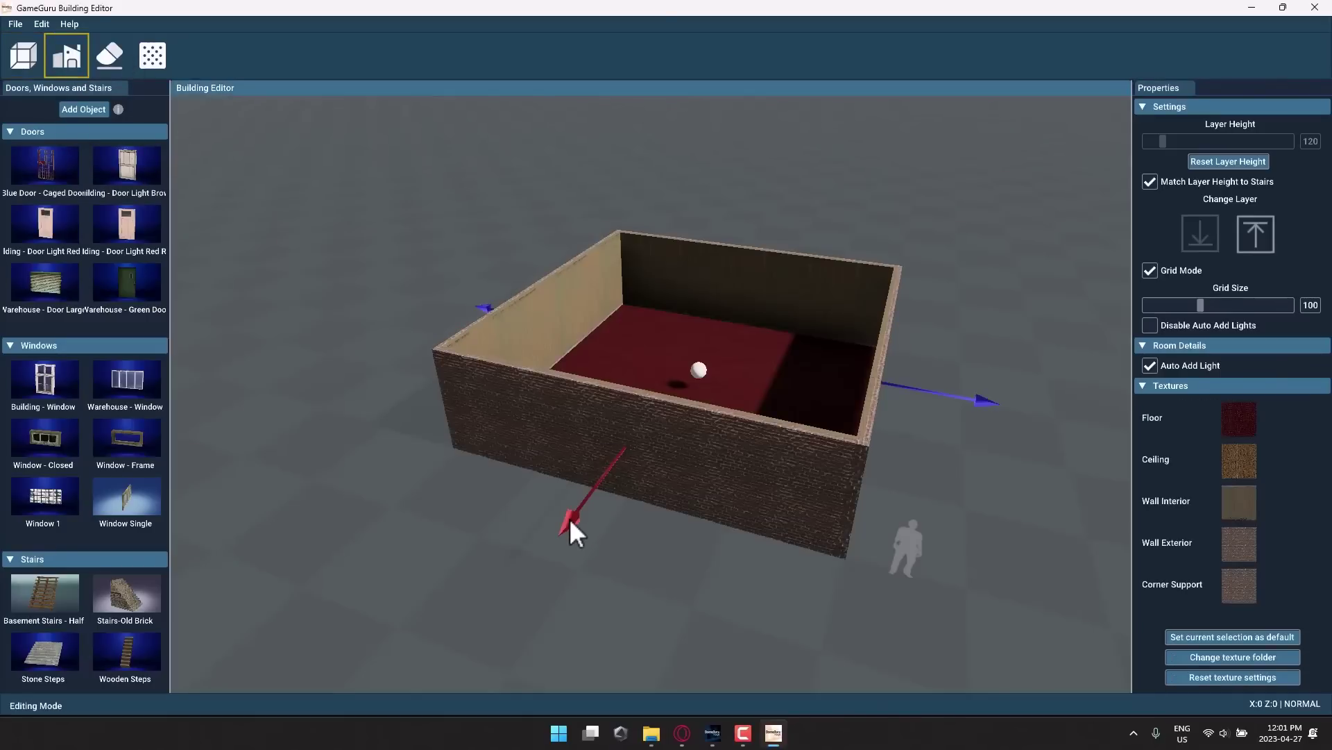
drag(569, 517, 376, 704)
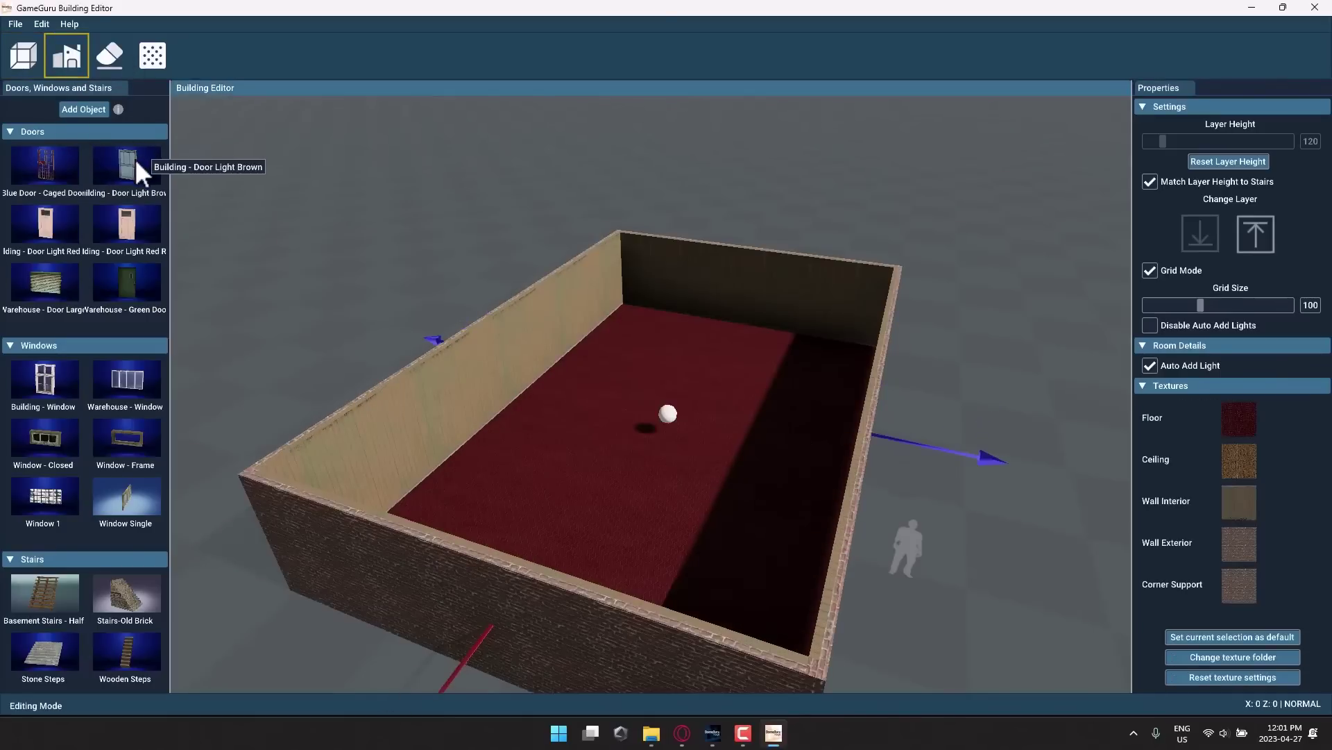
Add two doors and a Warehouse window on the left wall, plus Stairs-Old Brick in the far corner.
drag(134, 158, 568, 321)
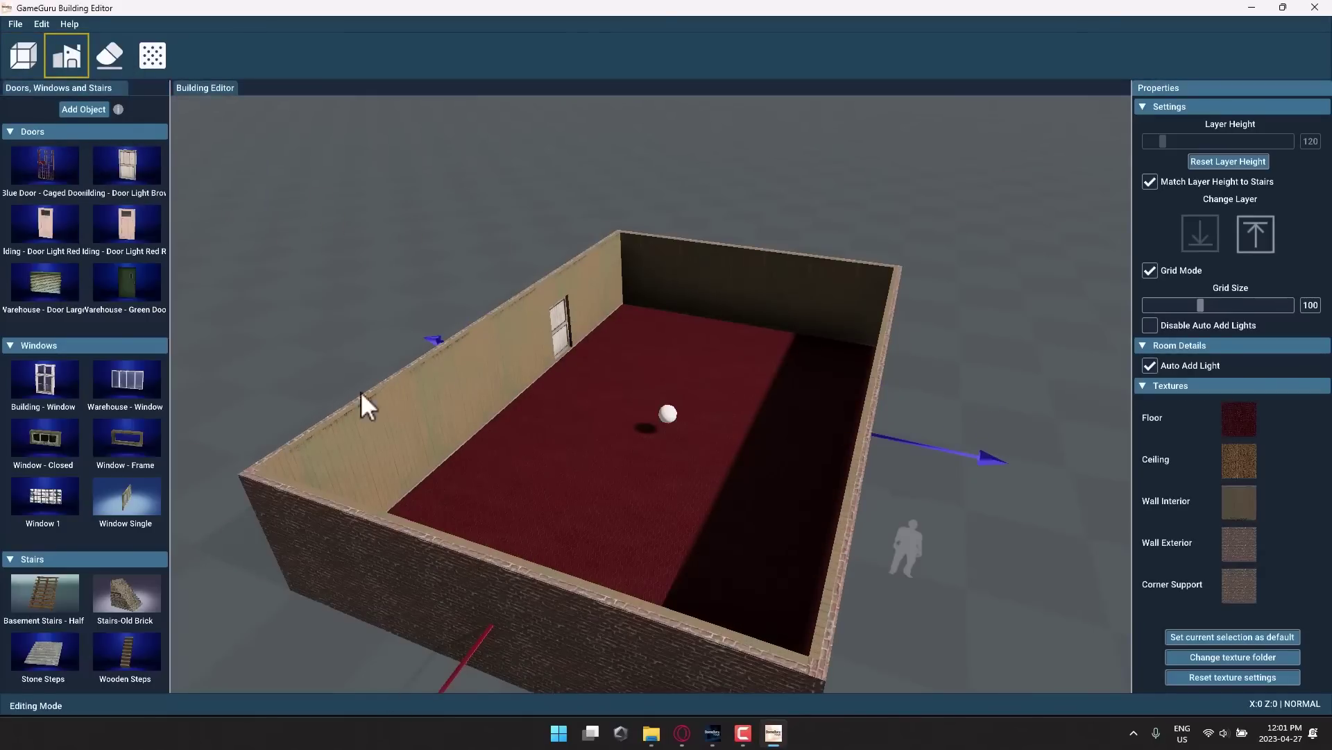
drag(122, 175, 451, 408)
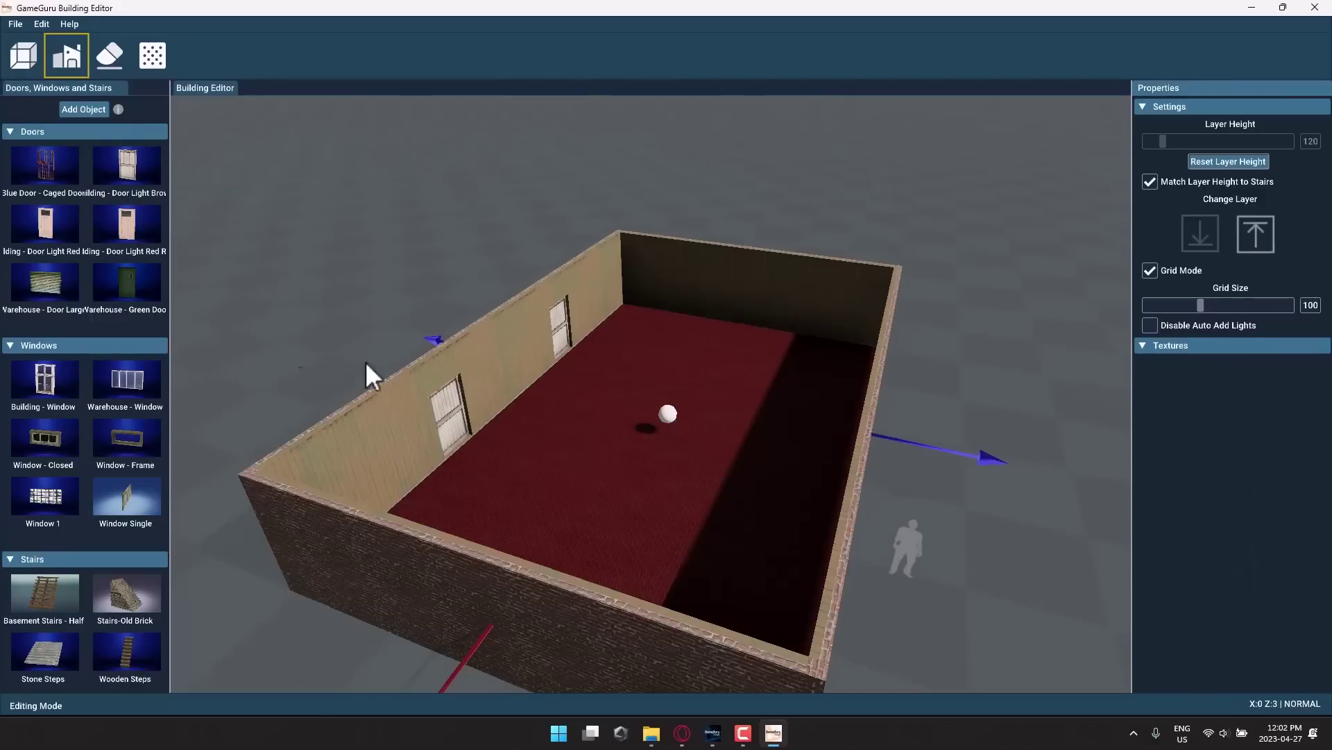
drag(128, 389, 463, 401)
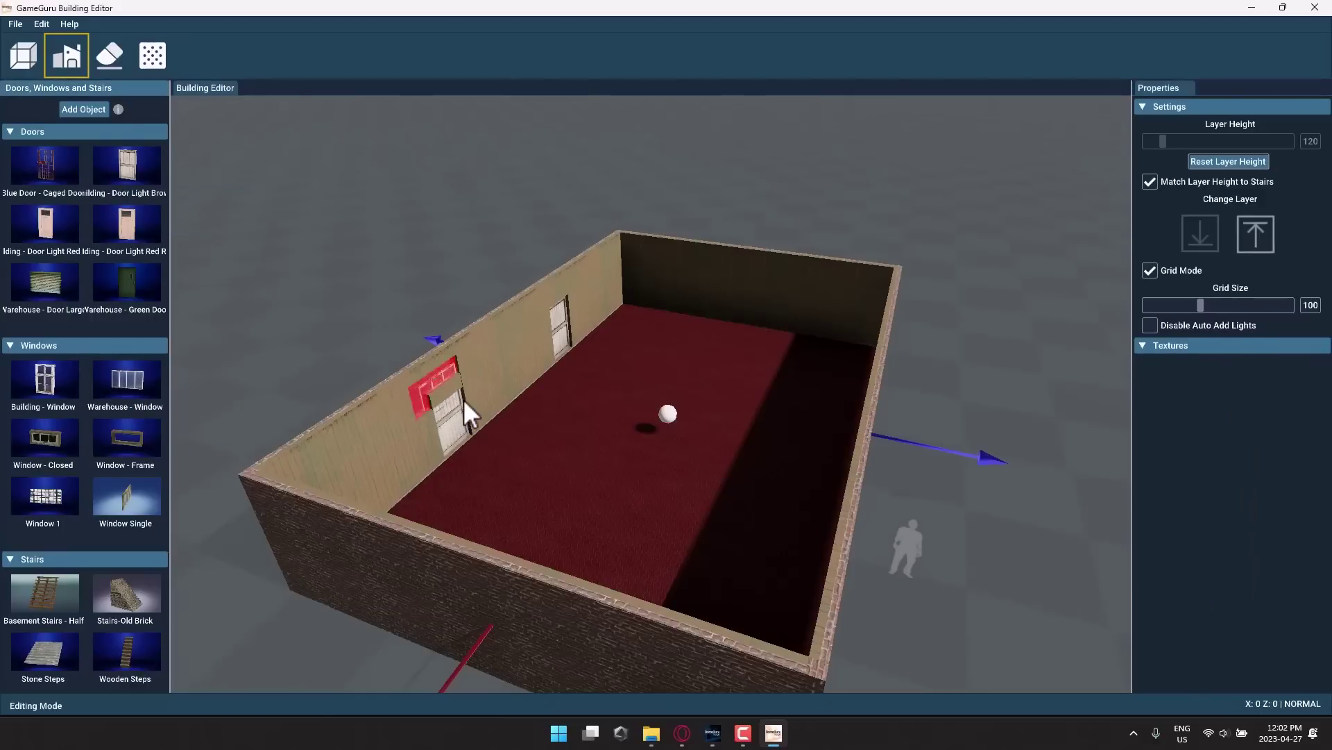
scroll(74, 559, down, 1)
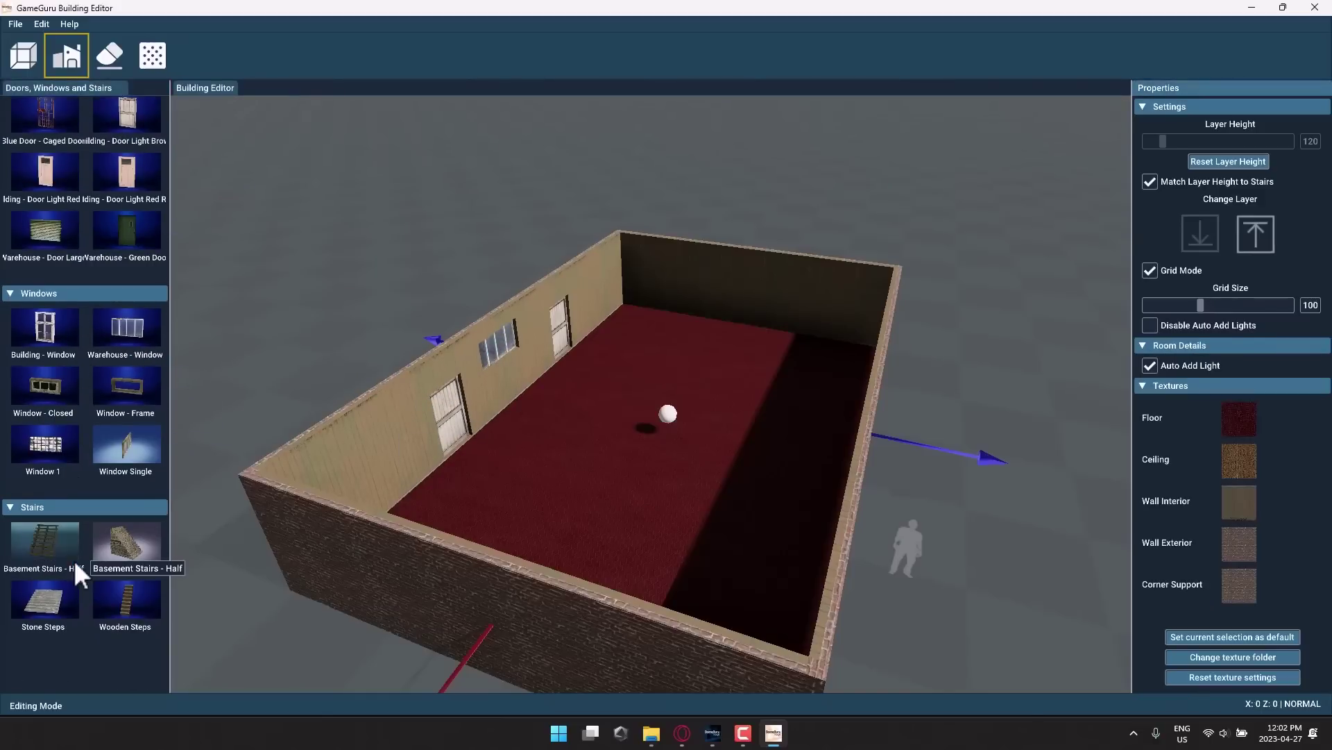
drag(118, 546, 643, 330)
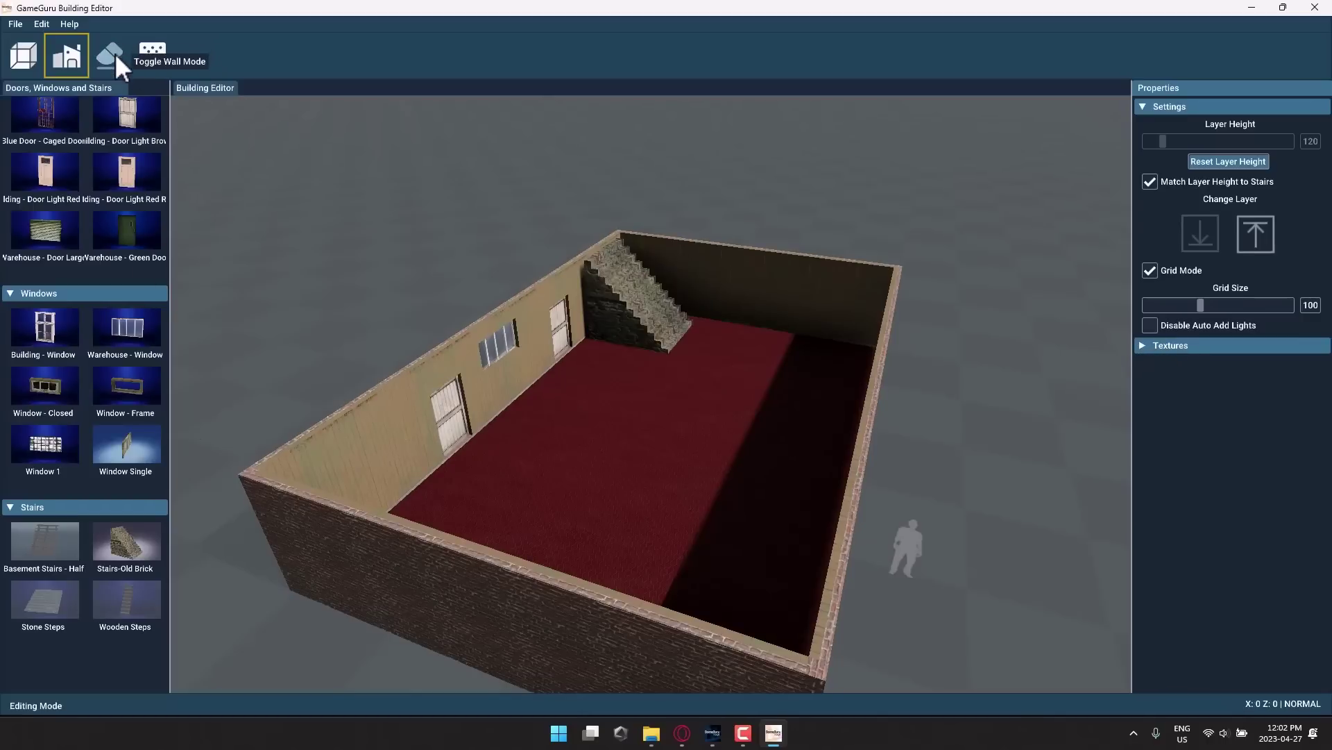
click(155, 56)
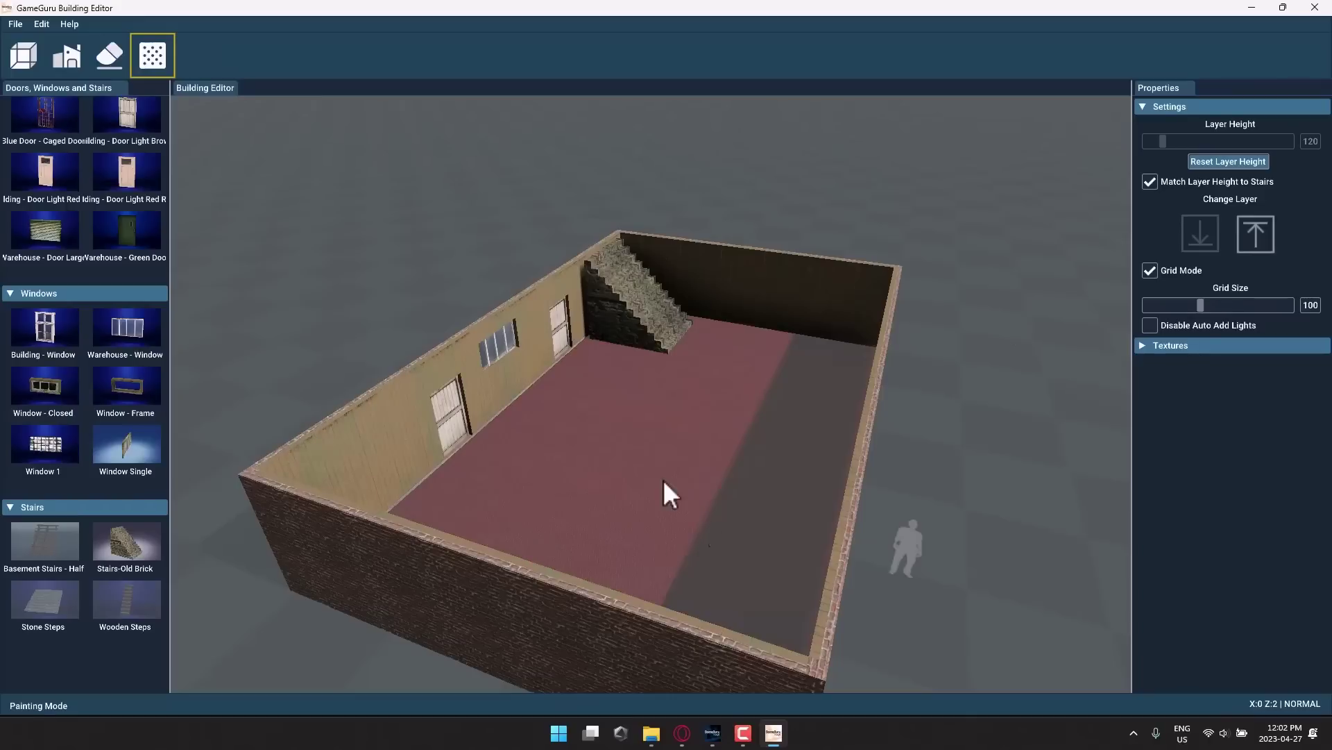
Cycle through the layer, new-room and edit-room modes, ending back in Paint Mode.
click(42, 24)
click(11, 53)
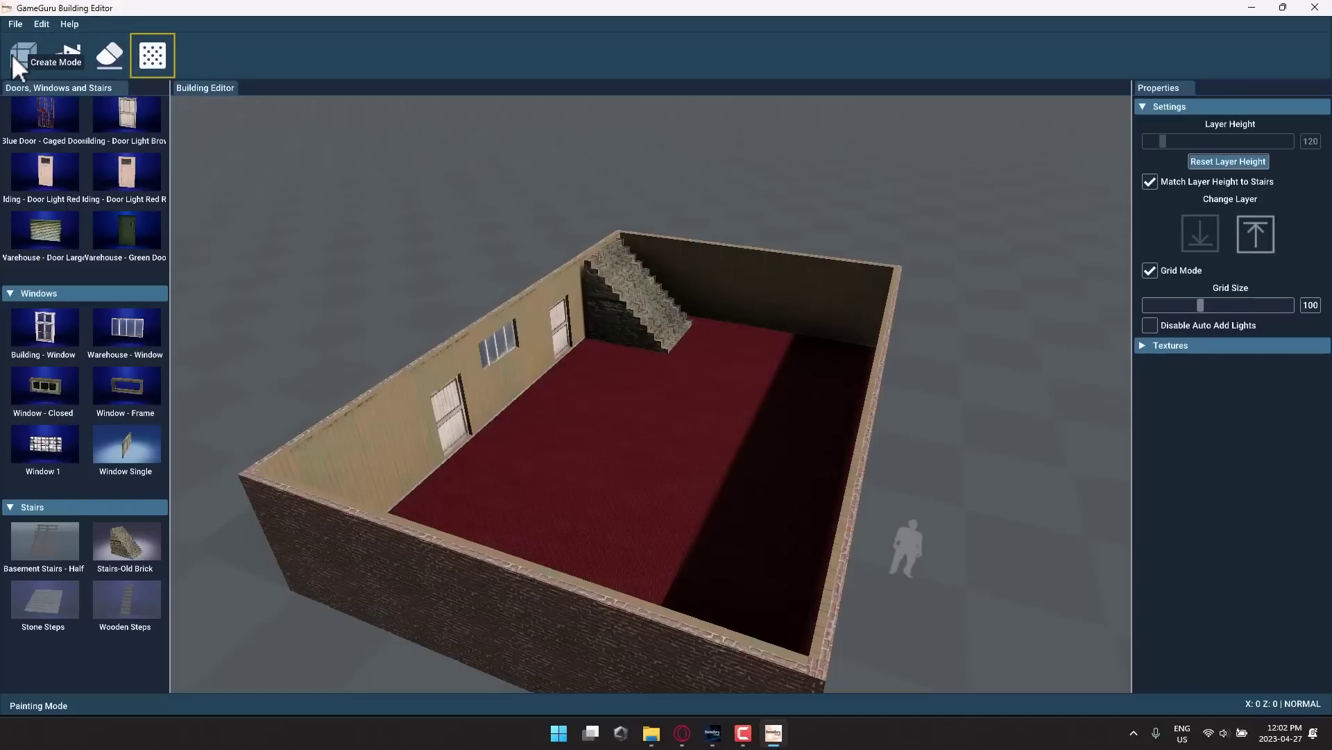
click(17, 57)
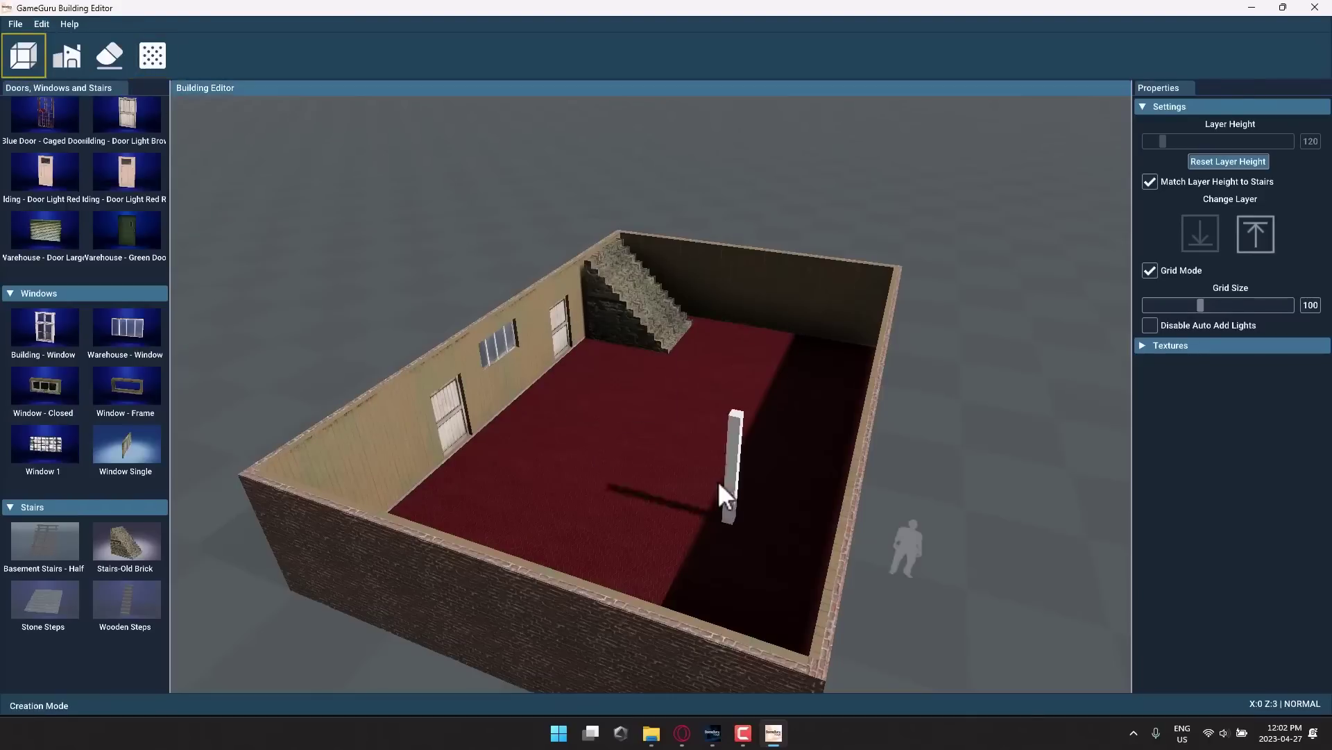
click(69, 69)
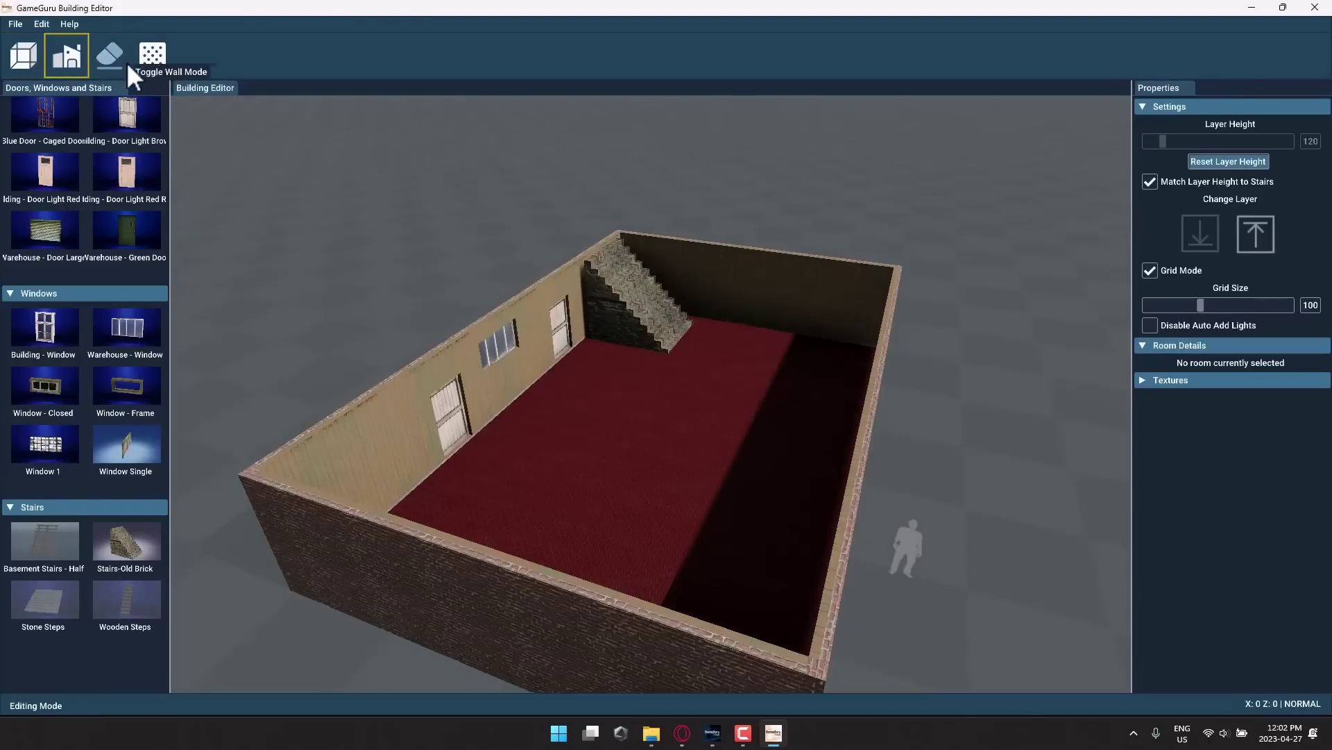
click(151, 58)
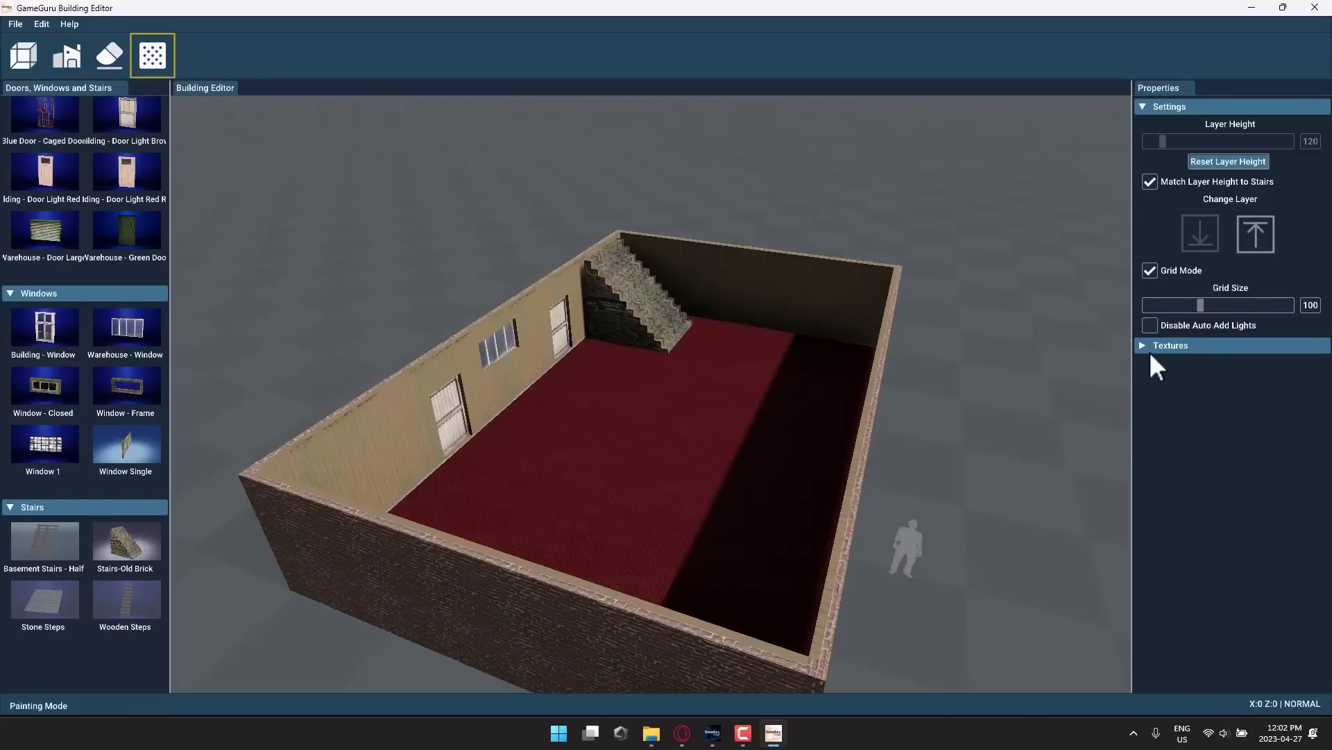
Paint the floor and back wall with the white tile texture, then close the Building Editor.
click(1155, 345)
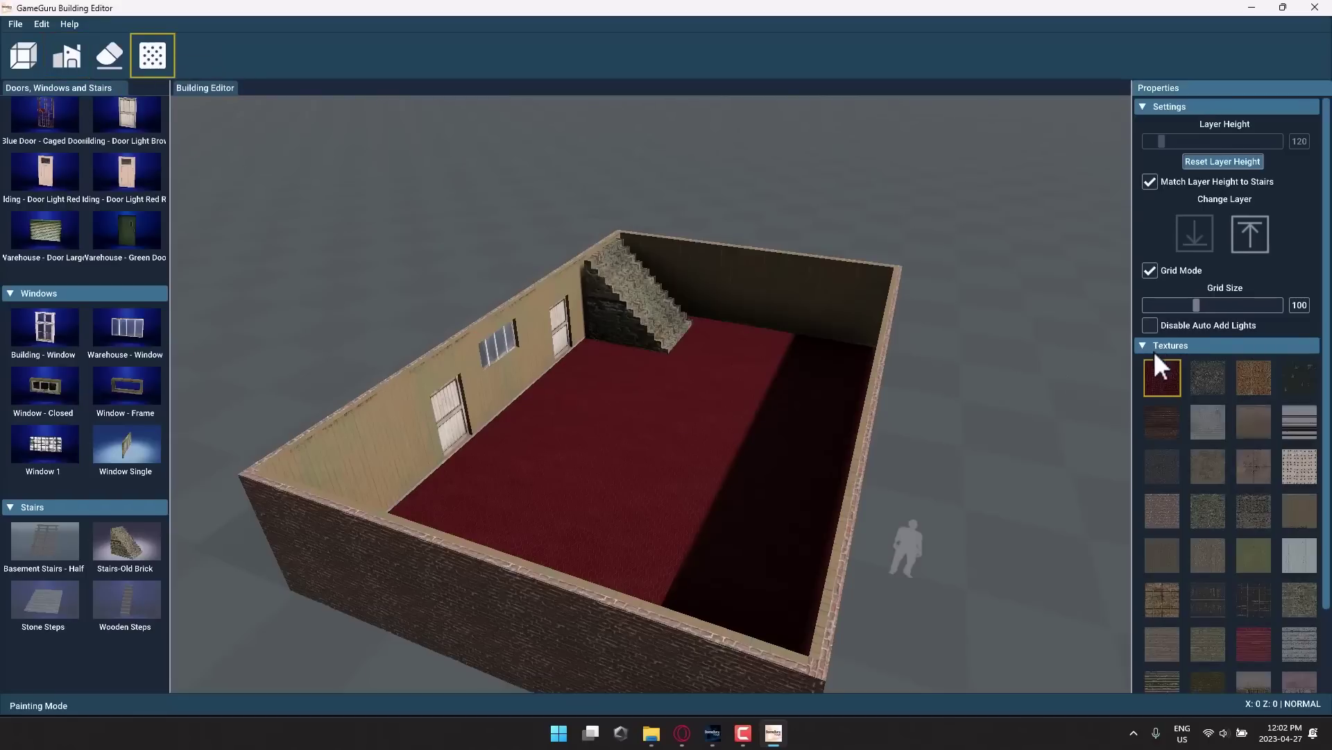
click(1297, 465)
click(611, 445)
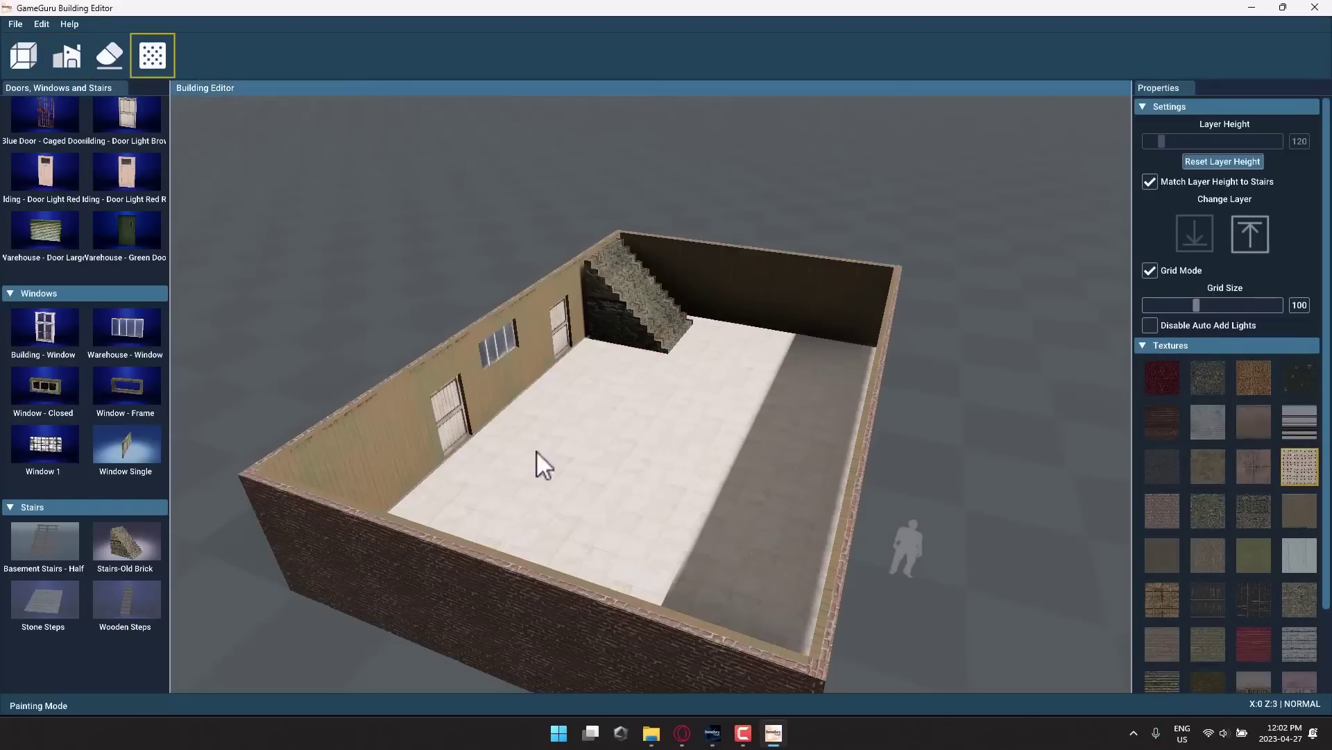
click(737, 278)
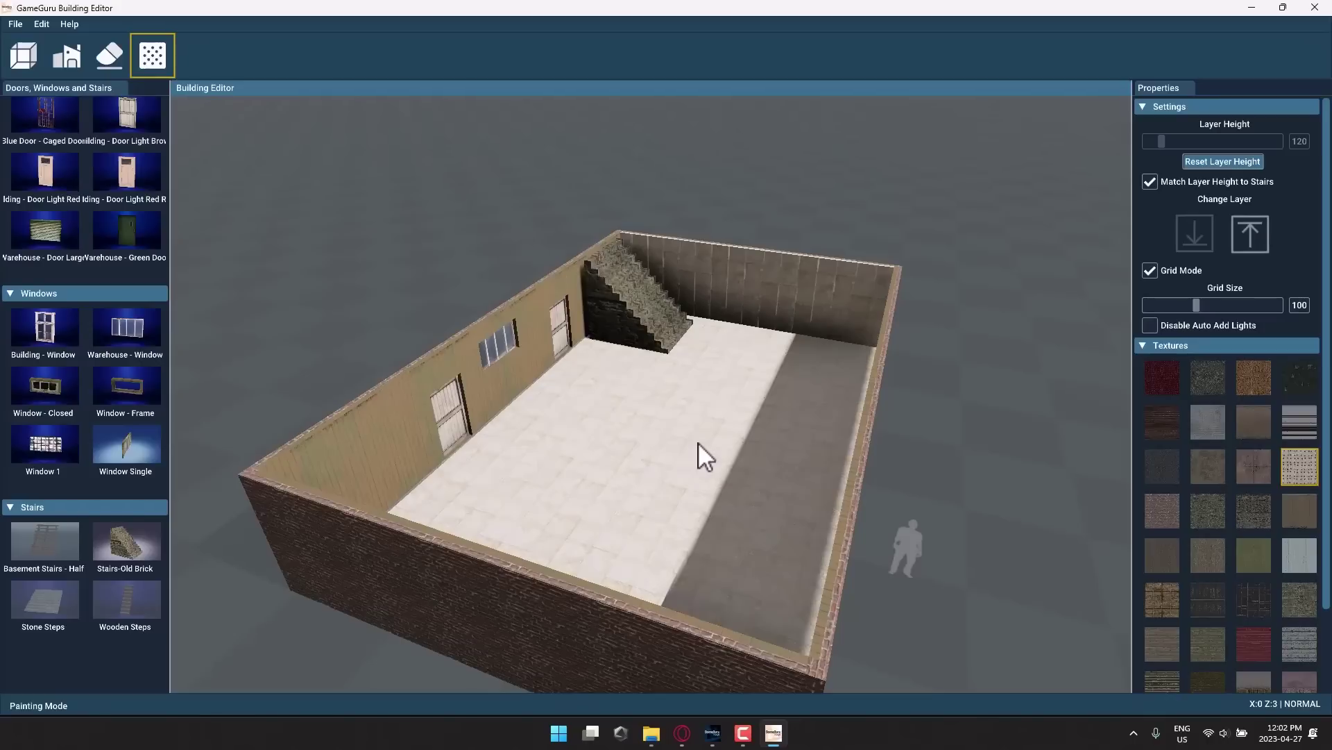
key(alt+e)
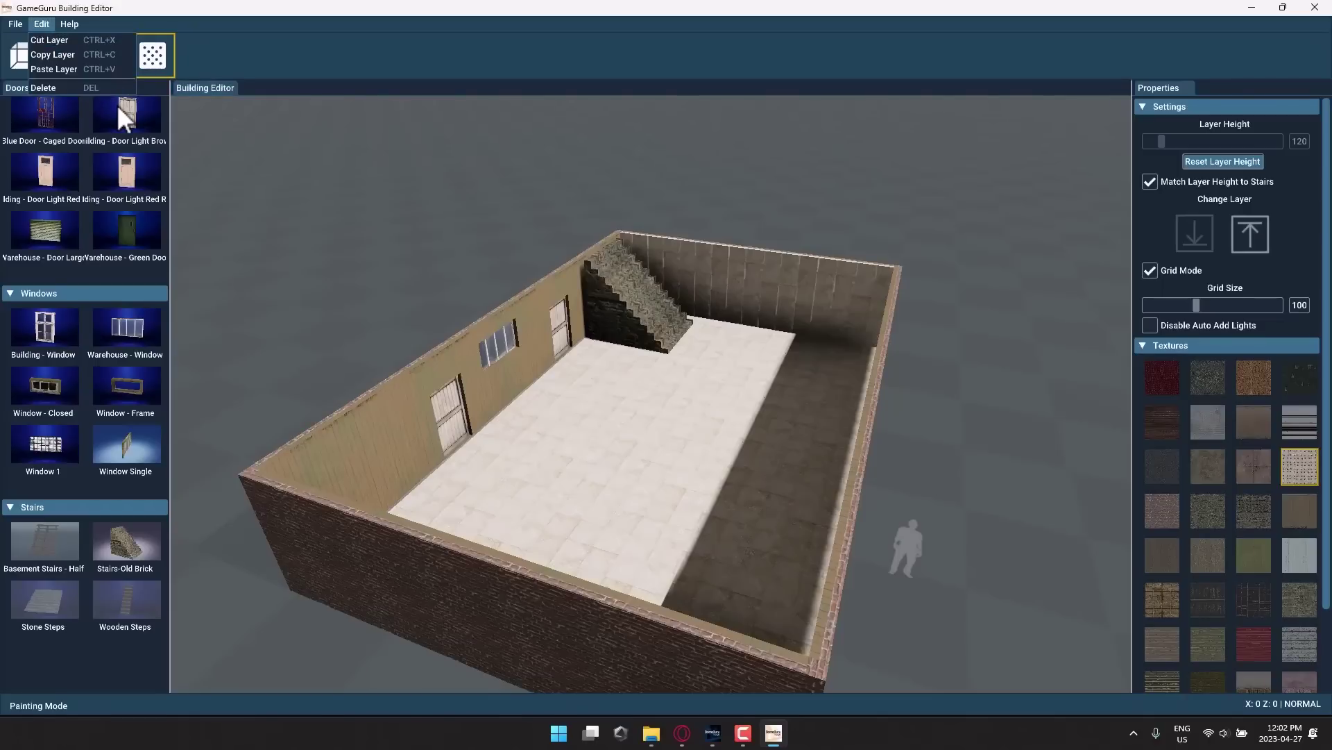
mouse_move(23, 23)
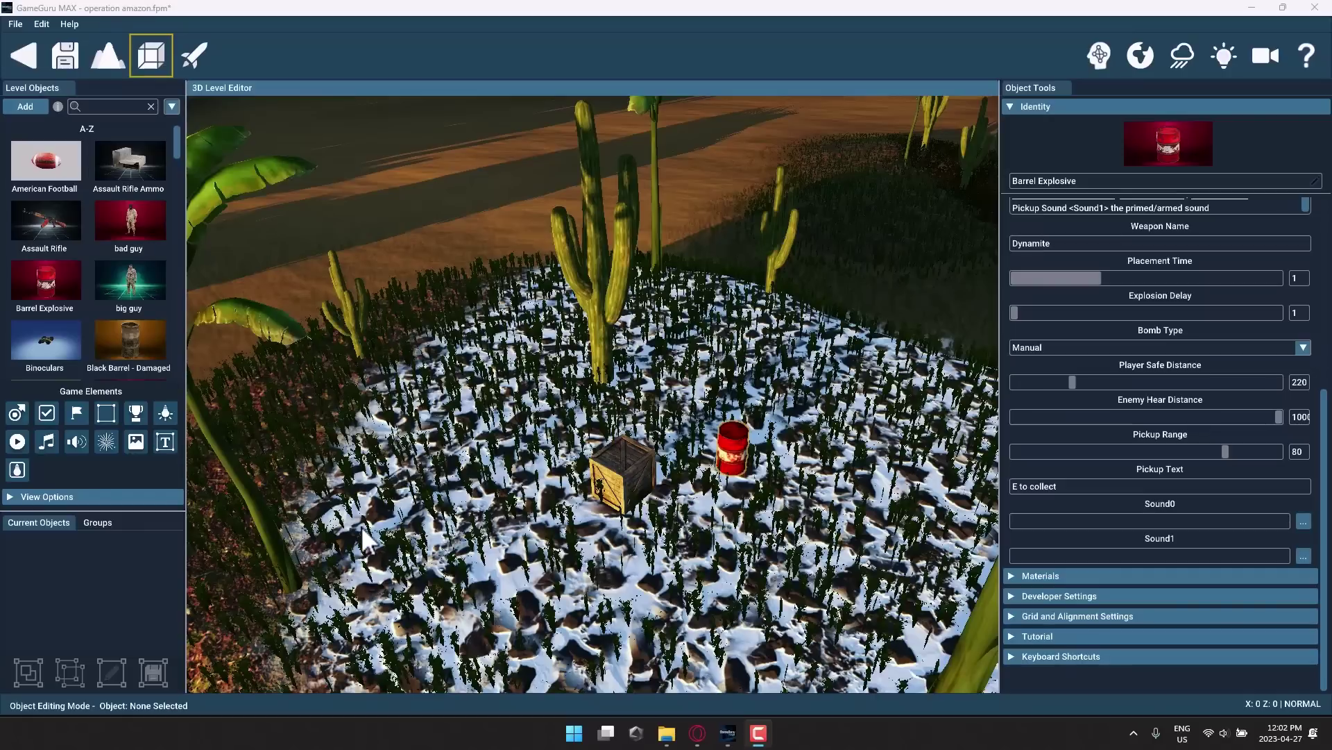
Launch the Character Creator and look through its animation settings and head gear options.
click(41, 23)
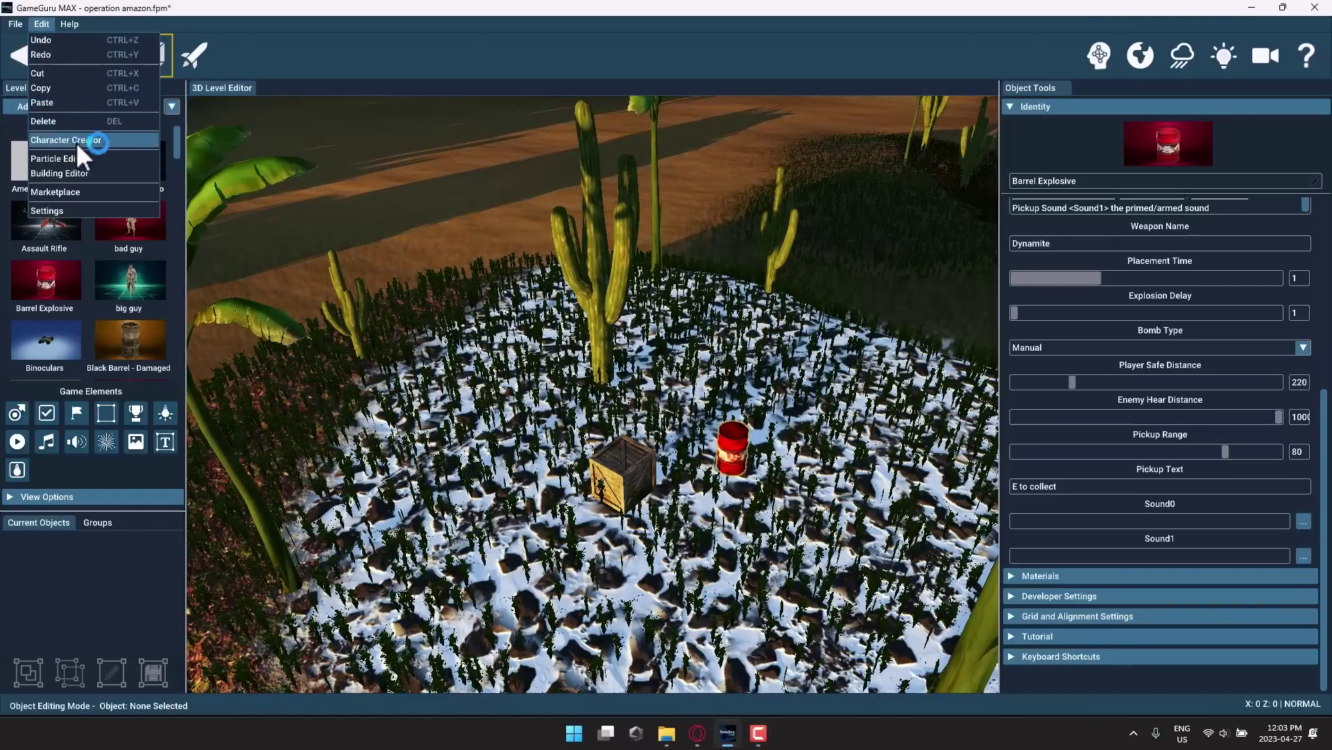
click(97, 141)
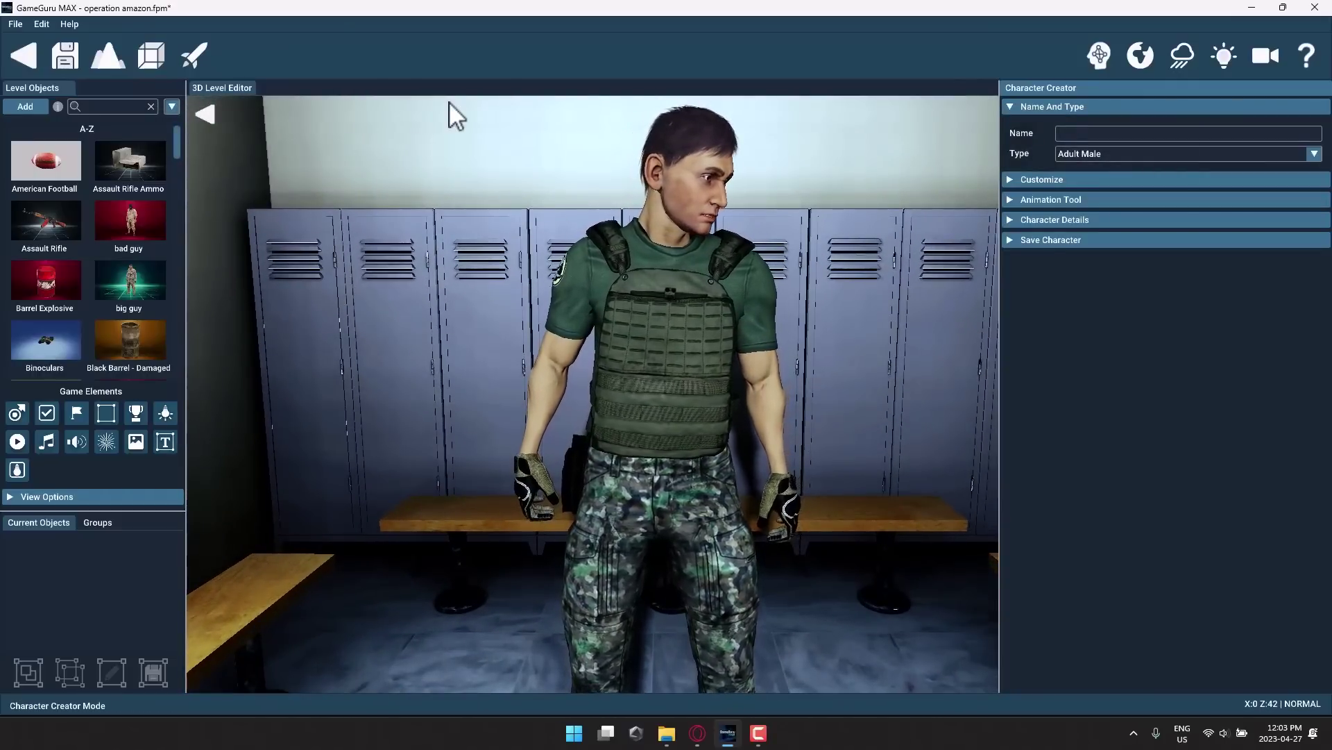
click(1045, 198)
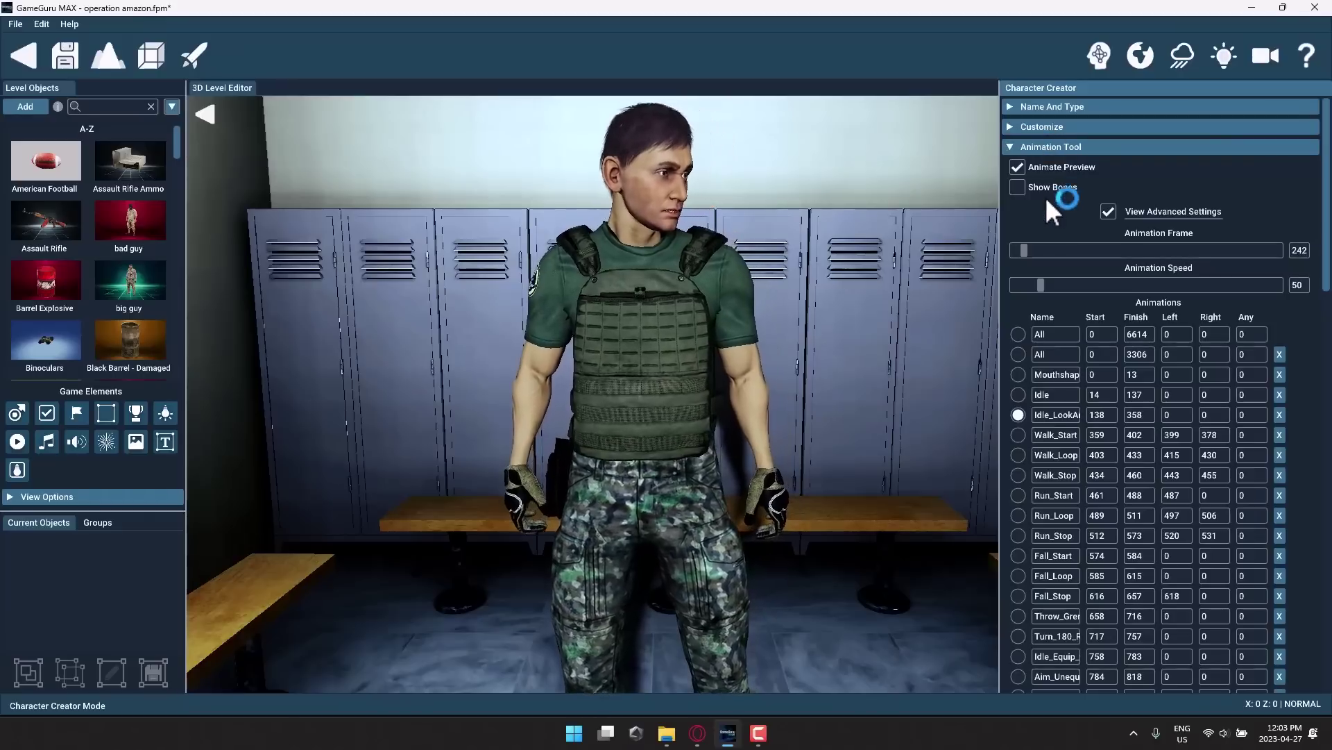
click(1019, 129)
click(1049, 126)
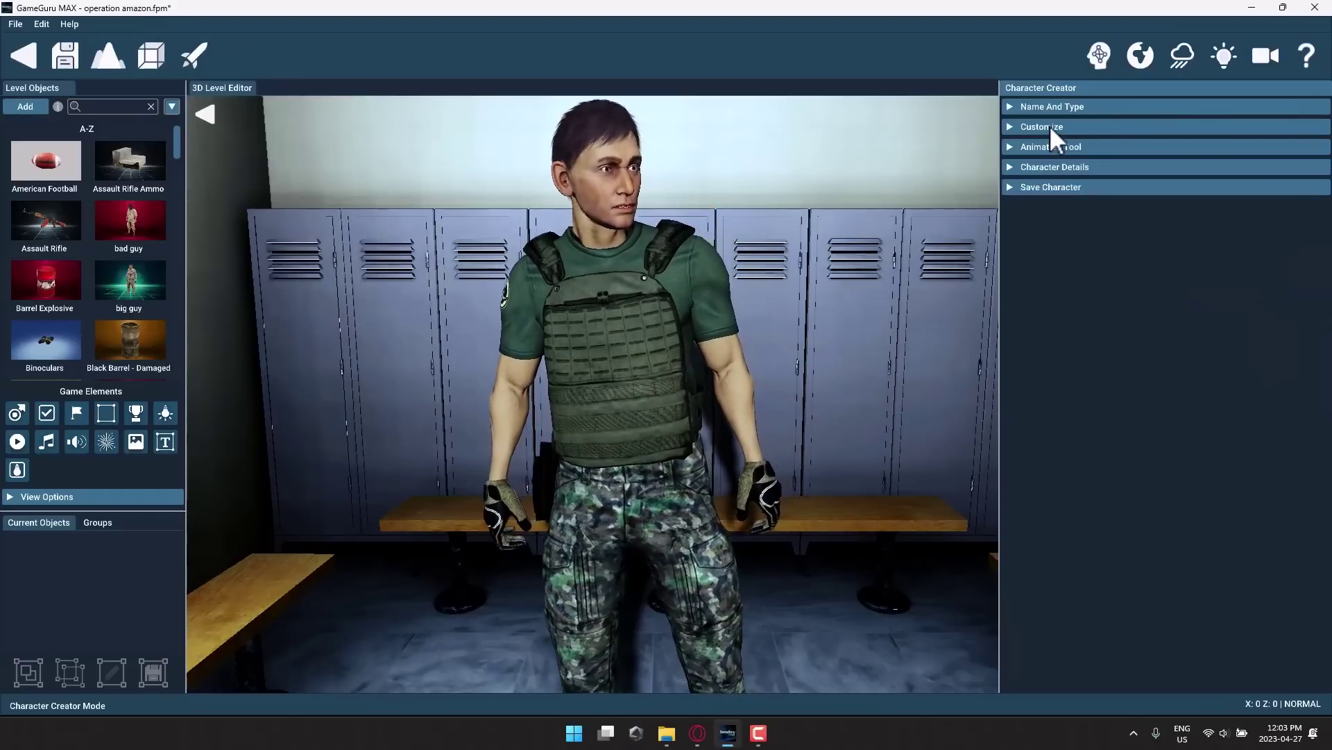
click(1049, 125)
click(1285, 152)
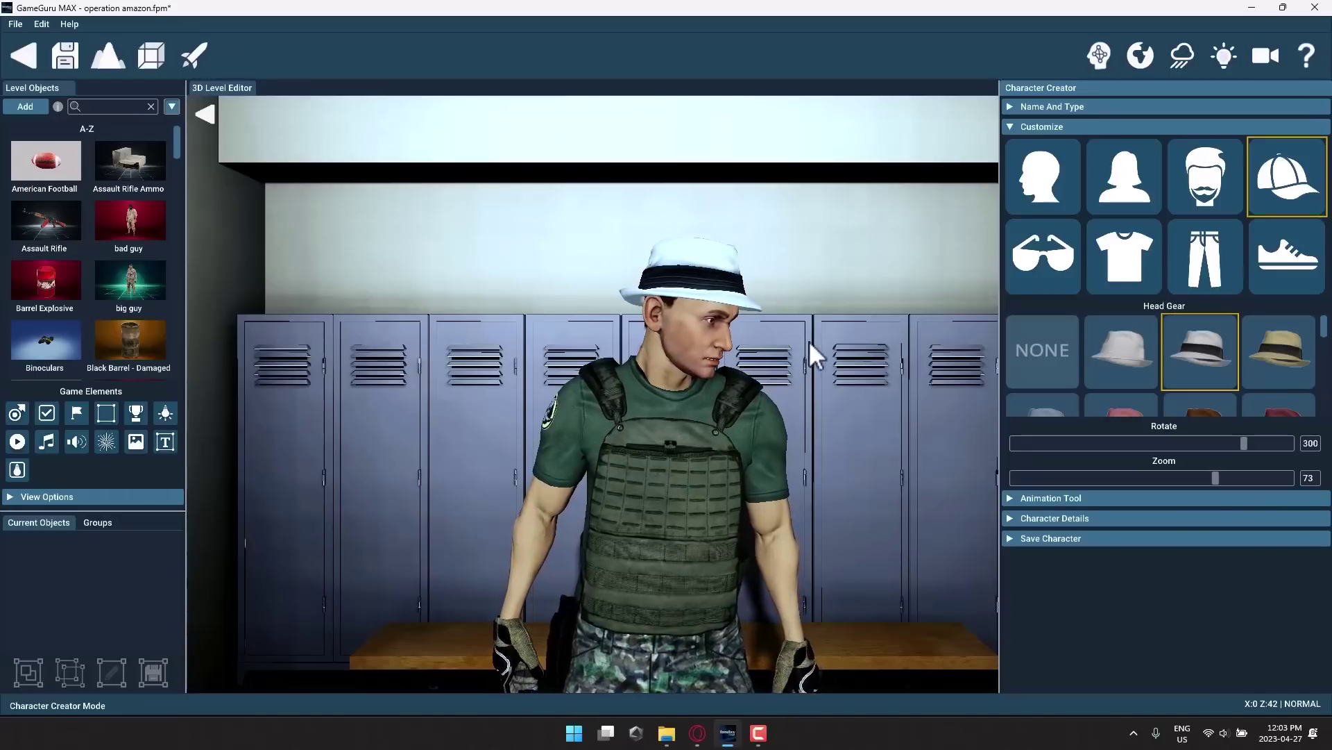
Change the character's legs to Jeans Light Blue.
scroll(1249, 347, down, 3)
mouse_move(1259, 357)
scroll(1259, 356, down, 5)
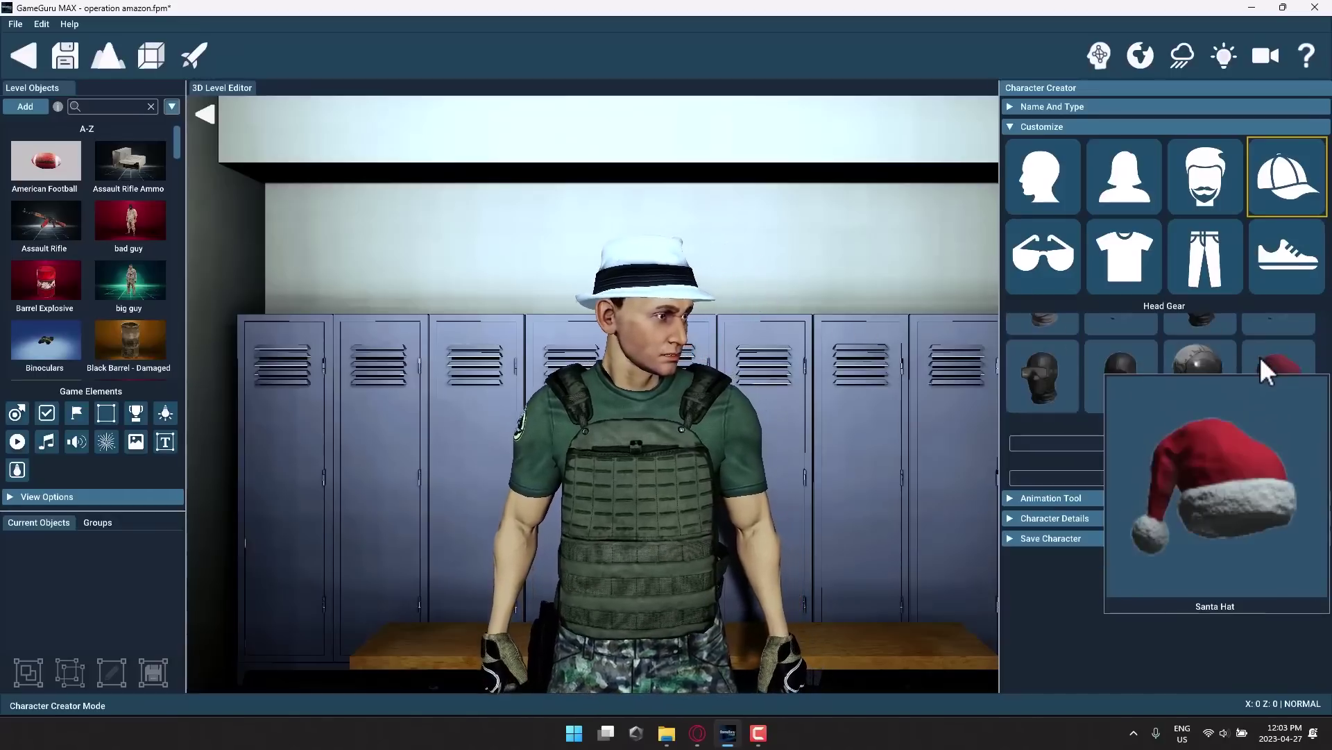
click(1209, 267)
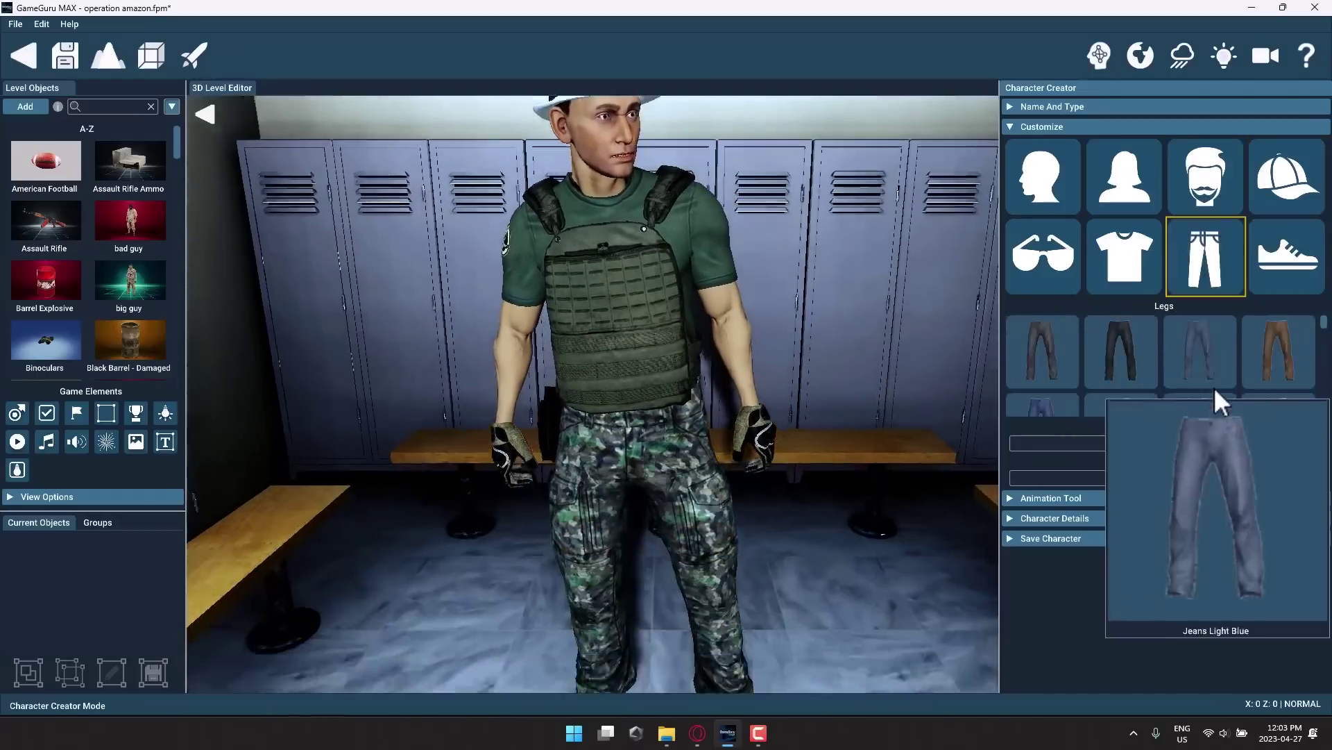
click(1202, 358)
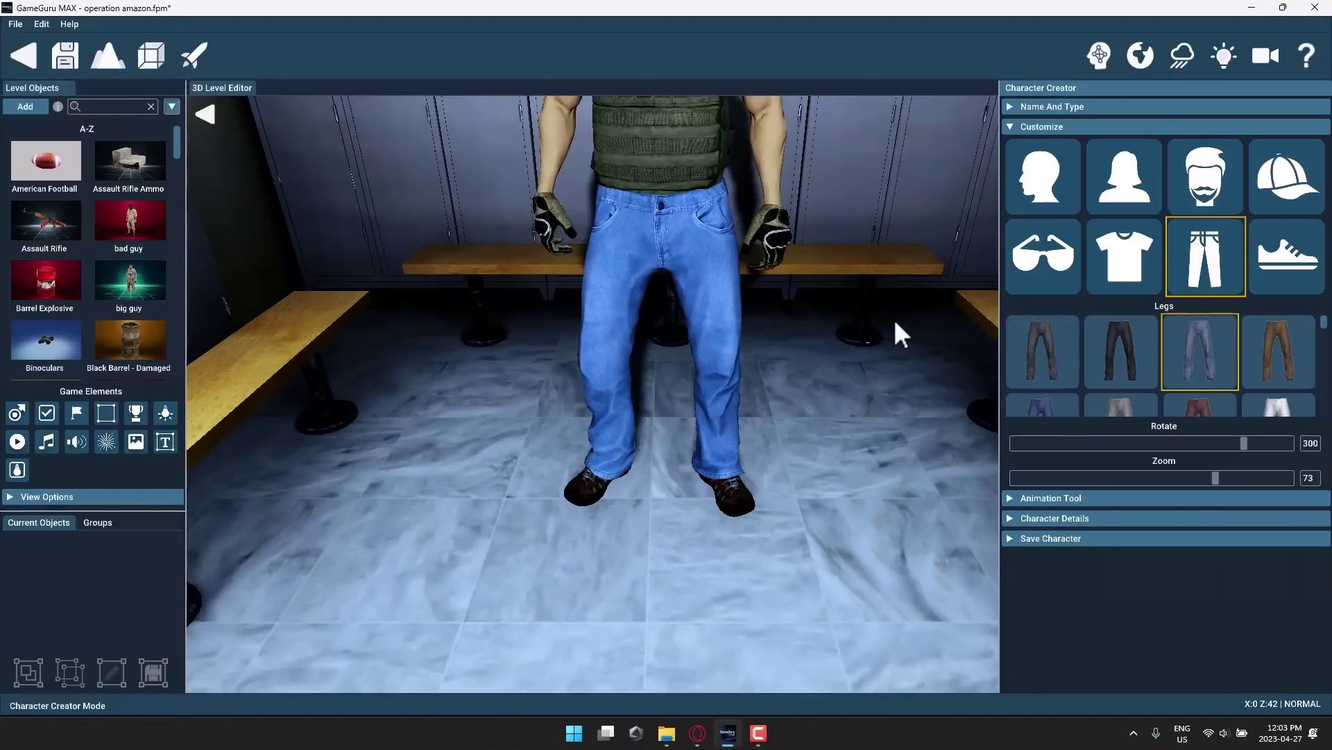
scroll(894, 319, up, 1)
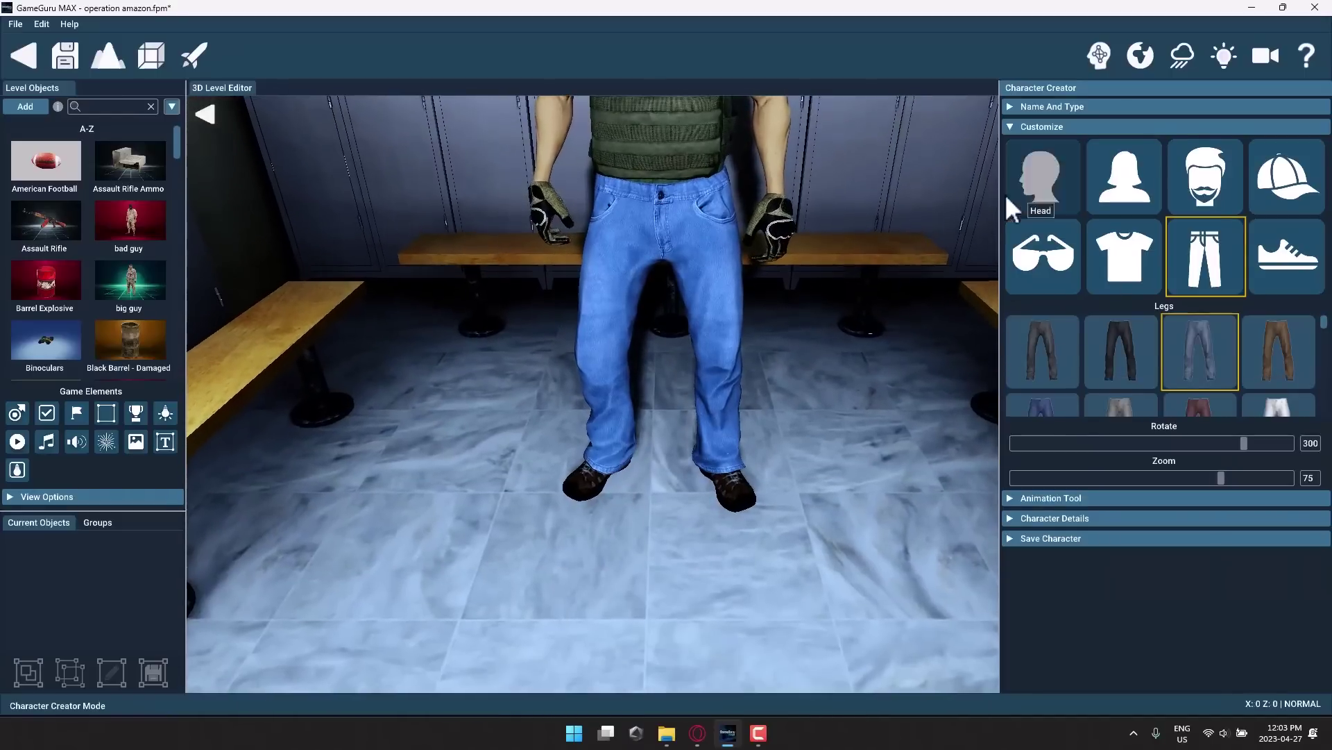
Review the Animation Tool, Character Details and Save Character sections.
click(1062, 499)
scroll(1094, 366, down, 20)
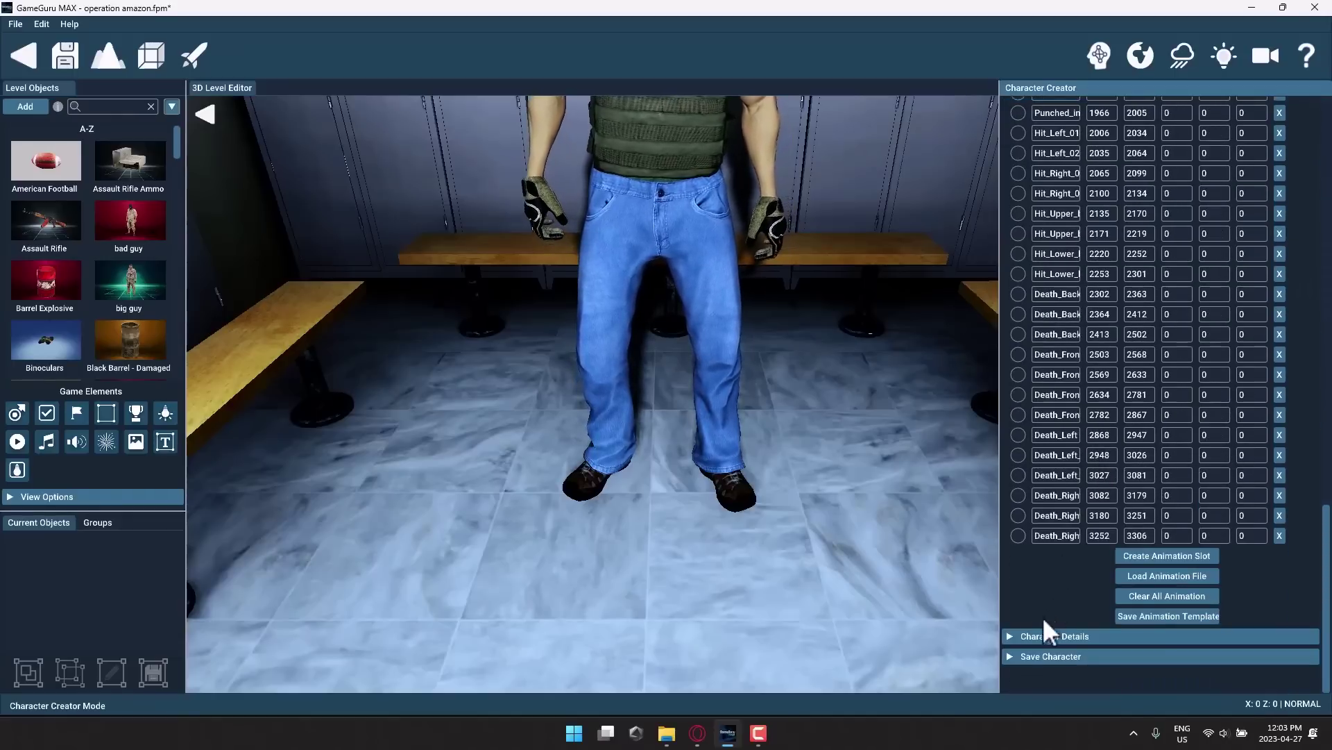
click(1045, 635)
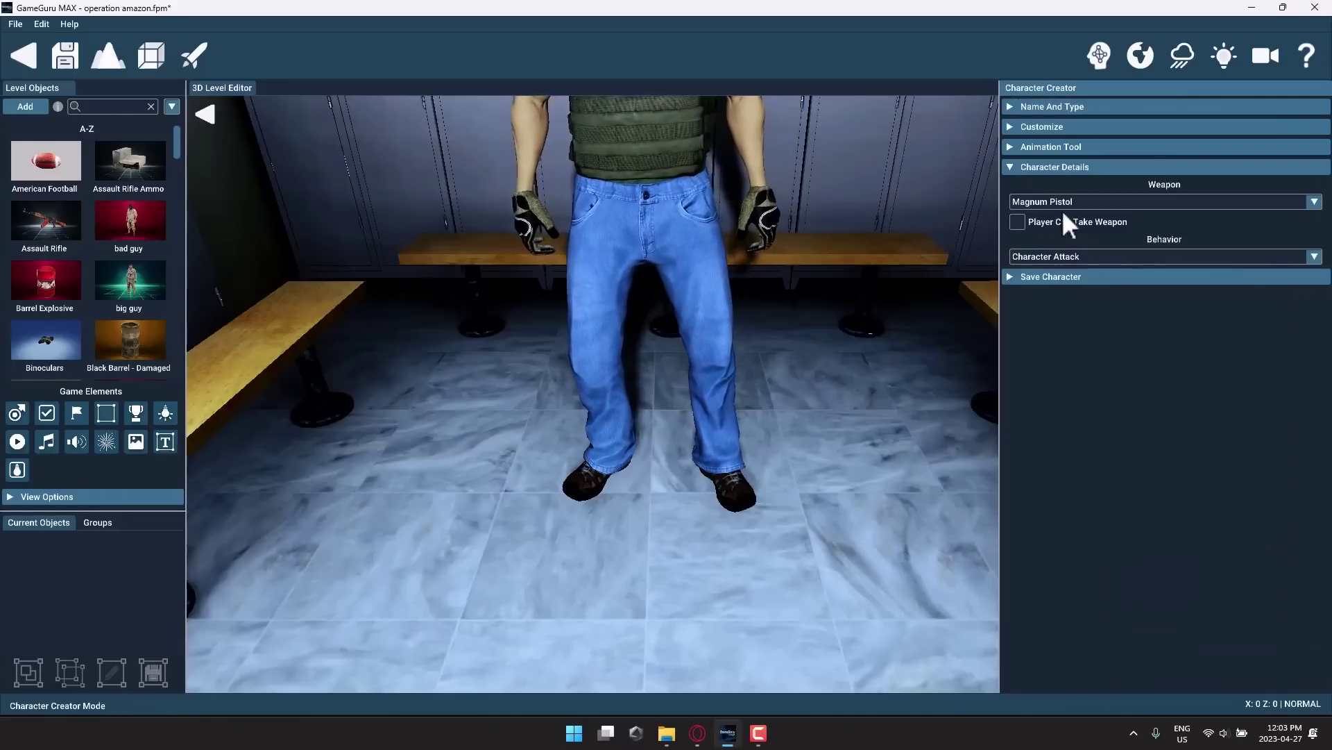
click(1054, 277)
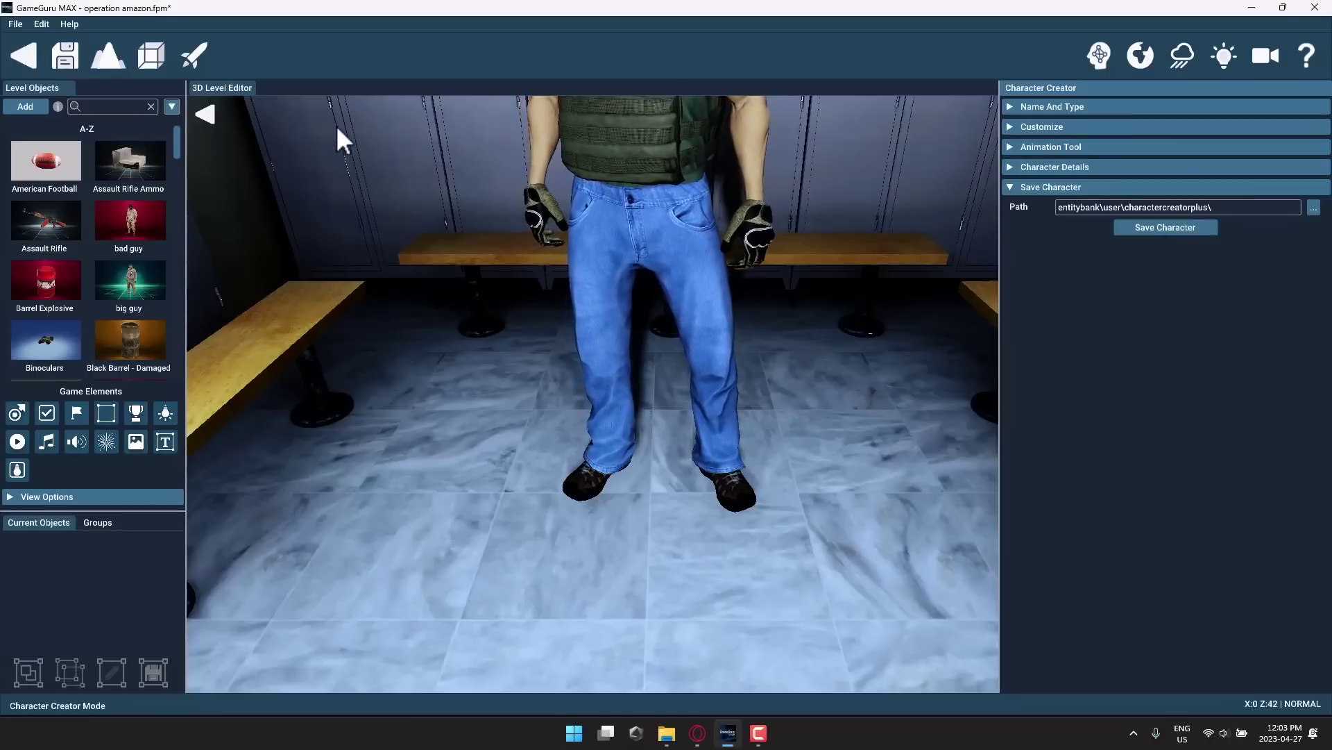
click(17, 25)
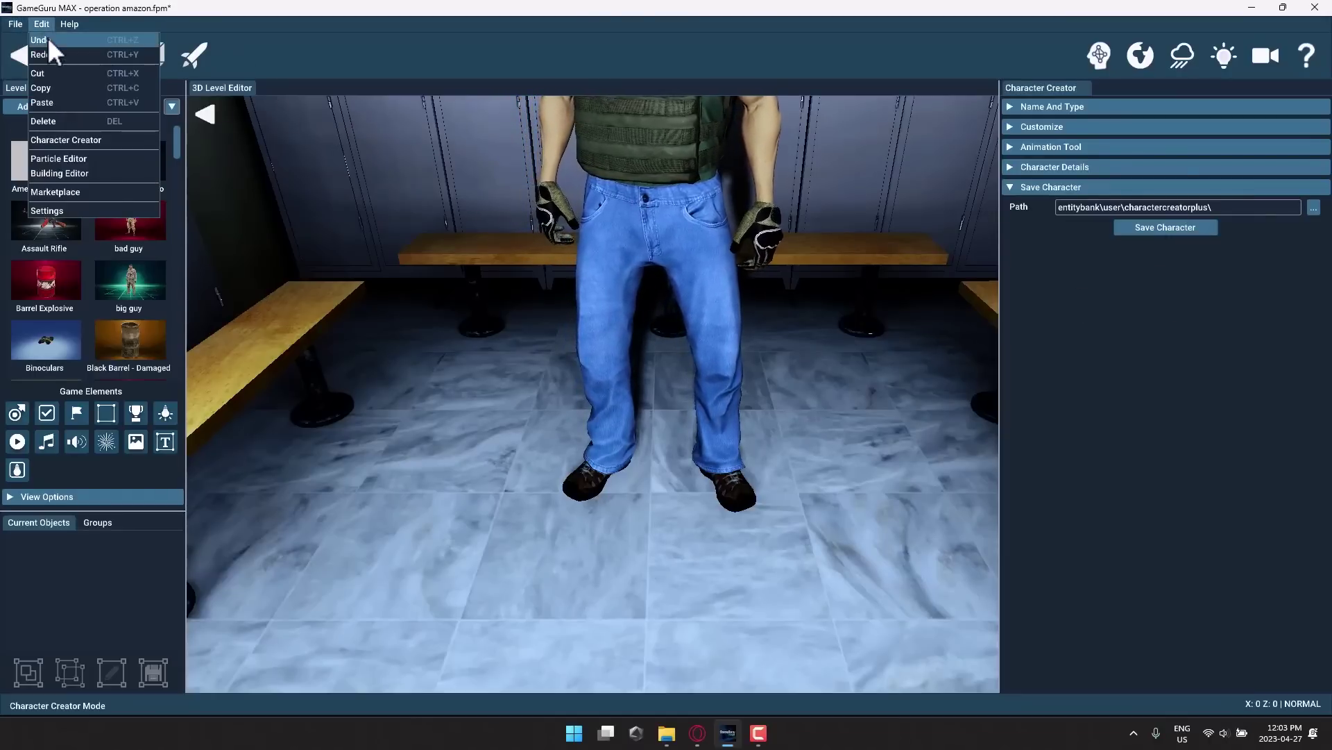
Go Back to Storyboard Editor and answer No to saving changes.
click(58, 74)
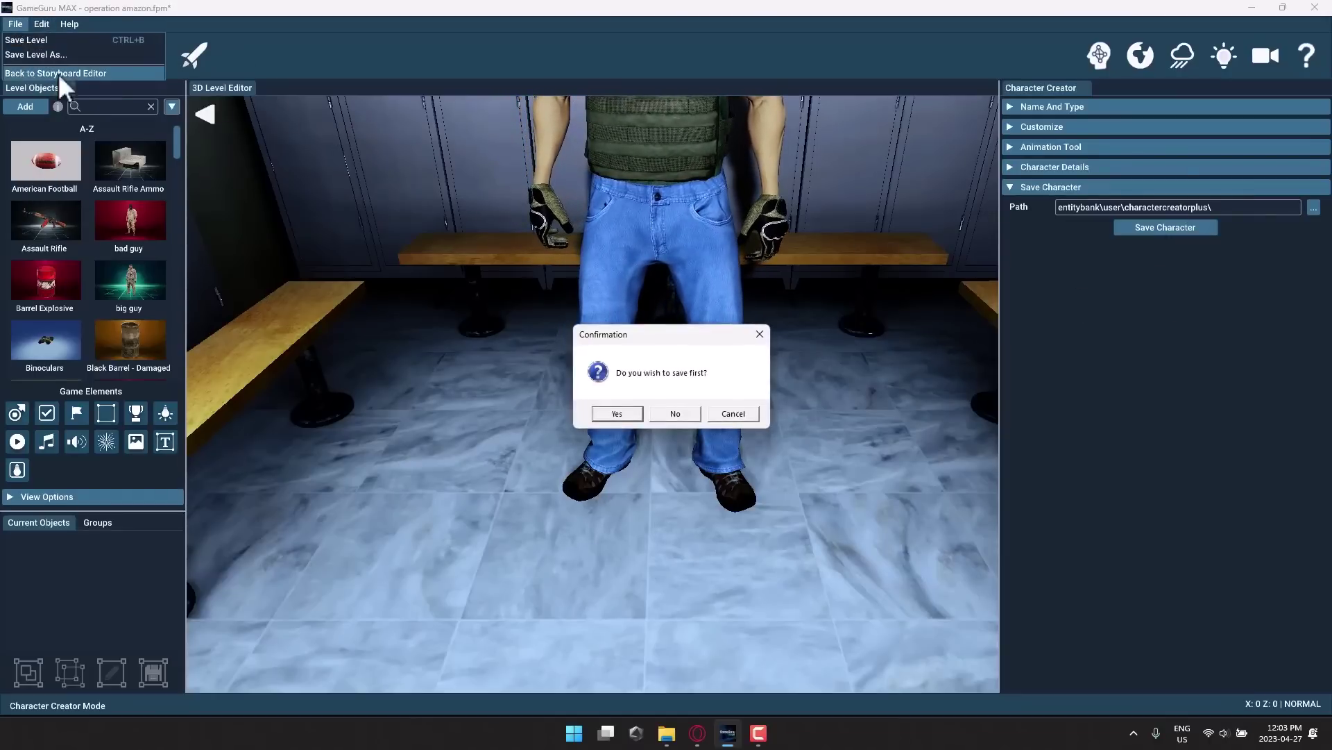
click(679, 413)
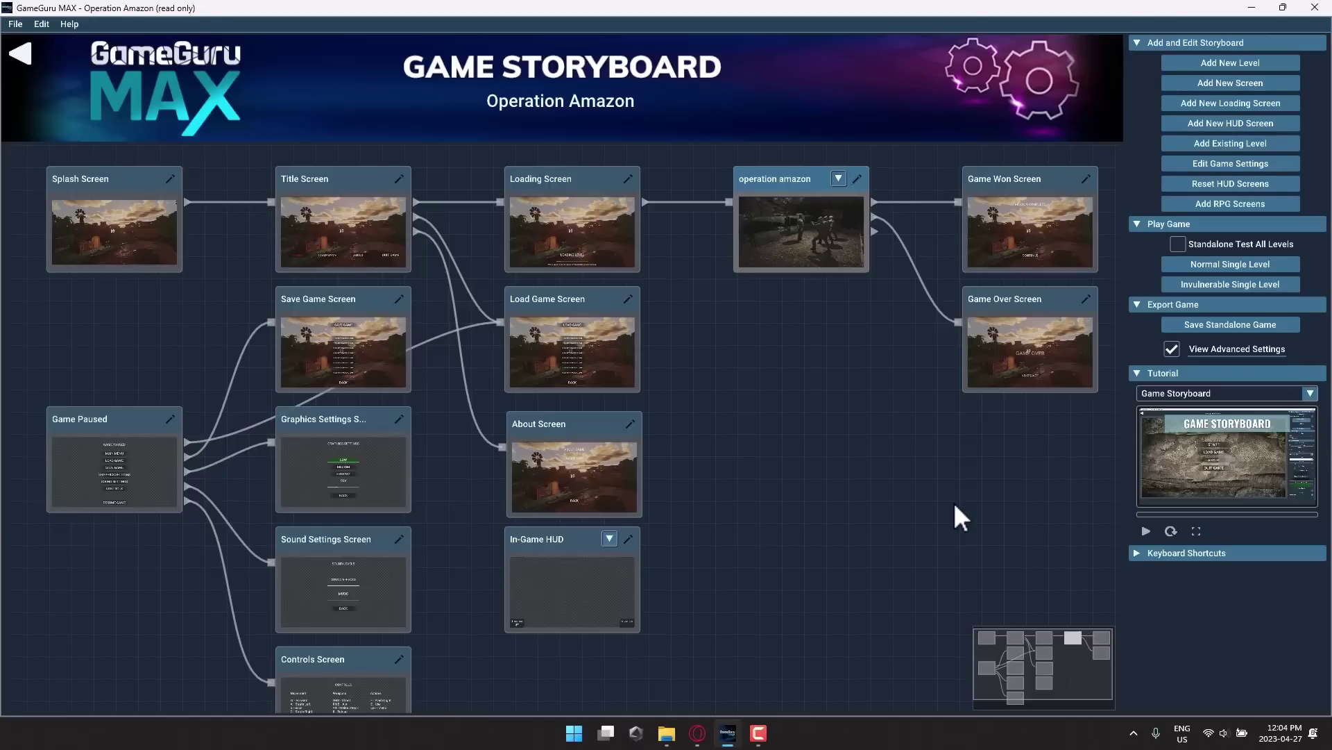
In the GameGuru MAX install folder, open Guides, peek into User Manual, then open Characters.
click(666, 732)
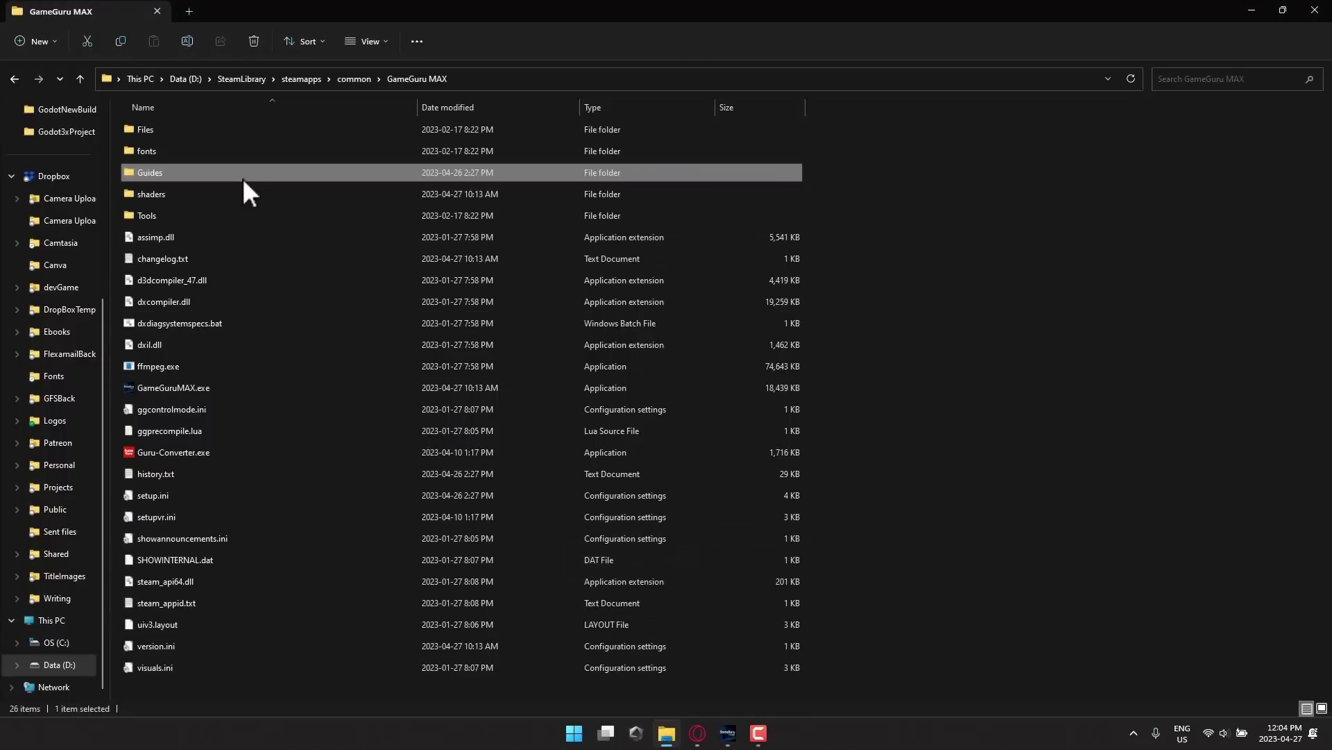
double_click(157, 173)
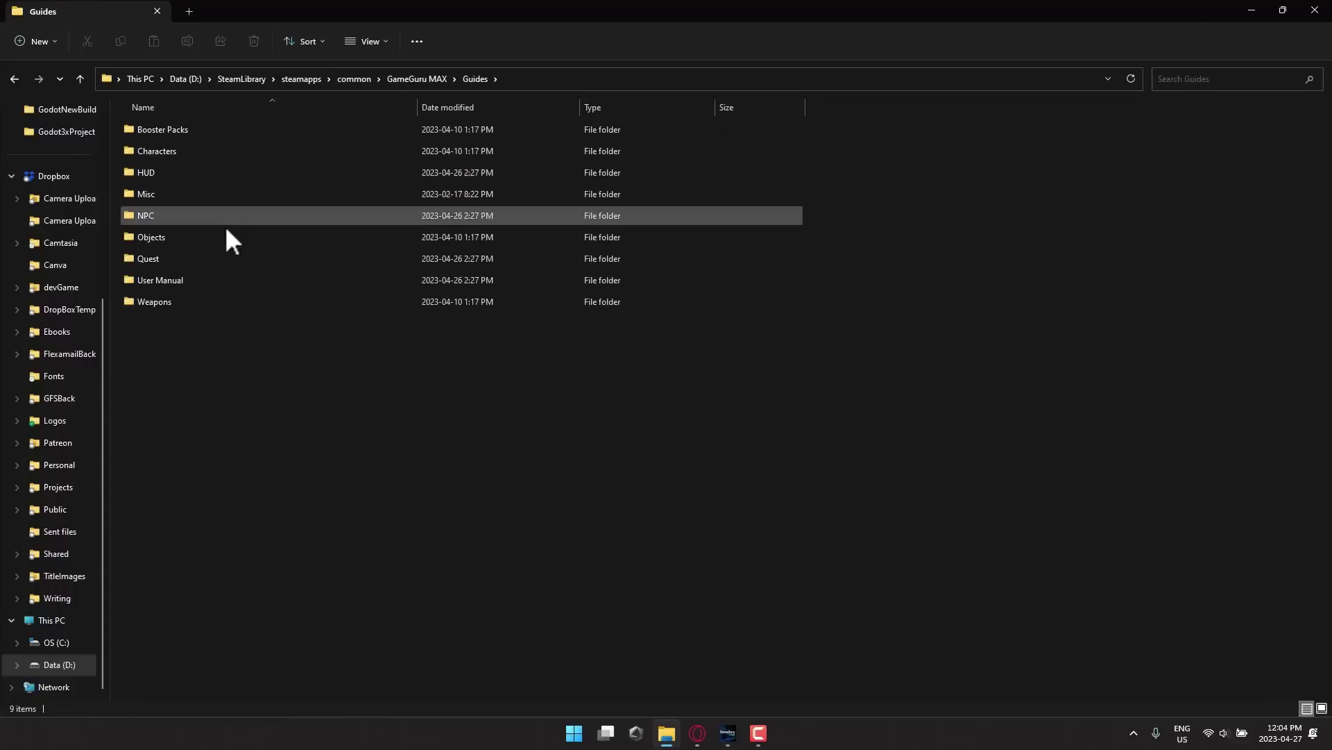
double_click(204, 285)
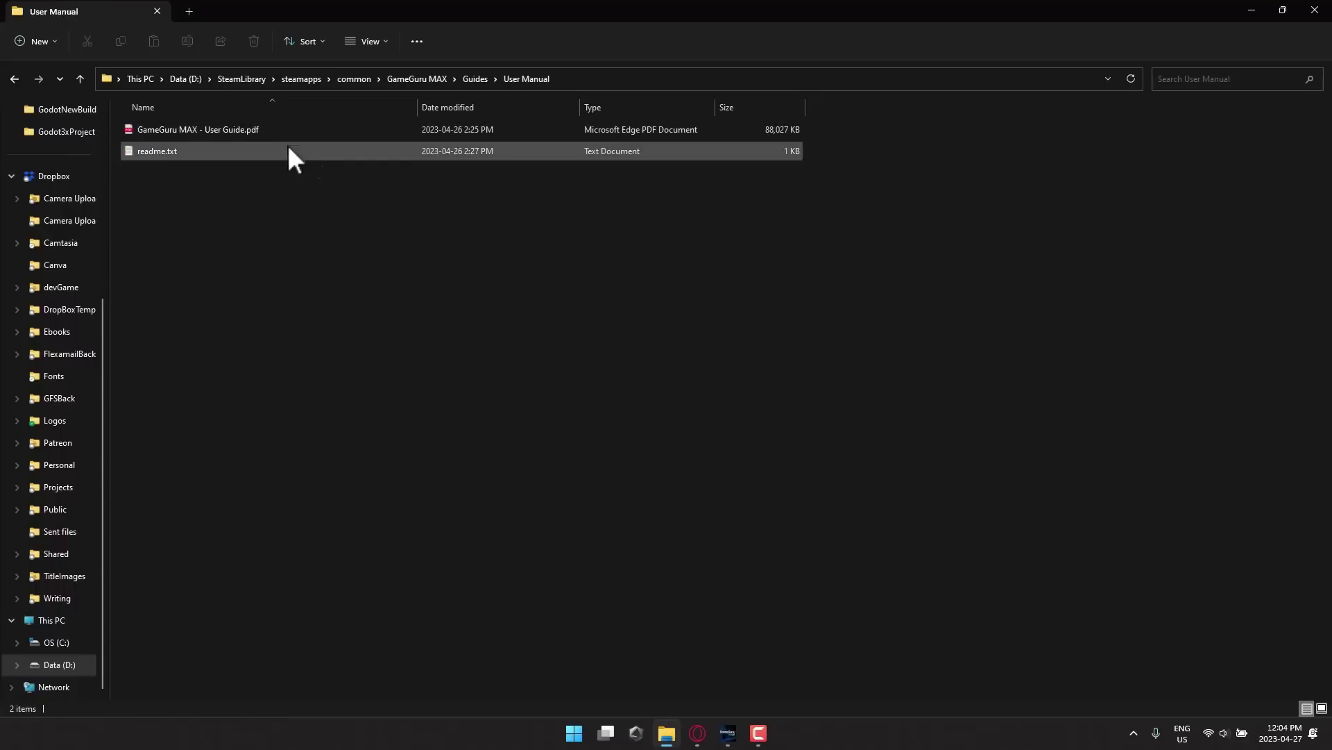
key(alt+Left)
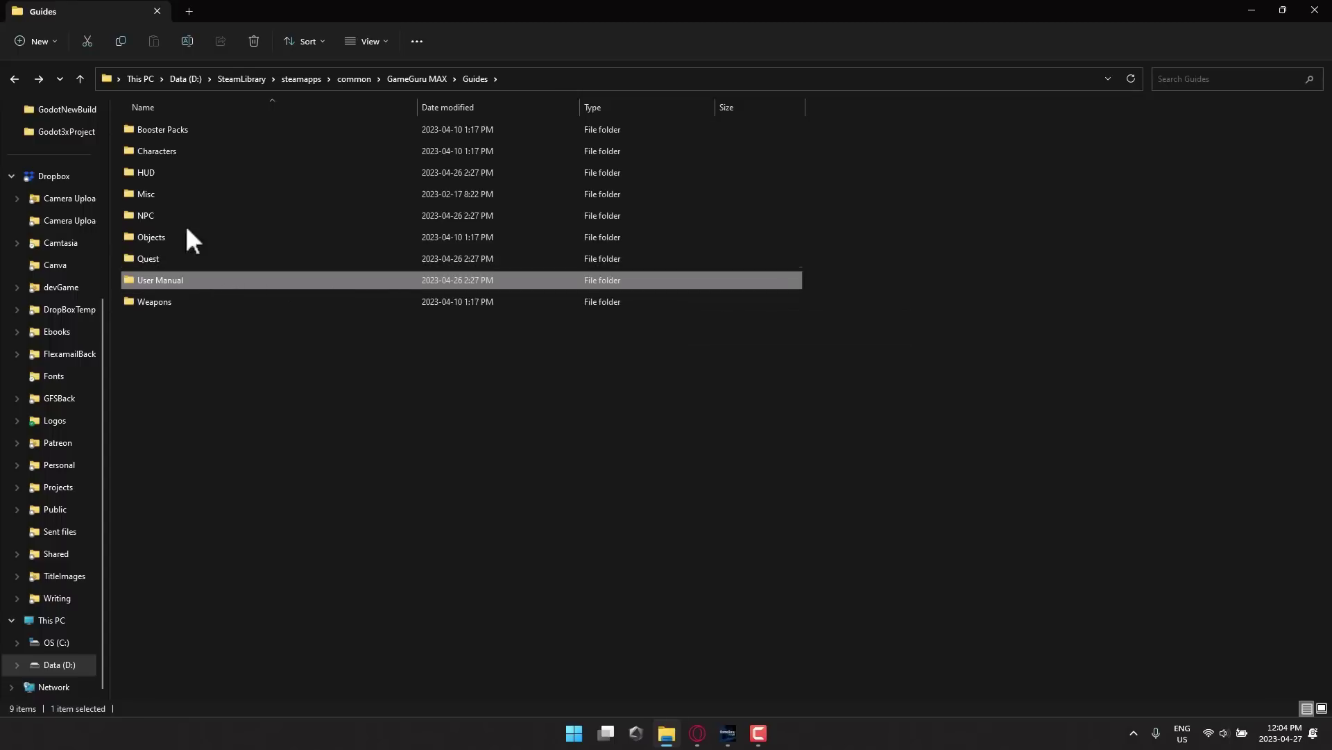
double_click(185, 154)
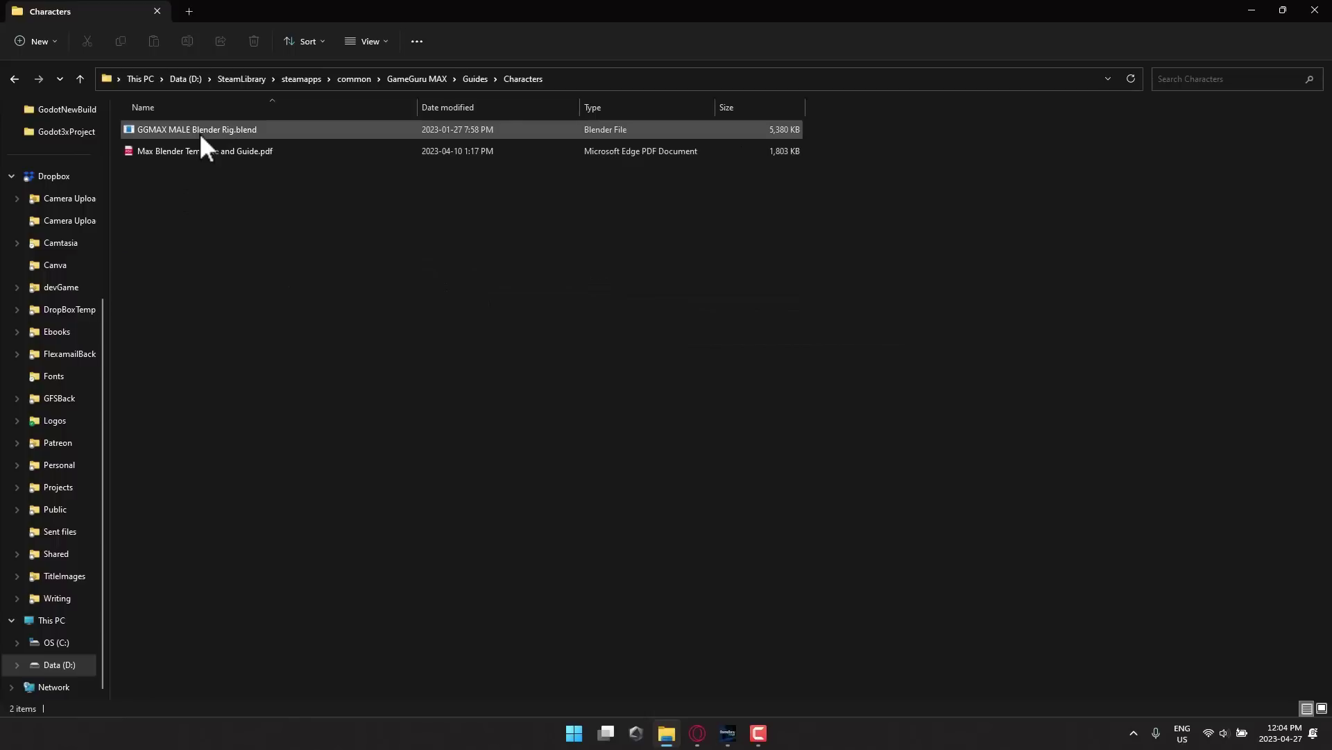
double_click(211, 132)
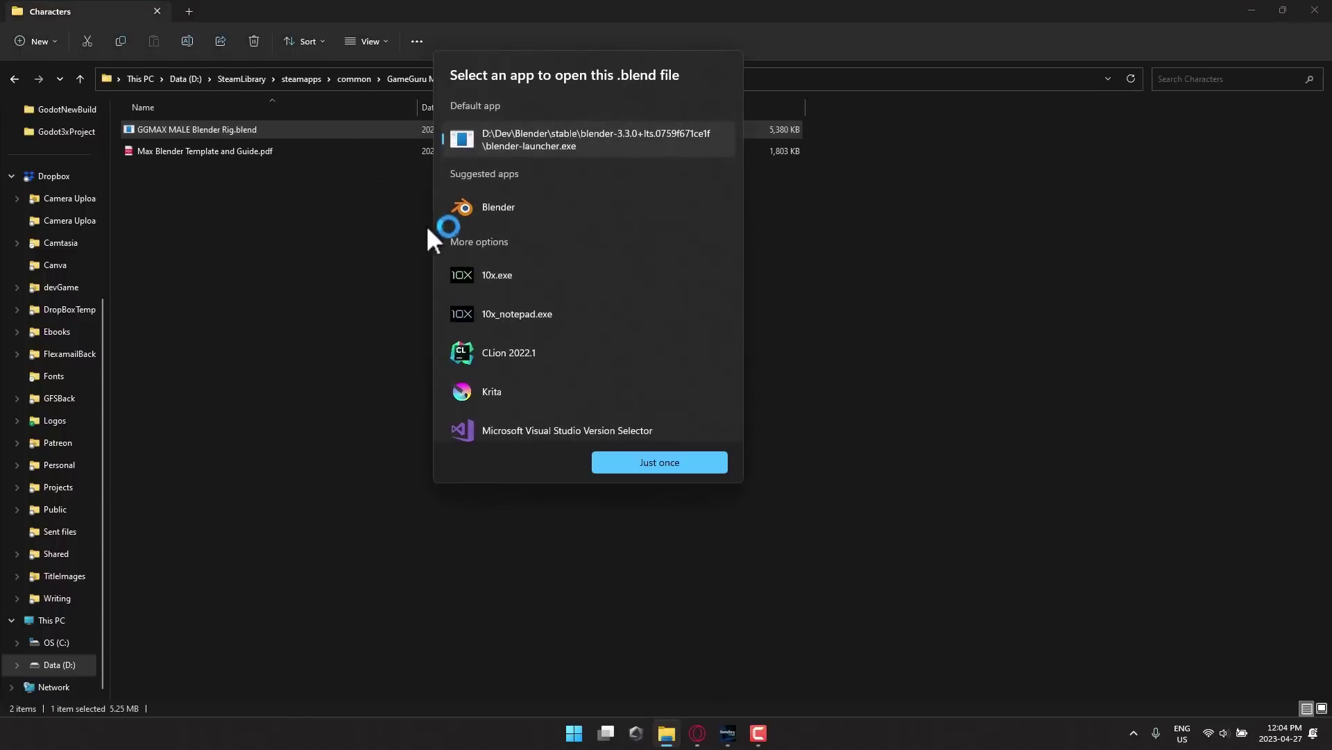
double_click(494, 202)
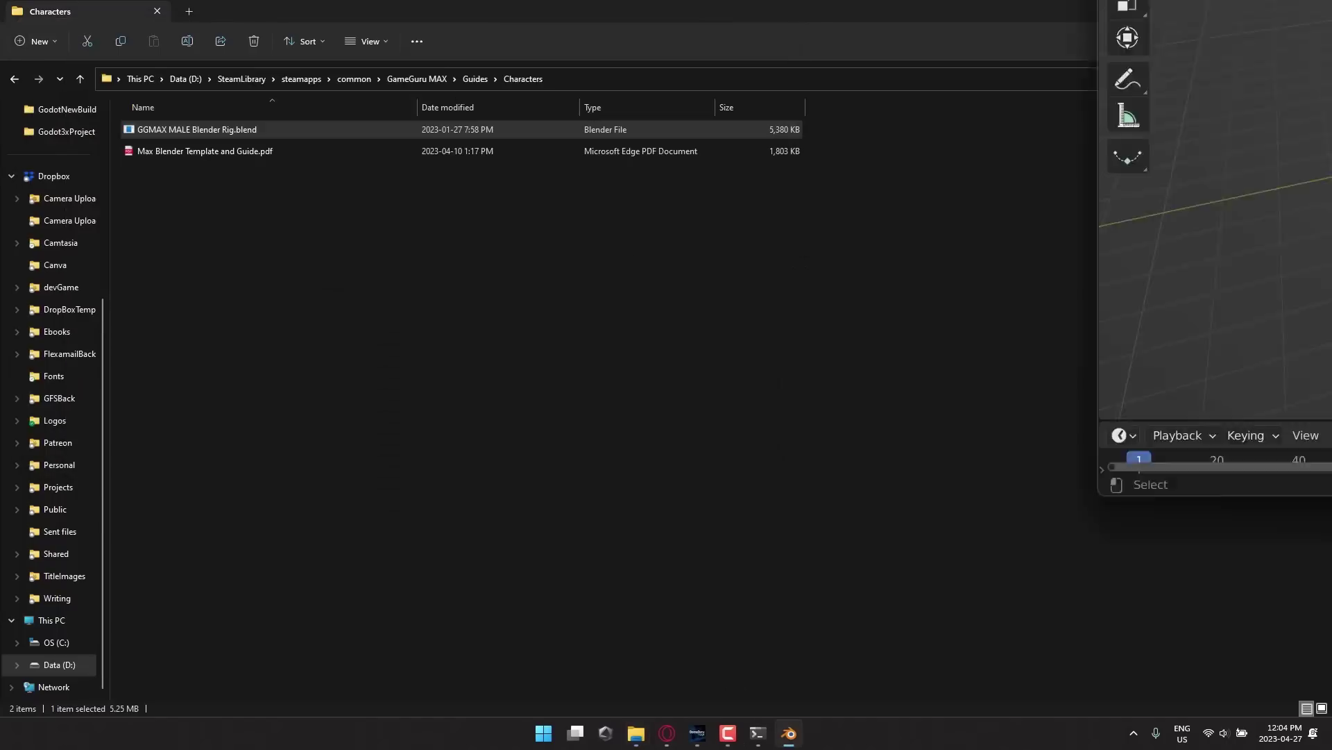
scroll(513, 350, up, 4)
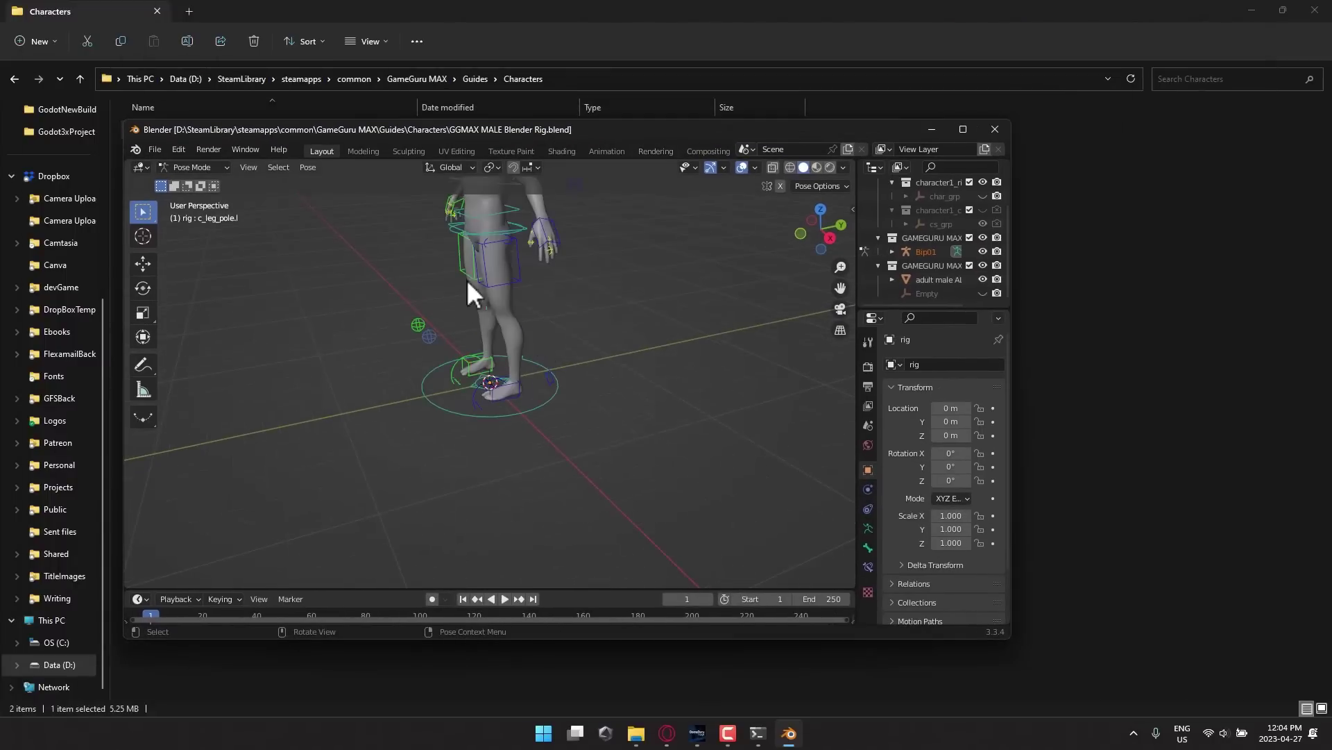
middle_drag(595, 320, 649, 284)
click(994, 128)
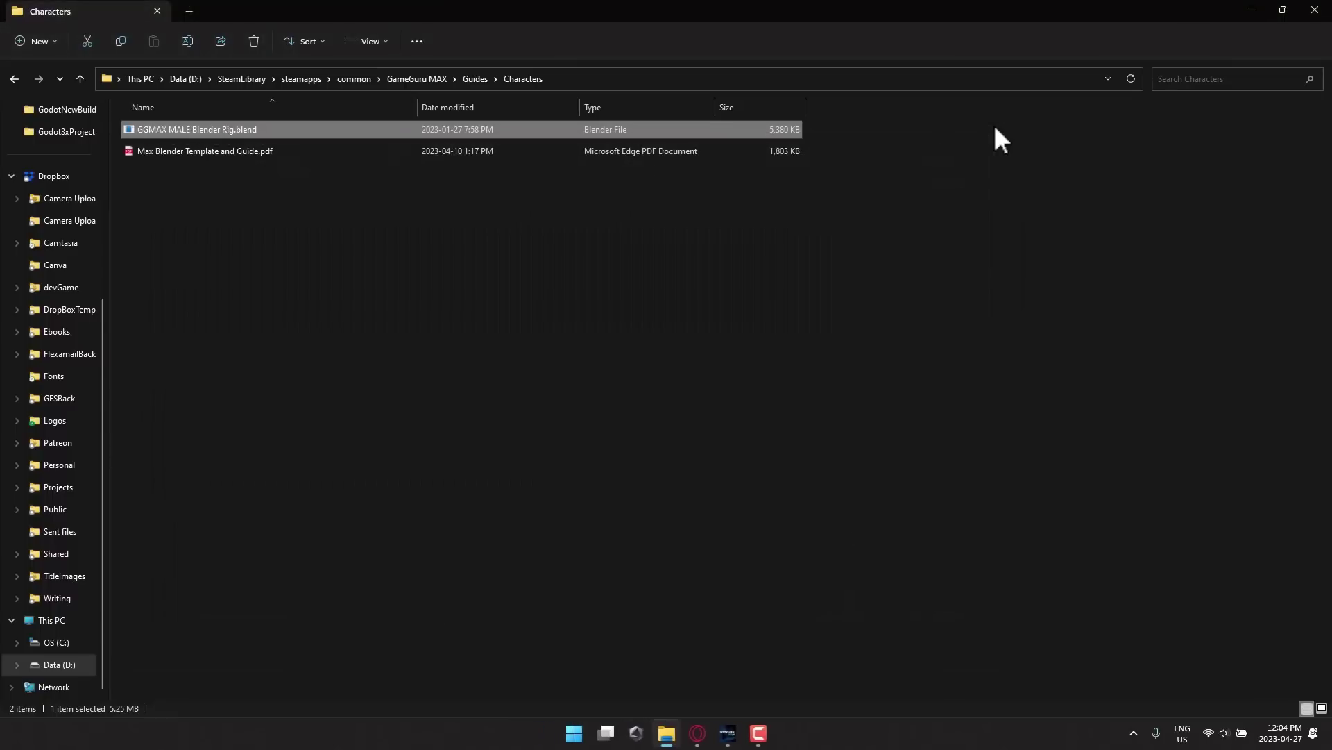
double_click(190, 152)
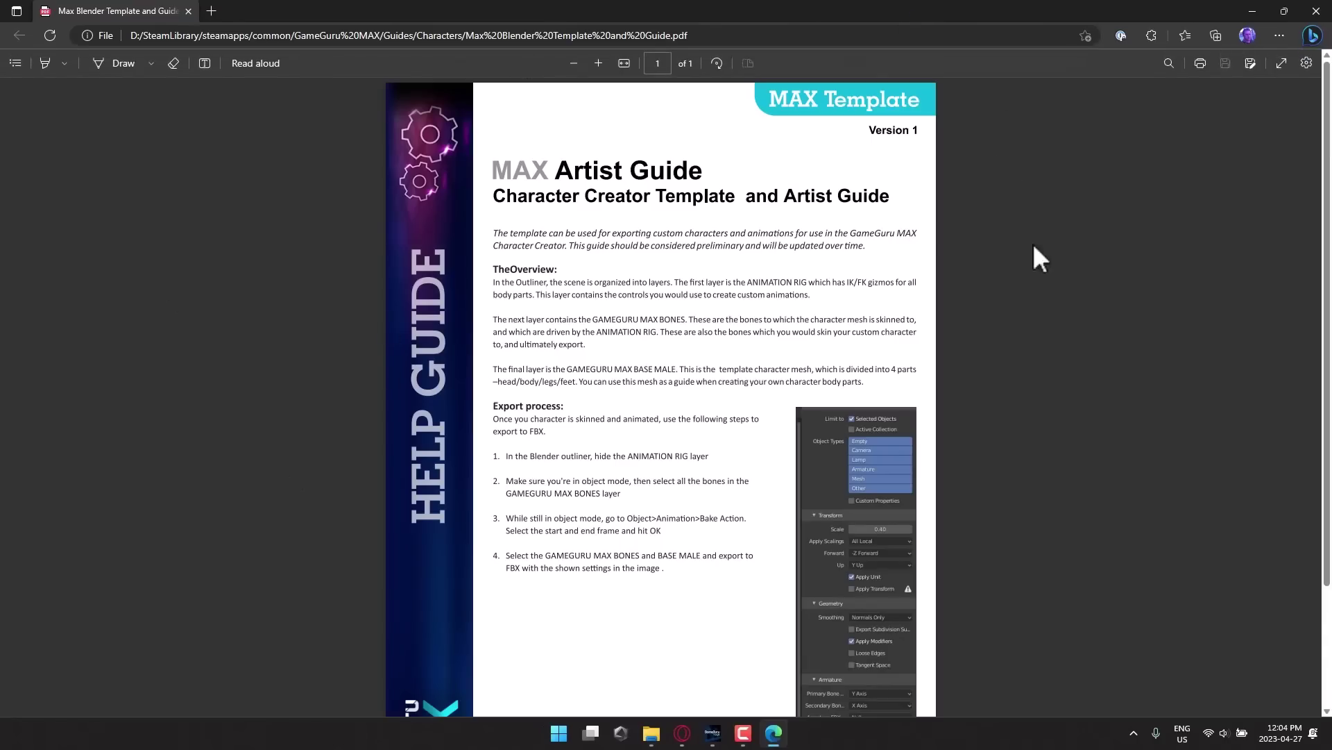
click(1316, 11)
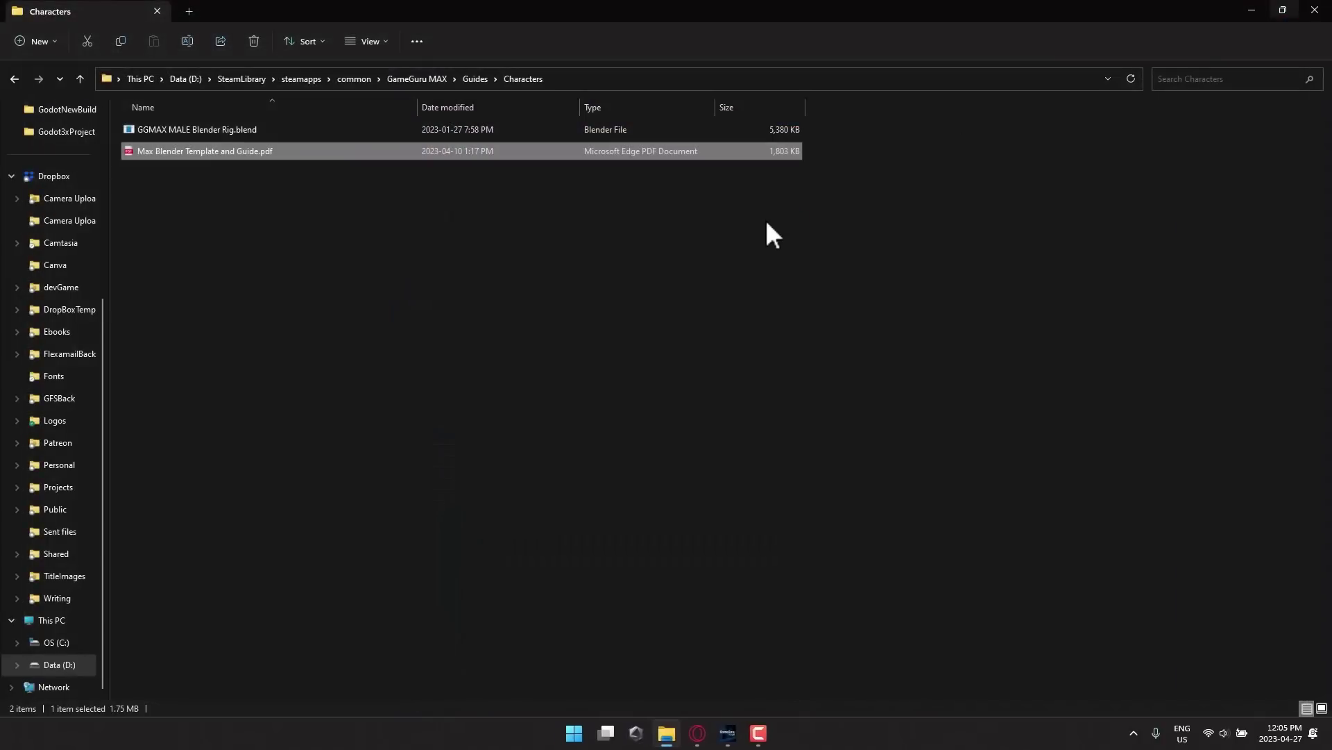
Go up to the GameGuru MAX folder and open Files\scriptbank.
click(475, 79)
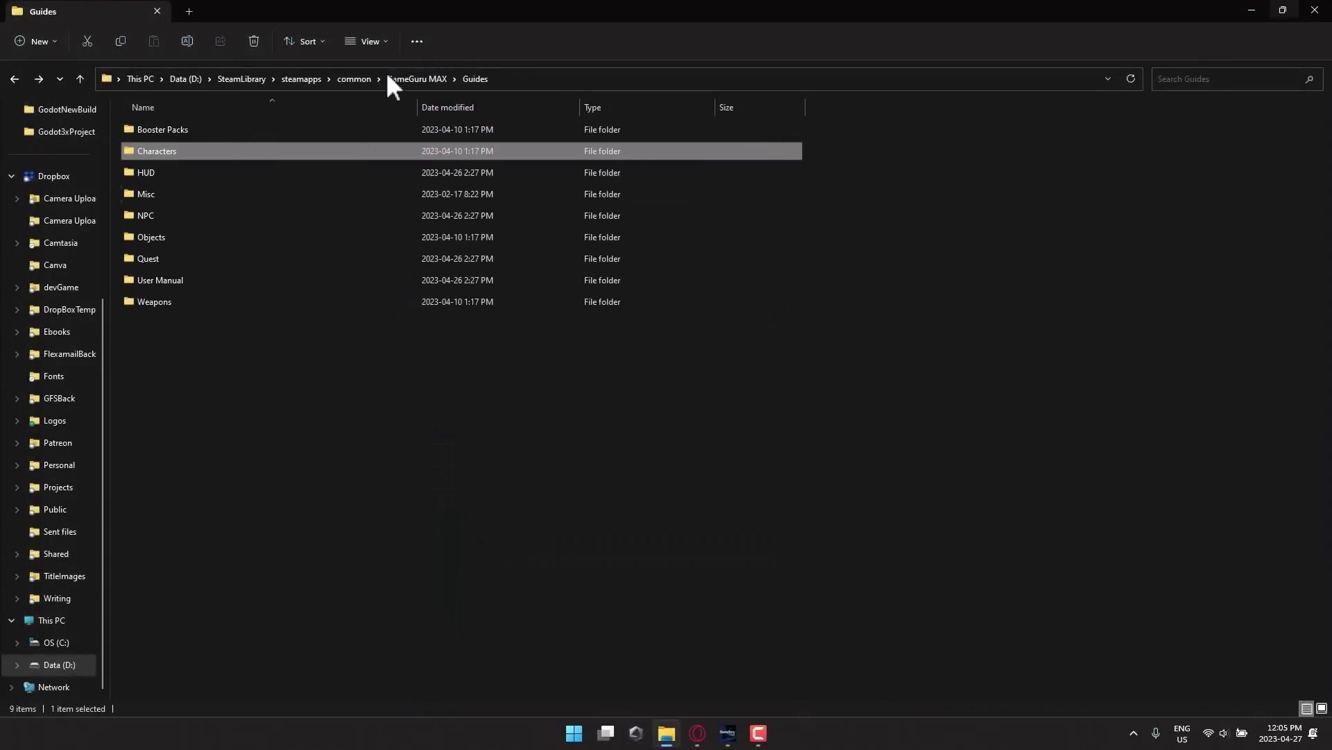
click(422, 77)
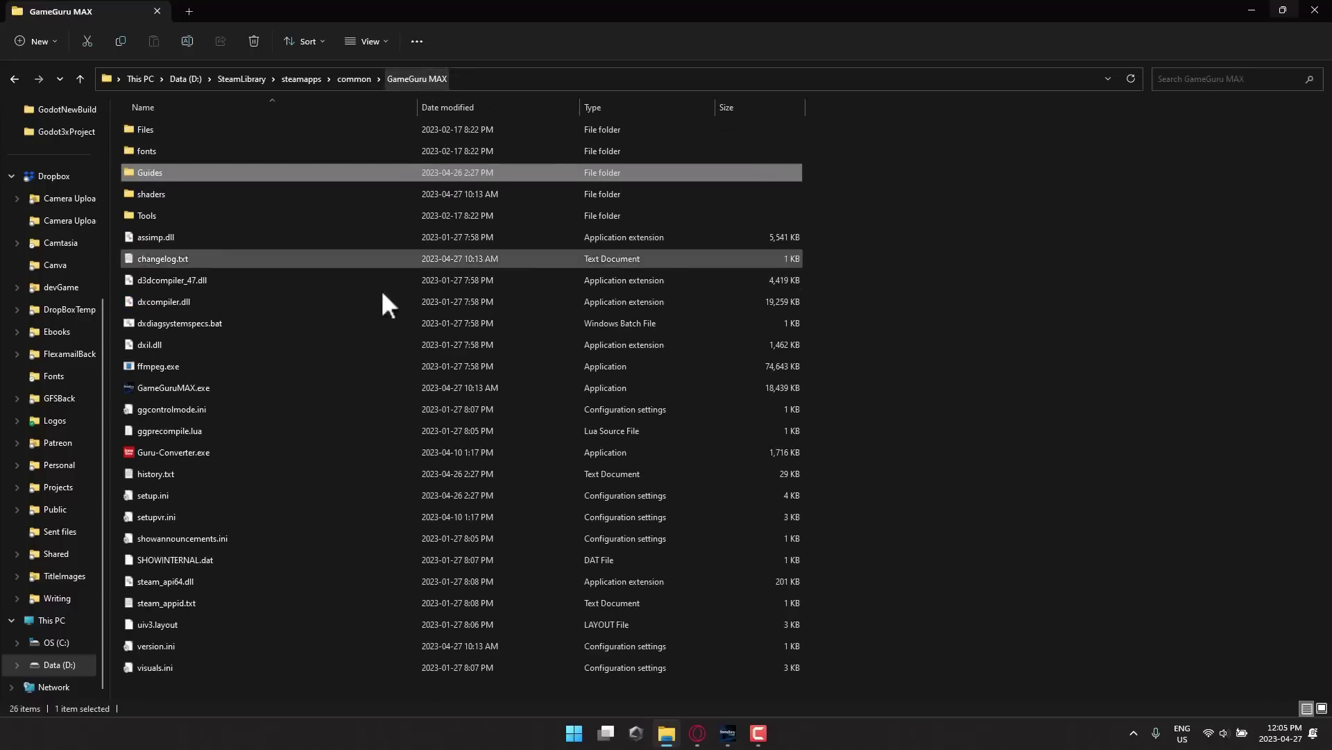
double_click(178, 132)
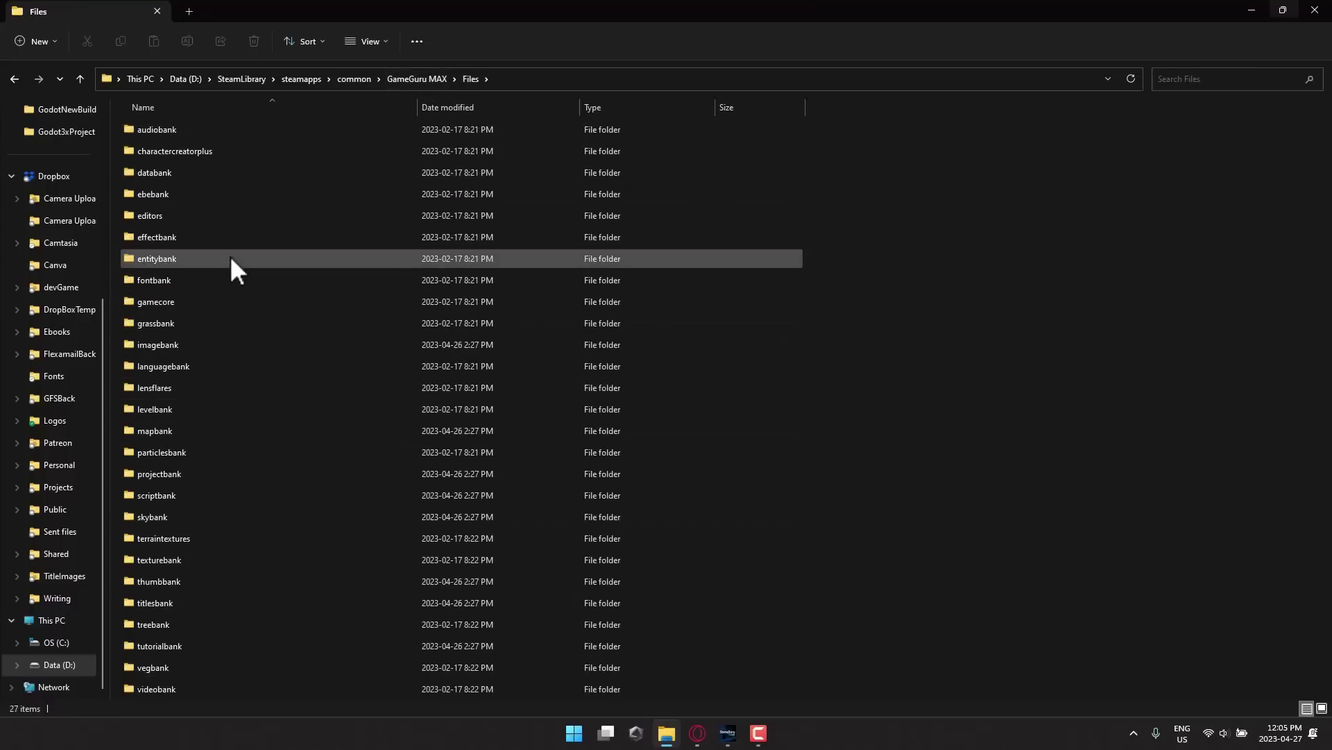
double_click(157, 493)
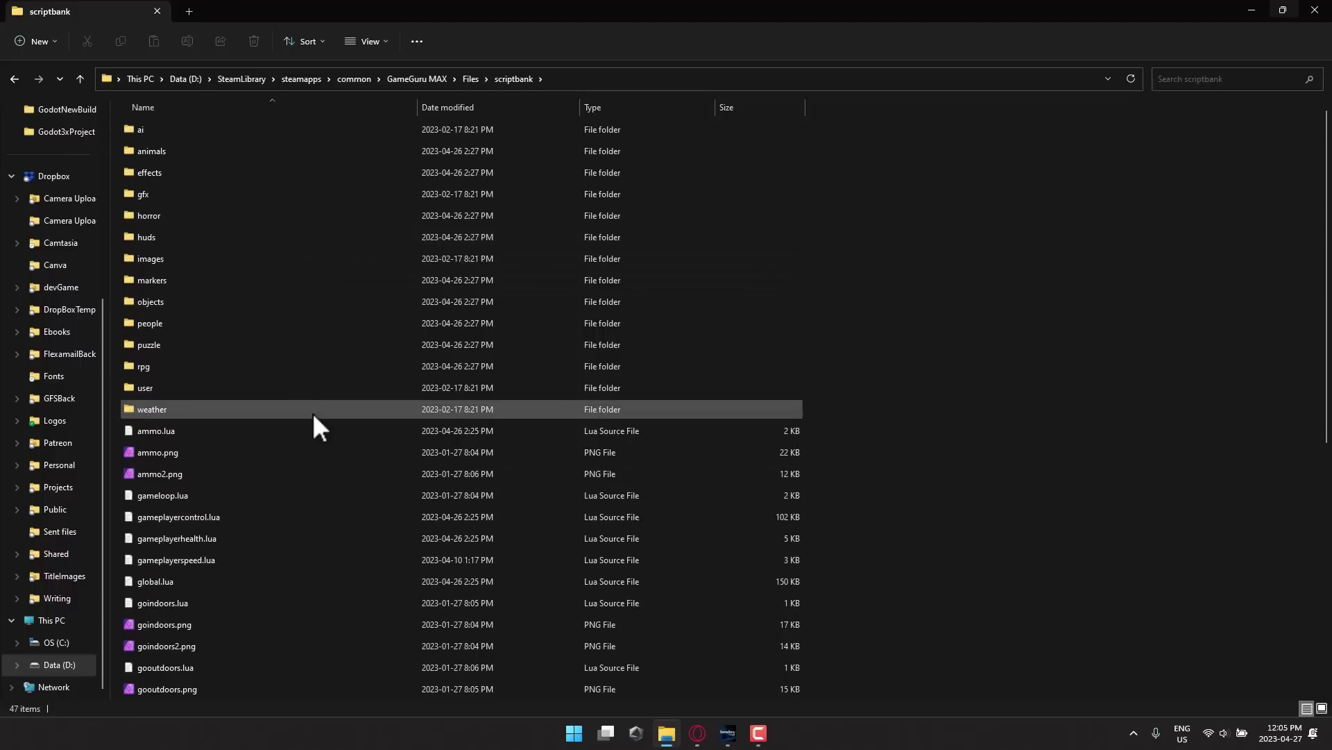
Open the animals scripts folder and bring up the context menu for bird.lua.
scroll(312, 412, down, 3)
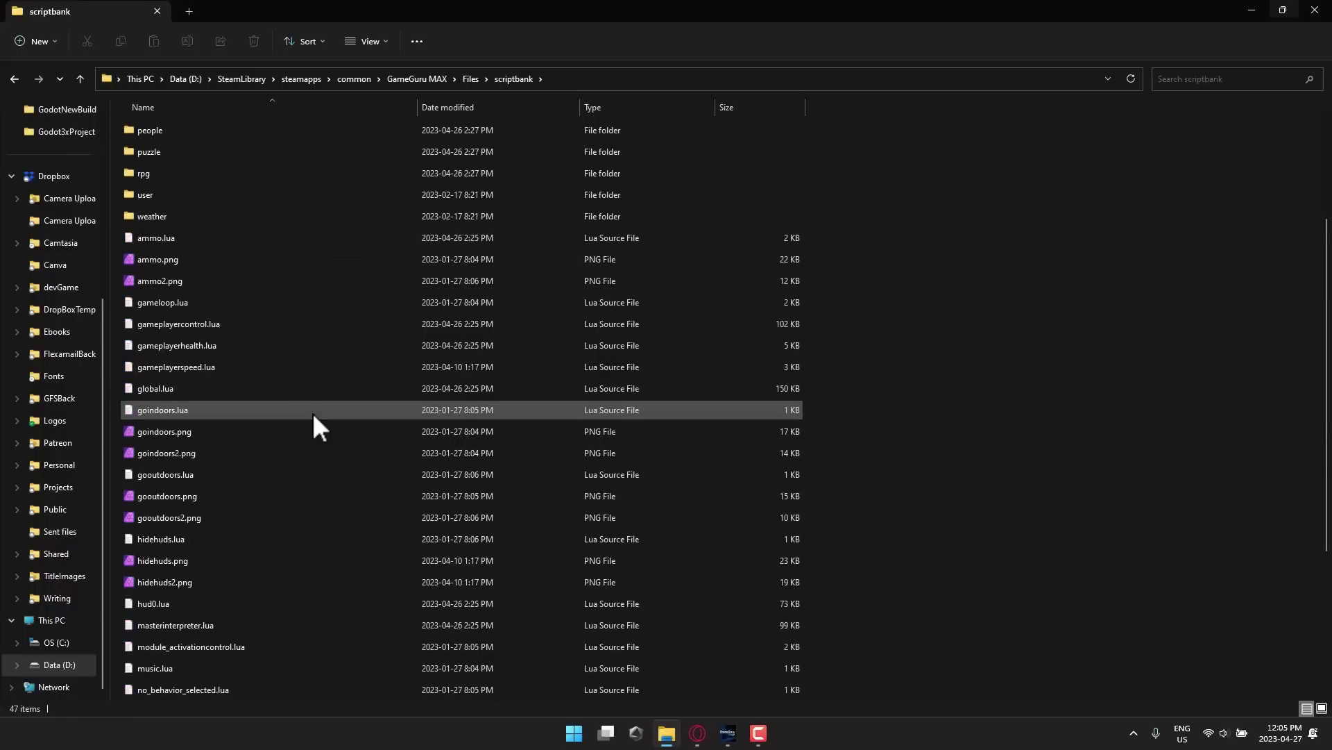
click(164, 302)
scroll(222, 355, down, 1)
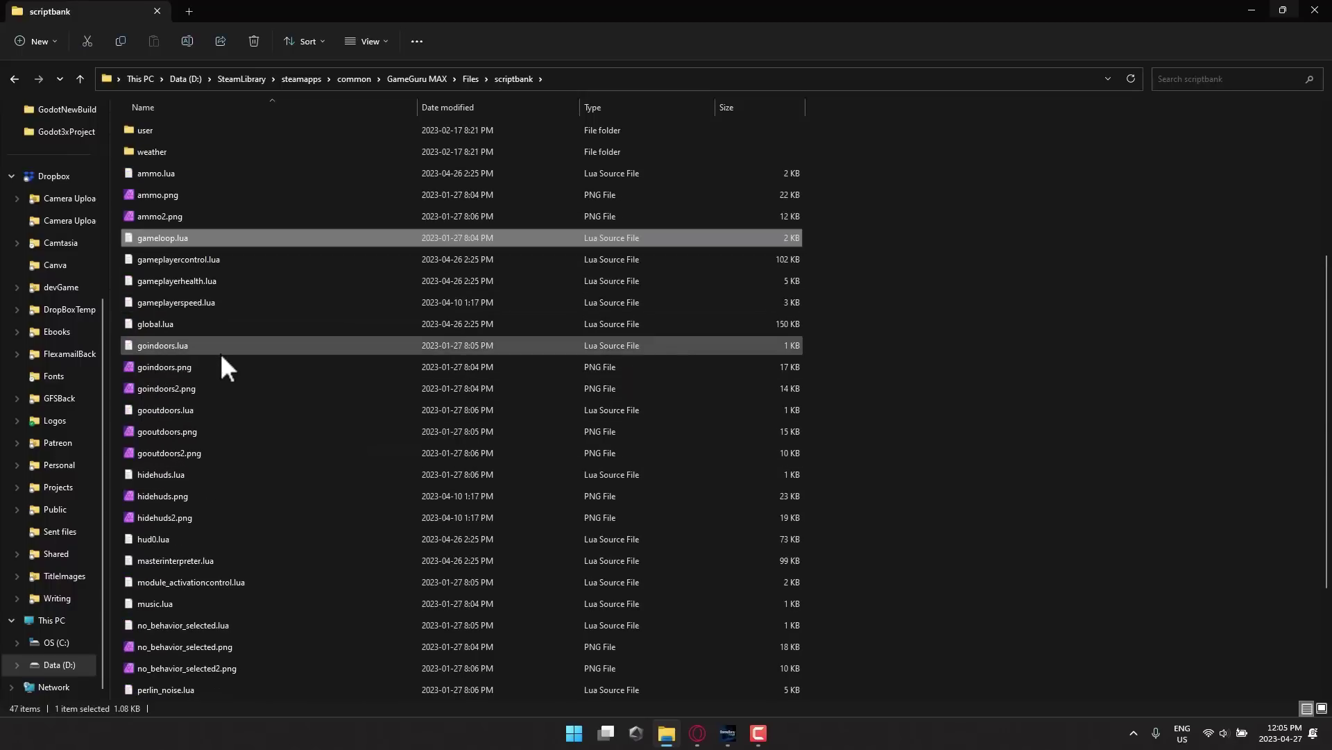
scroll(221, 352, down, 2)
scroll(209, 528, up, 6)
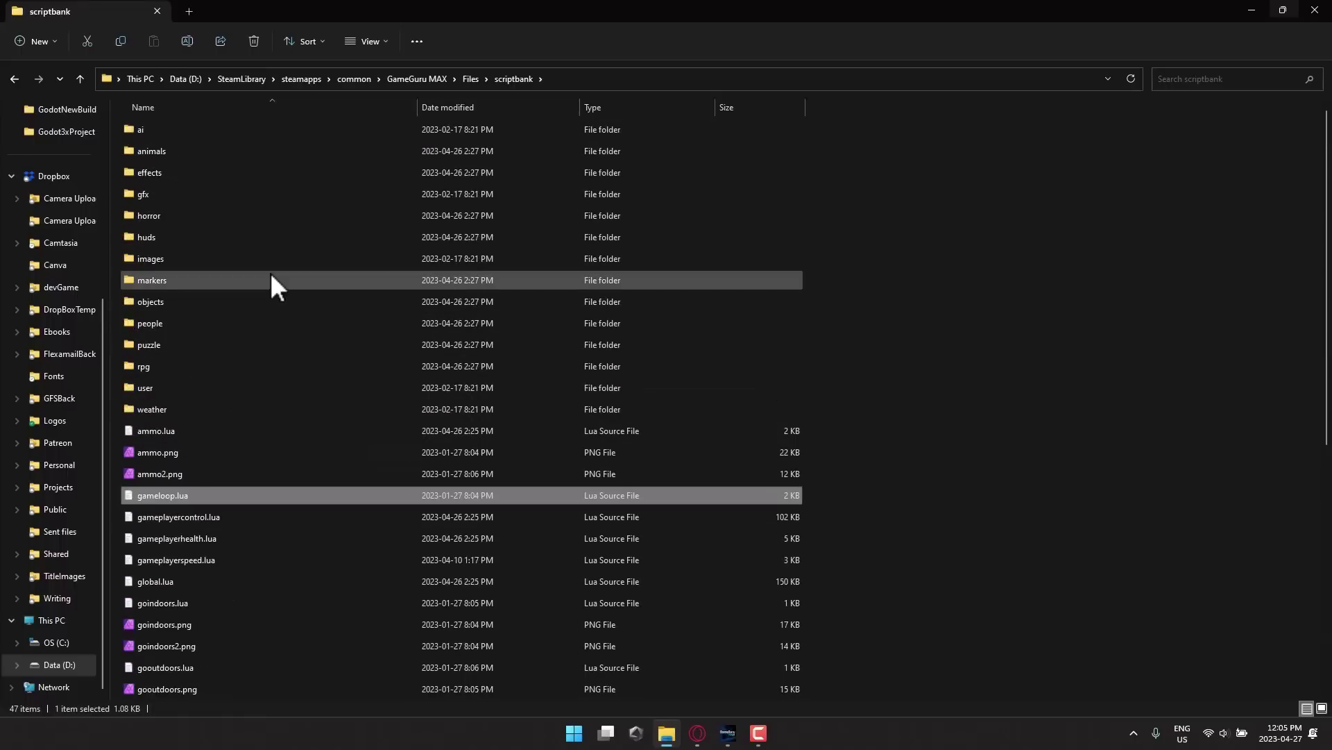
double_click(189, 150)
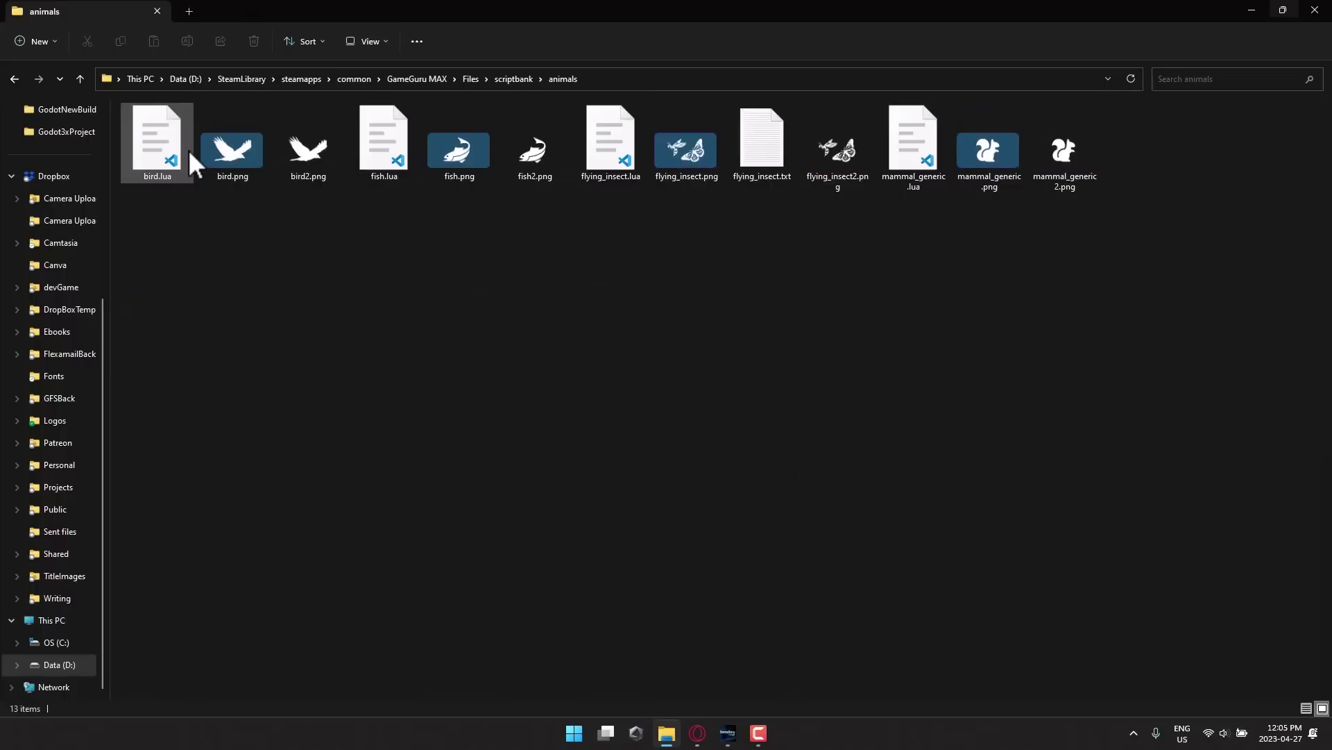
right_click(178, 142)
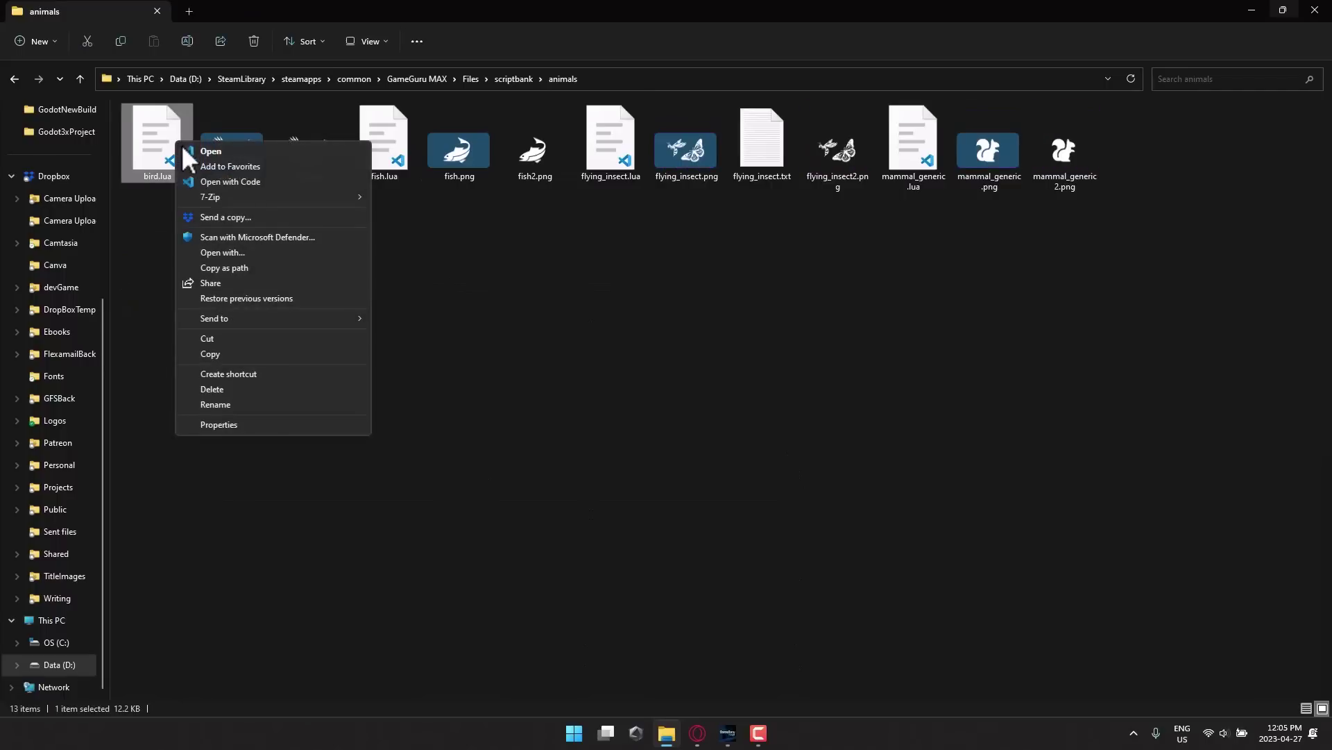
Open bird.lua in Visual Studio Code and scroll down through the script and back up.
click(239, 181)
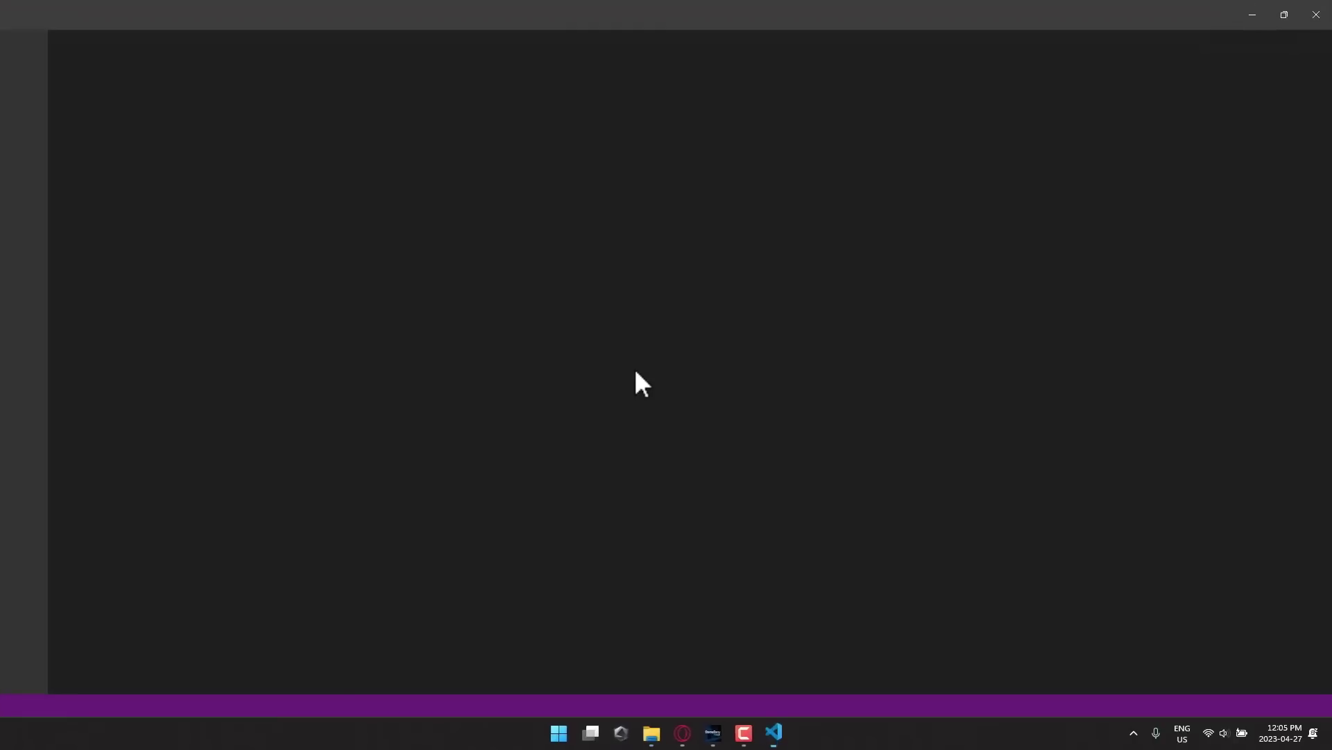
scroll(523, 360, down, 18)
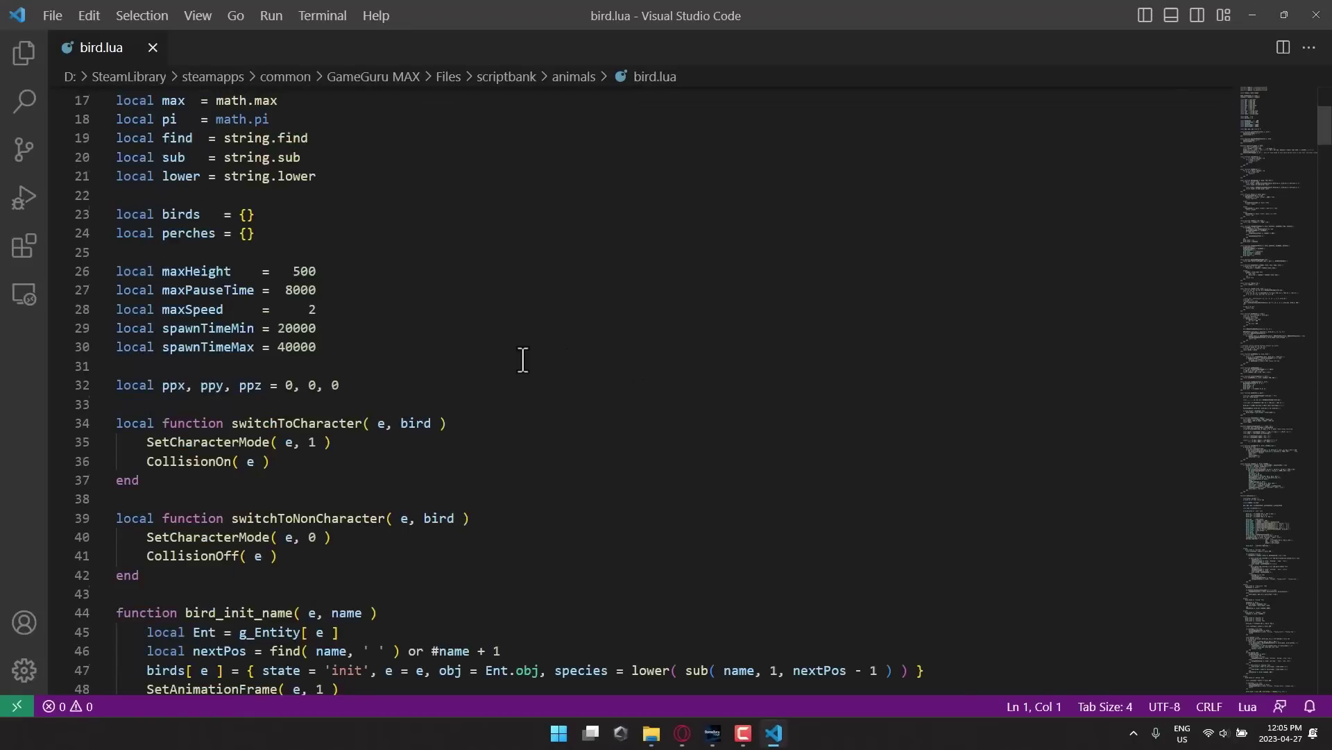
scroll(524, 360, down, 20)
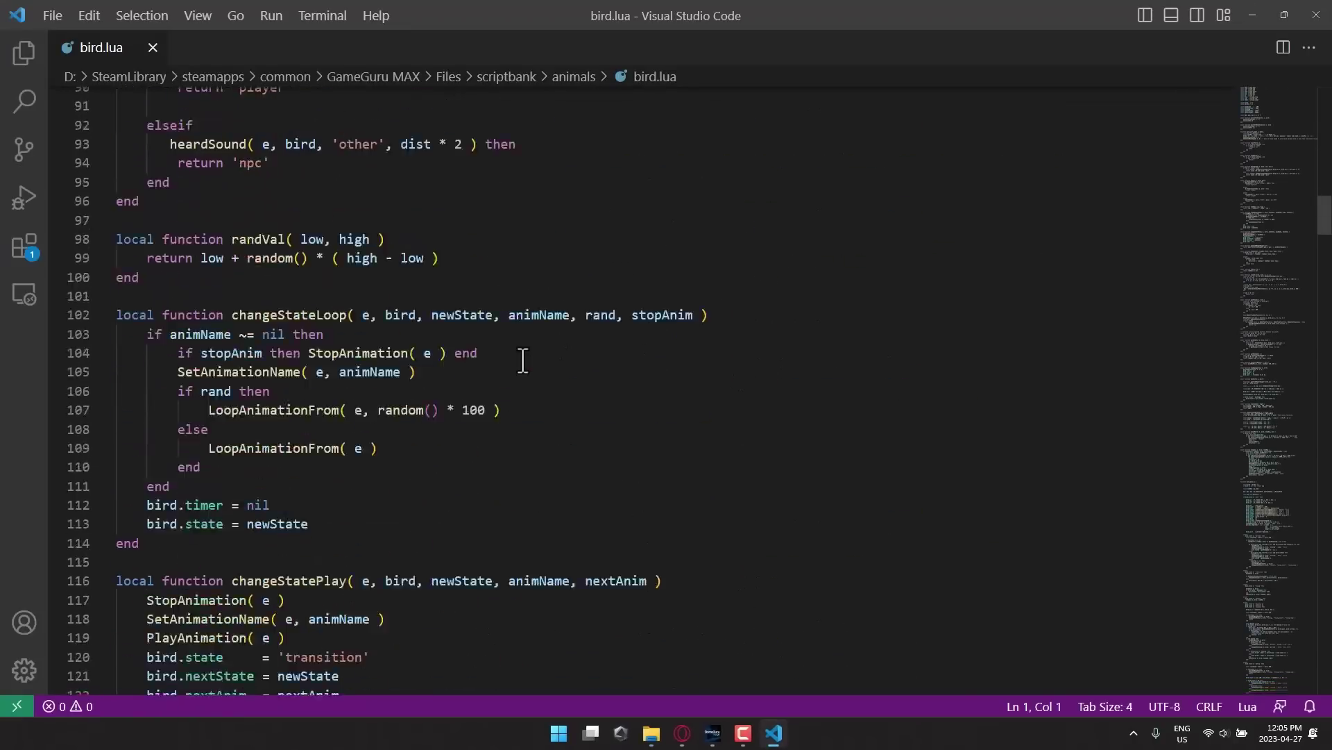
scroll(523, 355, down, 17)
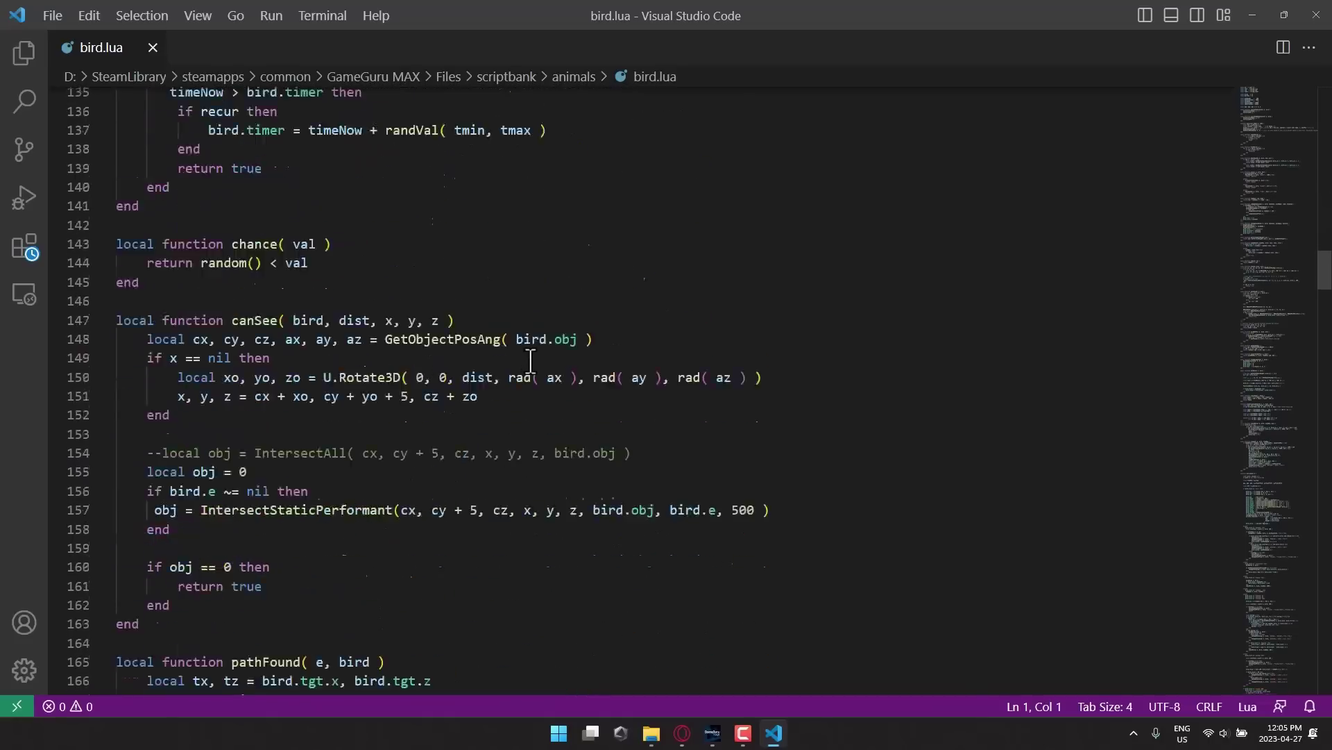
scroll(546, 345, down, 20)
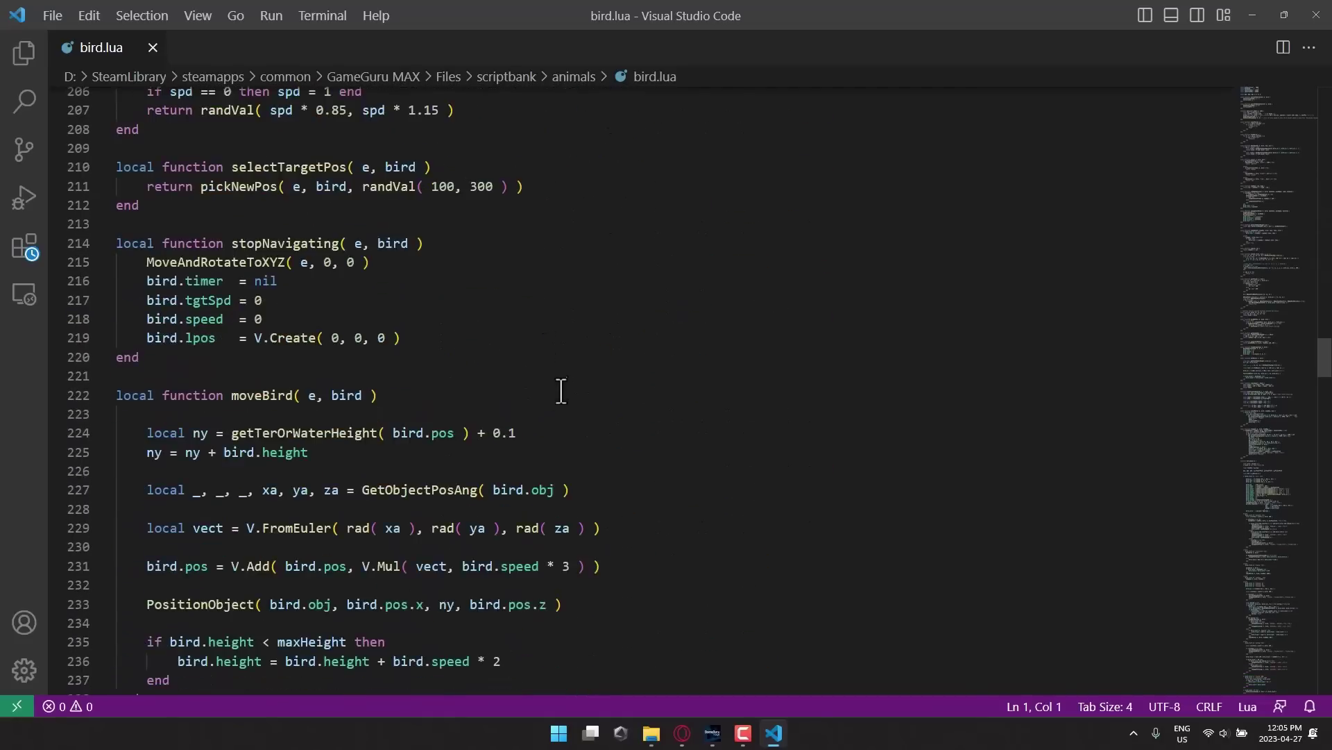
scroll(567, 386, down, 19)
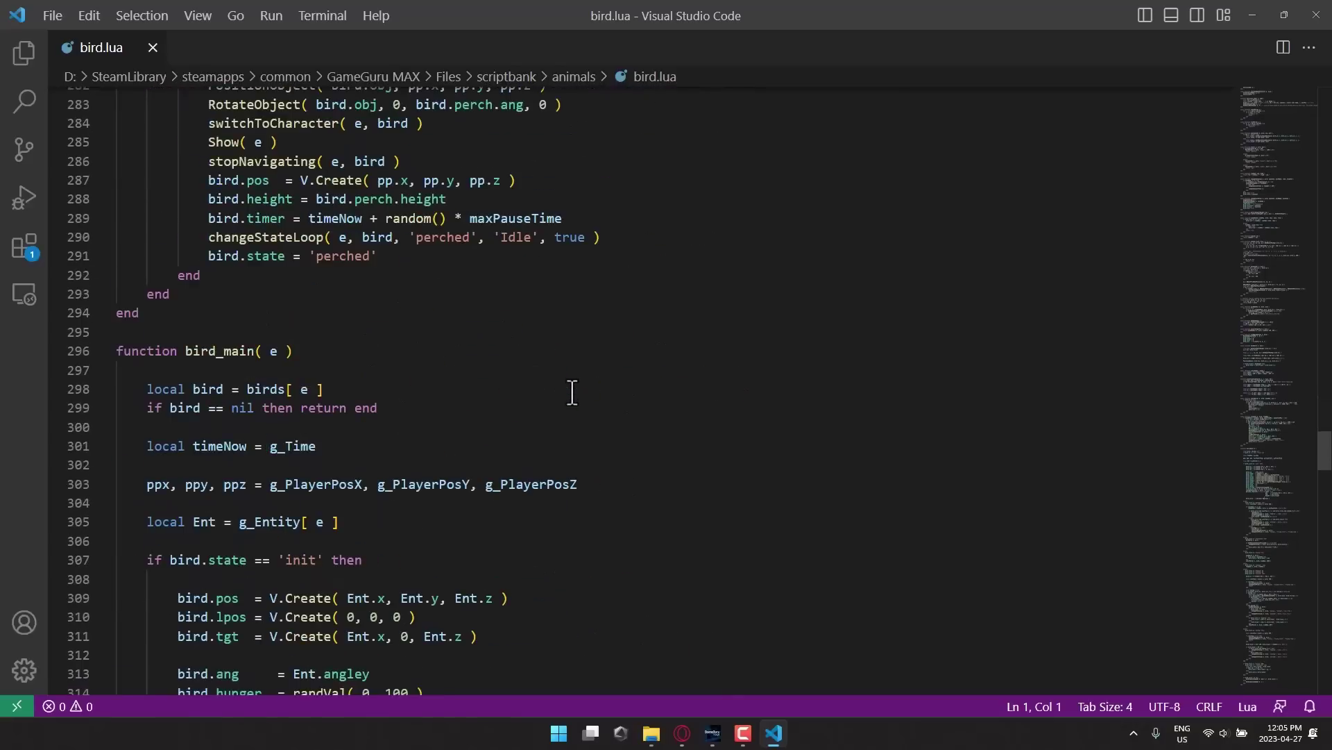
scroll(573, 392, down, 18)
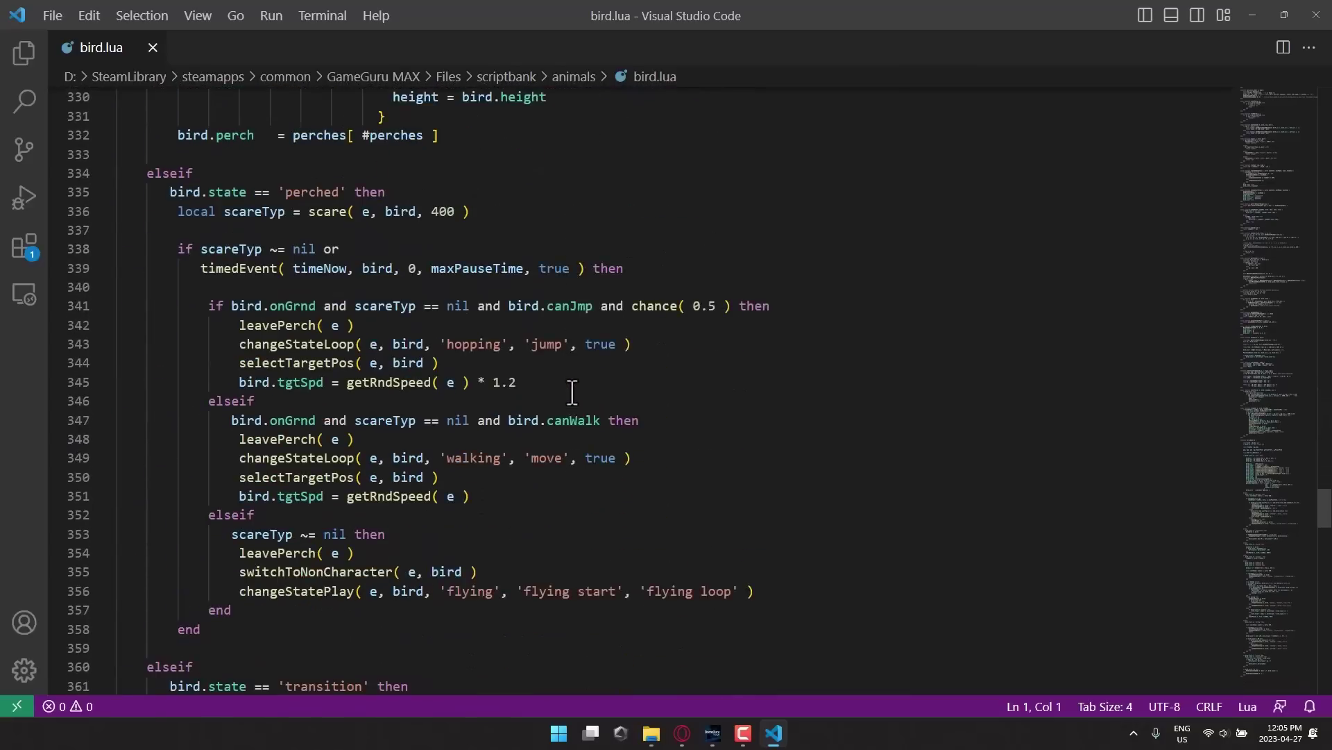
scroll(572, 383, down, 20)
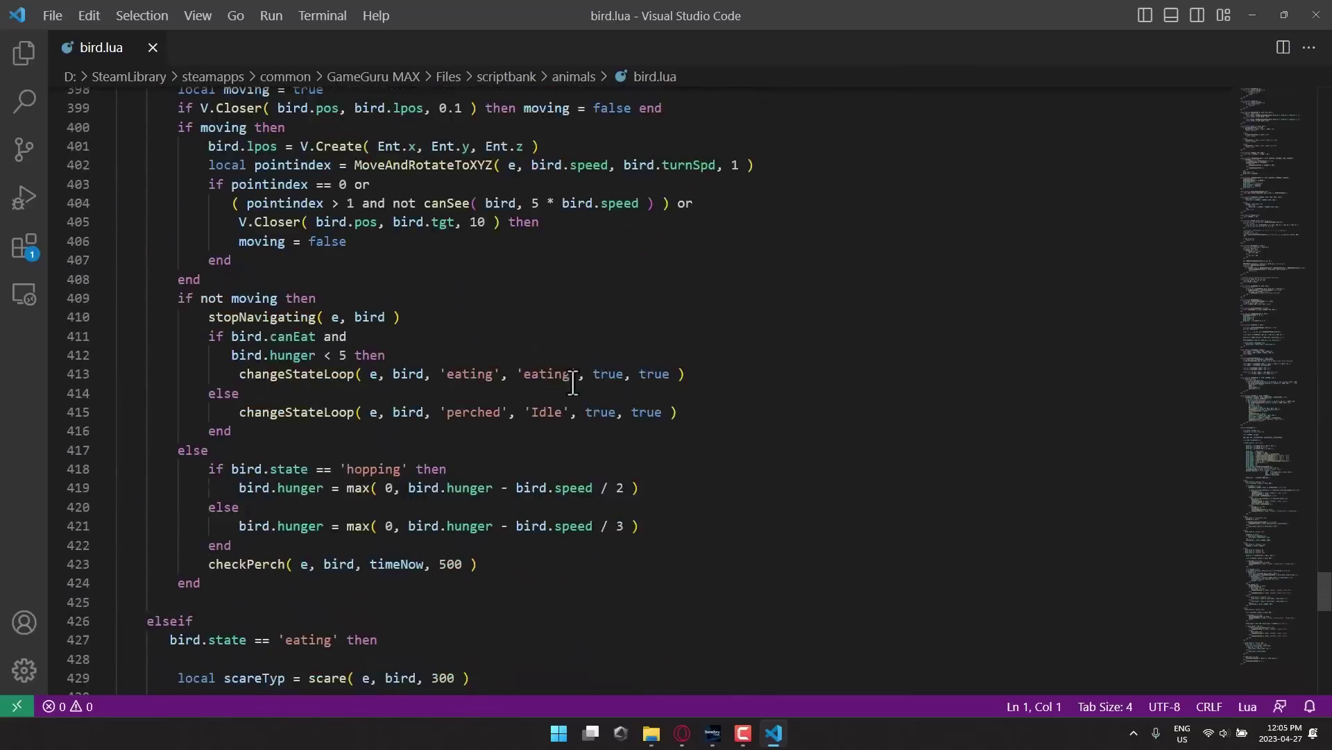
scroll(573, 381, down, 9)
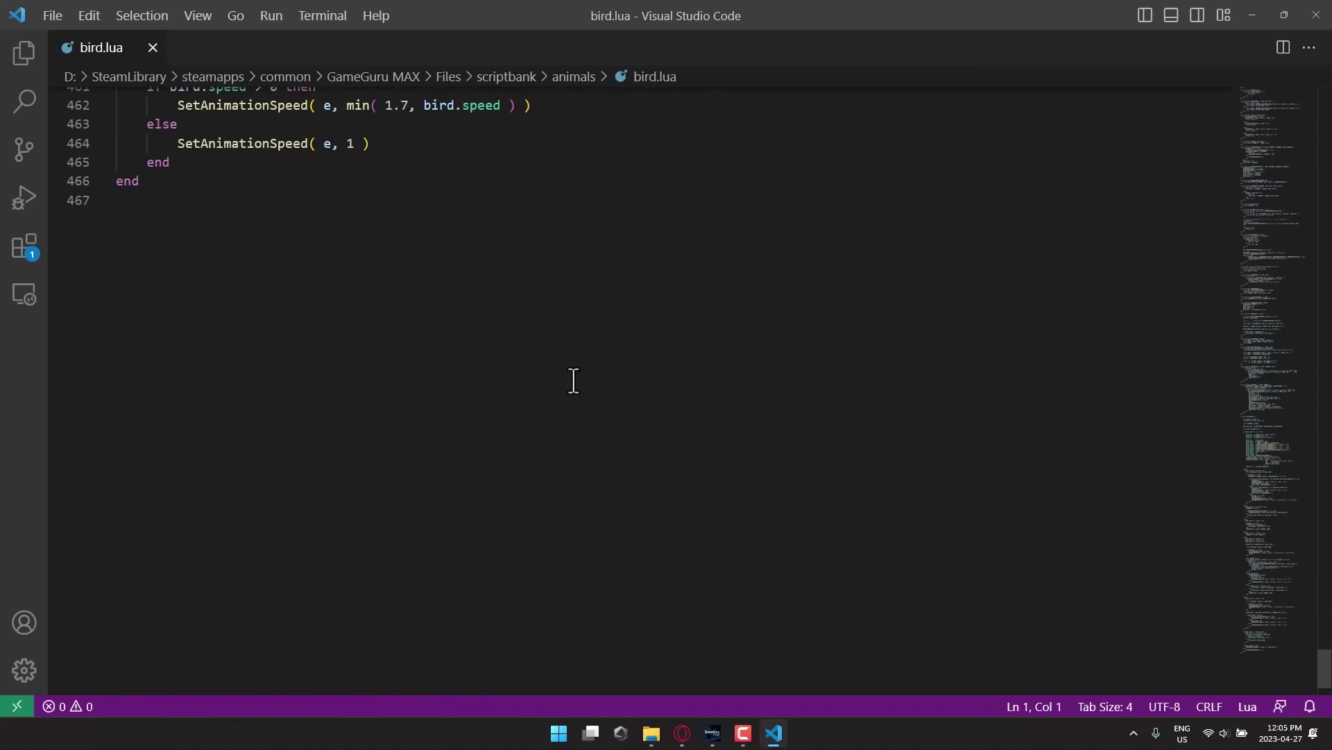
scroll(575, 381, up, 20)
scroll(575, 378, up, 20)
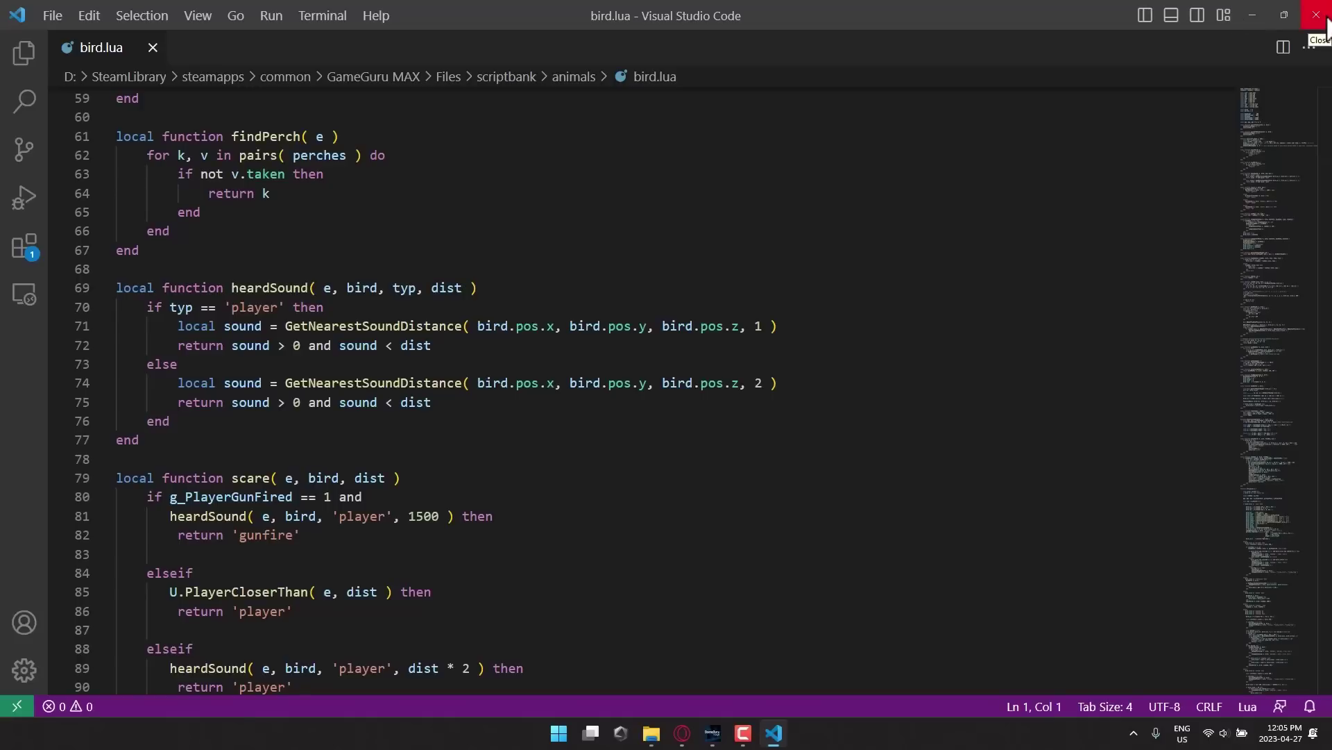
Close bird.lua, return to the scriptbank folder and bring up gameplayercontrol.lua's file options.
click(1327, 22)
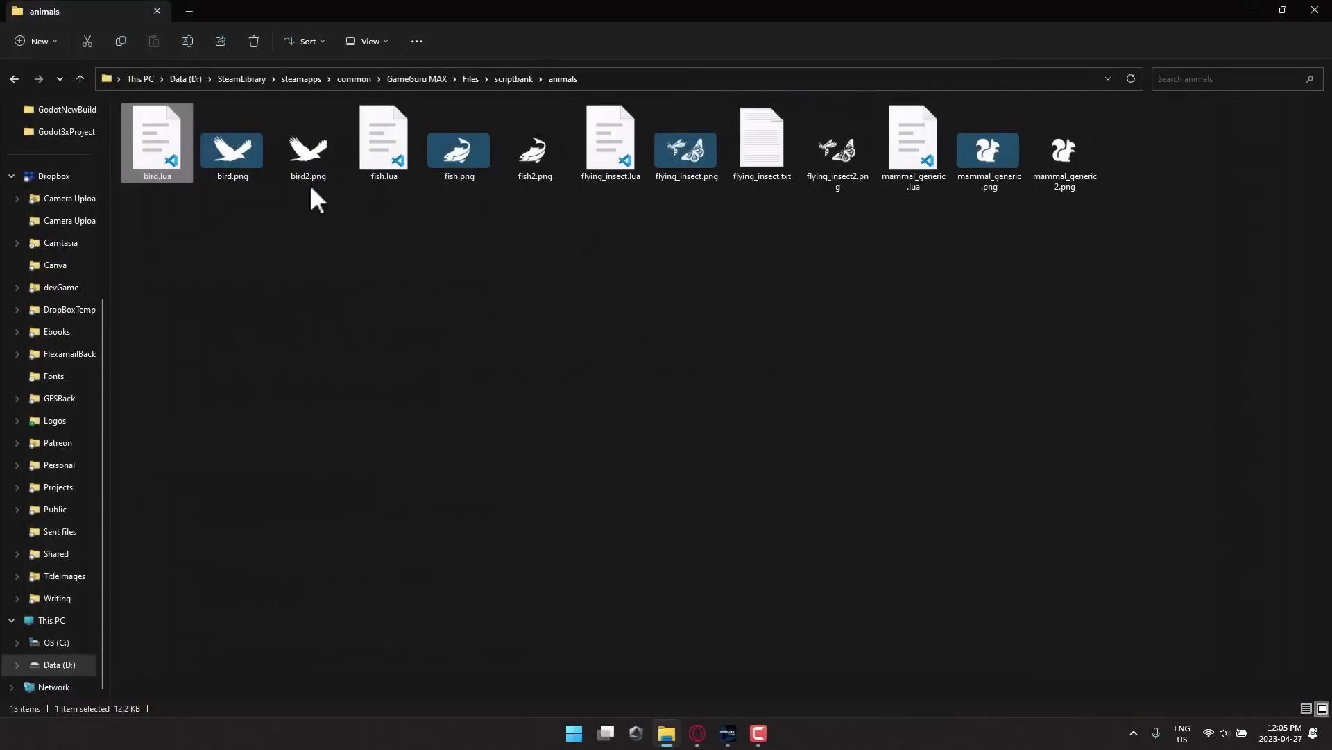
key(alt+Up)
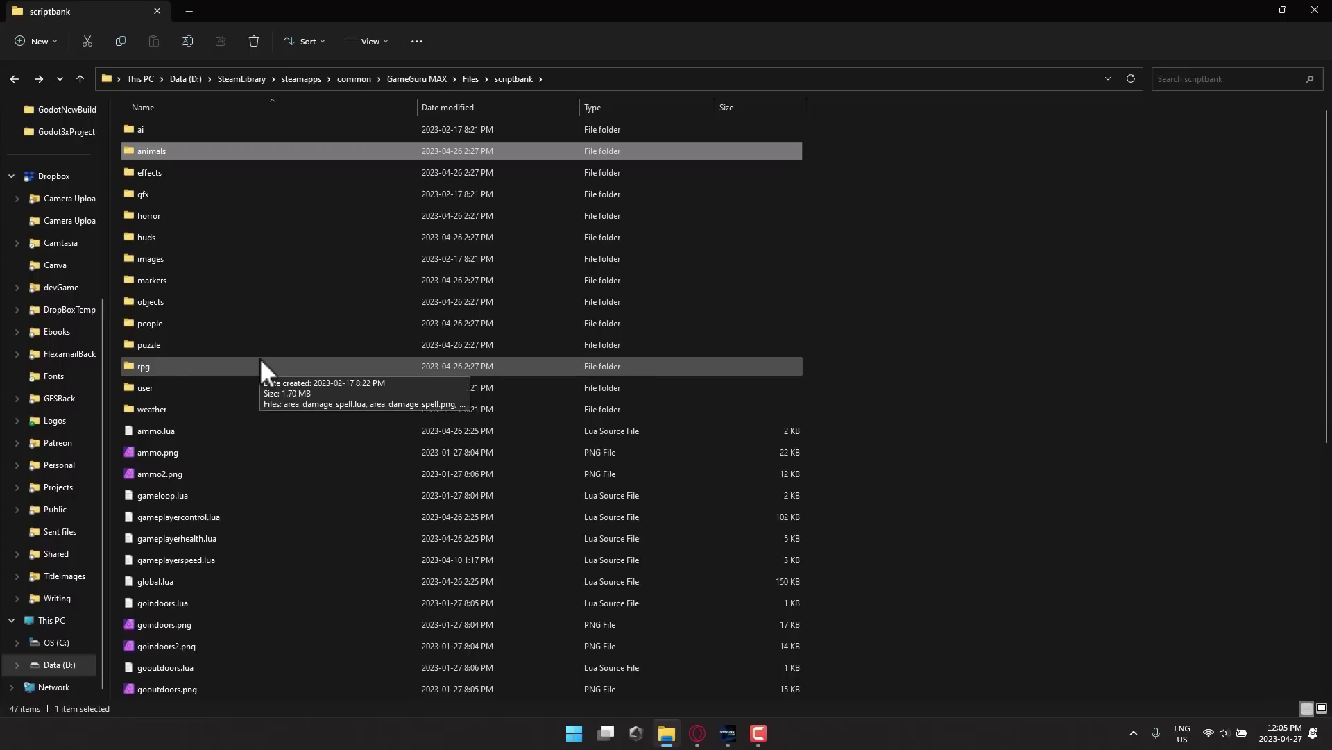
click(205, 517)
right_click(206, 517)
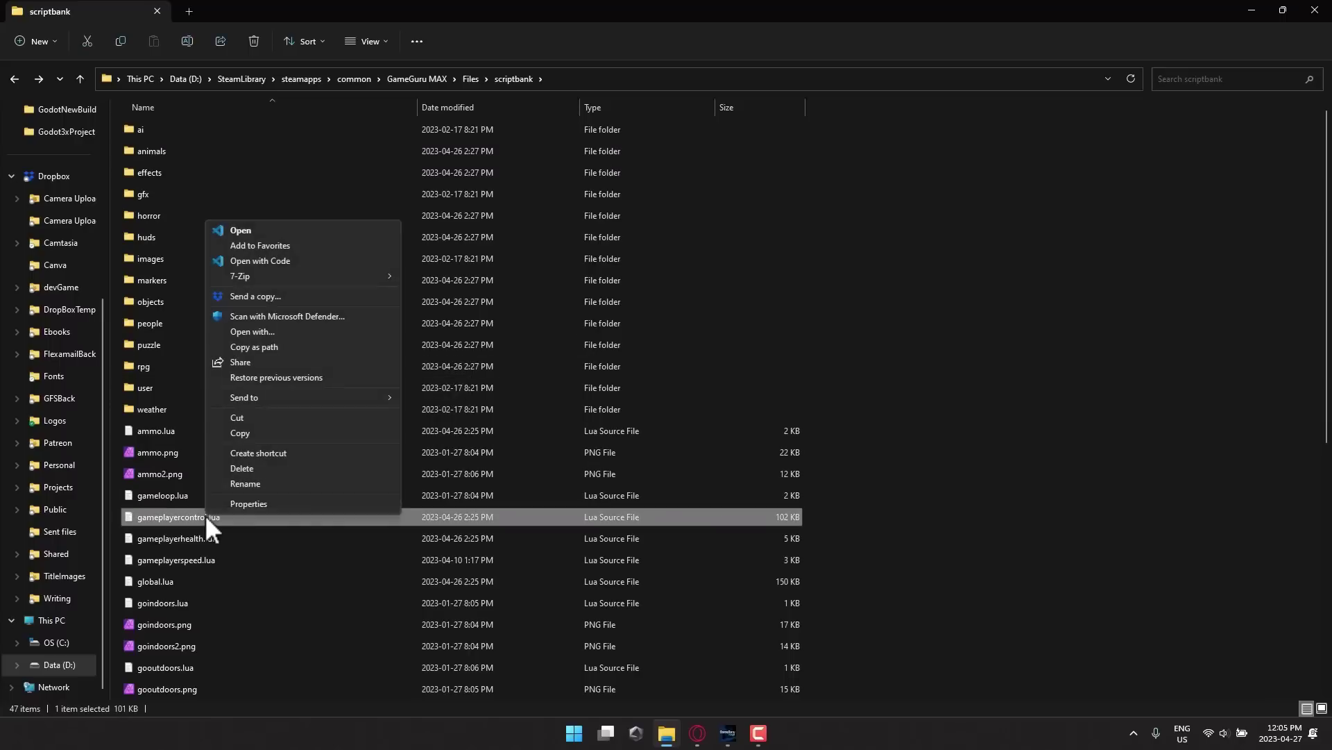
Read through gameplayercontrol.lua in Visual Studio Code, close it, and return to the browser.
click(283, 262)
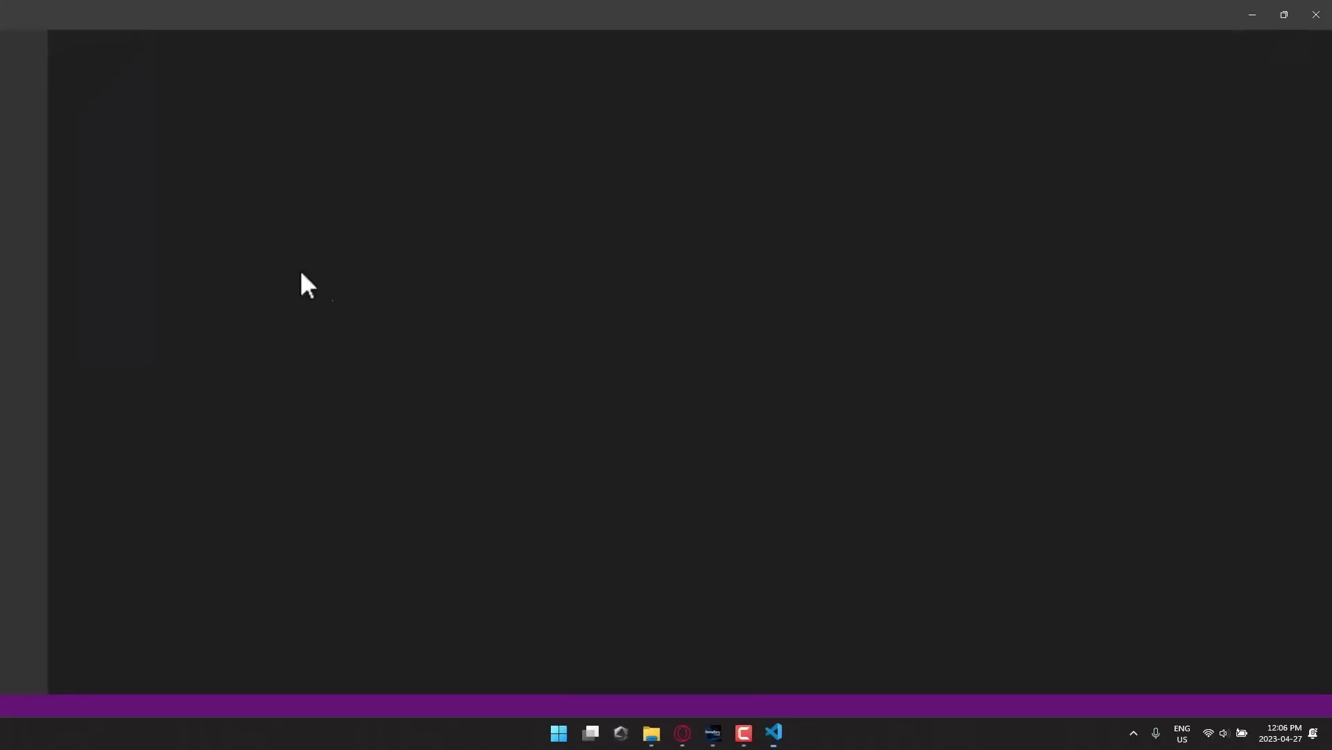
scroll(506, 422, down, 4)
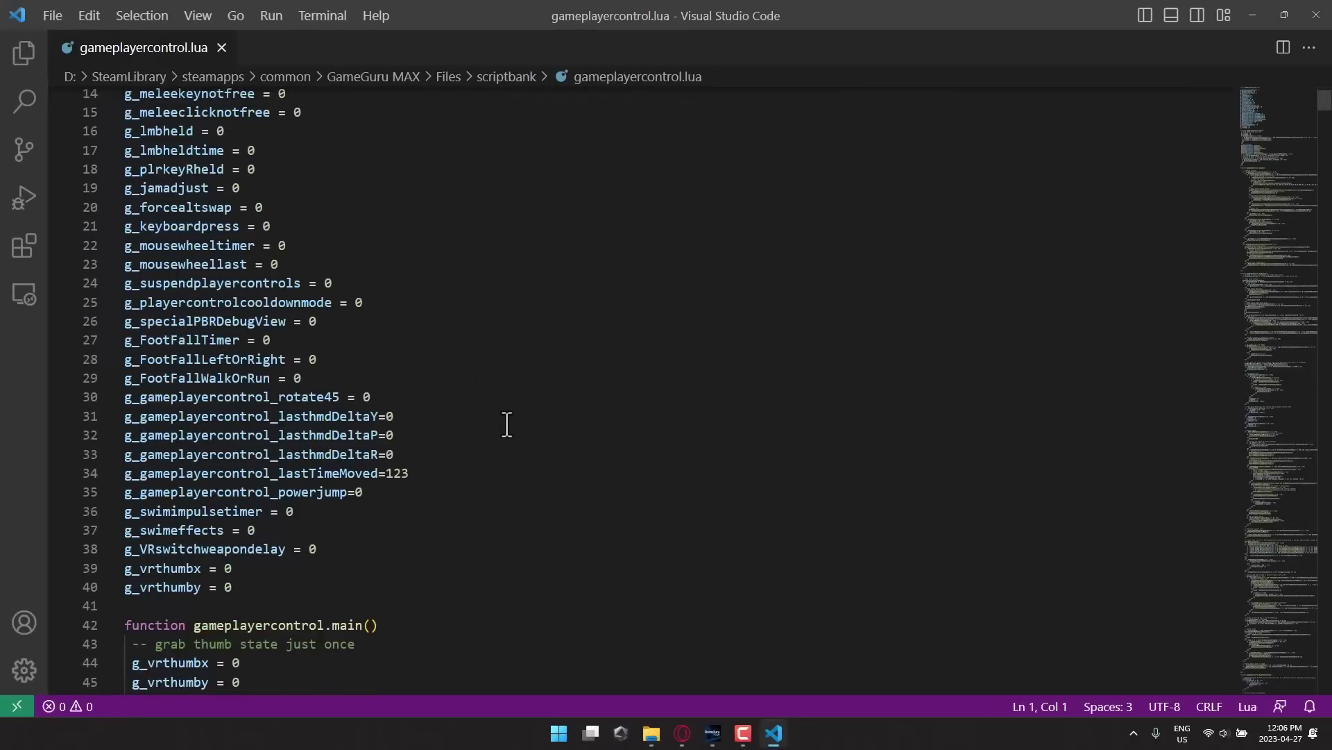
scroll(507, 420, up, 4)
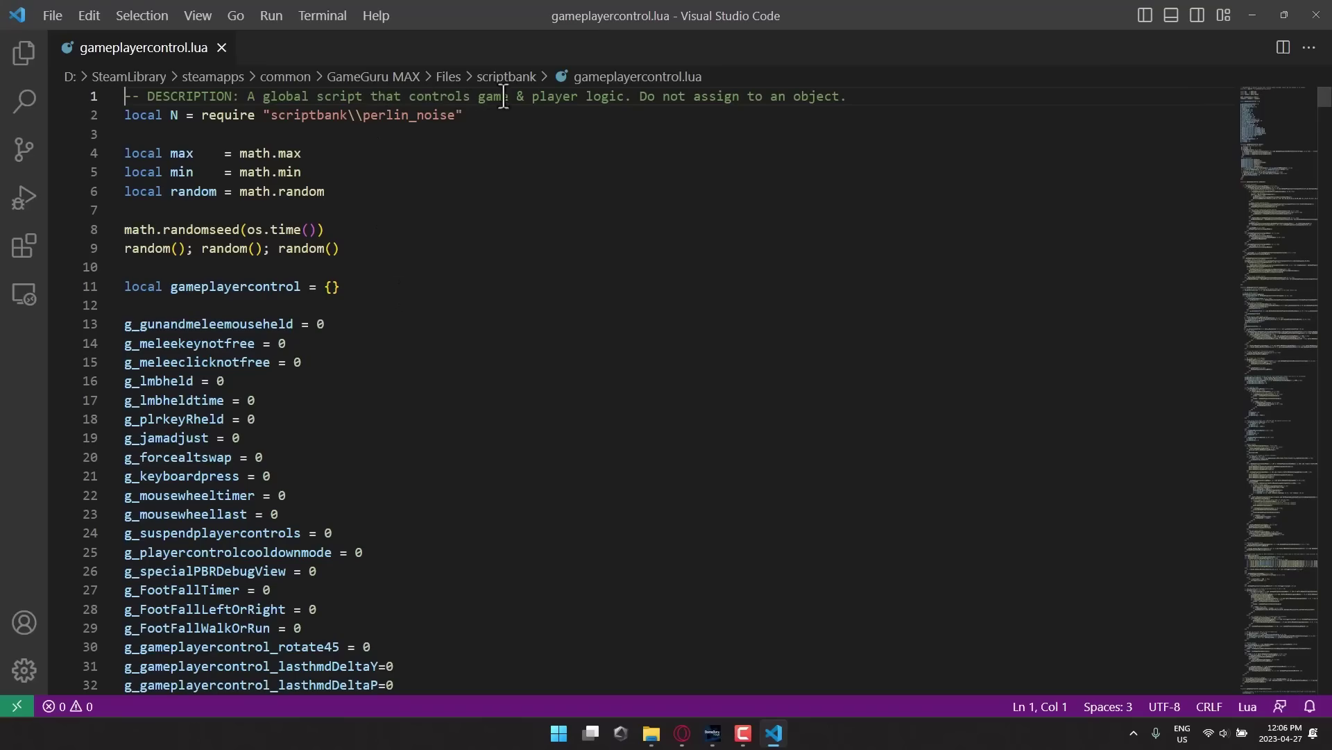
scroll(788, 347, down, 20)
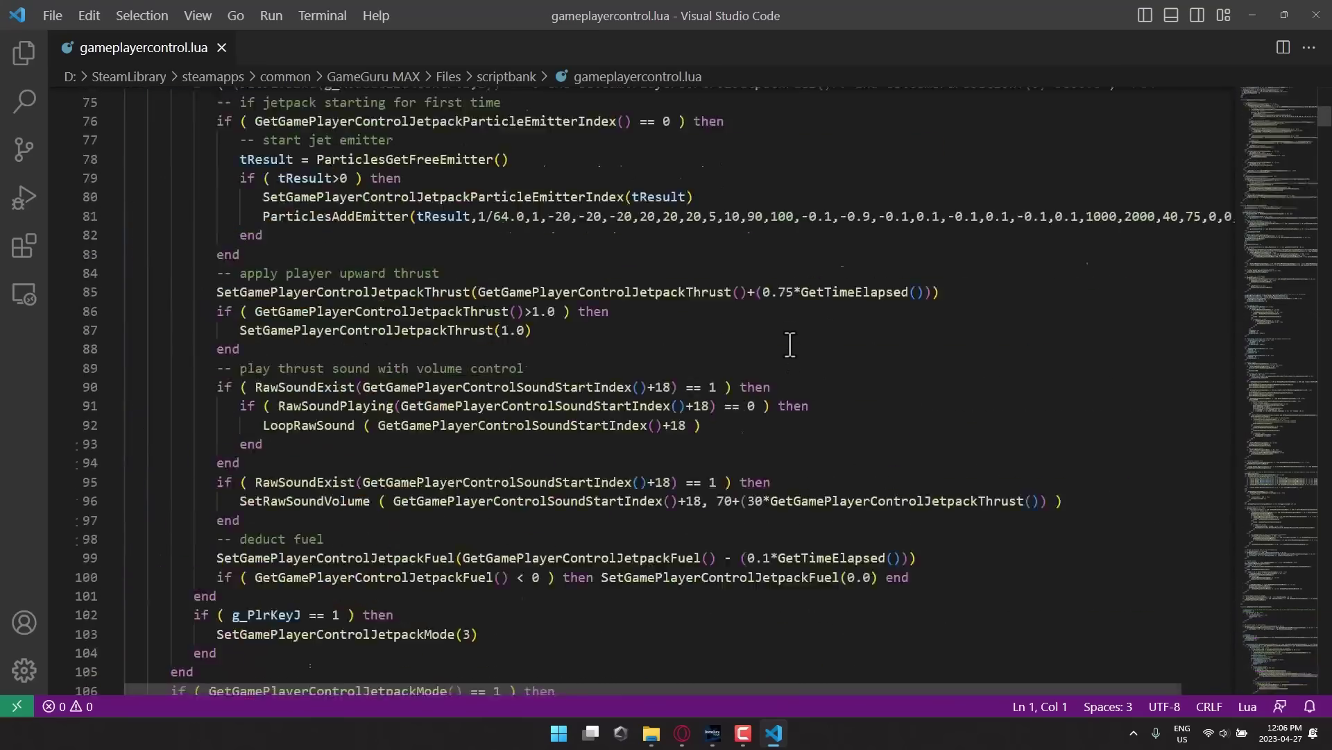
scroll(790, 341, down, 20)
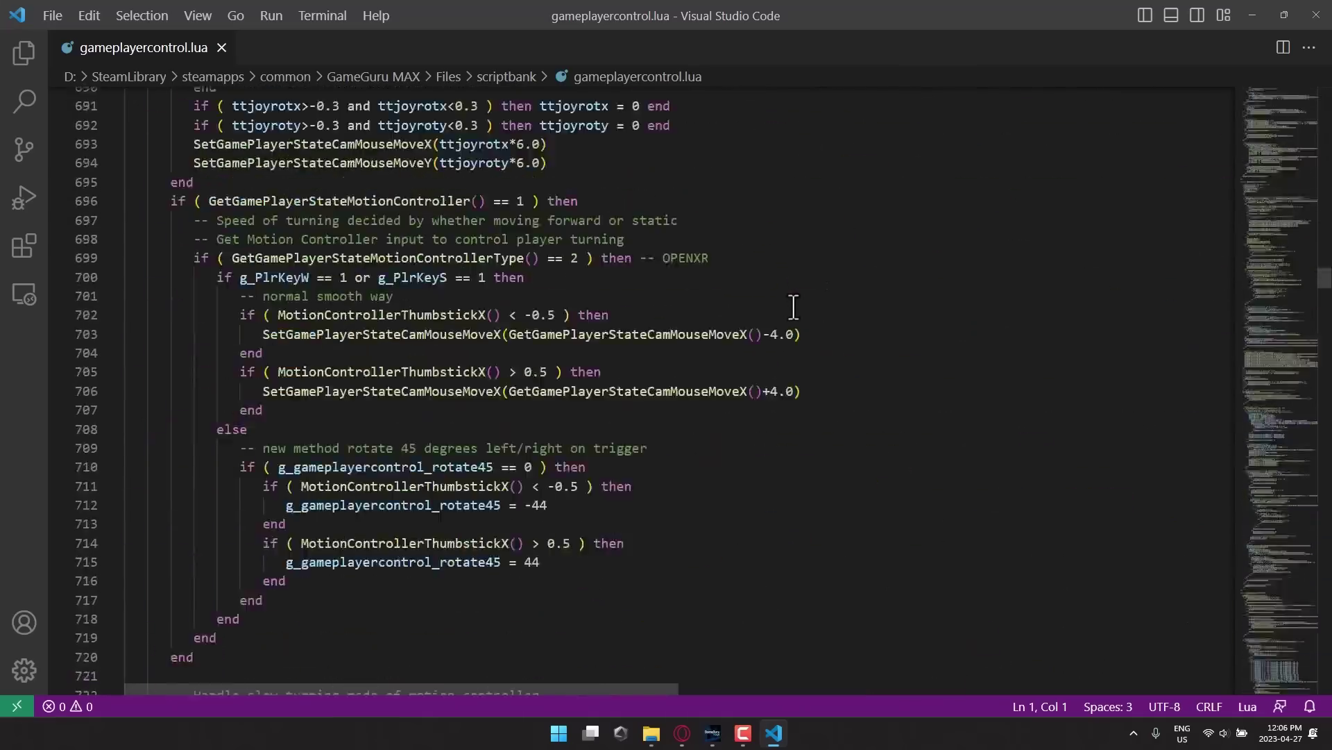
scroll(792, 306, down, 20)
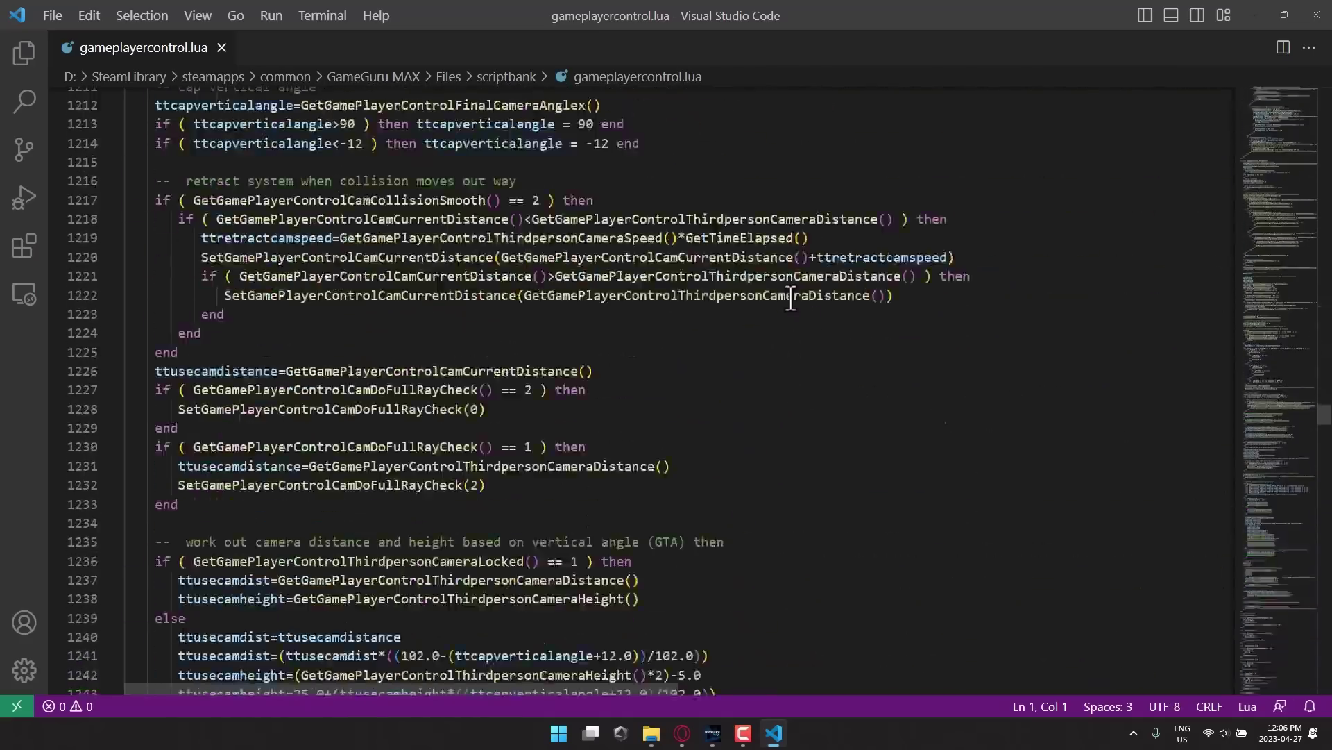
scroll(792, 294, down, 20)
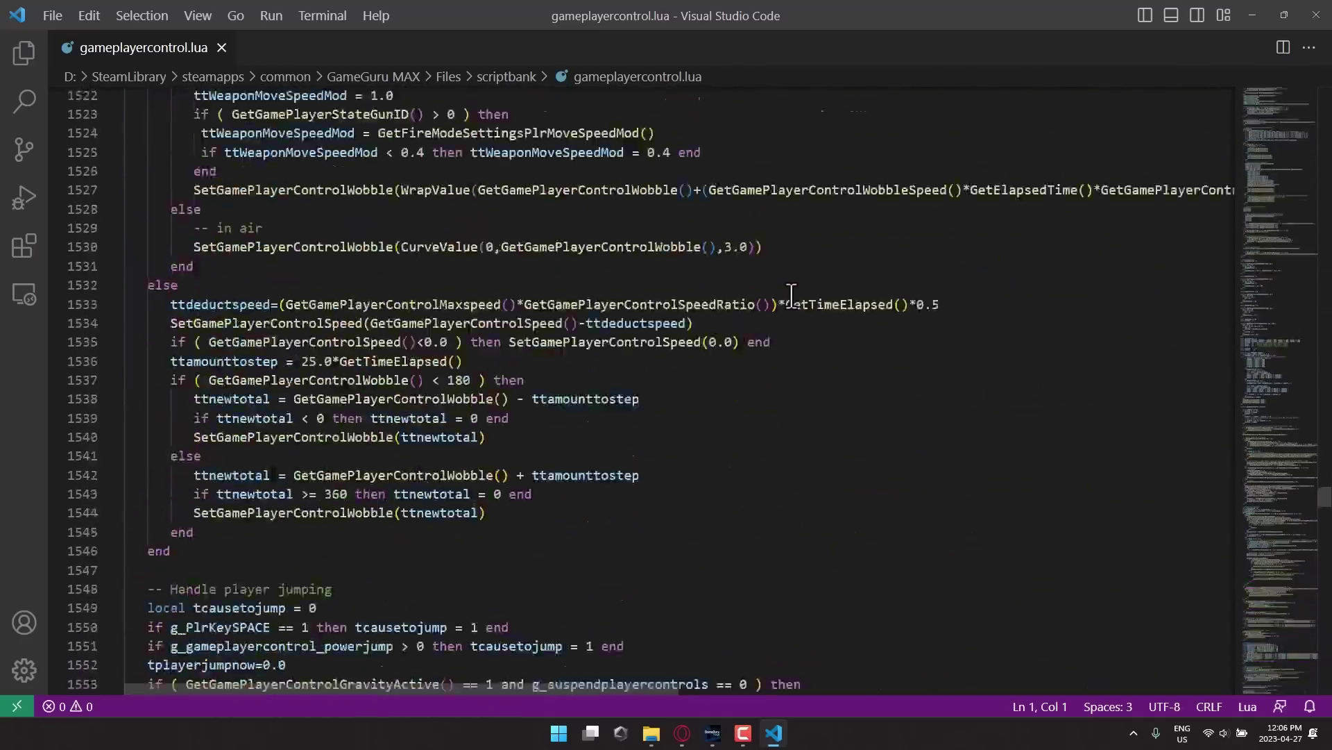
scroll(791, 296, down, 20)
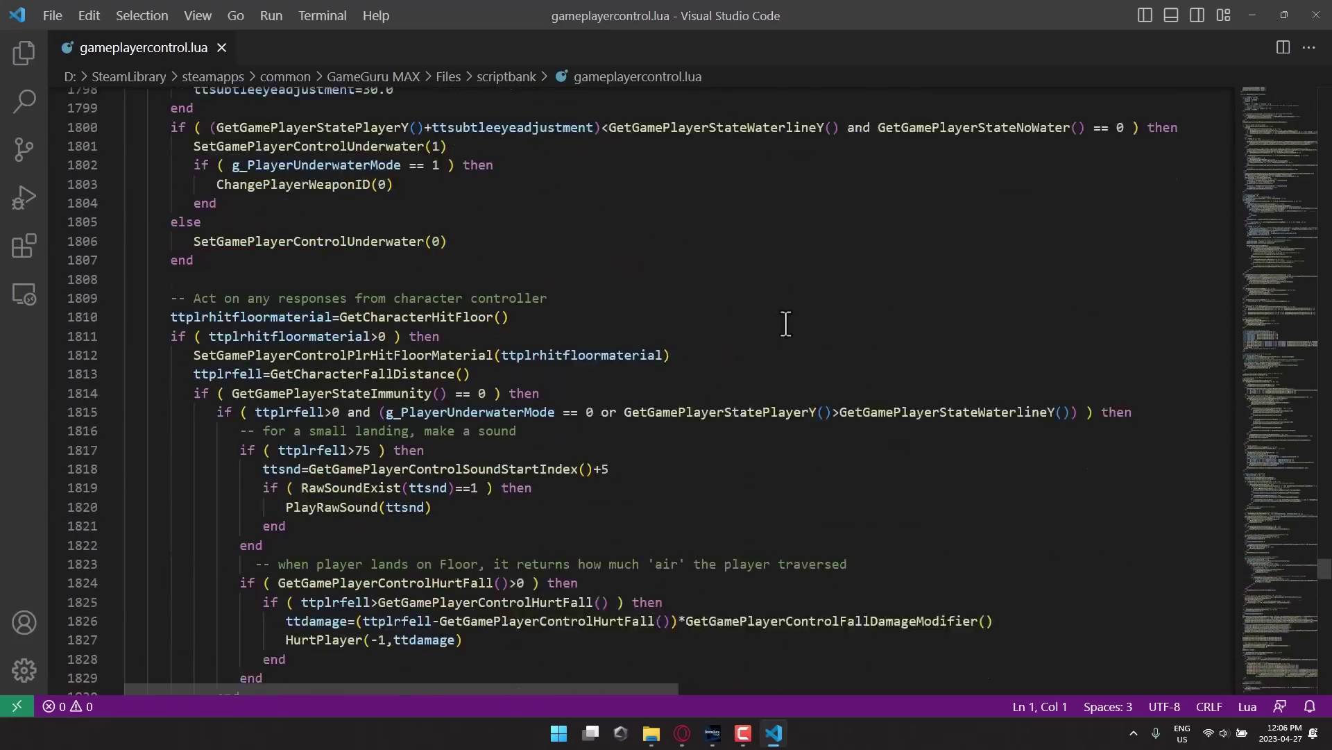
scroll(785, 327, down, 20)
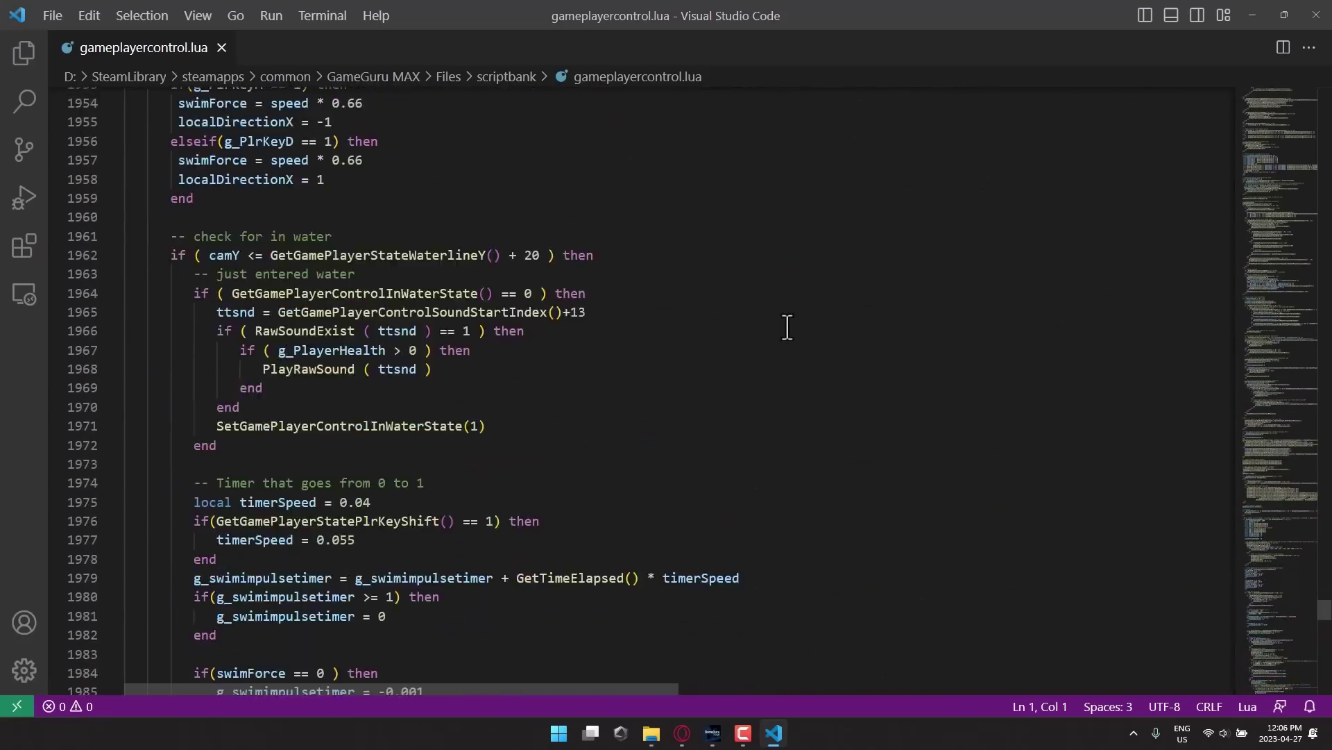
scroll(788, 324, down, 18)
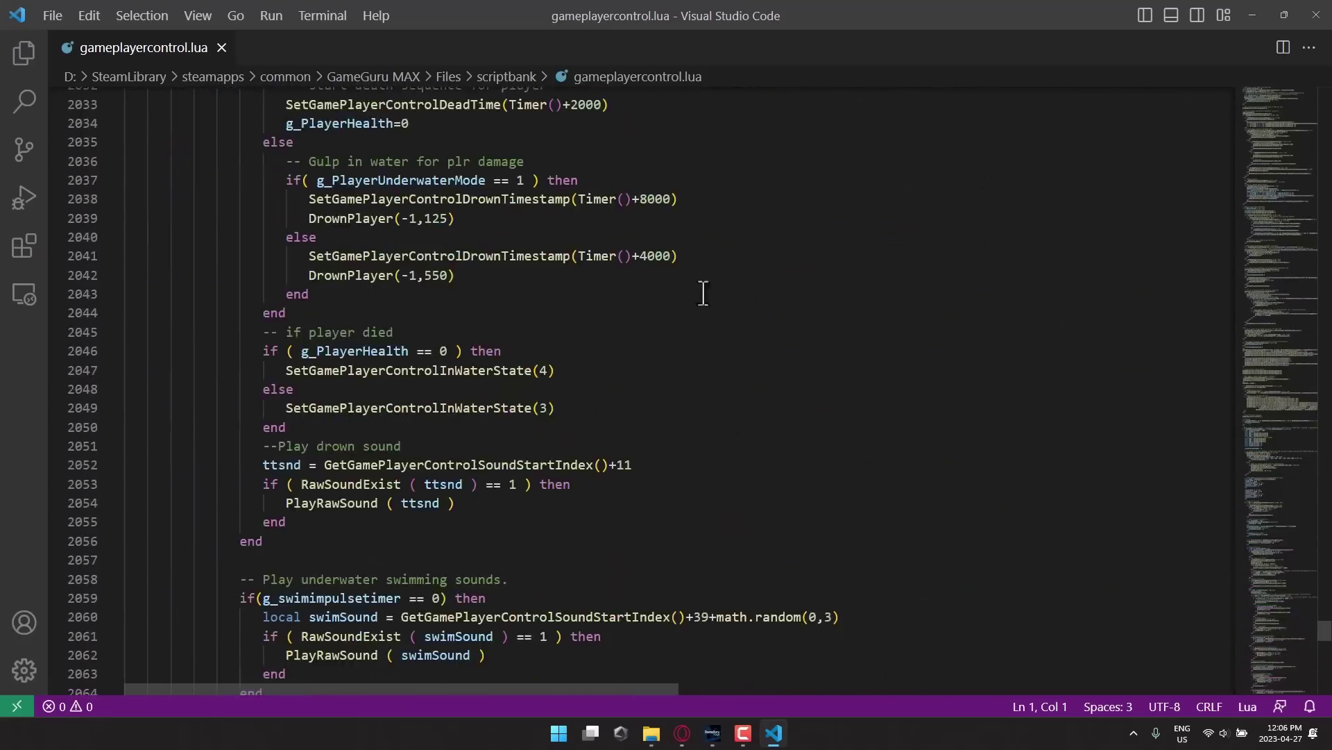
click(1316, 15)
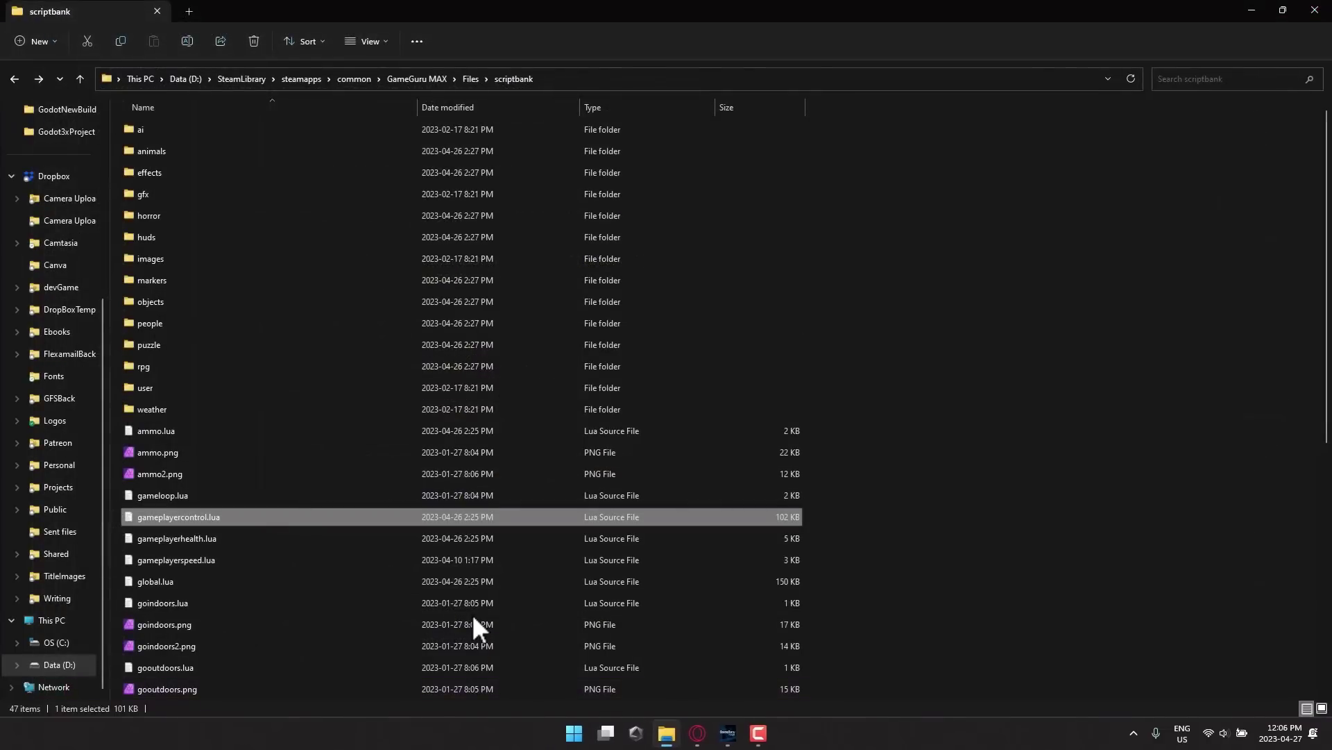
click(698, 733)
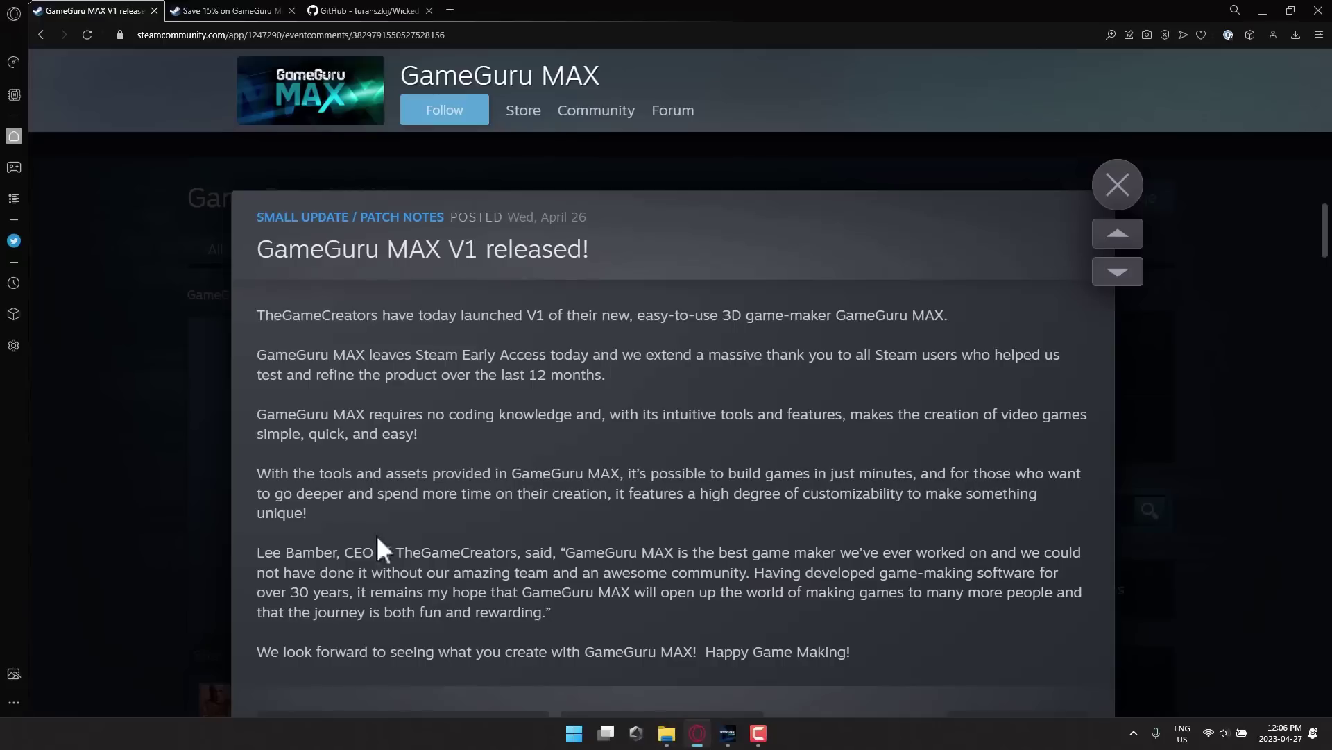
Switch to the GameGuru MAX Steam page and check its Mixed rating, 68% of 103 reviews.
click(222, 8)
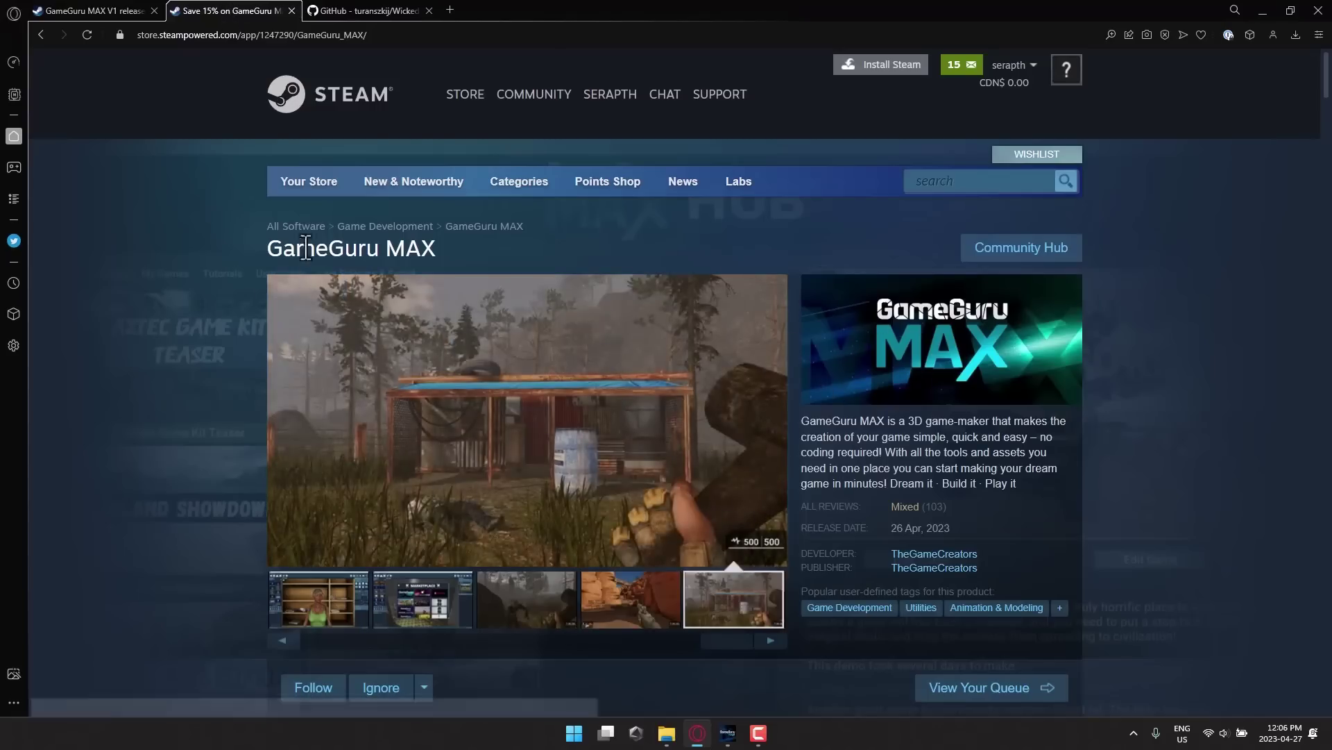
mouse_move(912, 503)
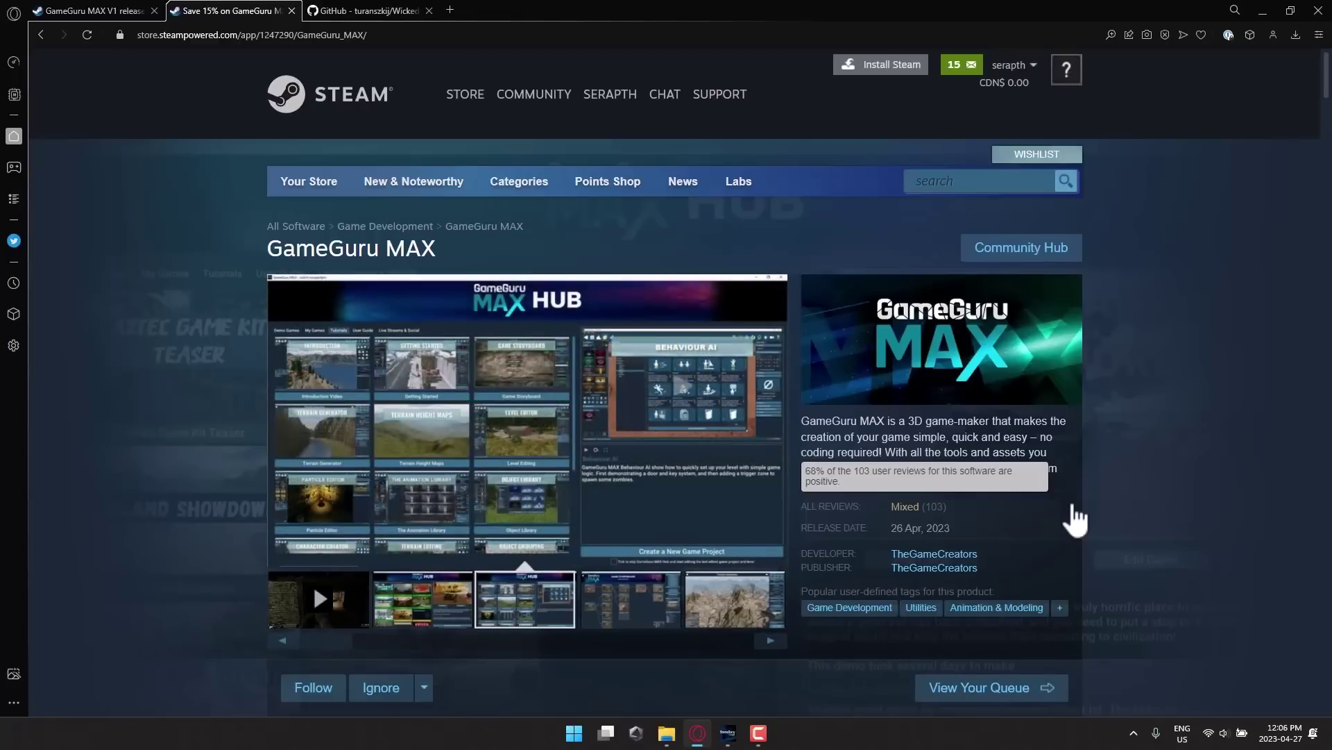
scroll(1114, 537, down, 20)
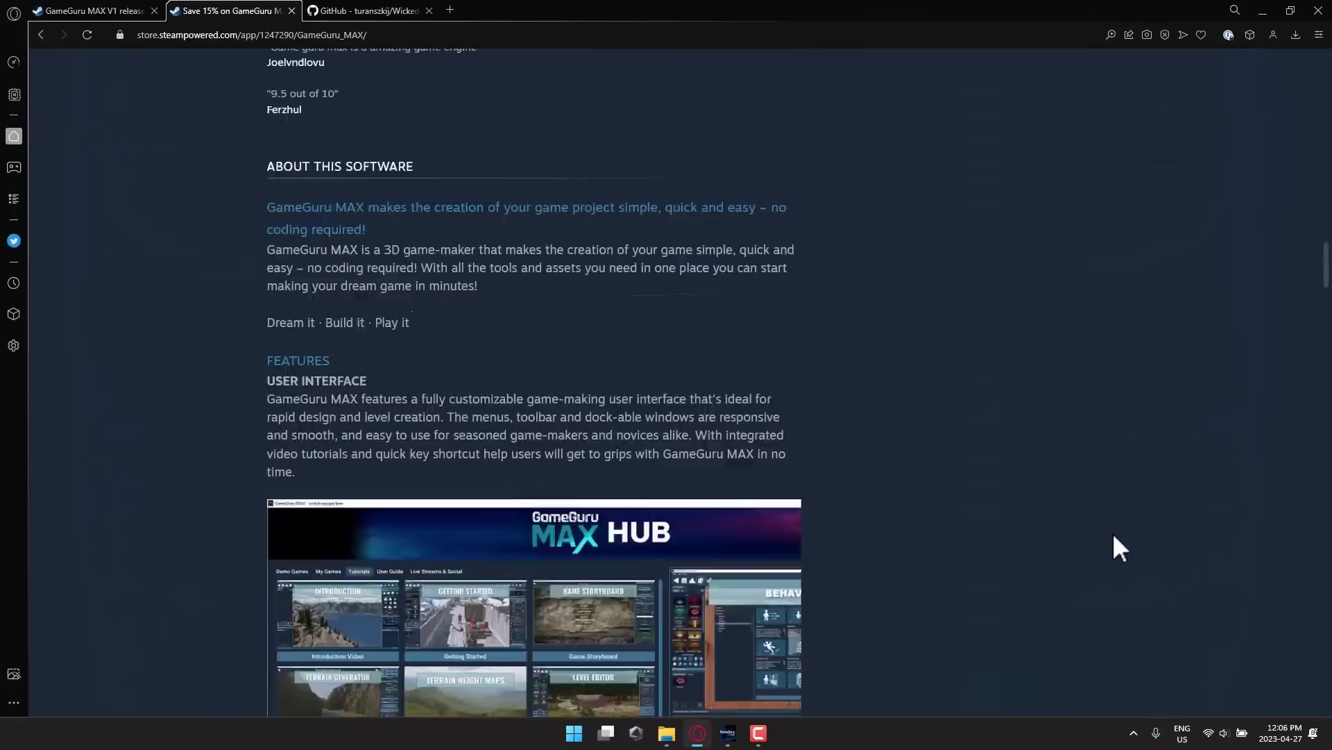
scroll(1113, 537, down, 20)
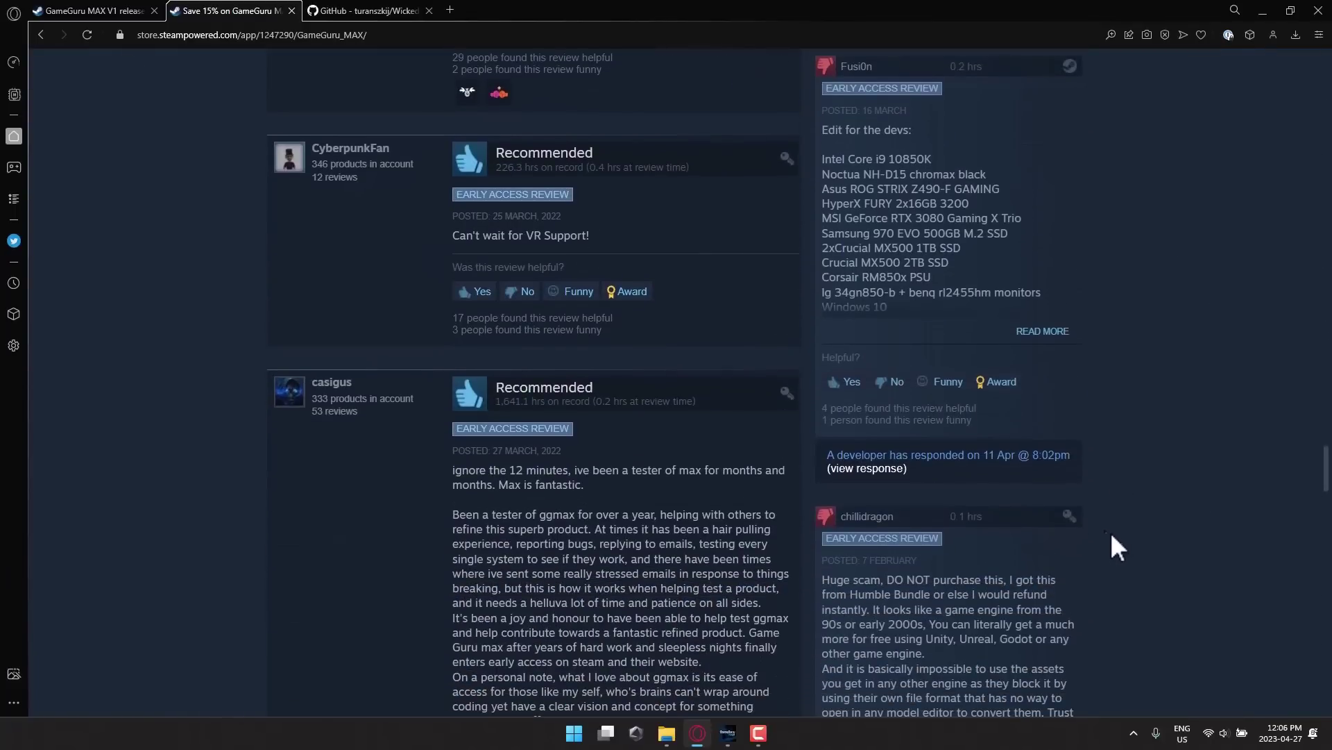
scroll(1025, 525, down, 2)
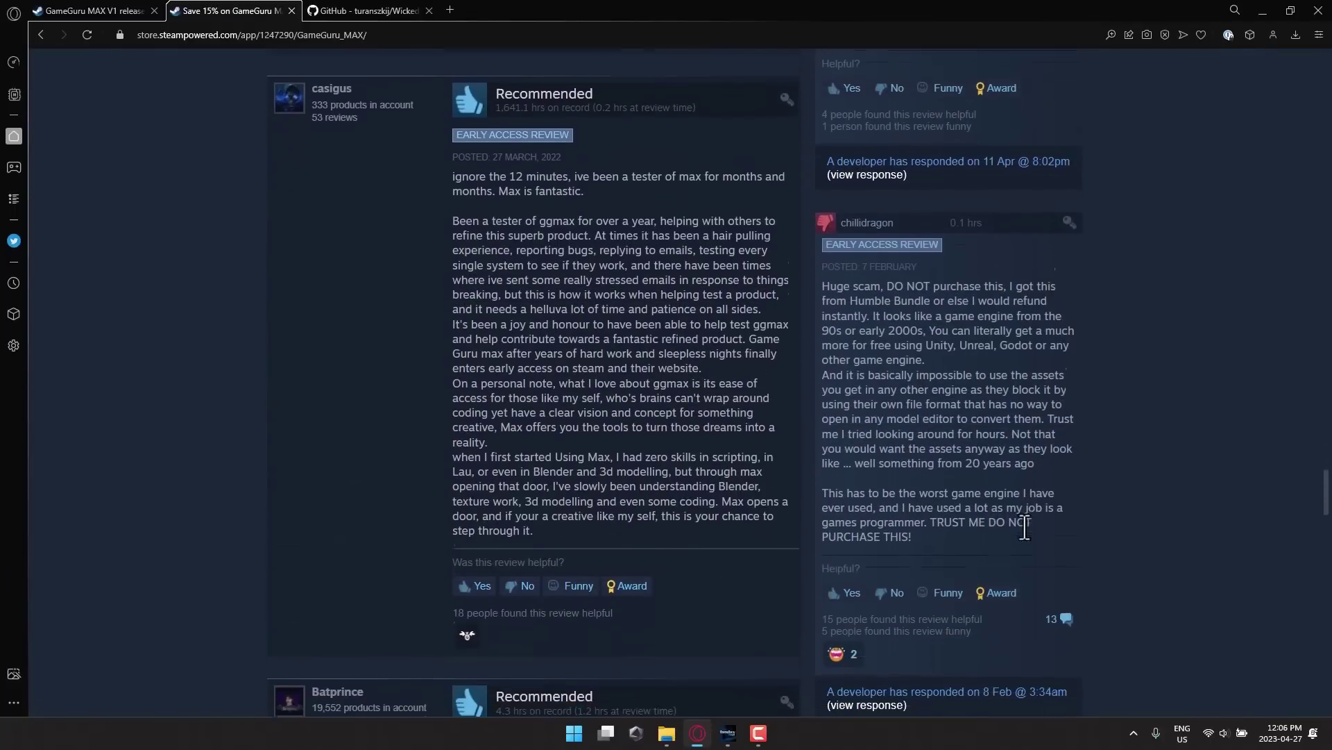
scroll(1025, 525, down, 2)
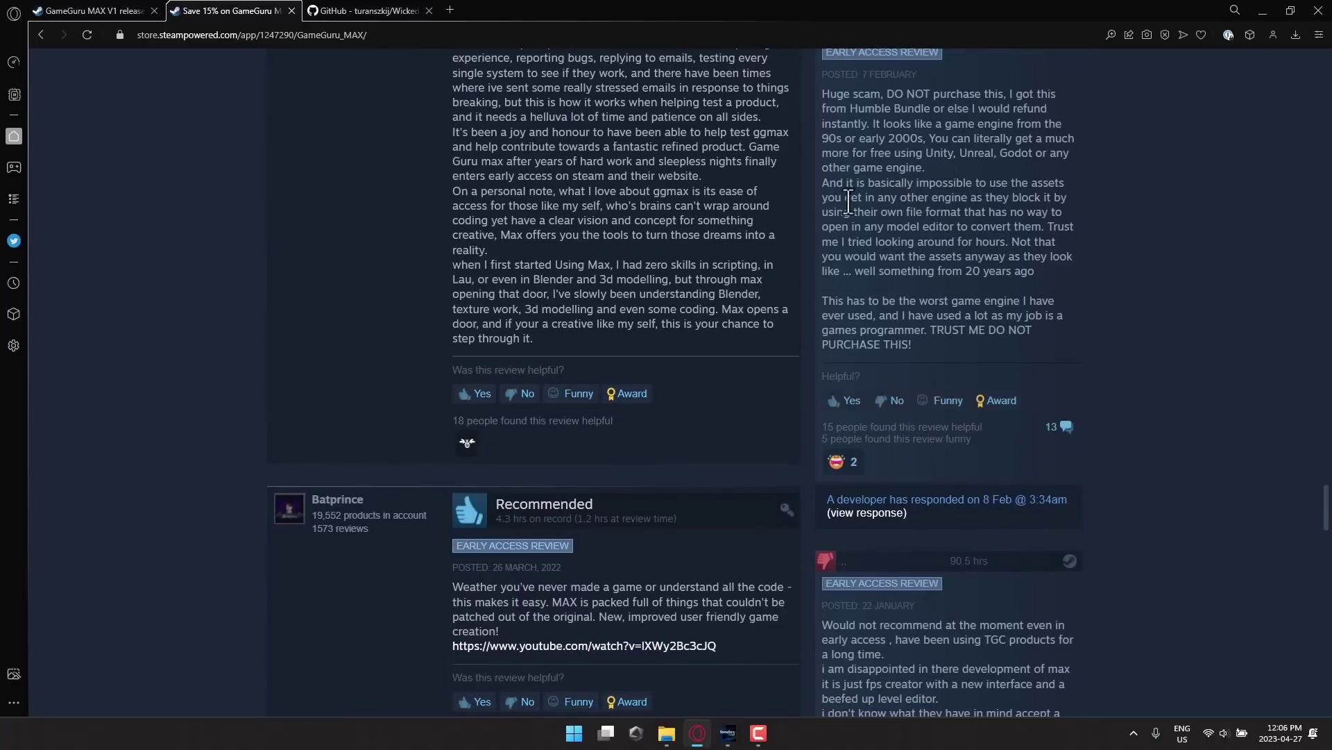
scroll(976, 236, down, 4)
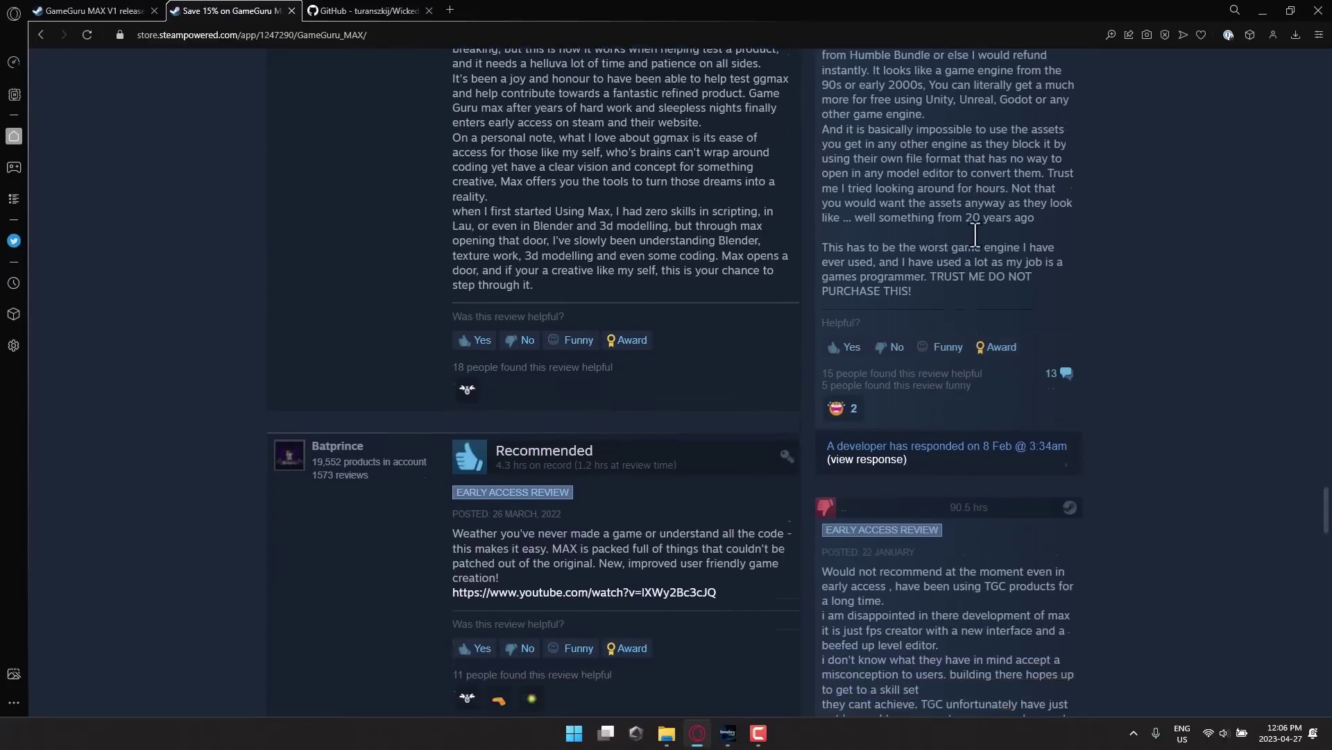
scroll(963, 408, up, 12)
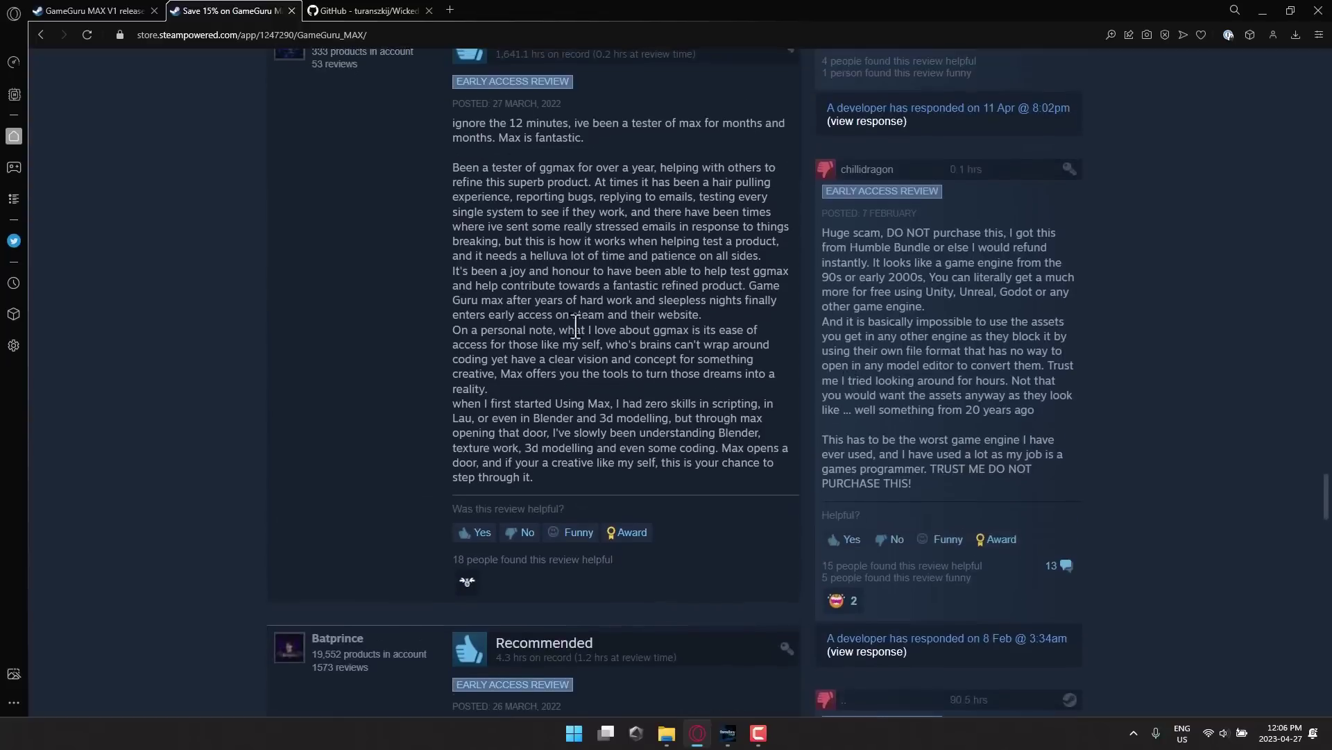
scroll(618, 389, up, 3)
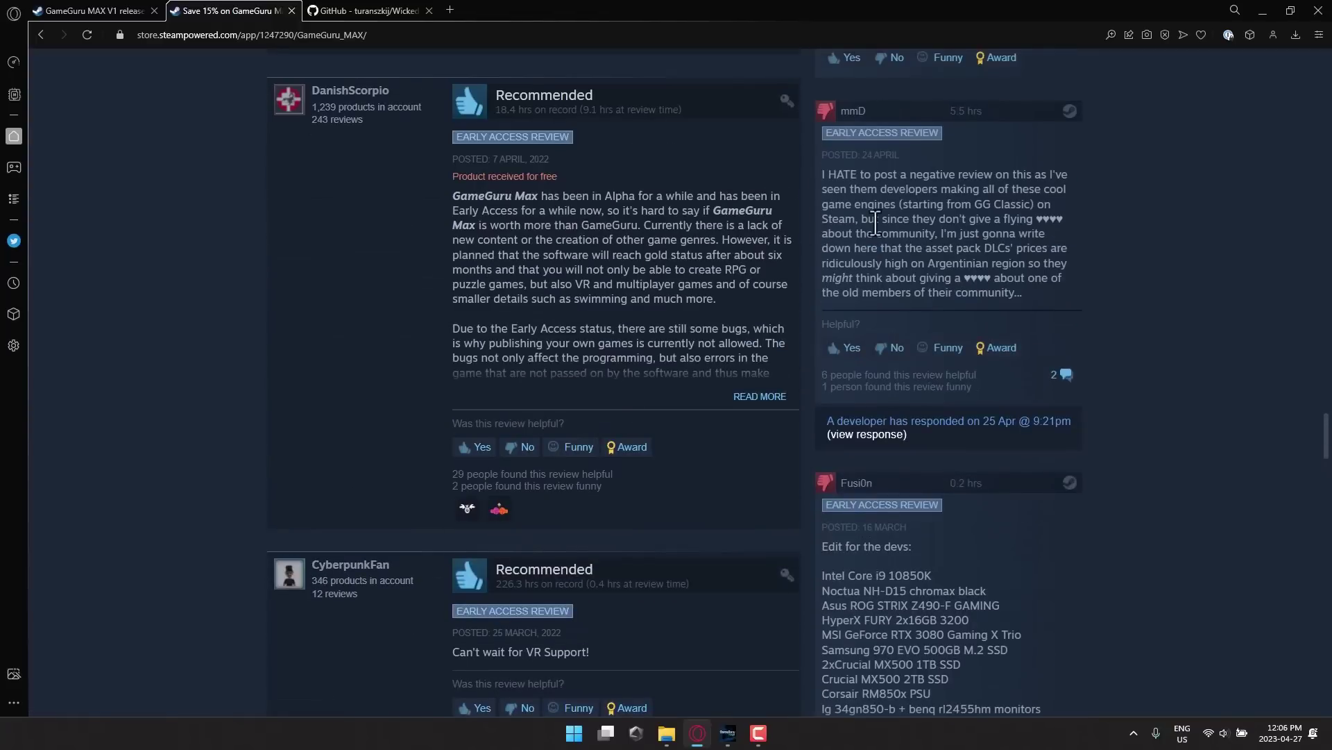
scroll(722, 257, up, 5)
scroll(707, 265, up, 7)
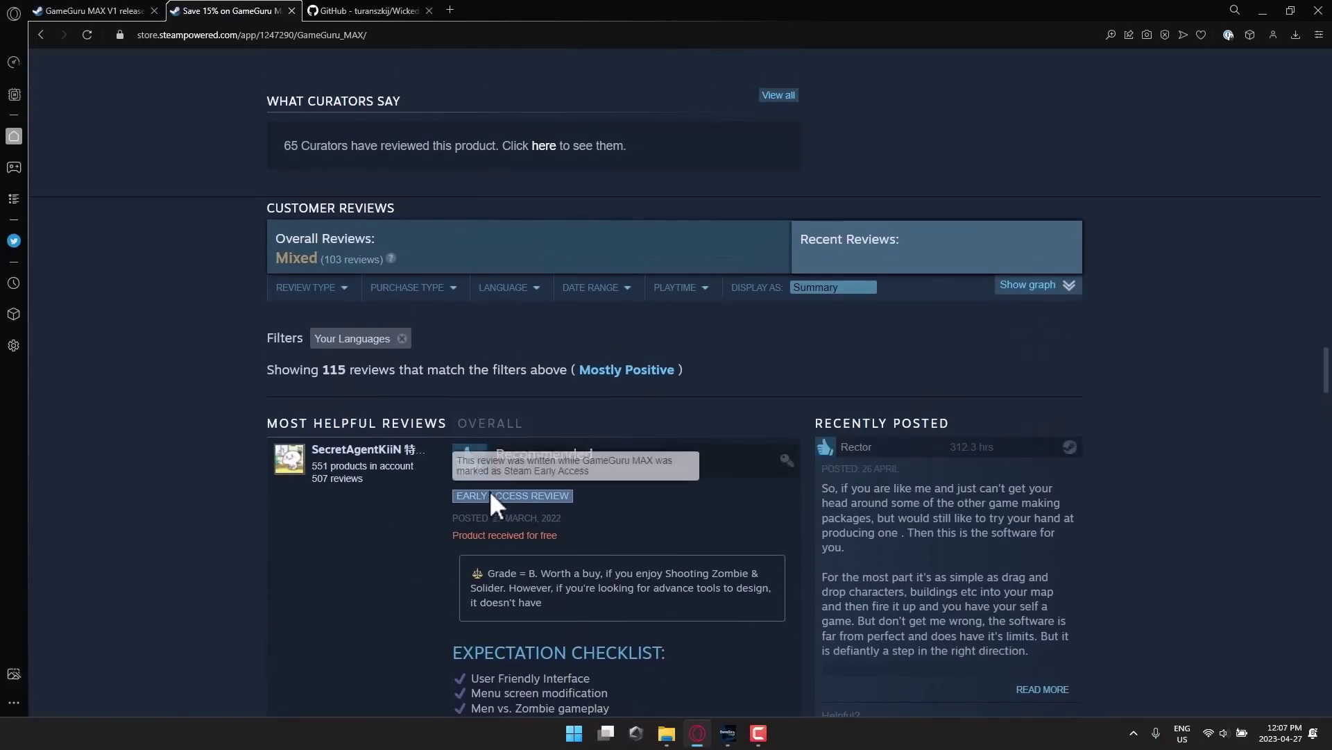
mouse_move(547, 495)
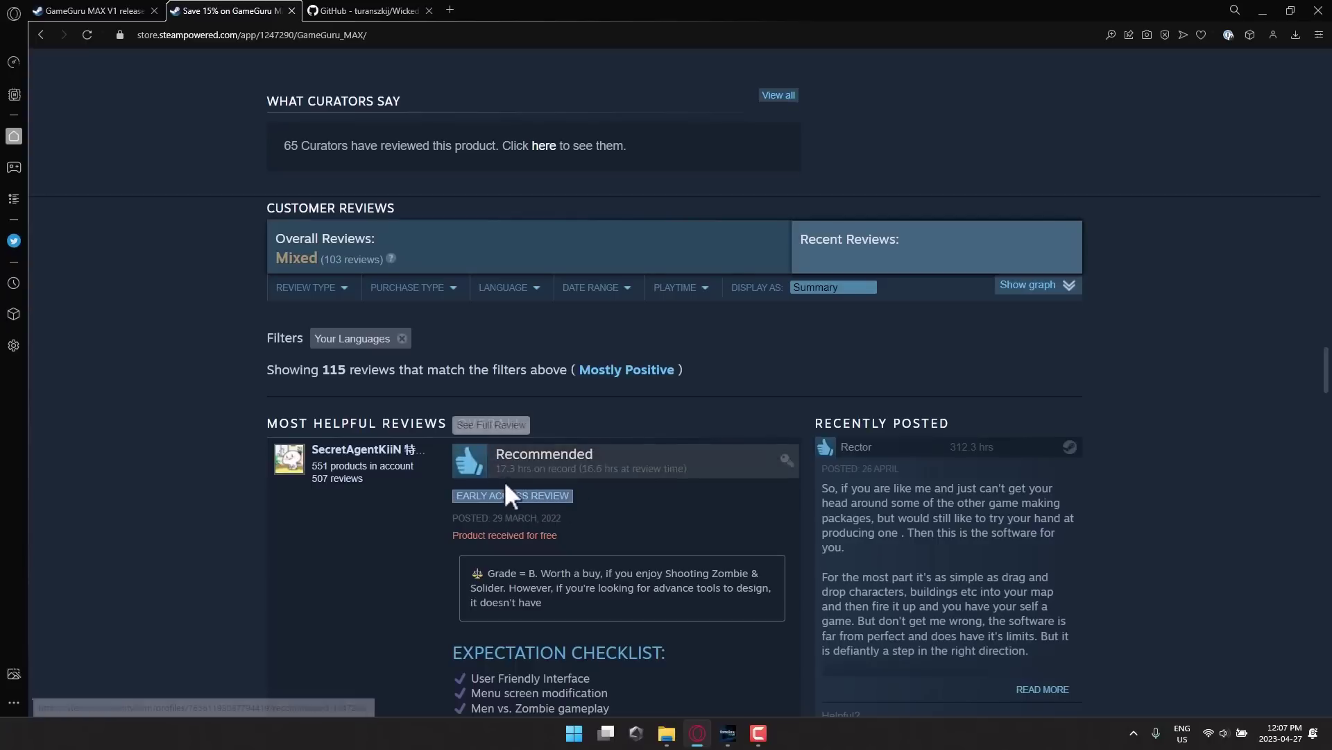
scroll(666, 541, up, 11)
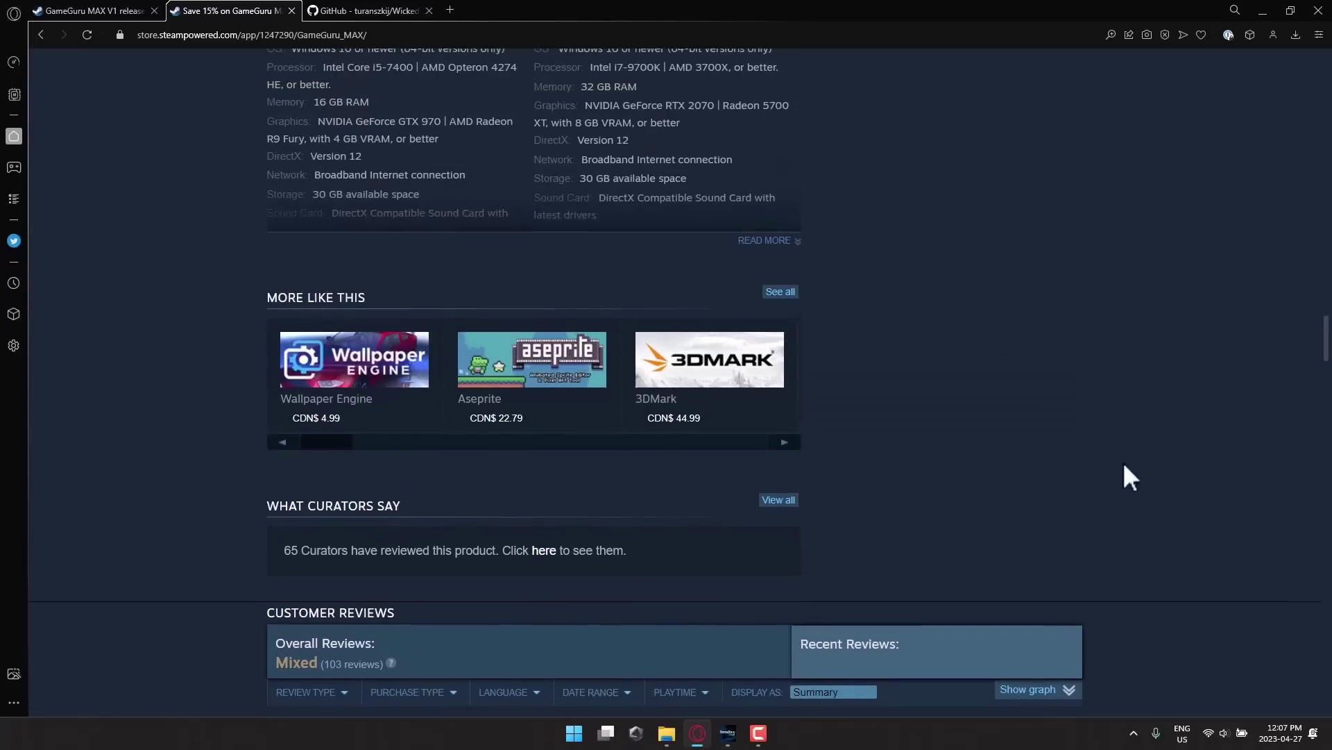
scroll(1149, 474, up, 20)
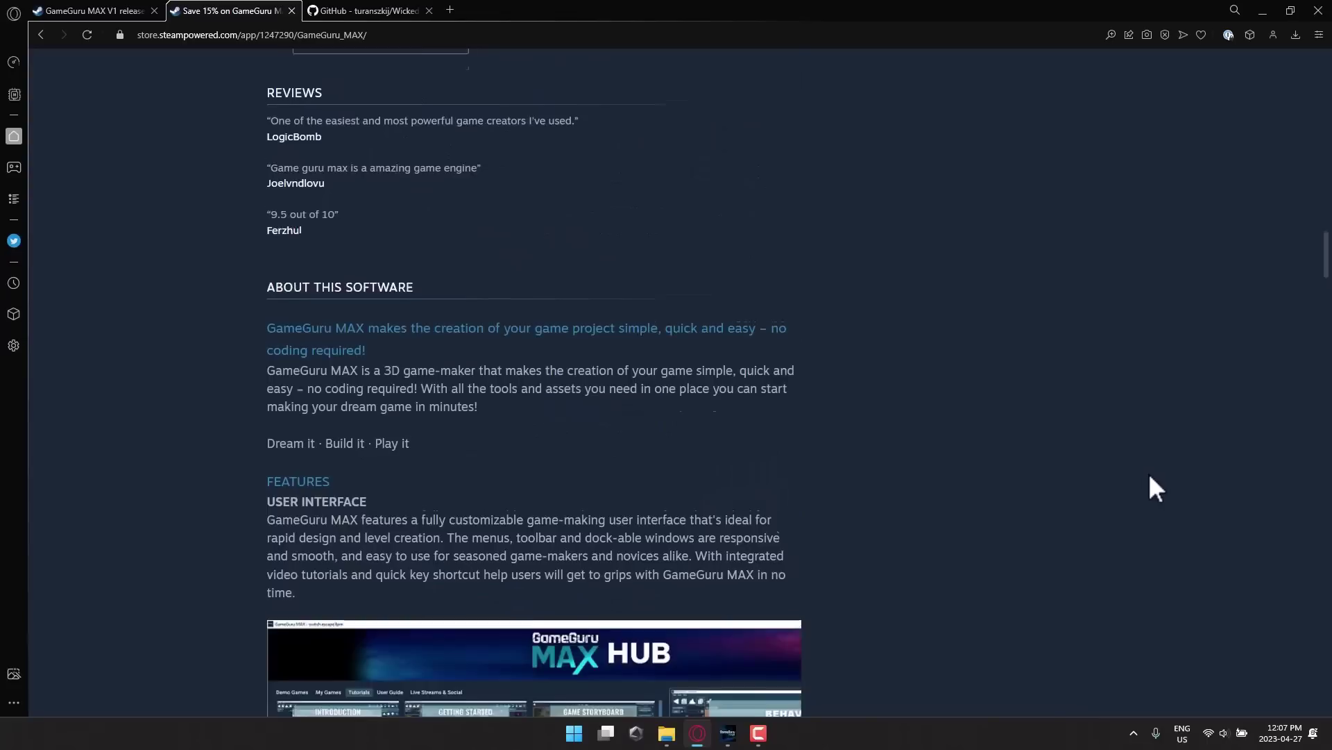
scroll(1148, 477, up, 9)
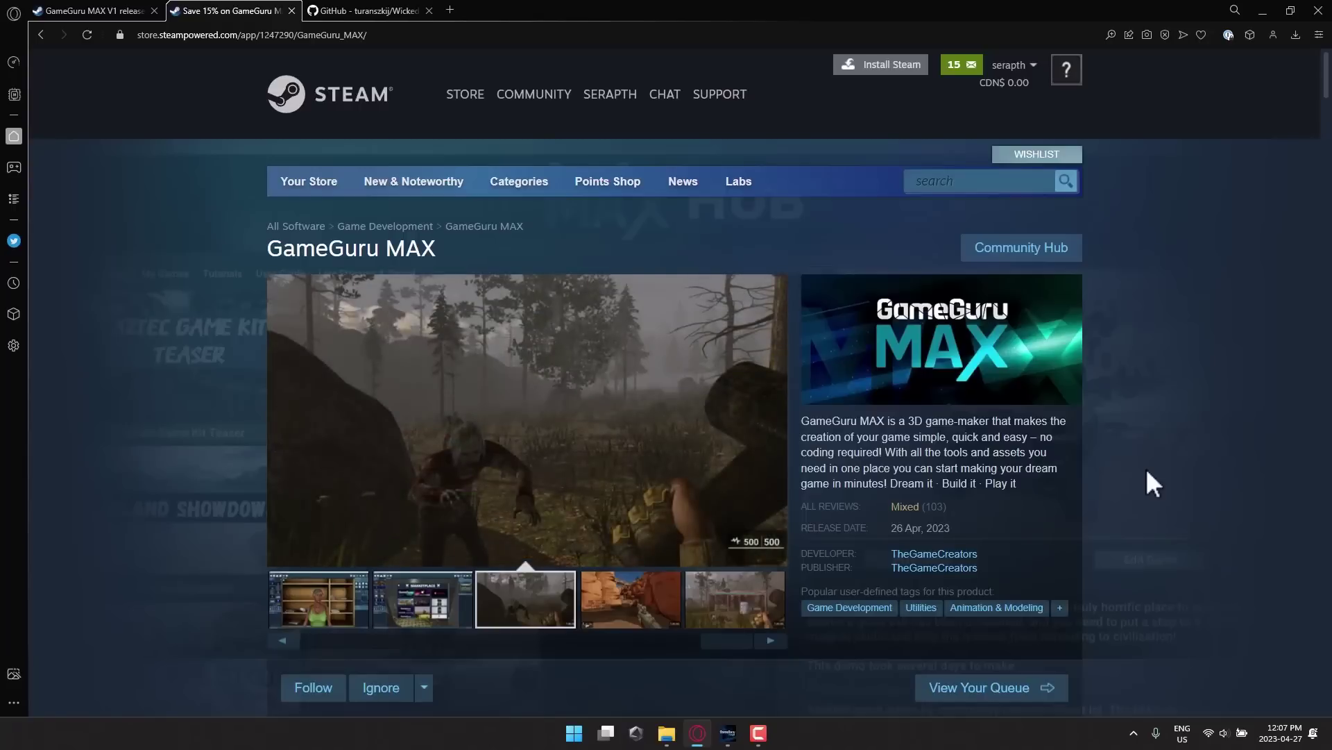
scroll(1088, 474, down, 10)
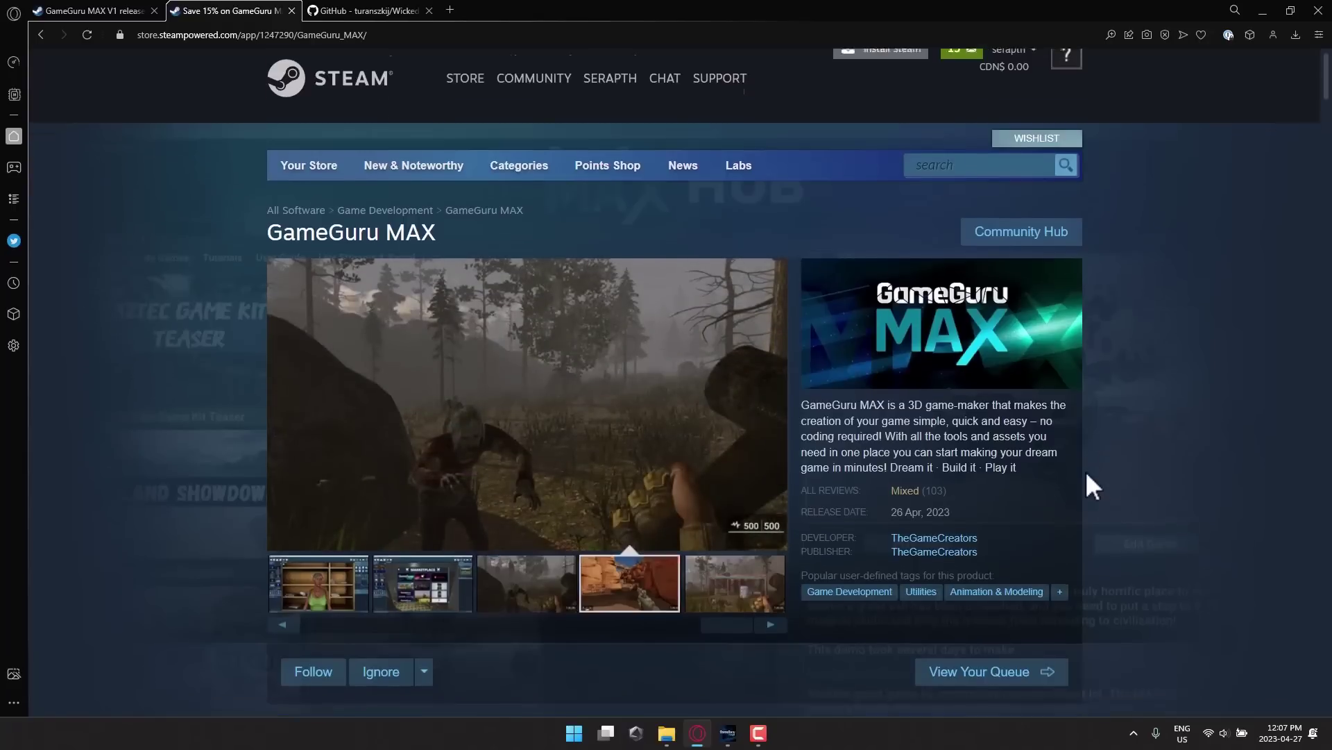
scroll(1086, 475, down, 4)
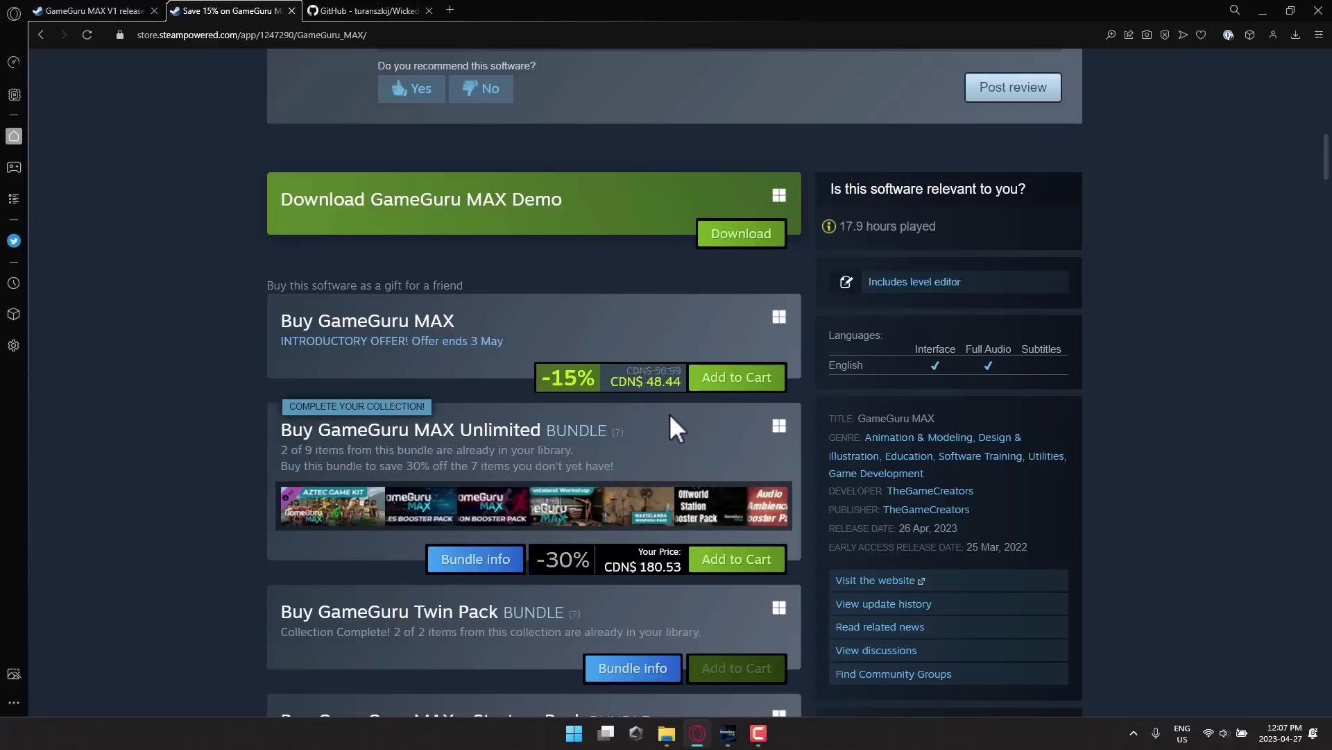
Search the store for 'guru ma', open GameGuru MAX and scroll down to its bundles.
scroll(670, 415, up, 10)
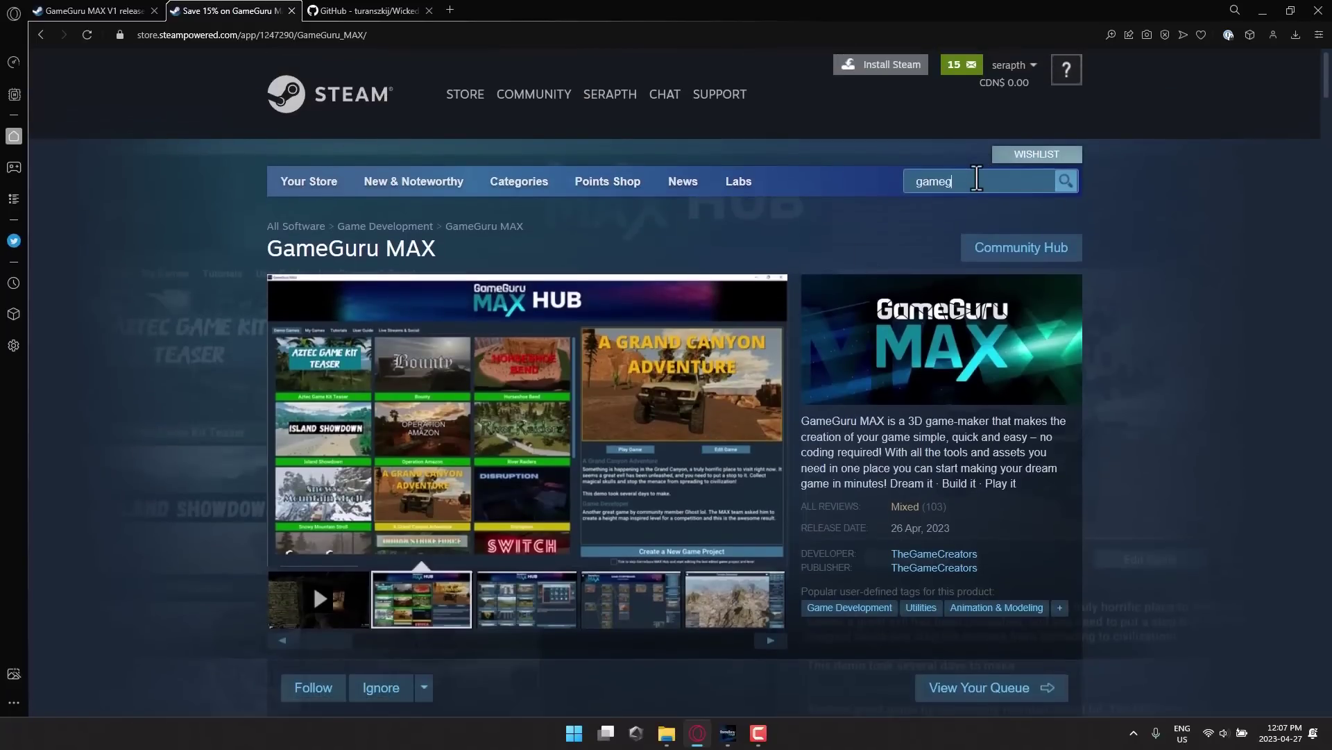
key(BackSpace)
text(guru ma)
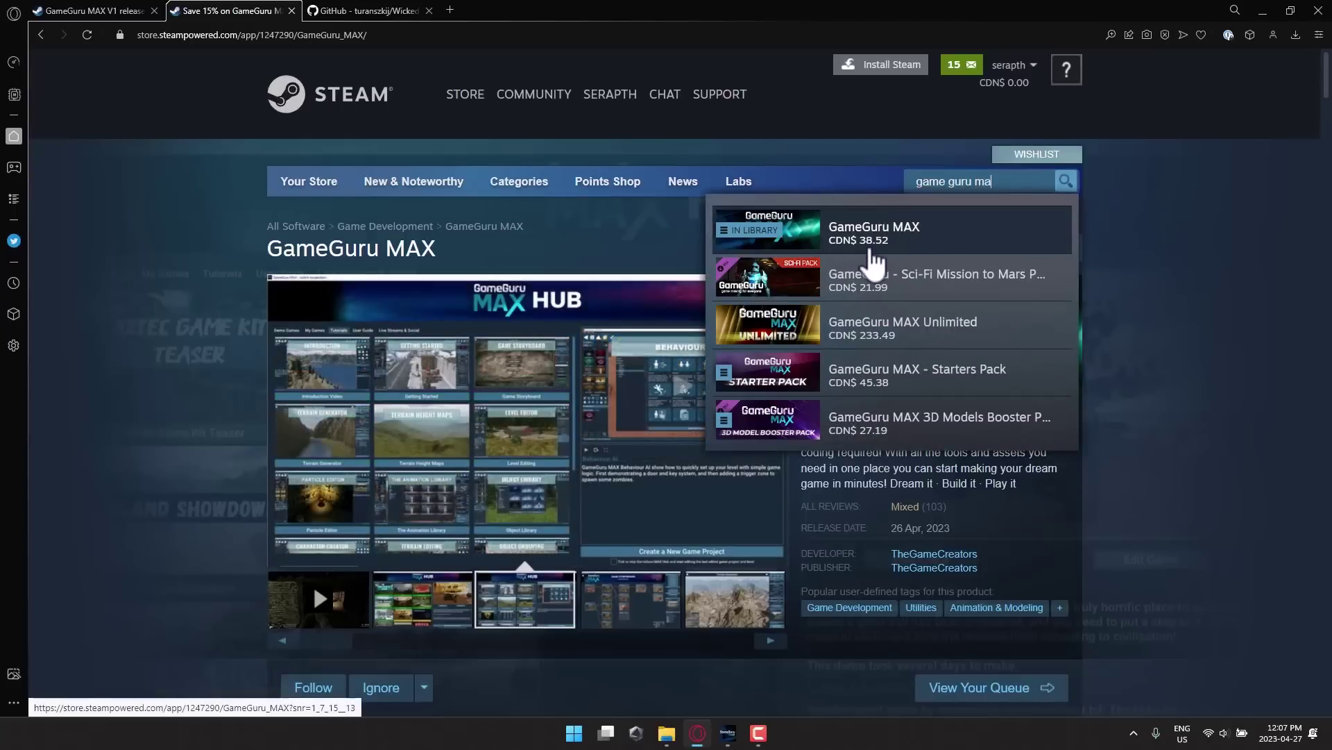
click(208, 585)
scroll(212, 585, down, 7)
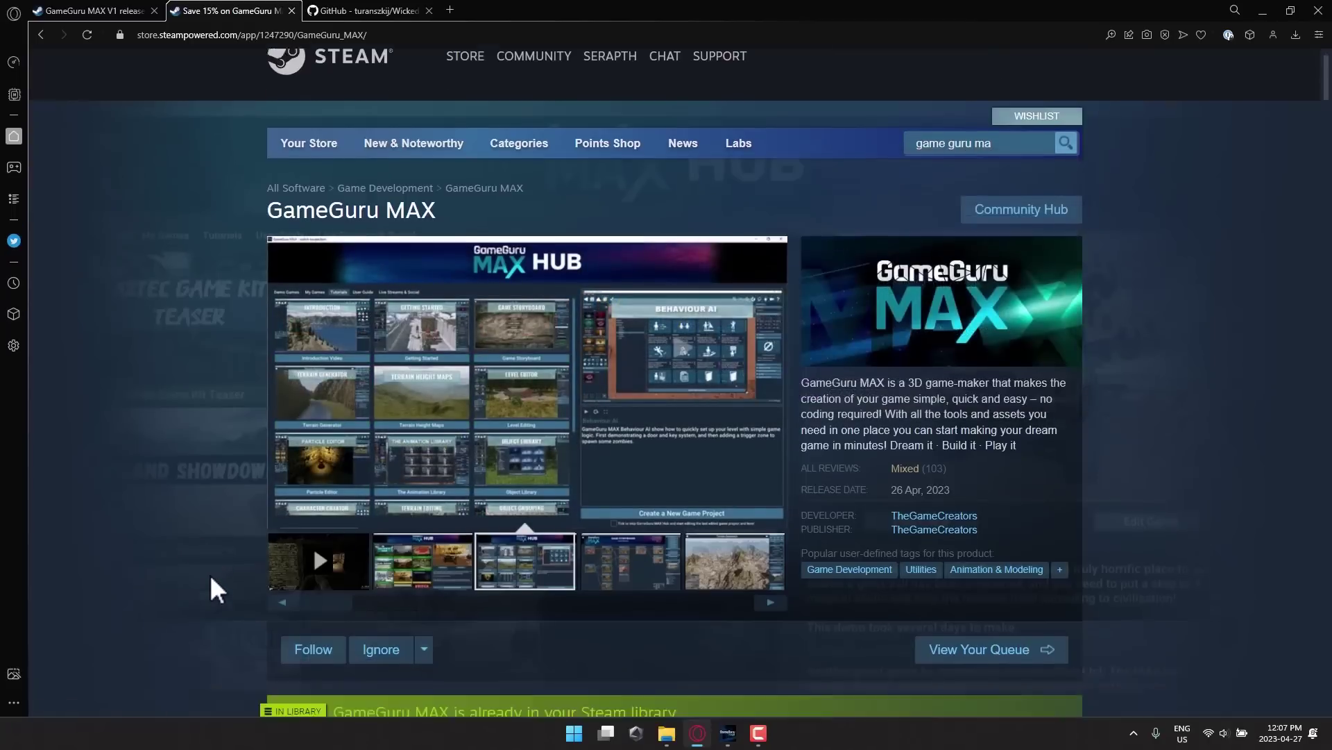
scroll(211, 578, down, 9)
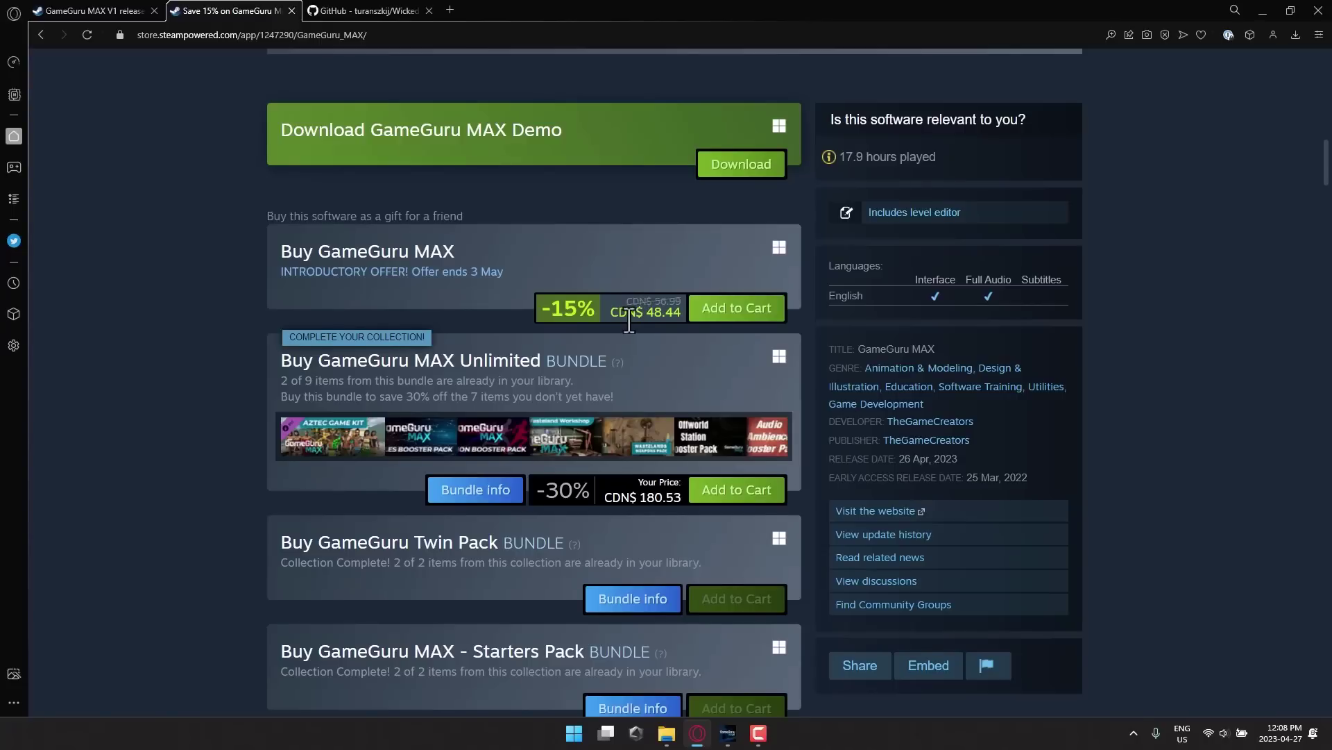
scroll(629, 320, down, 1)
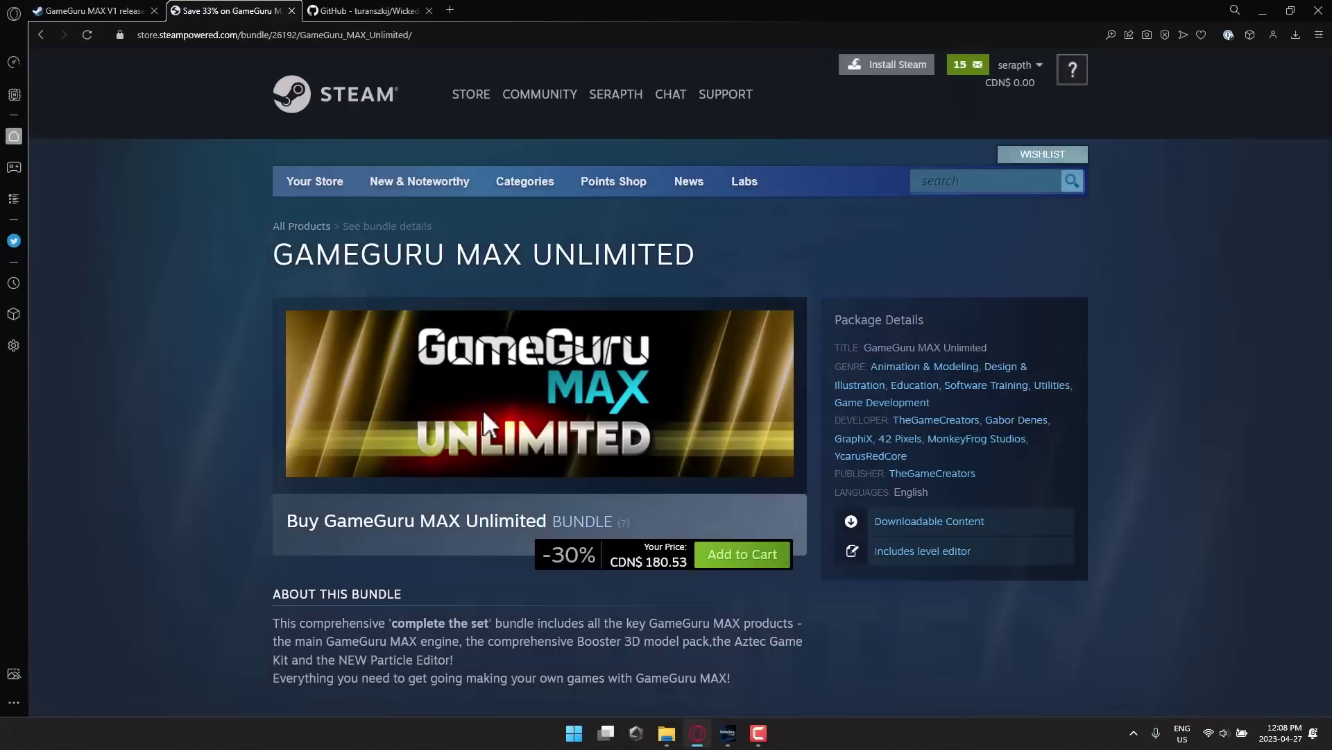
Browse the Unlimited bundle's included items and open the GameGuru MAX app page from the list.
scroll(539, 437, down, 10)
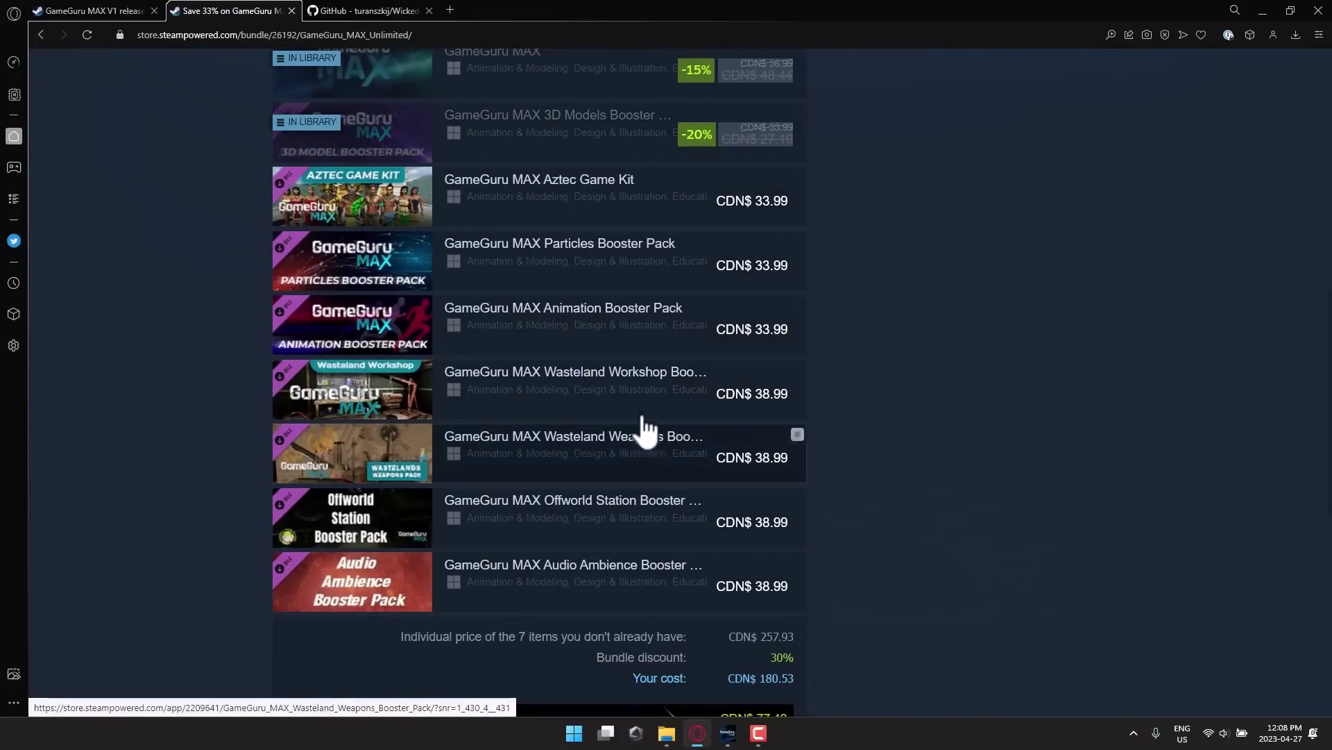
scroll(642, 406, up, 1)
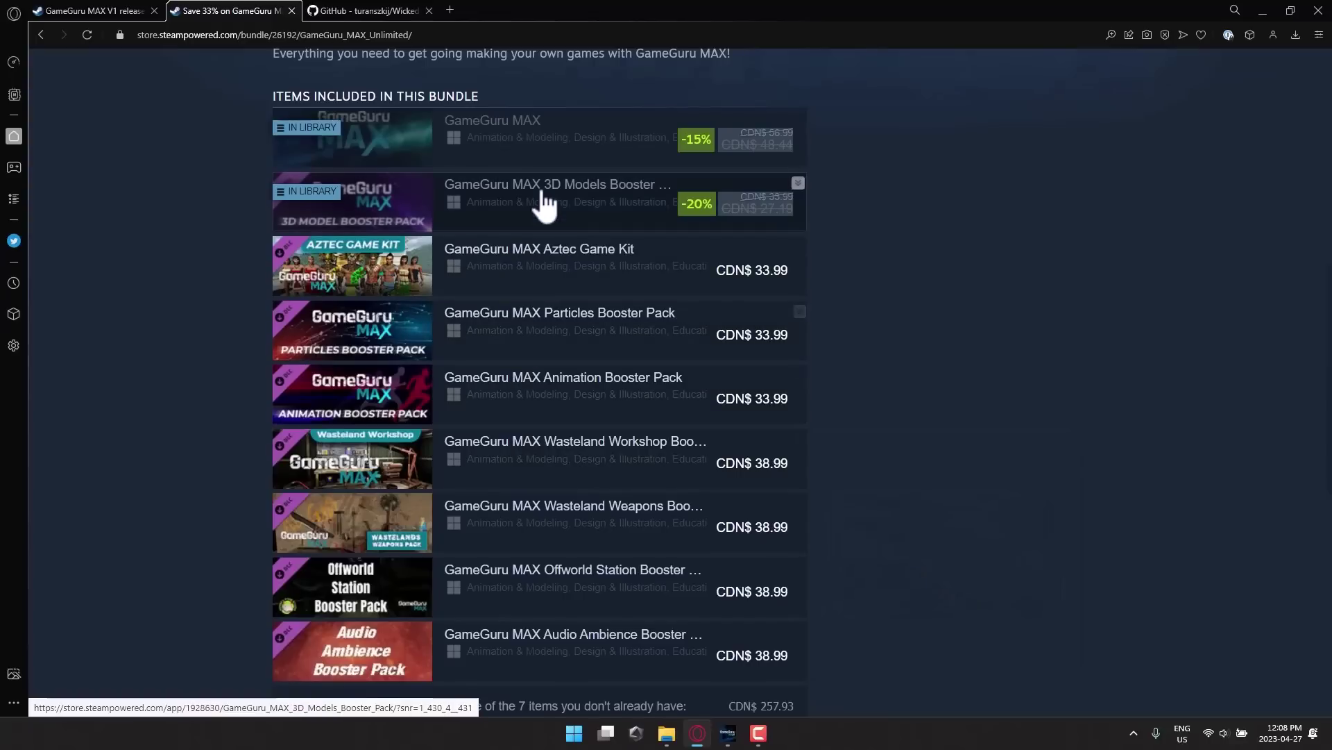
mouse_move(546, 206)
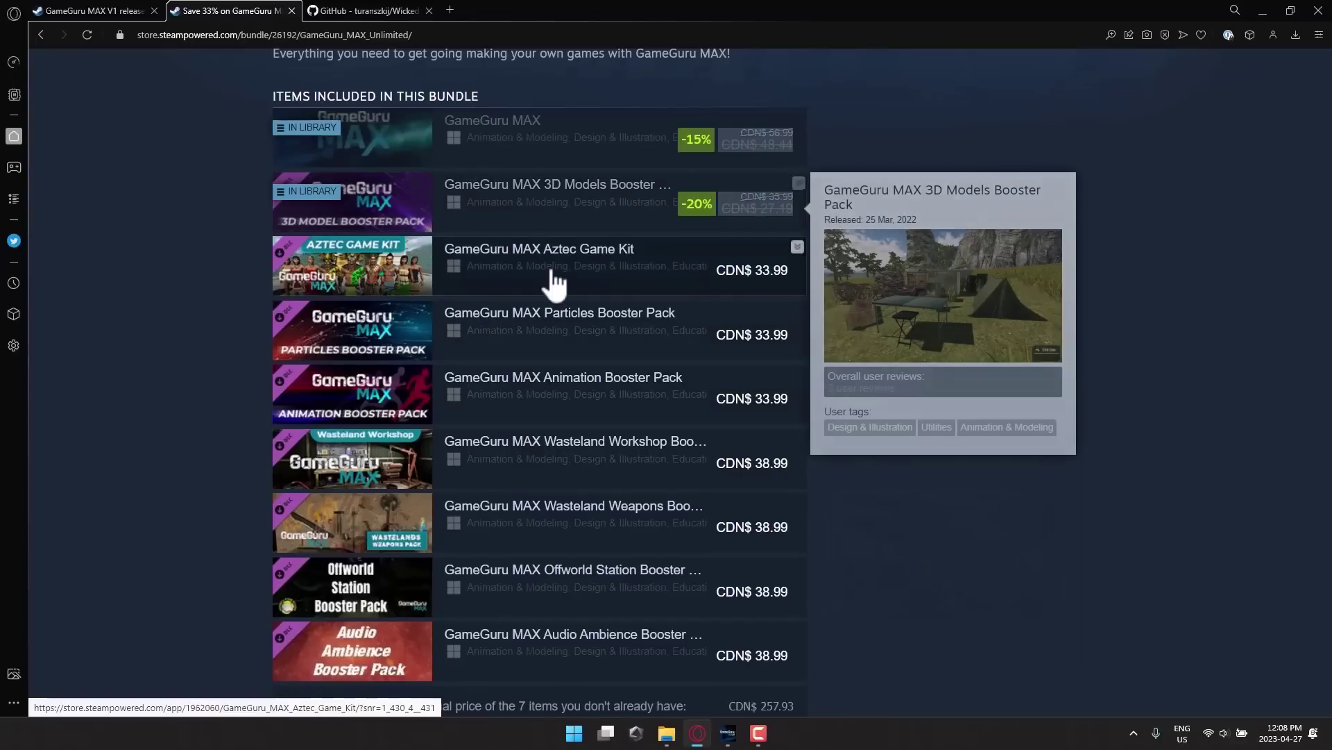
mouse_move(555, 281)
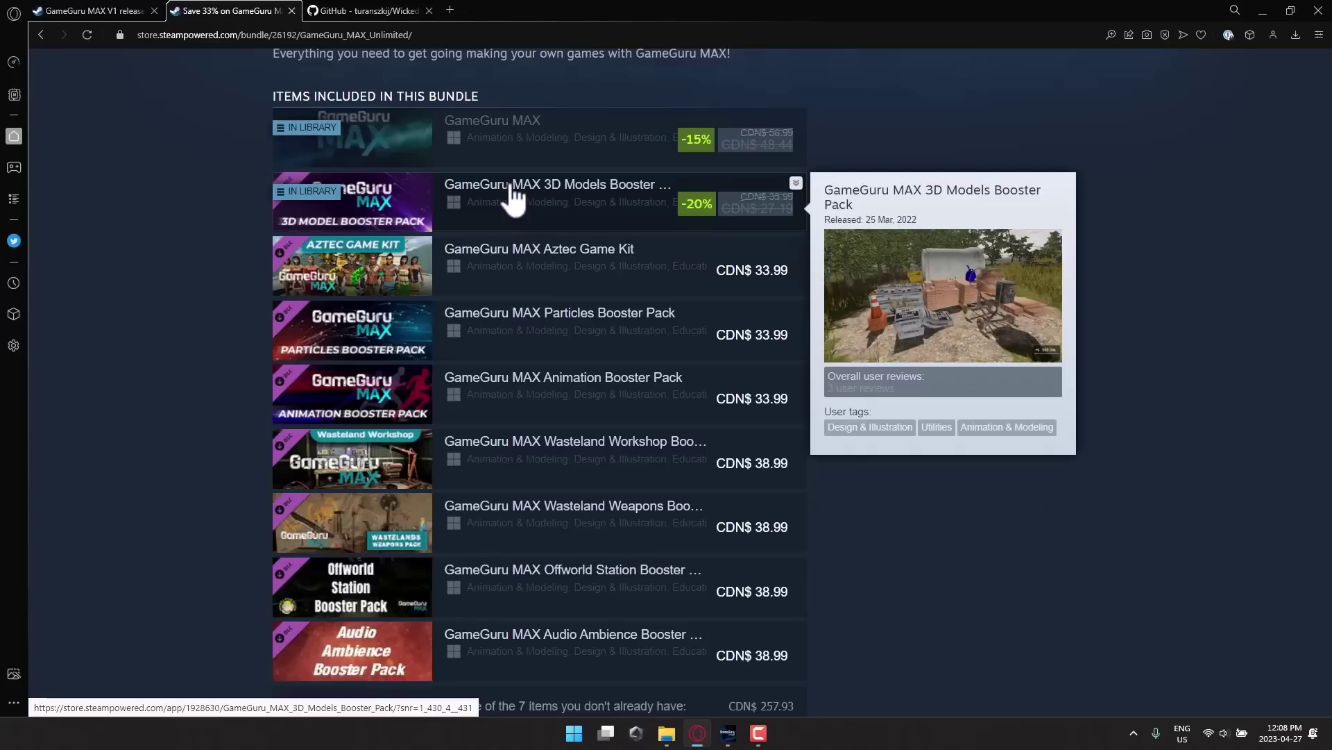
scroll(535, 327, up, 8)
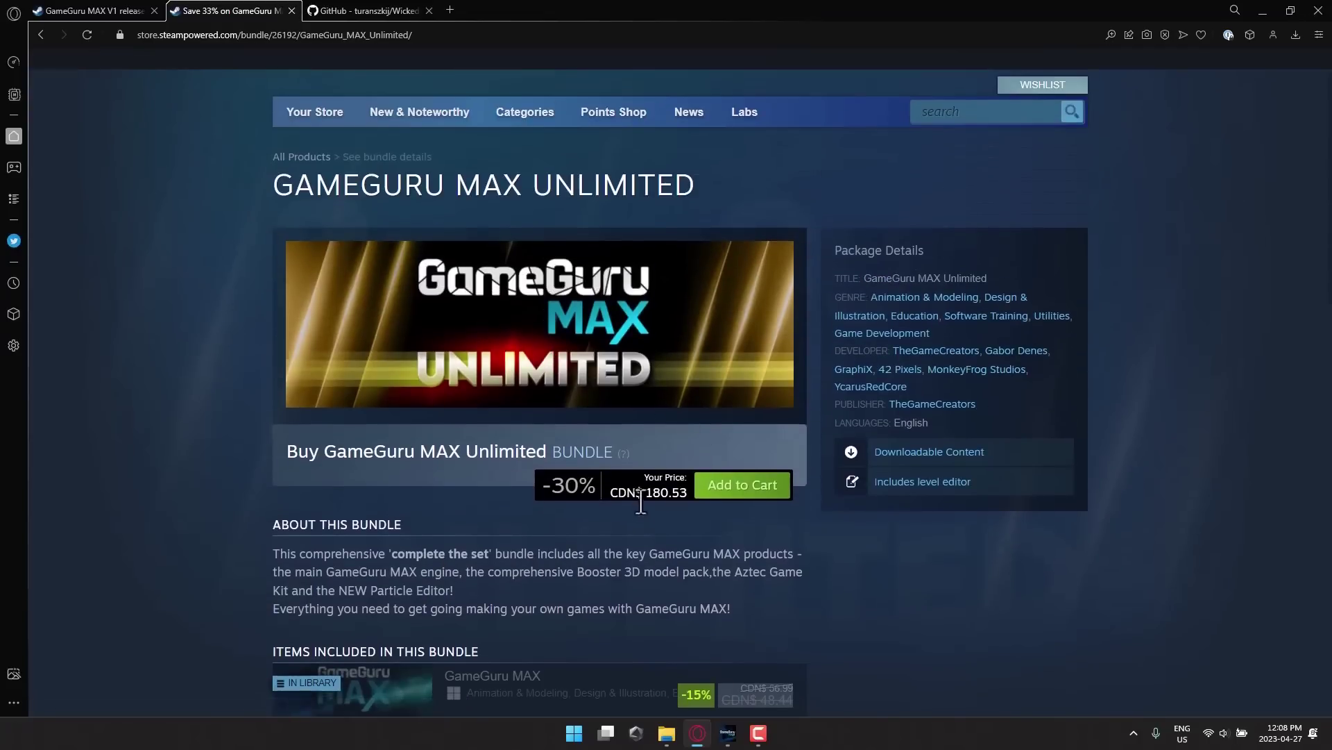
click(558, 677)
scroll(527, 424, up, 15)
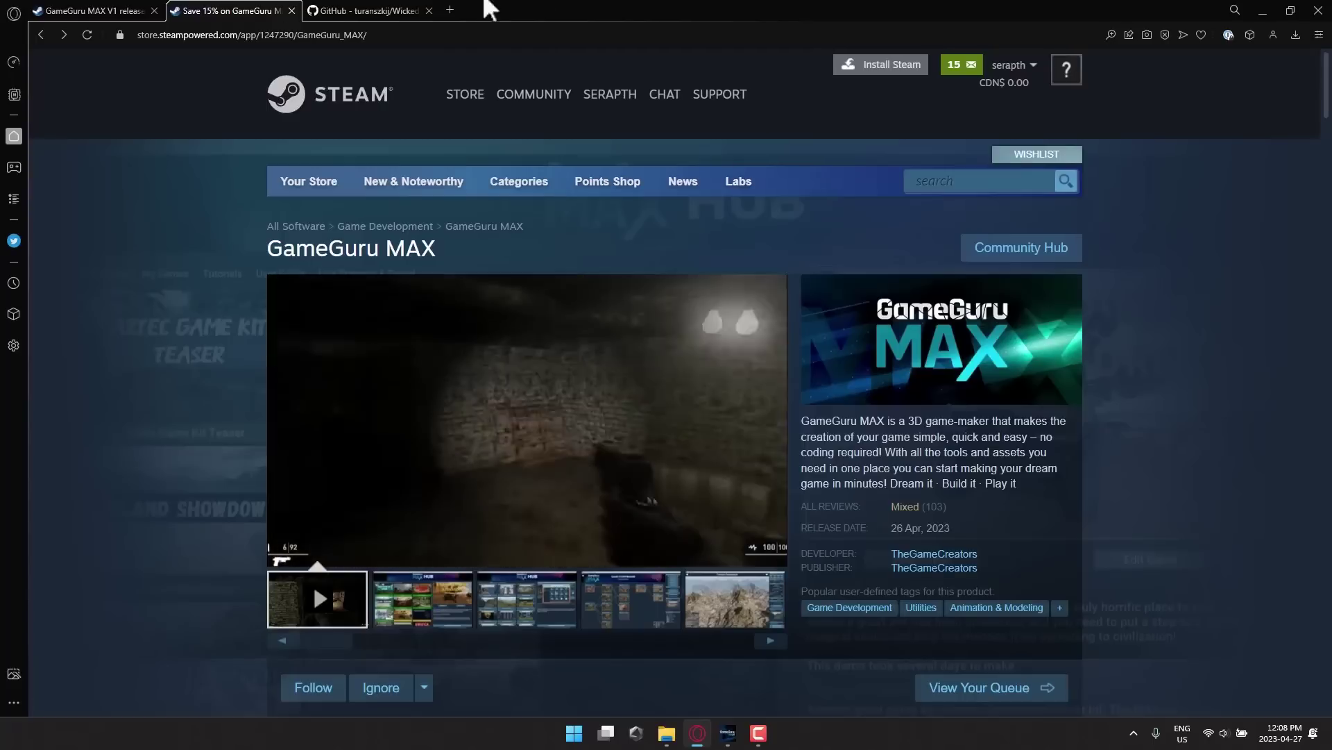
Switch to the Wicked Engine GitHub tab and scroll its README down to the Scripting API section.
click(353, 6)
ctrl+scroll(434, 512, up, 3)
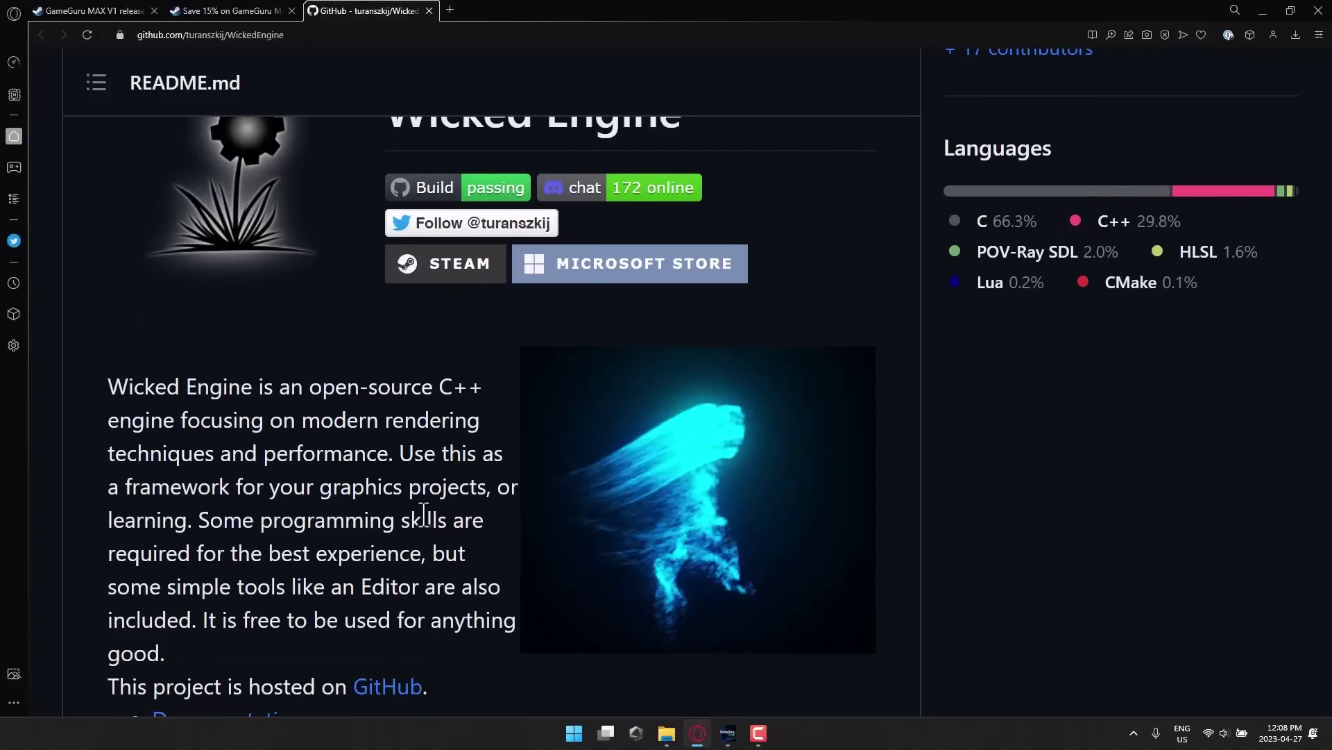
scroll(426, 514, up, 1)
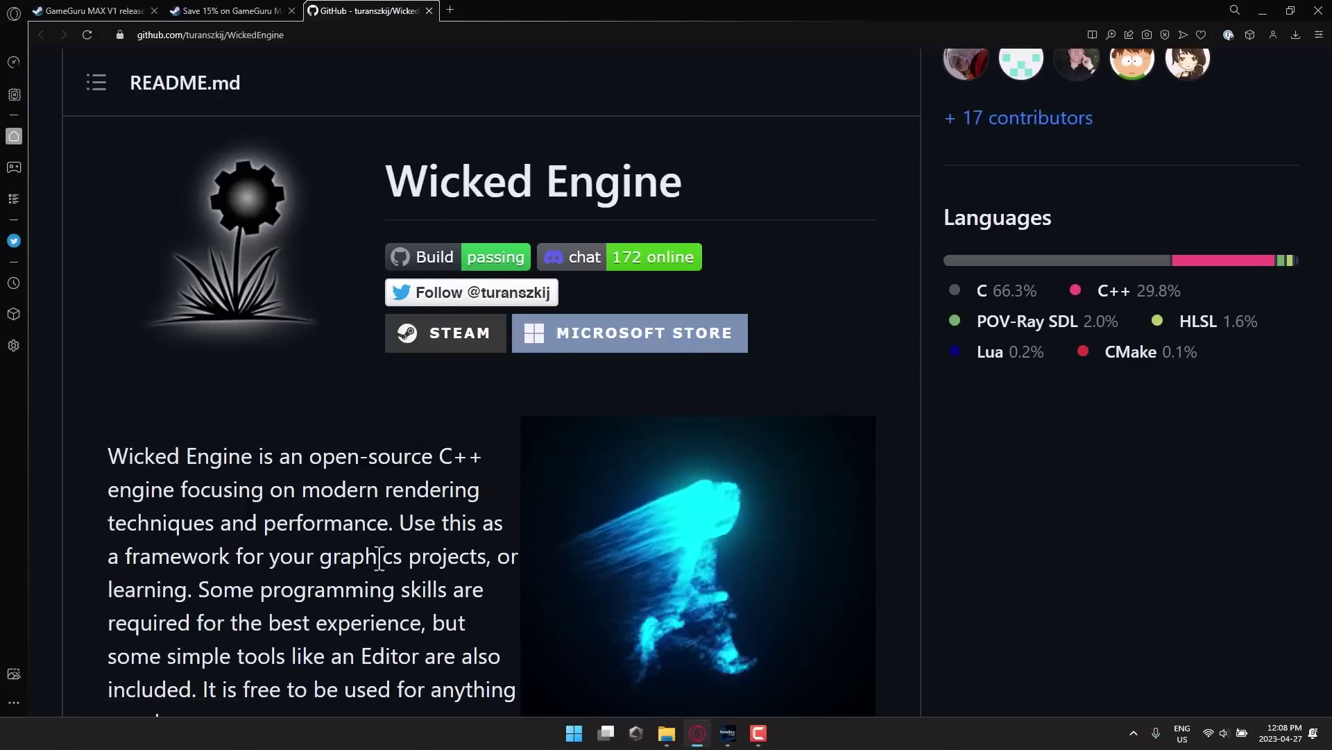
scroll(381, 556, down, 8)
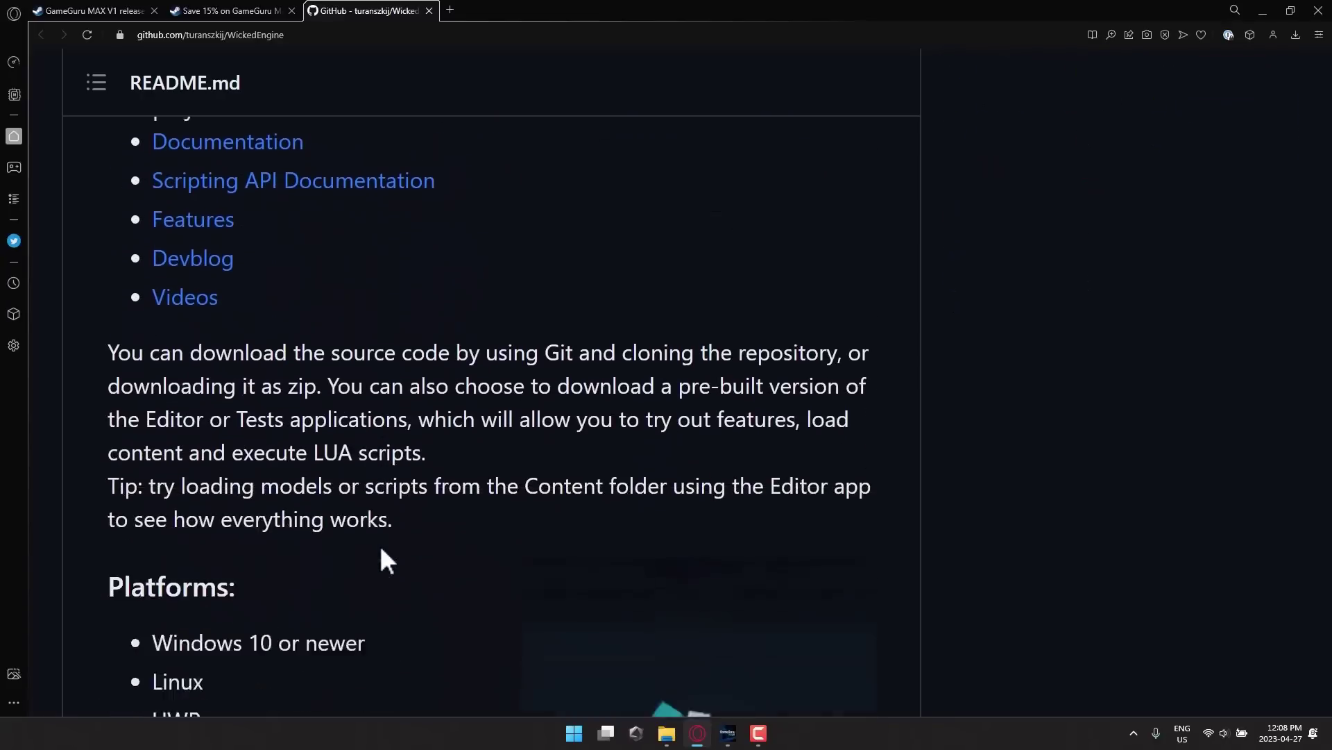
scroll(381, 549, down, 9)
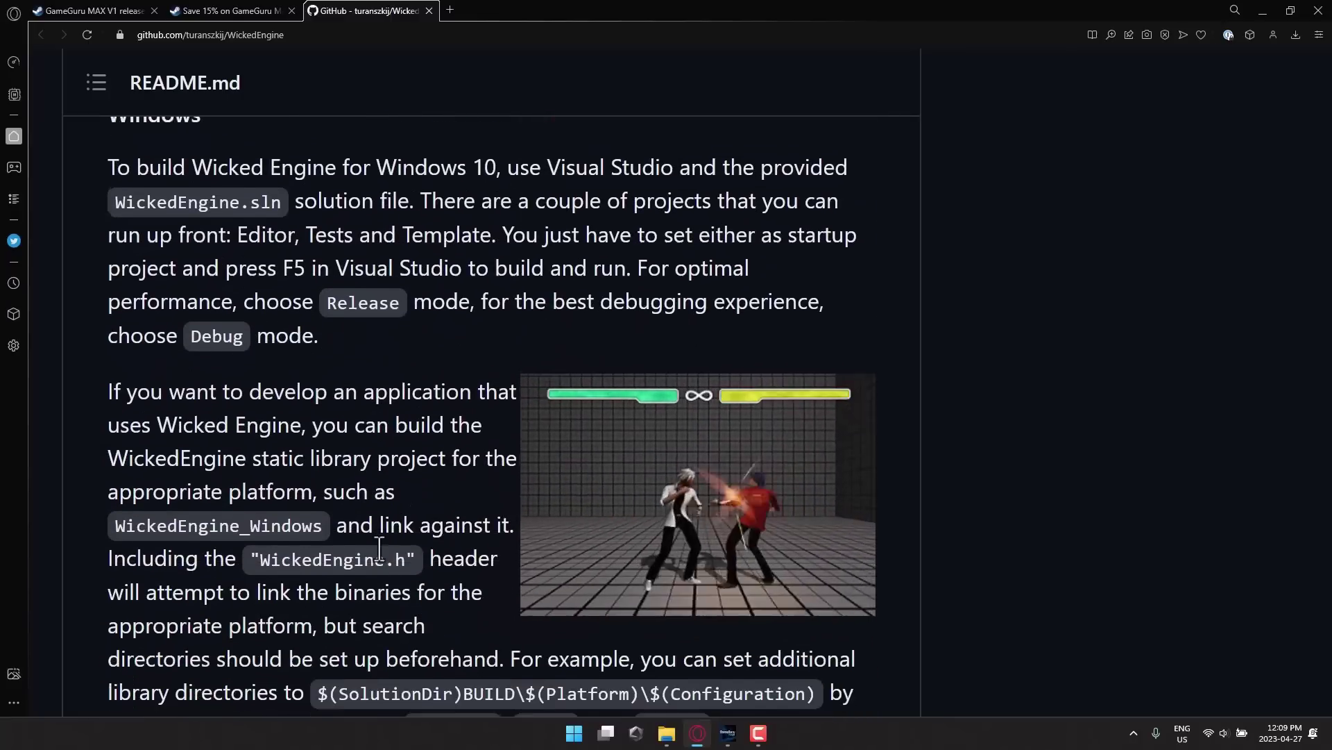
scroll(379, 549, down, 14)
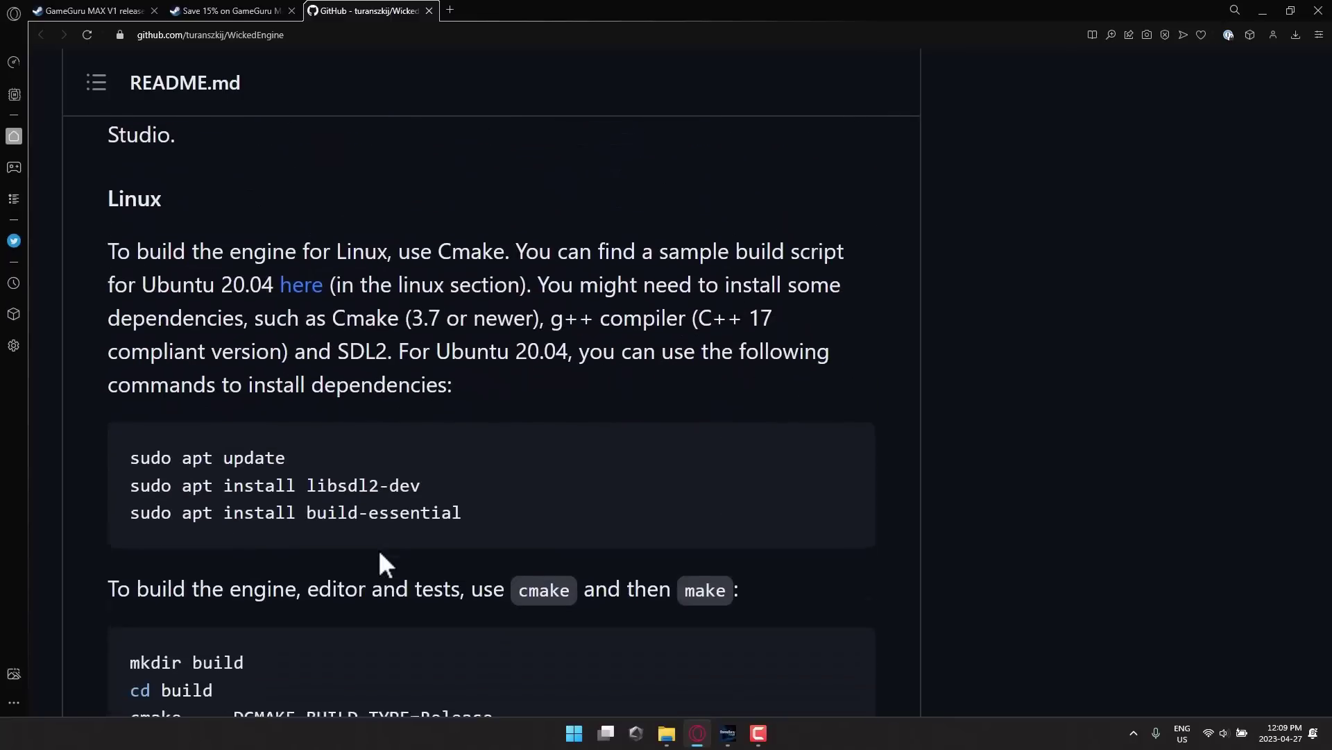
scroll(381, 551, down, 16)
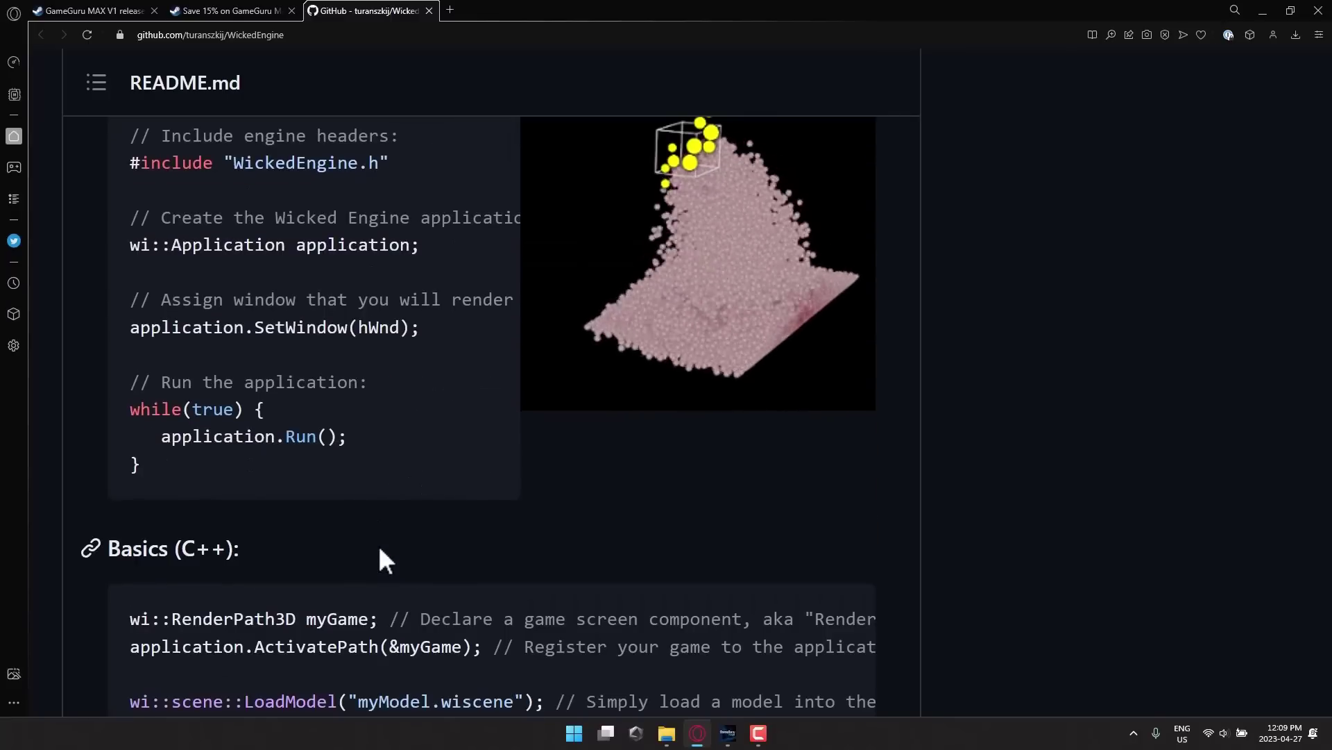
scroll(379, 548, down, 8)
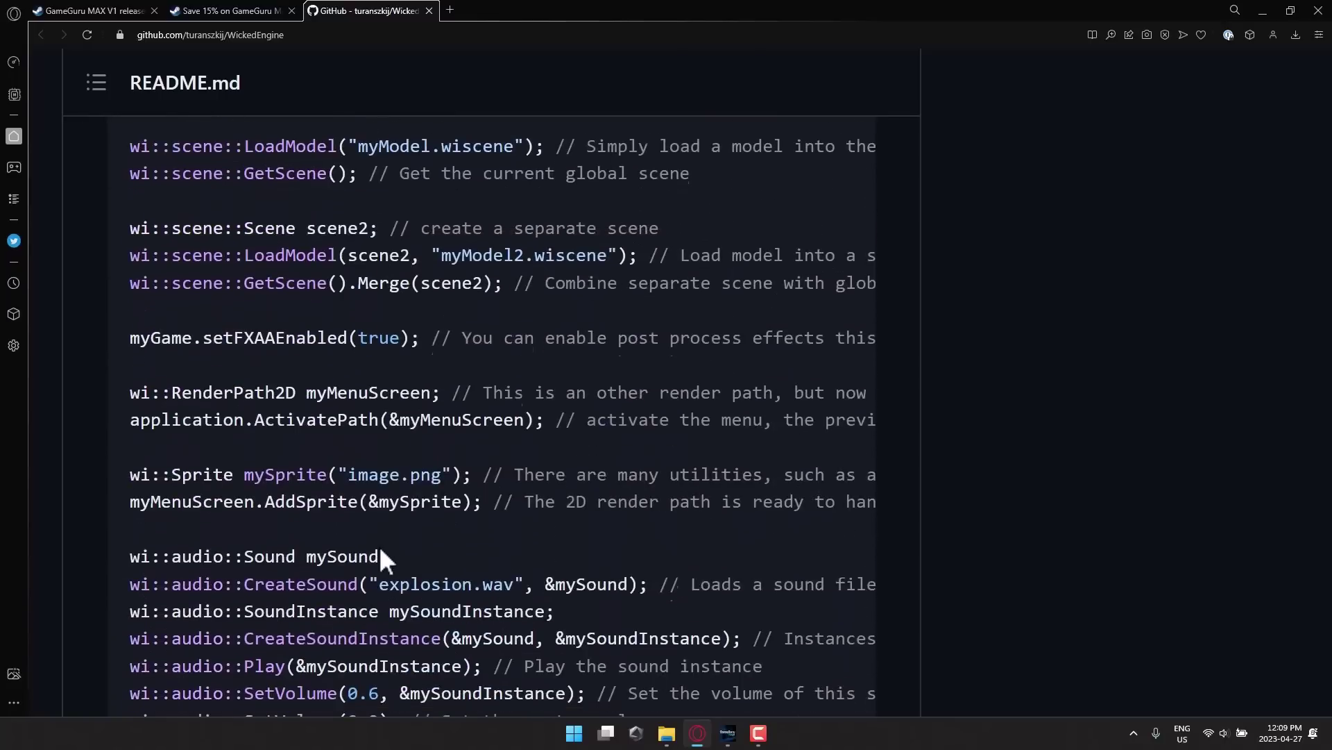
scroll(380, 541, down, 20)
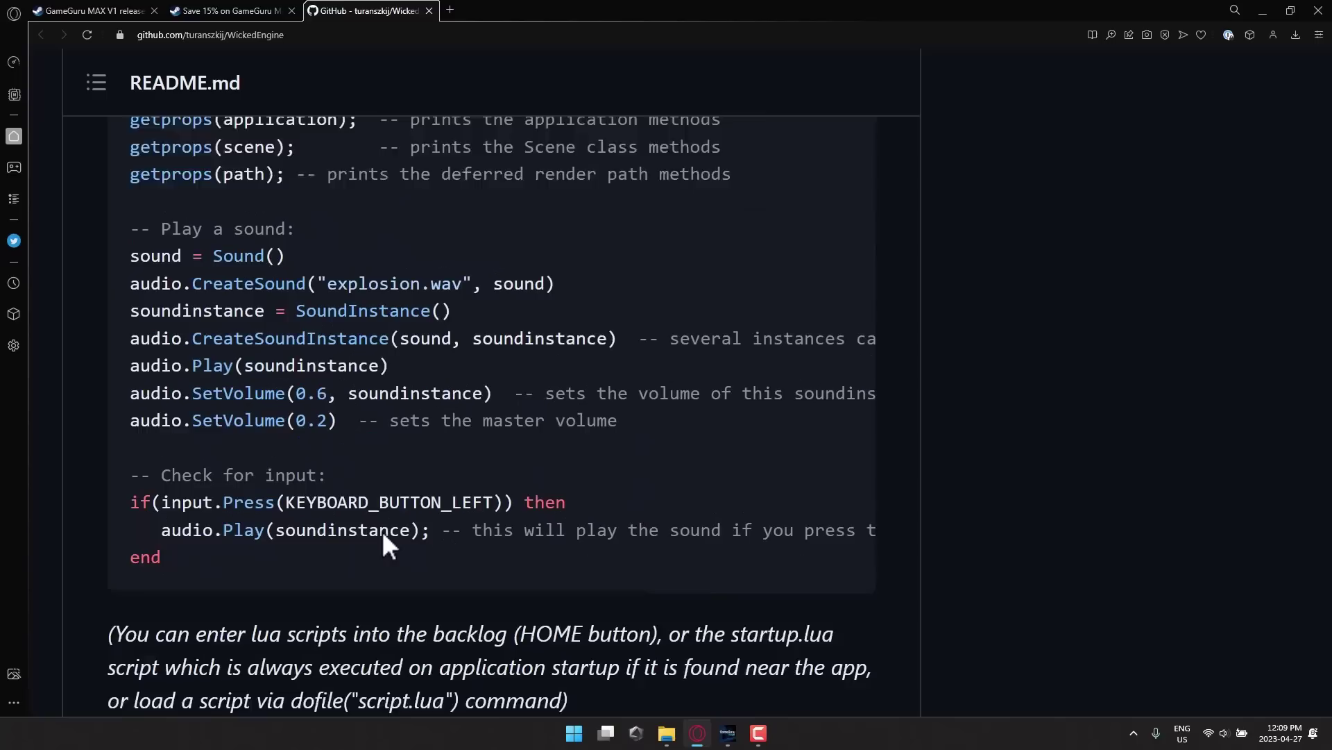
scroll(382, 531, down, 11)
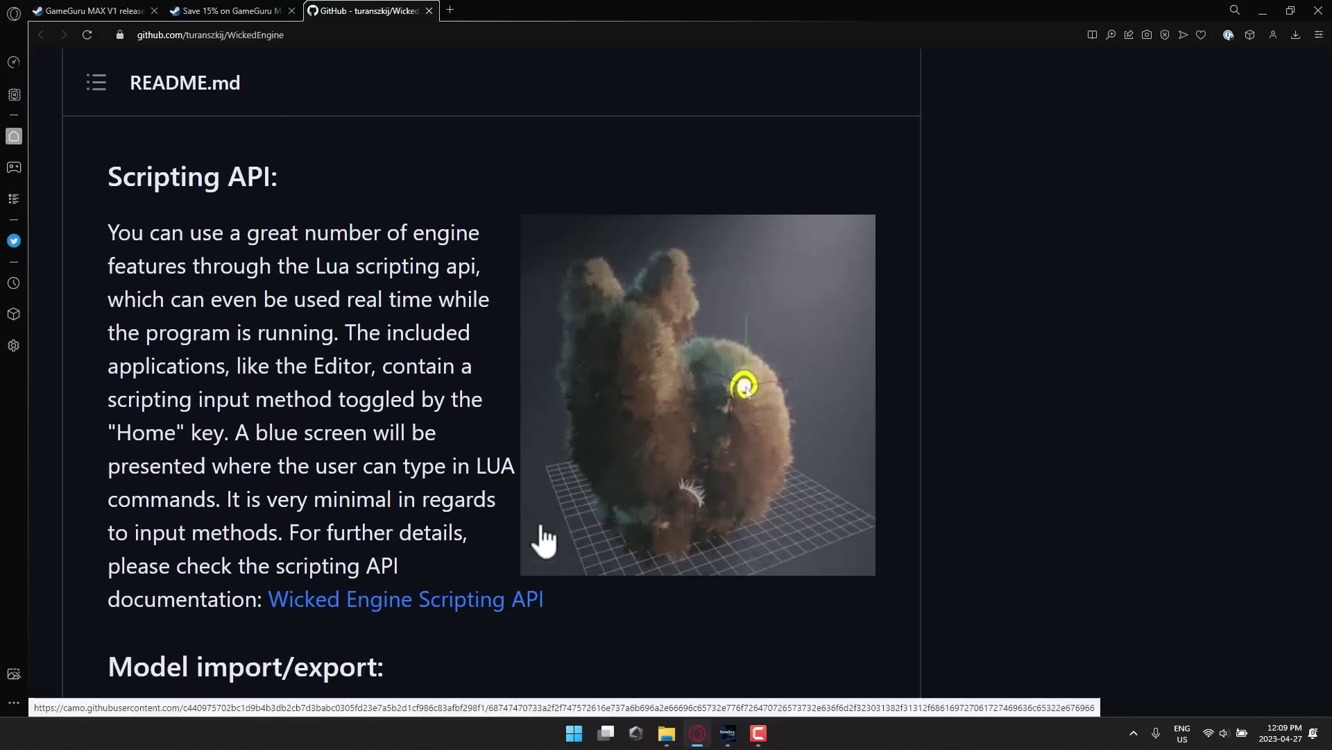
Open the operation amazon level in the GameGuru MAX editor, then switch back to the browser.
click(728, 733)
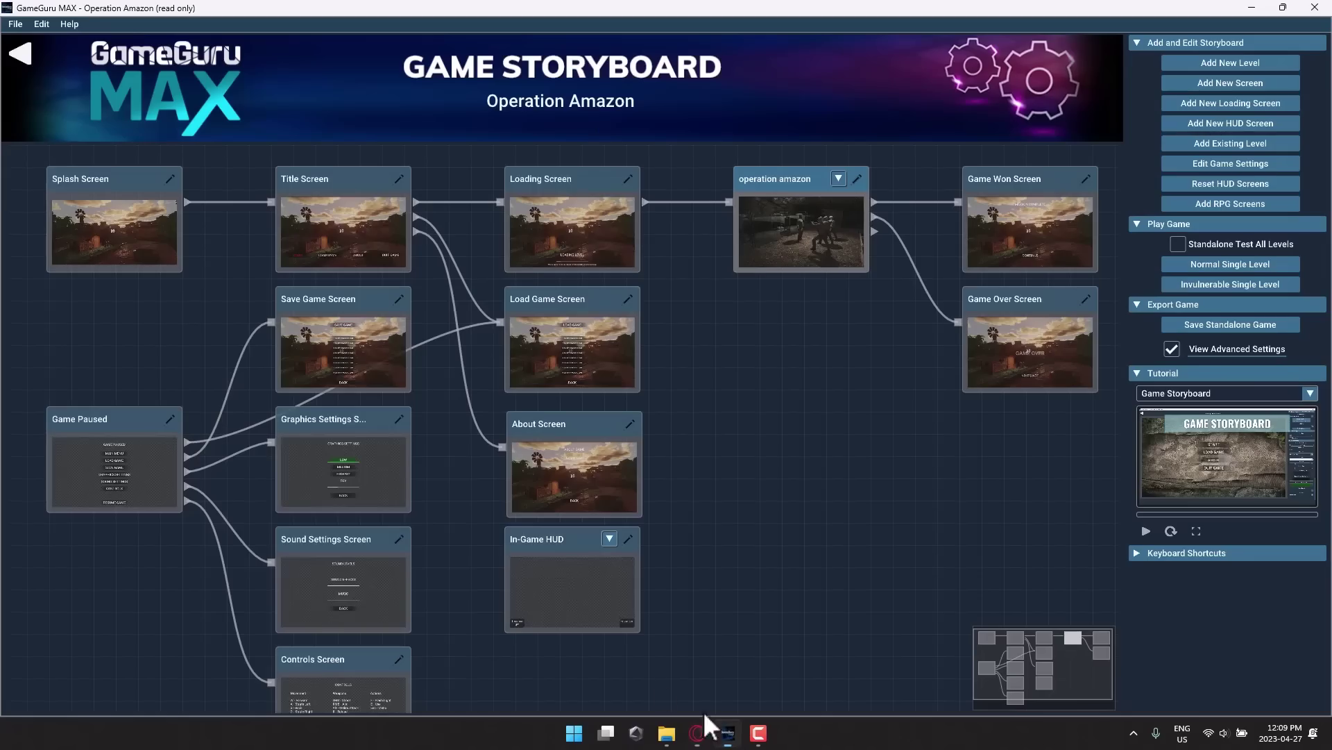
click(858, 178)
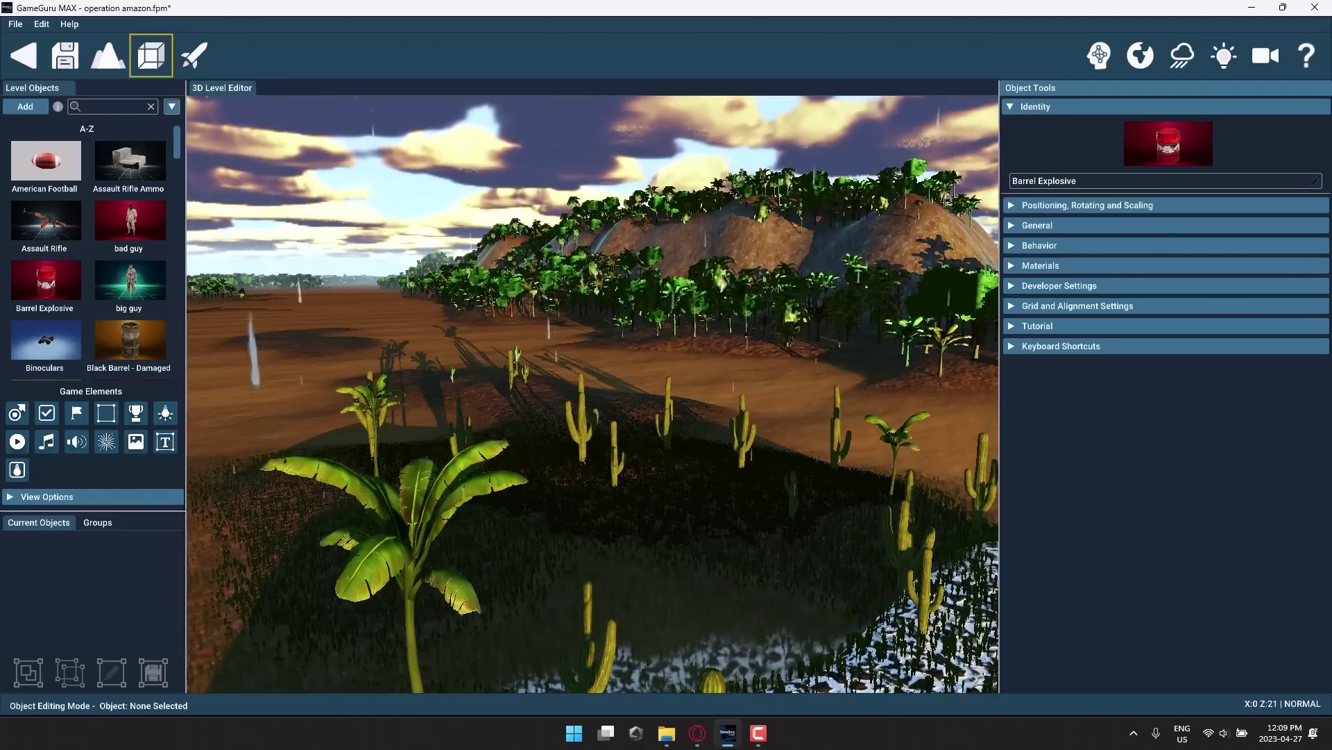
key(alt+Tab)
scroll(644, 464, up, 5)
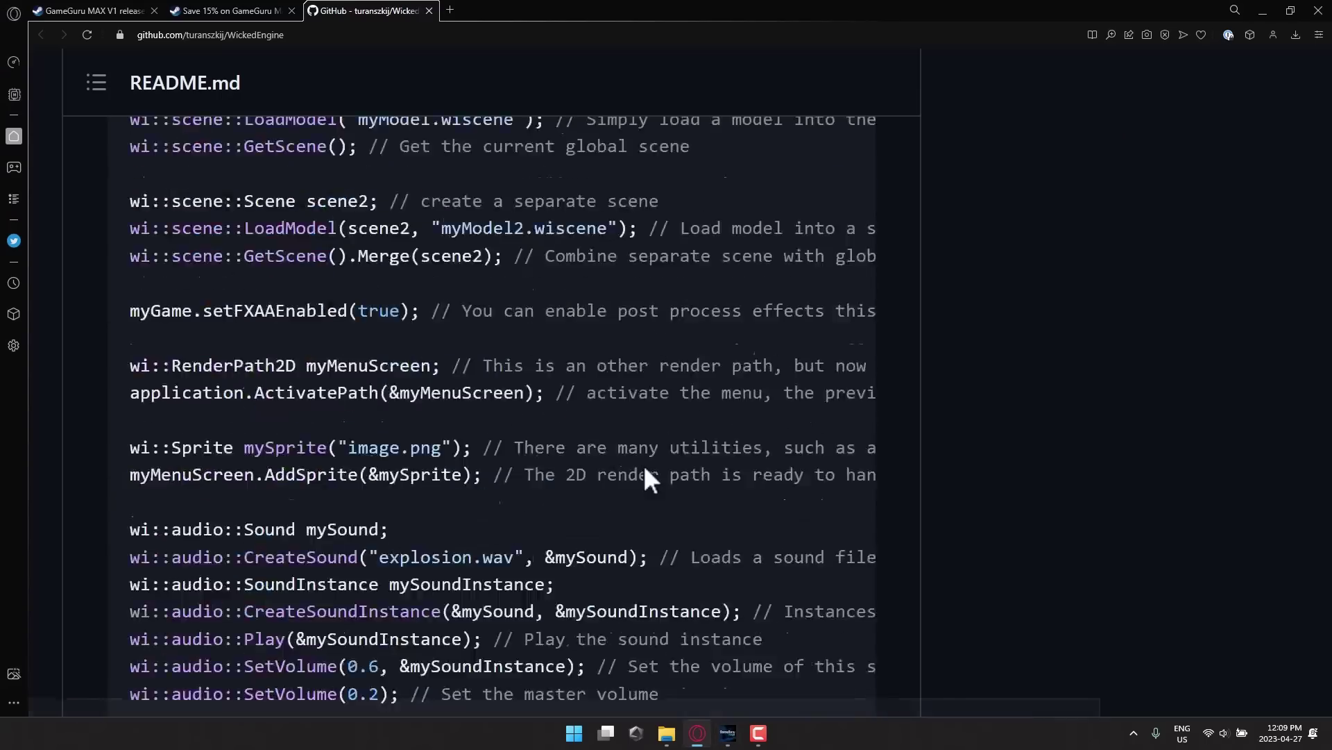
scroll(761, 452, up, 15)
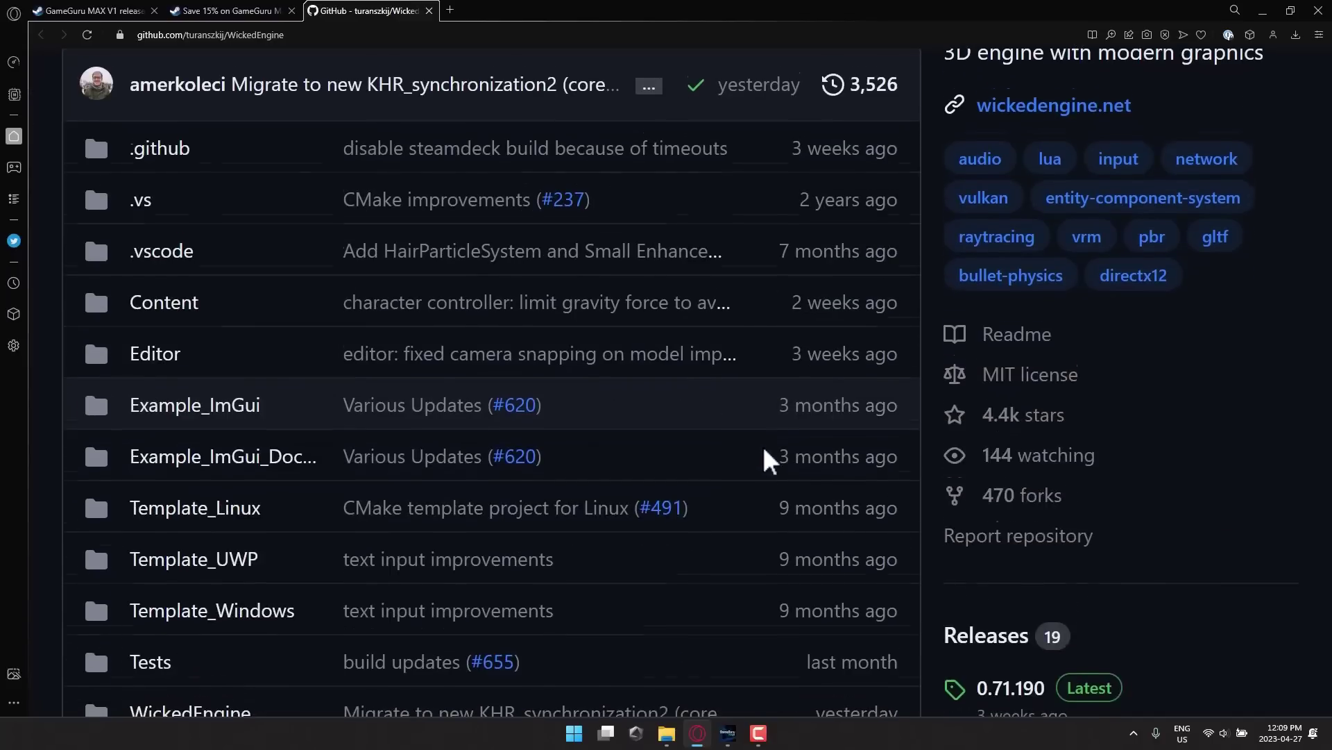
scroll(764, 450, down, 1)
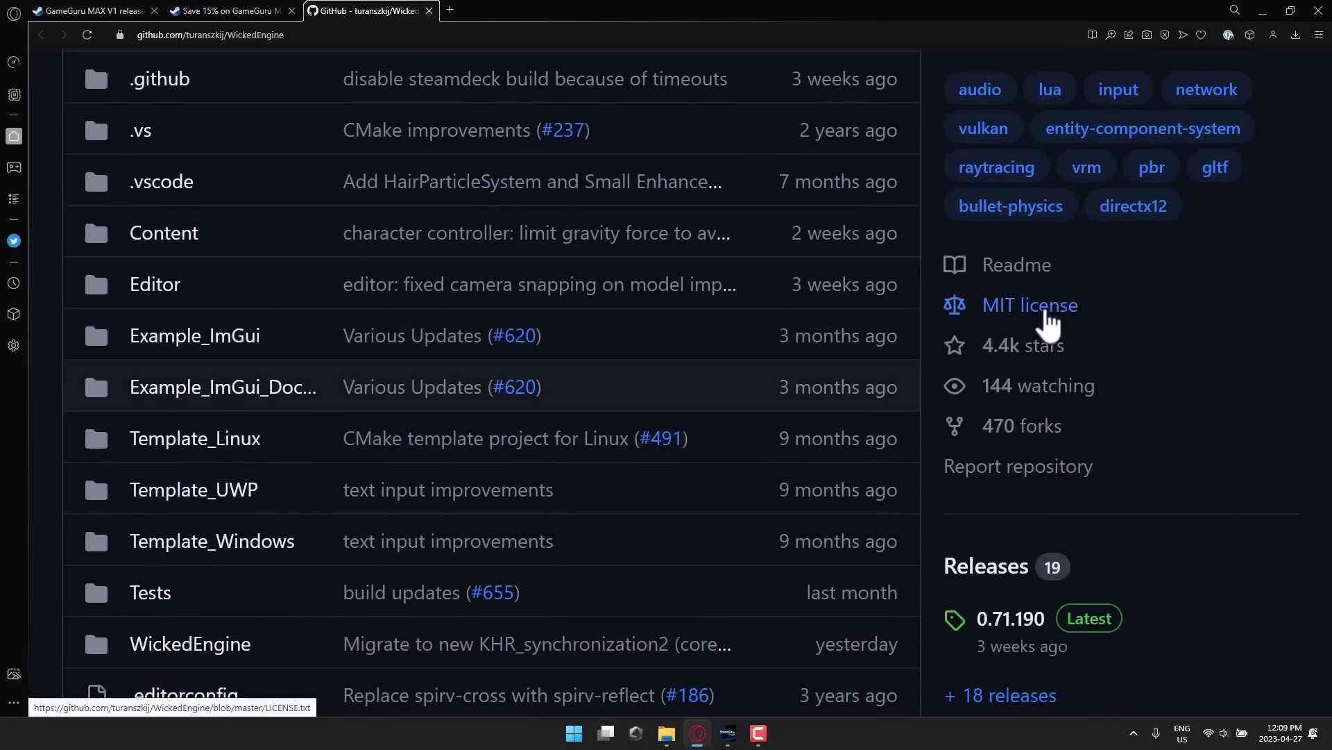